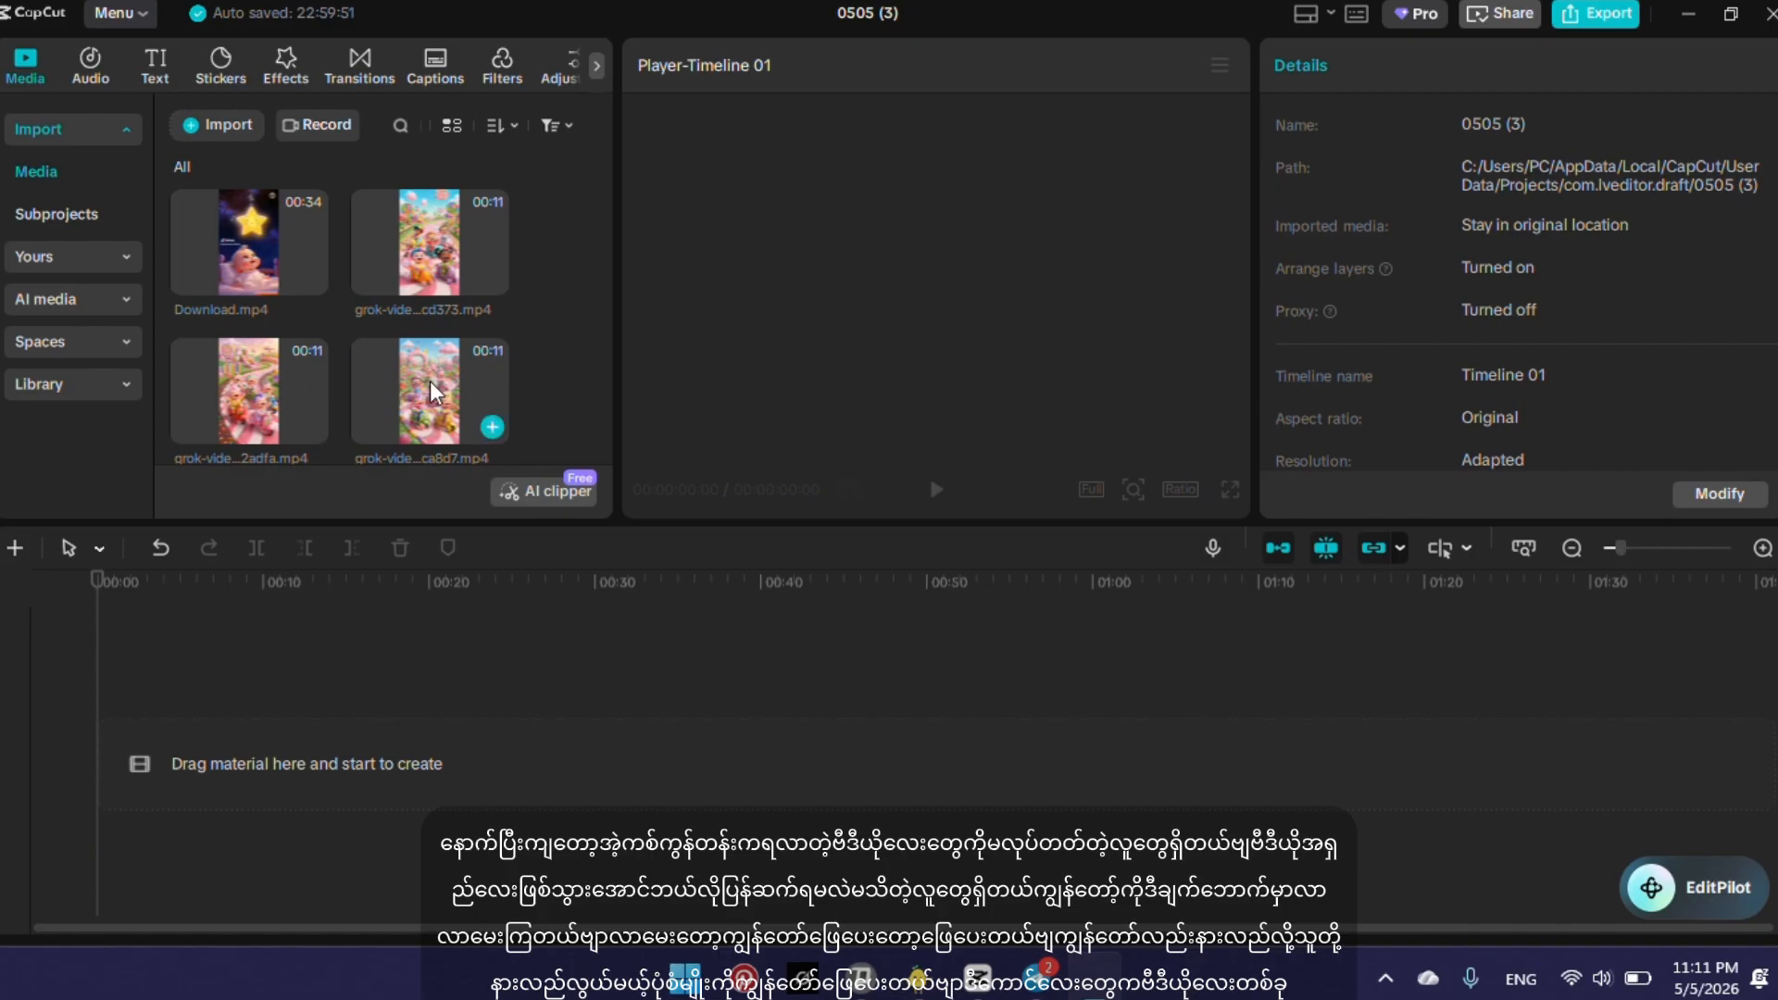
right_click(515, 282)
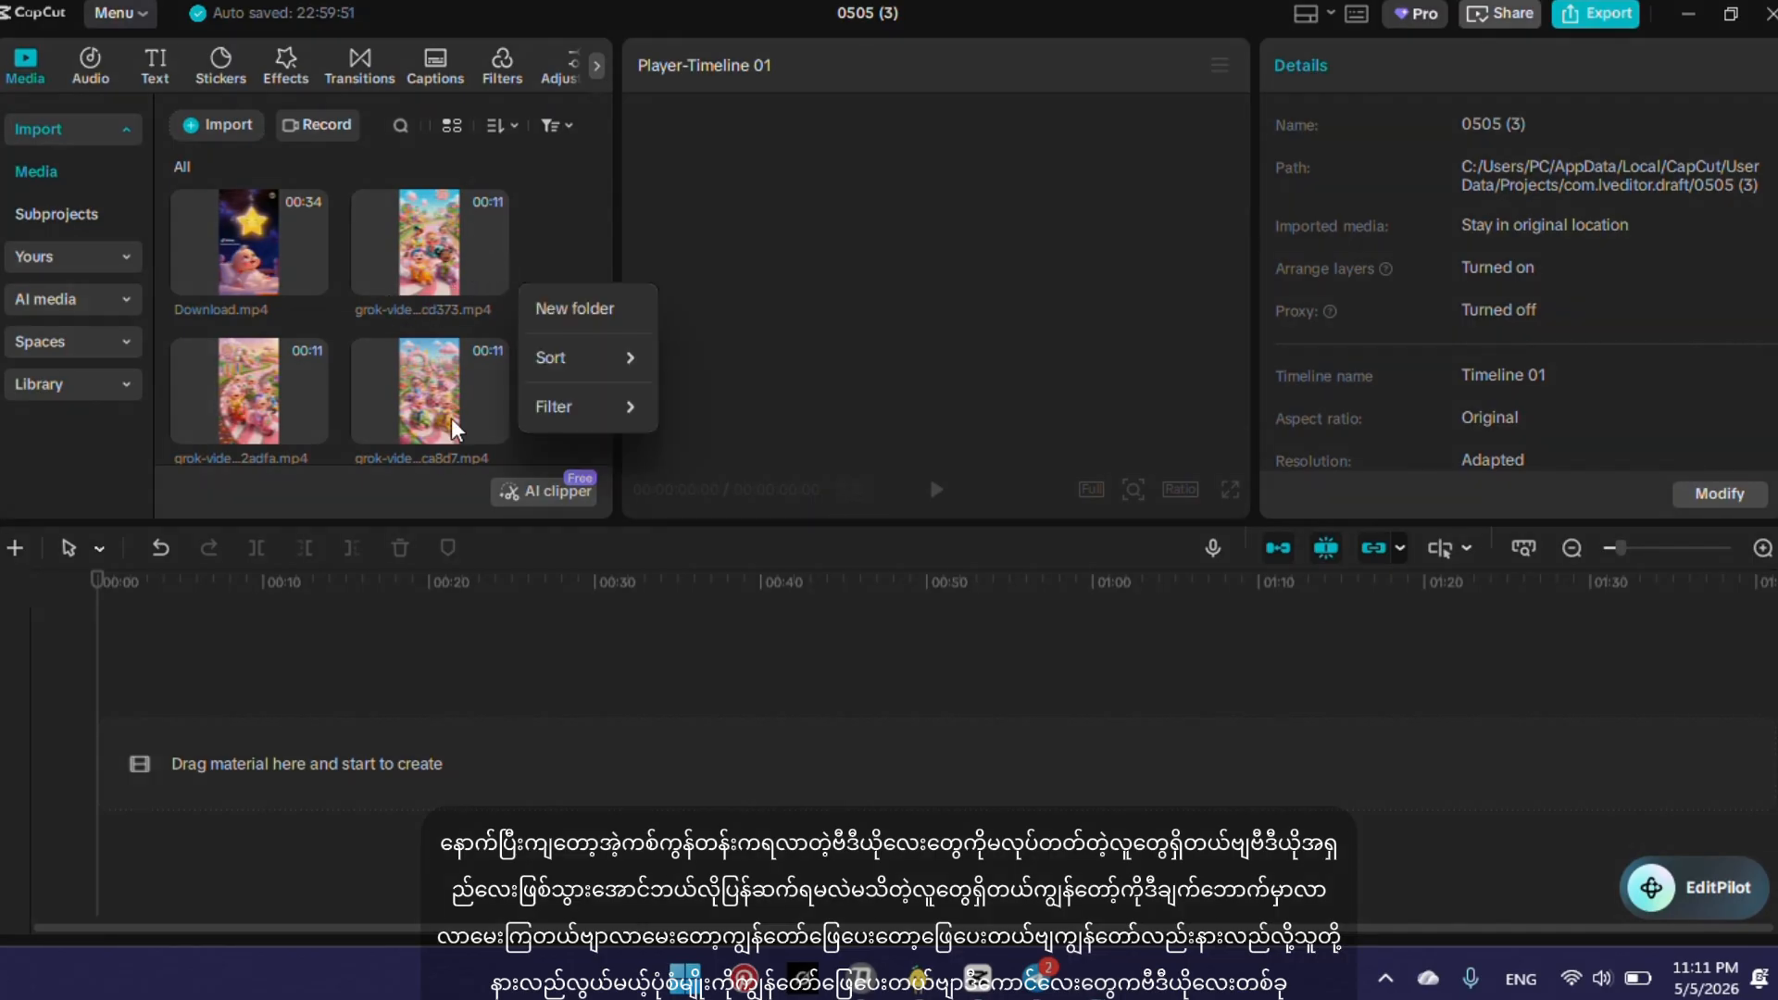
left_click(552, 213)
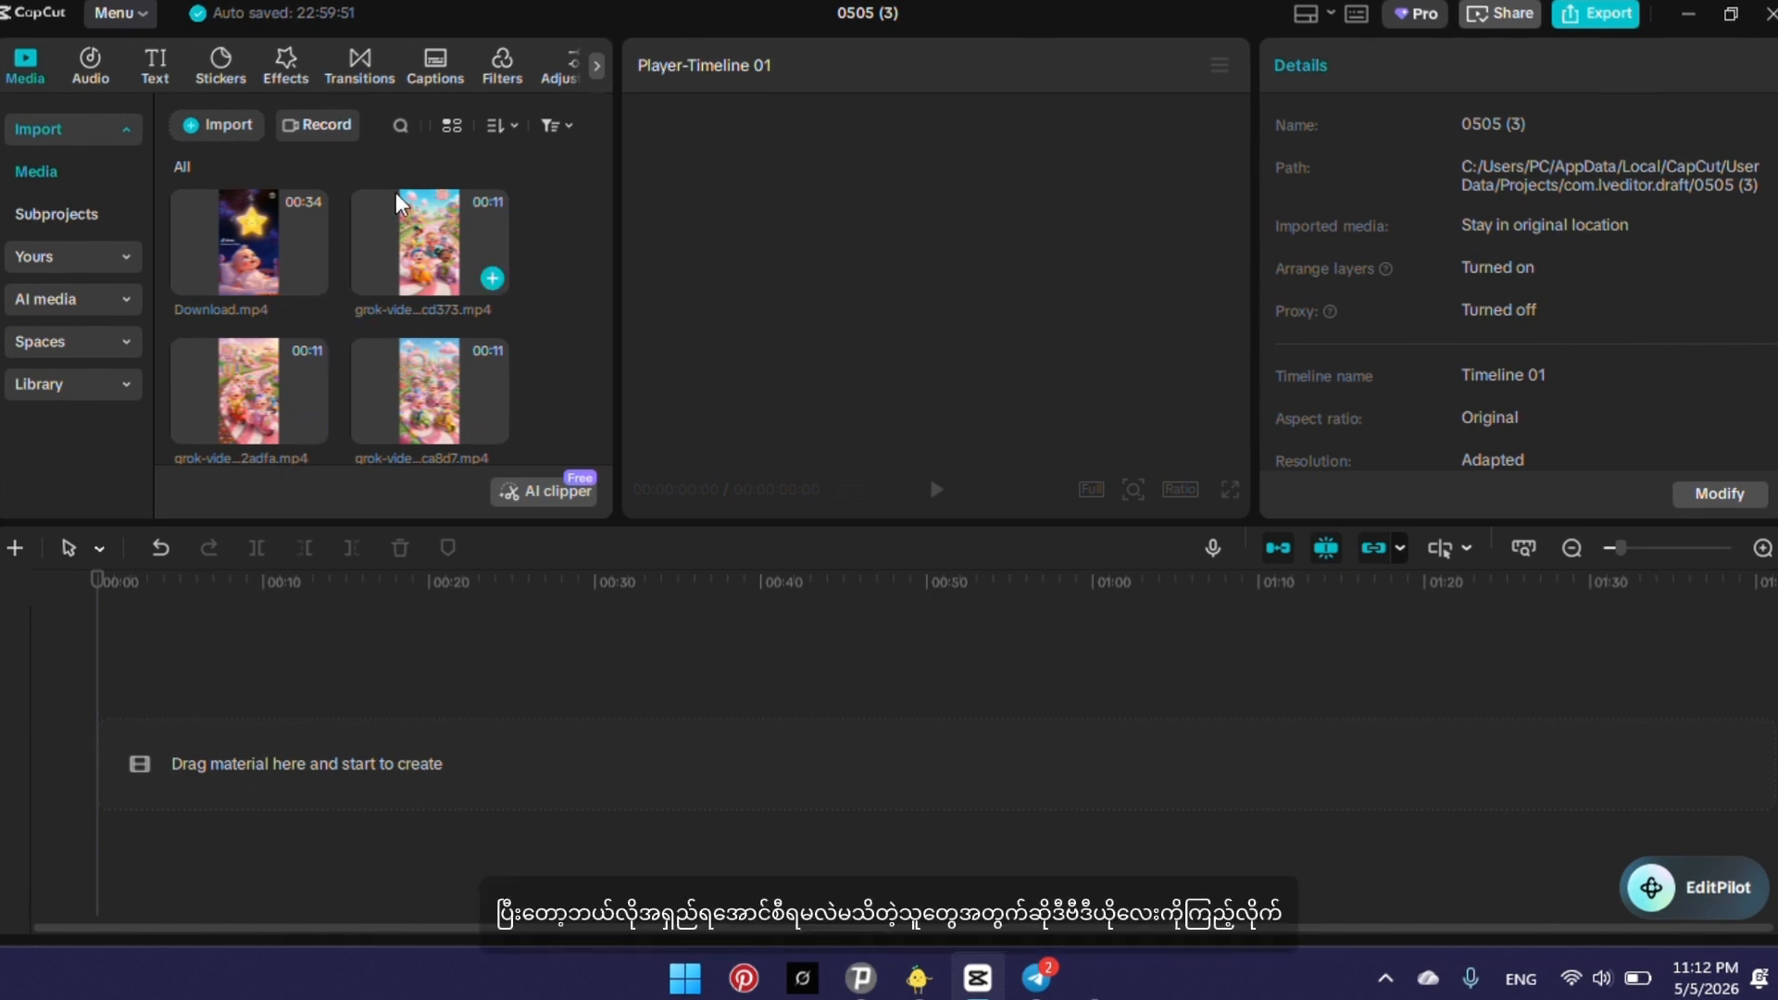
Preview the Download.mp4 clip from the media library and lower the system volume.
left_click(218, 272)
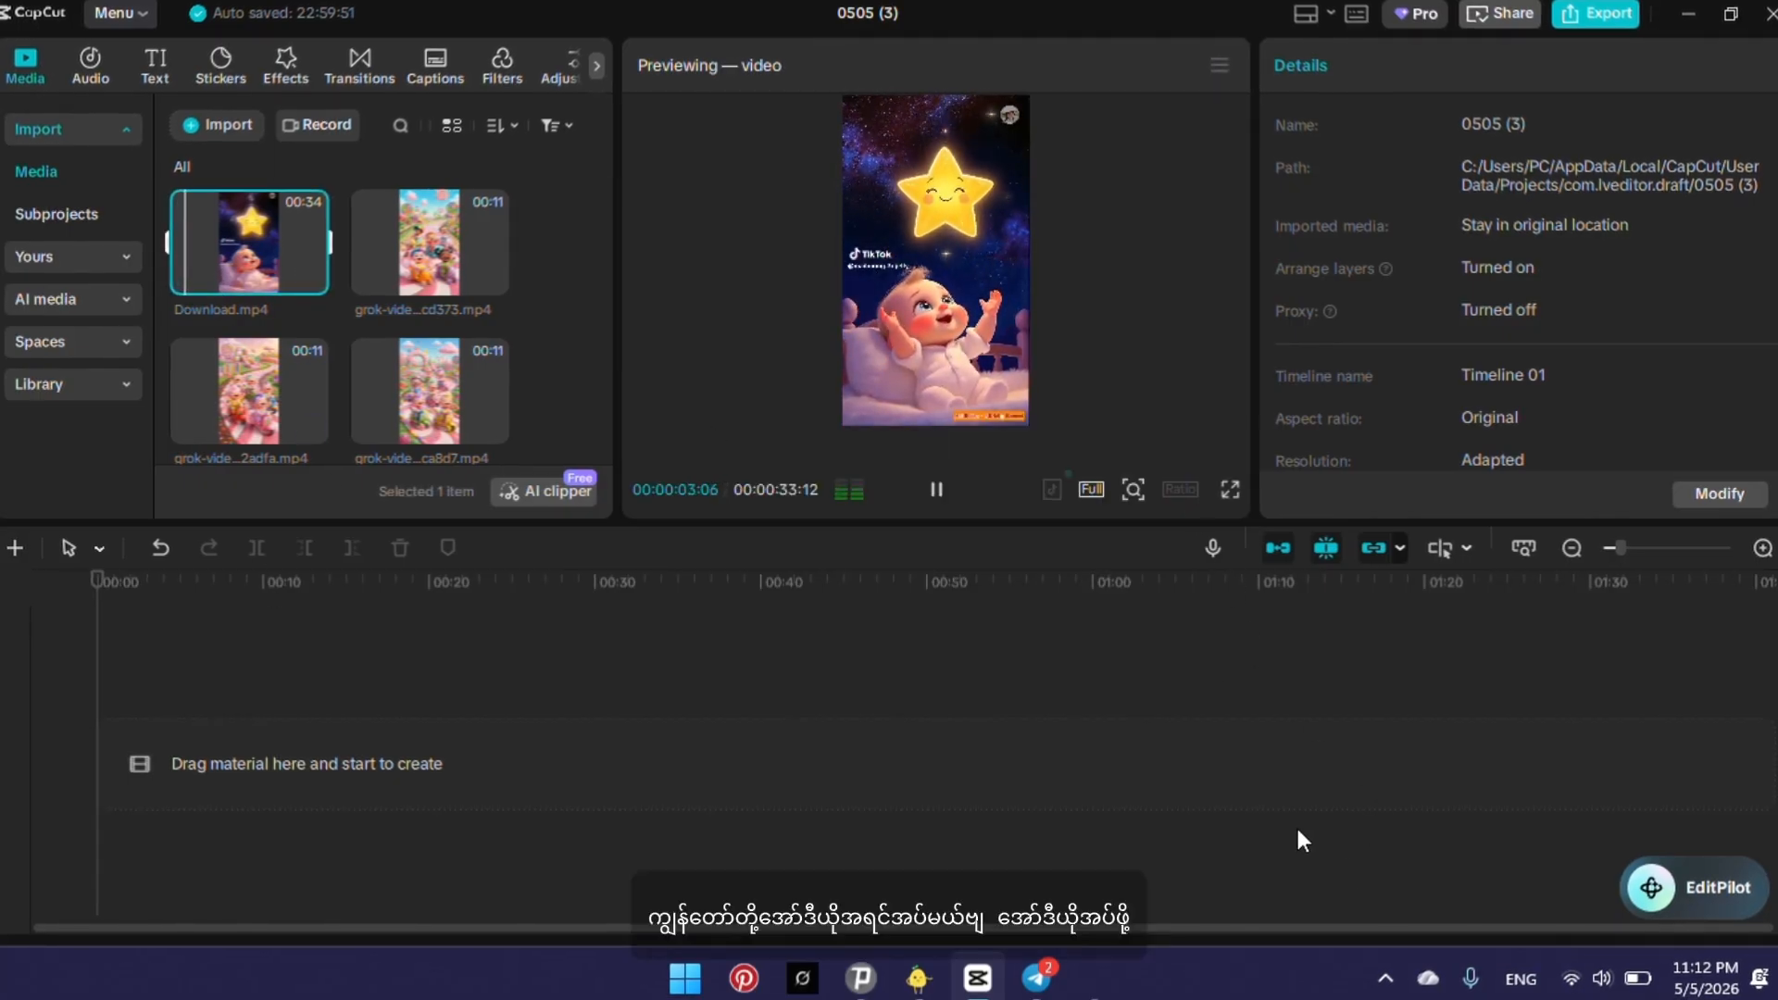
left_click(1628, 994)
left_click_drag(1518, 821, 1397, 820)
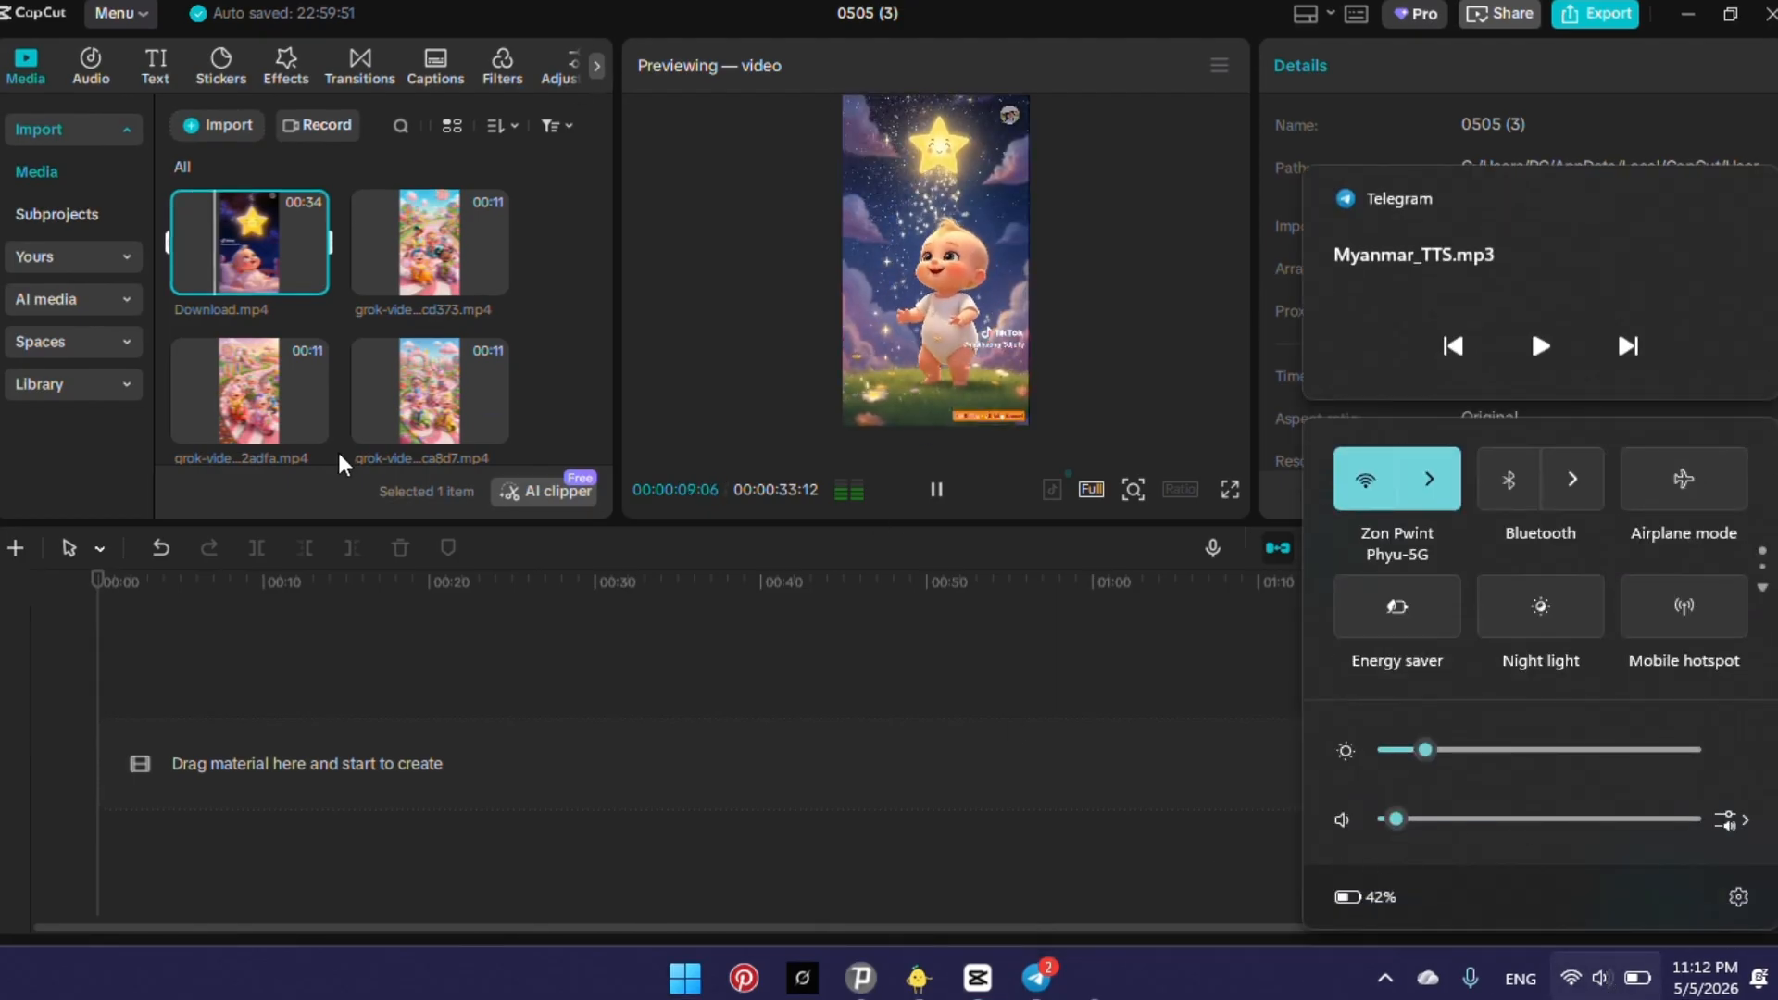
Stop the preview and add Download.mp4 to the main track at the start of the timeline.
left_click(223, 234)
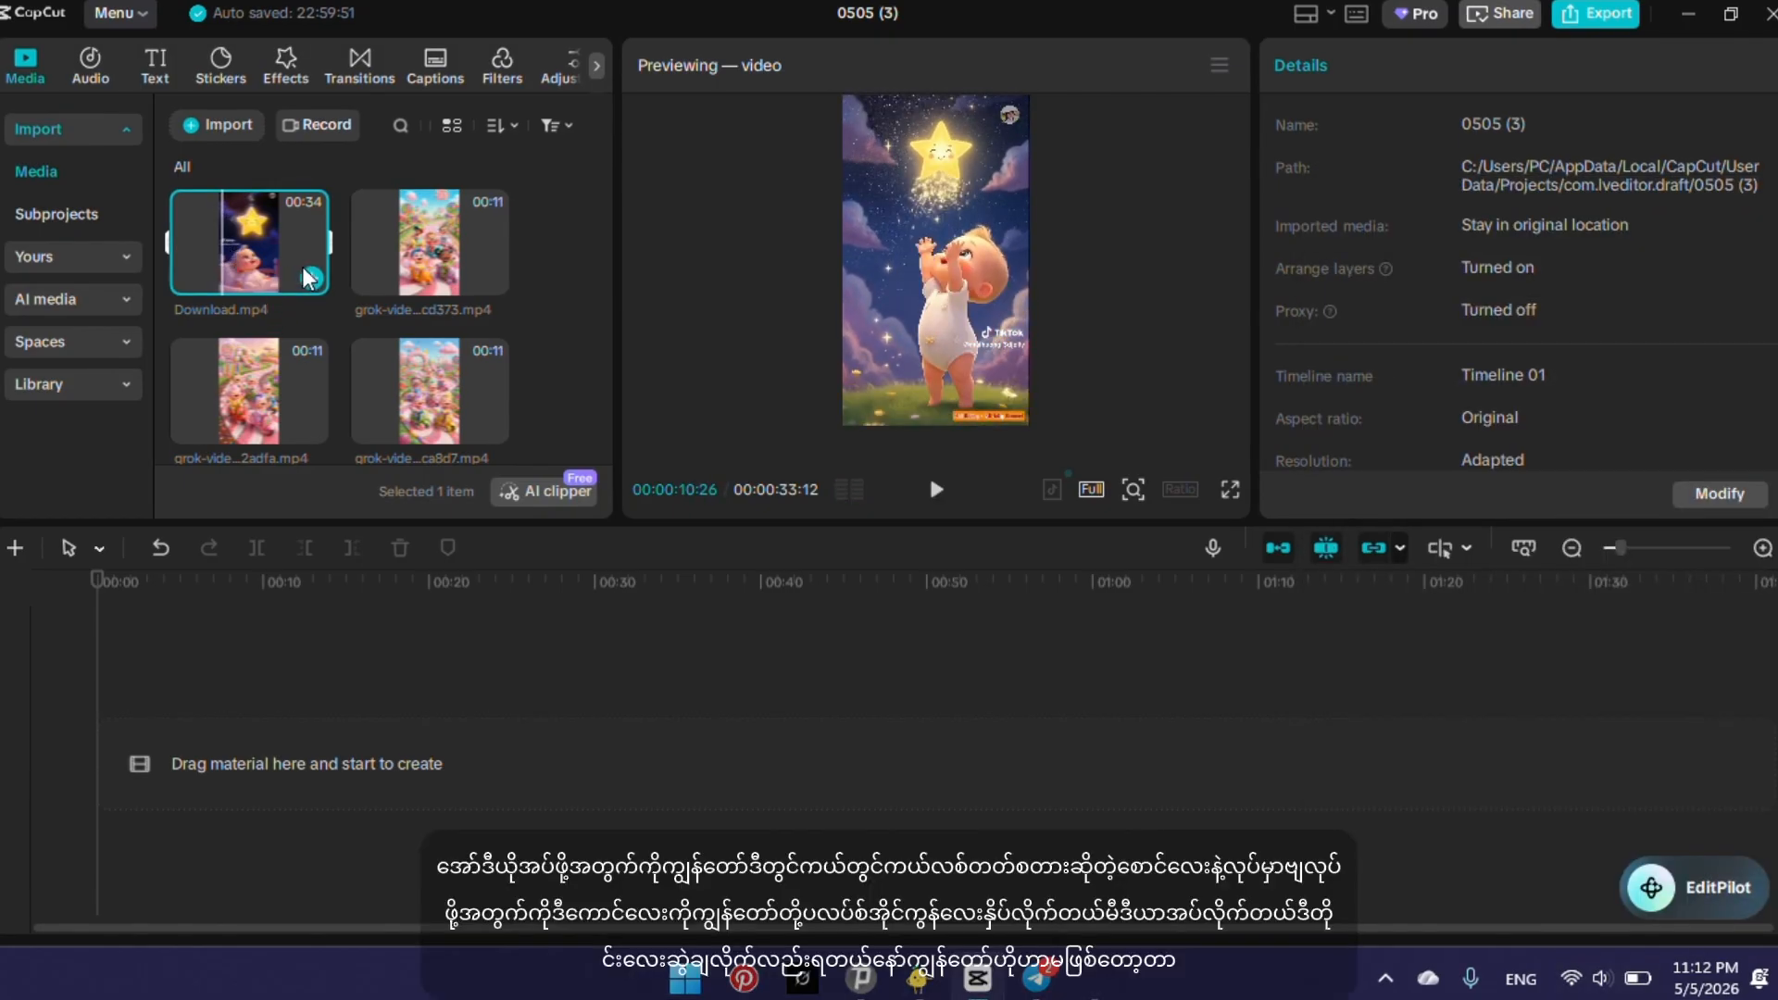
left_click(311, 279)
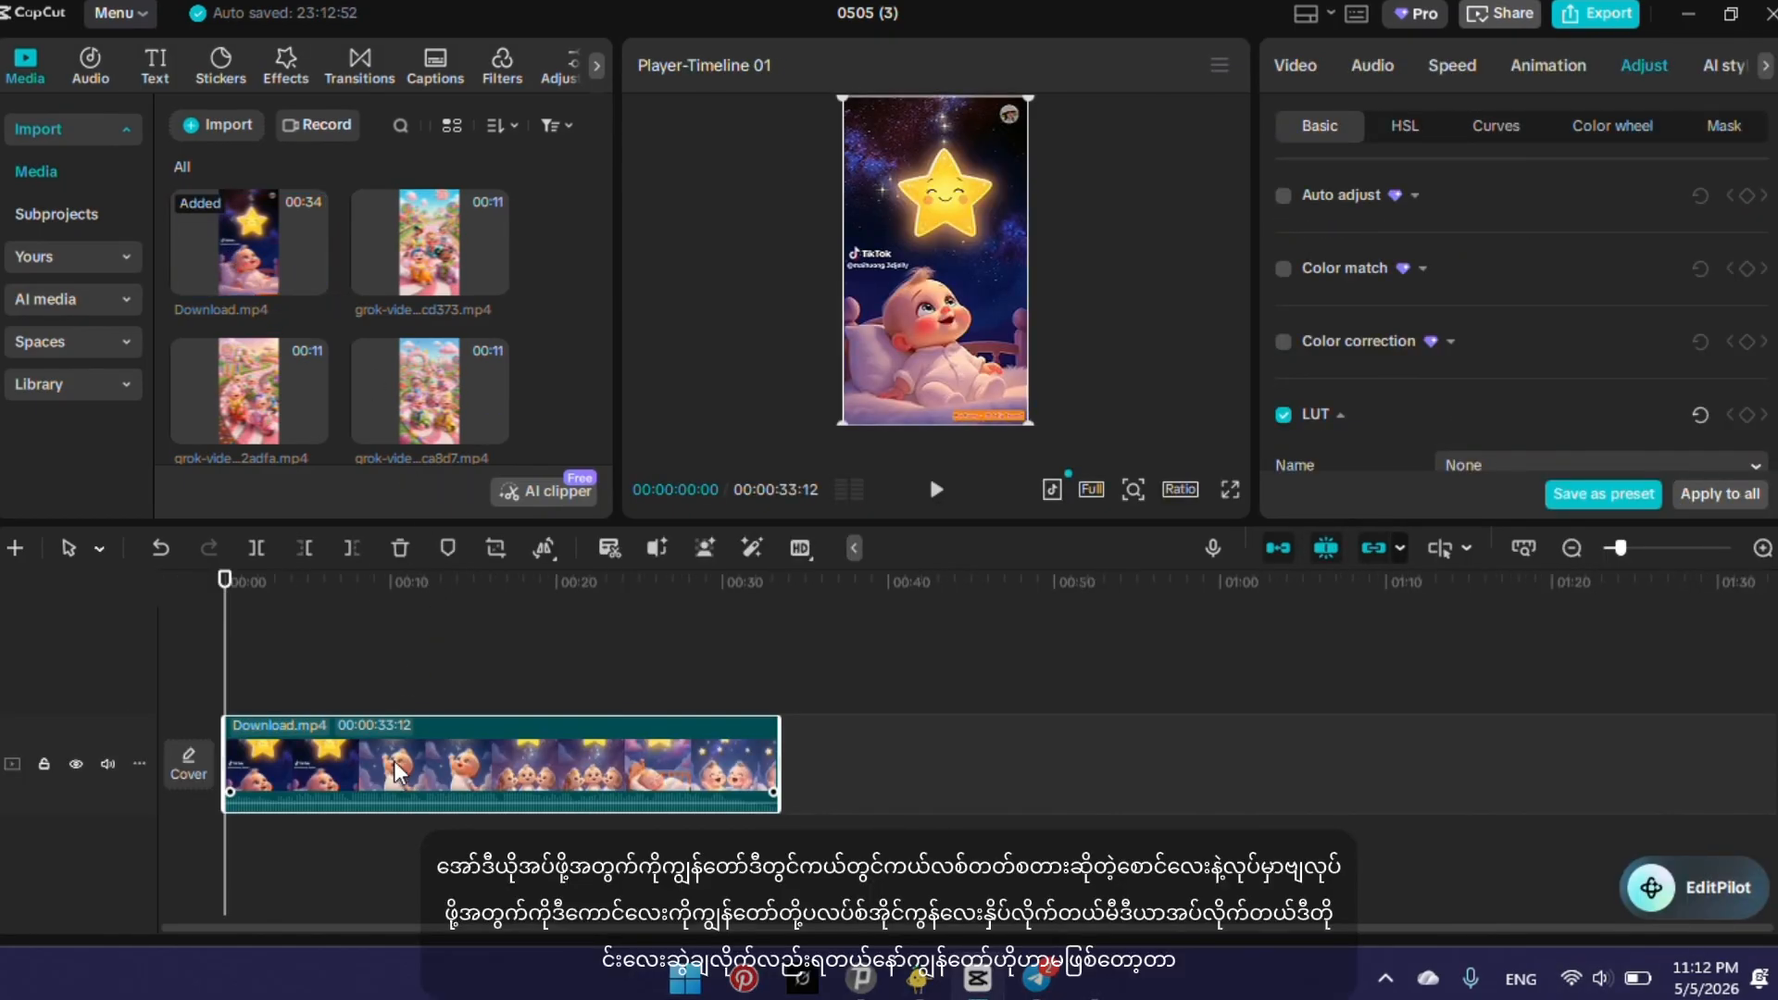
left_click_drag(263, 219, 363, 454)
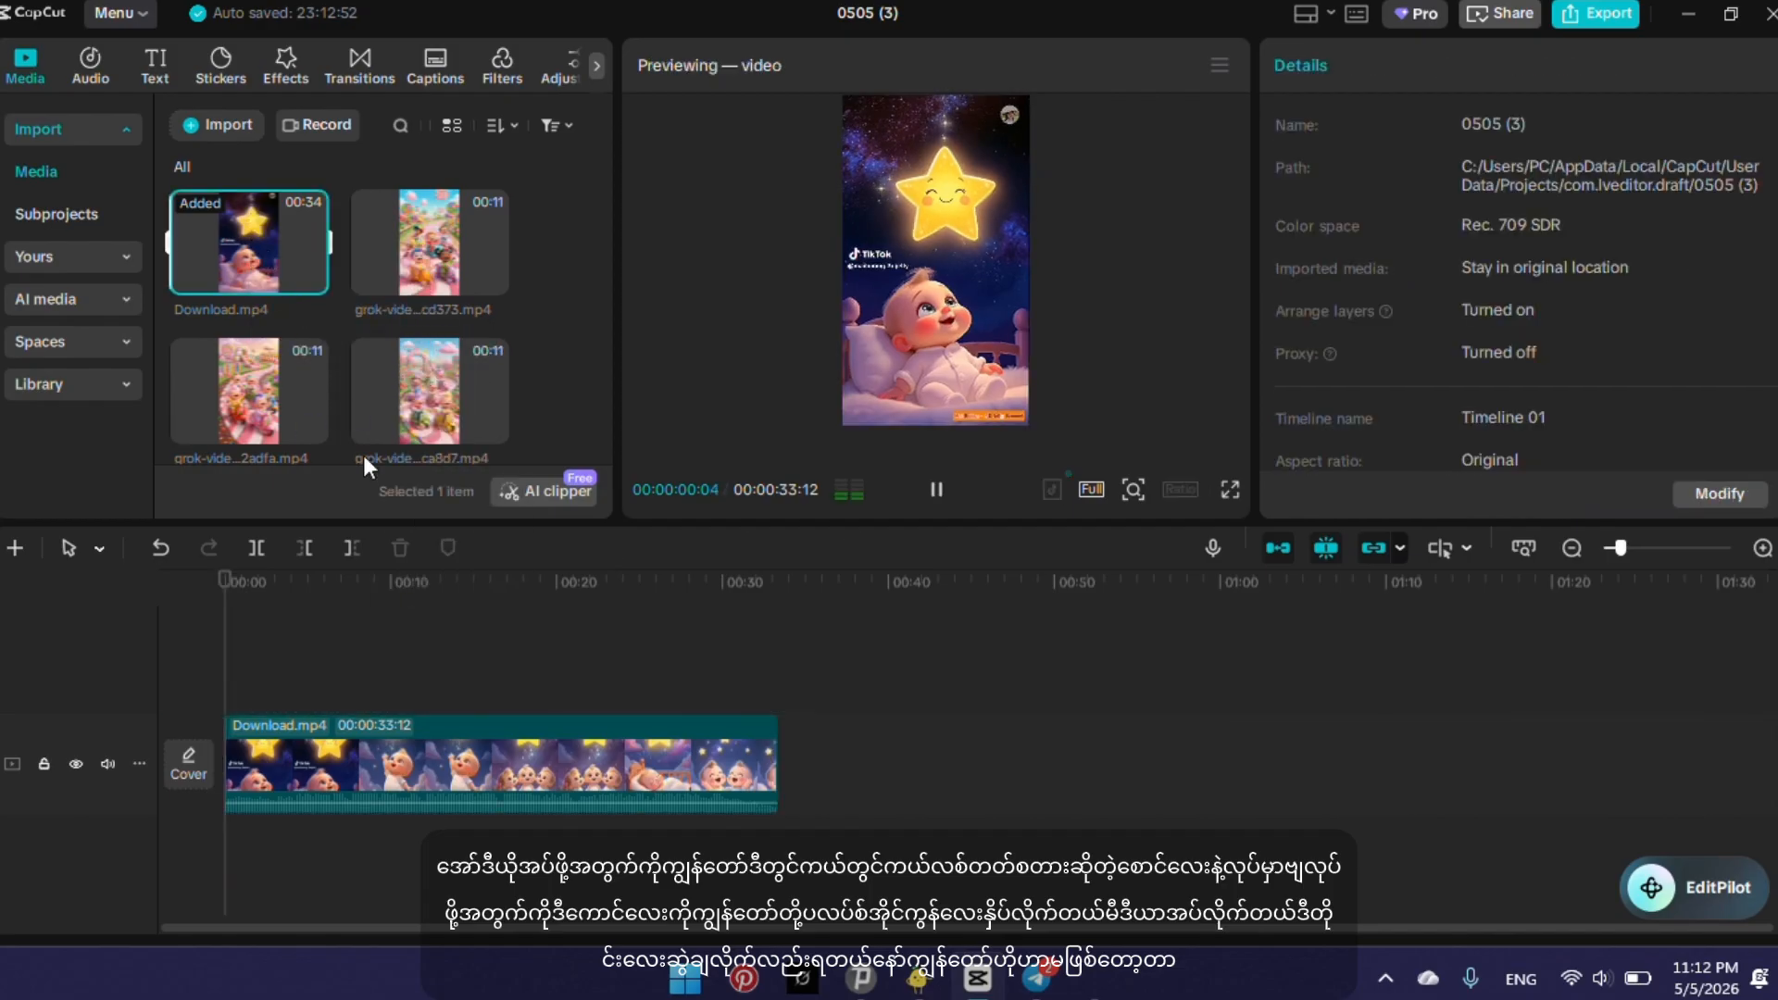
Extract the audio from the Download.mp4 clip on the timeline and delete its video clip, keeping only the audio track.
left_click(411, 740)
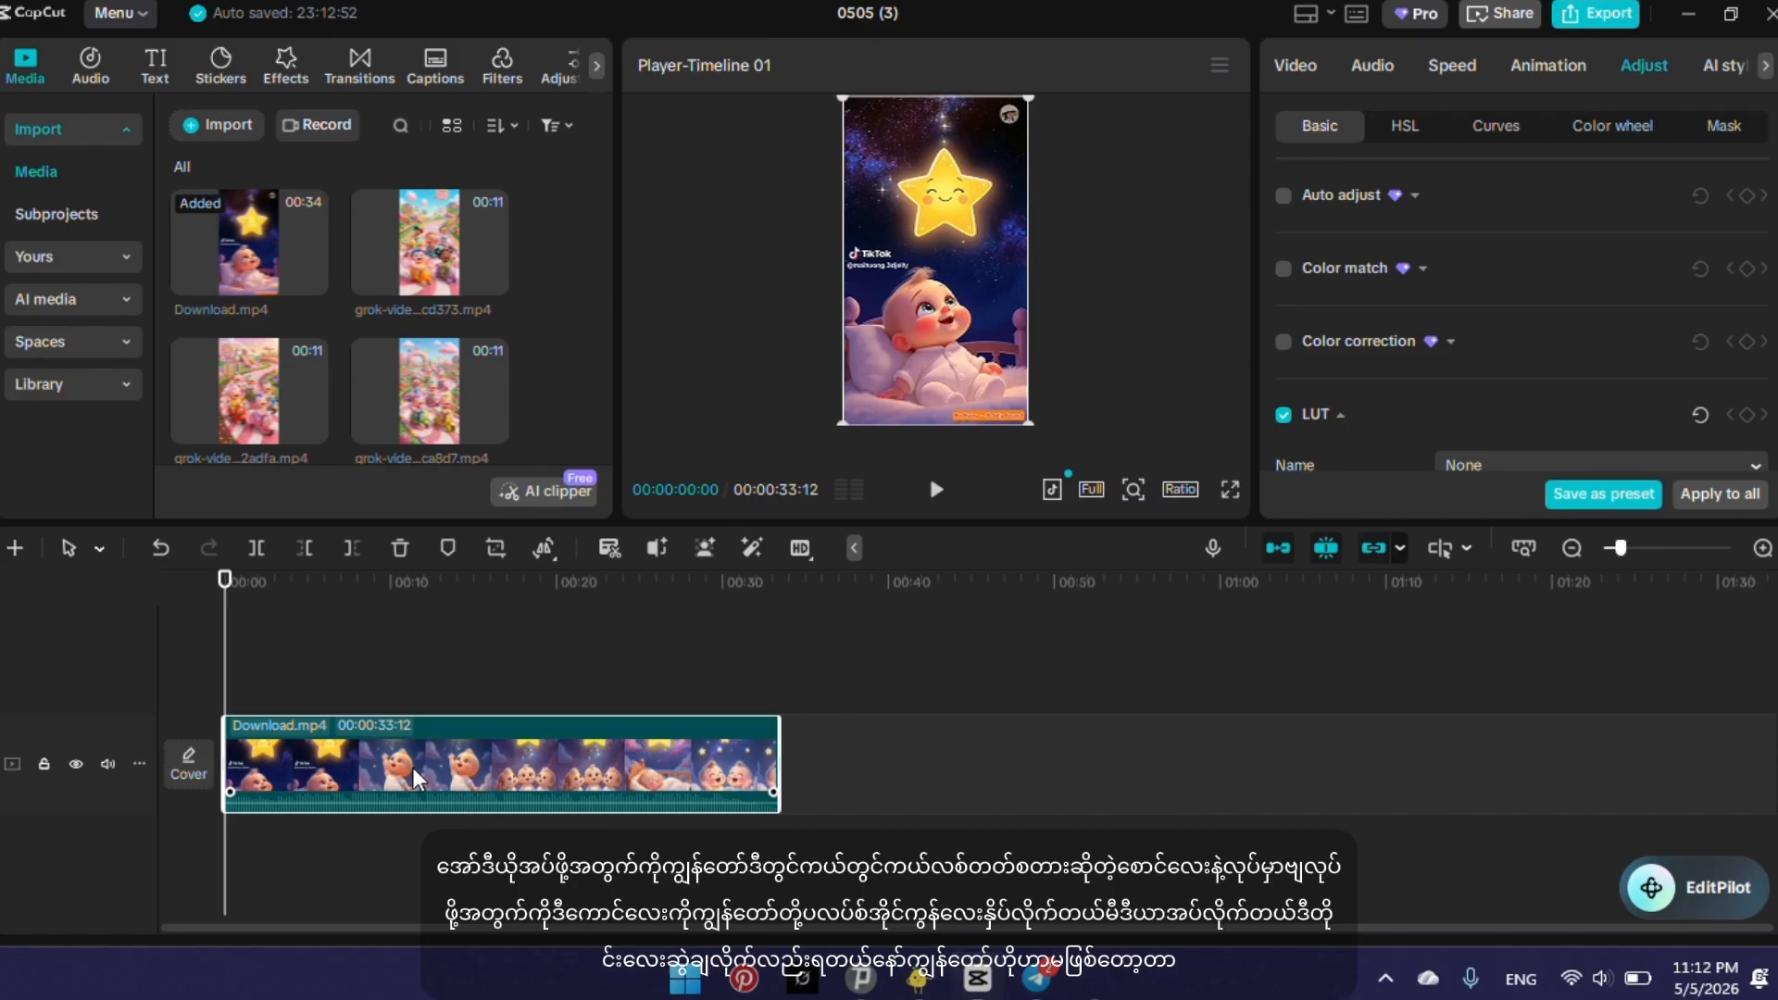
right_click(413, 767)
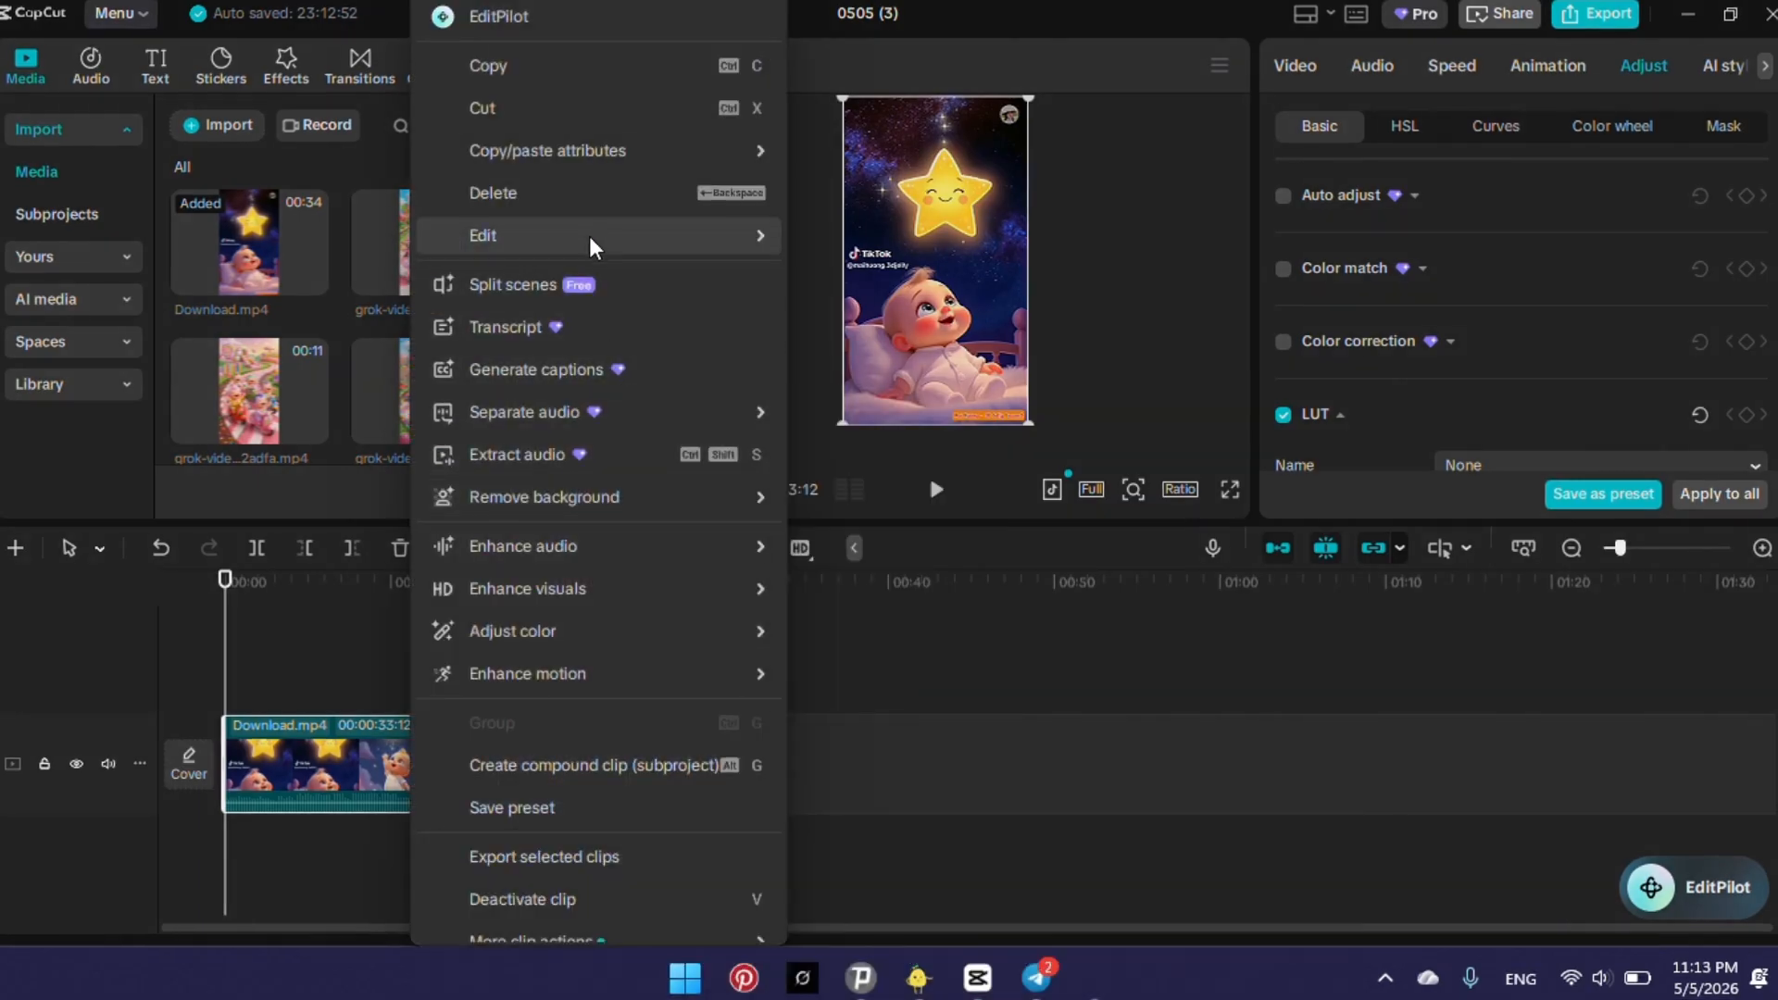
left_click(580, 464)
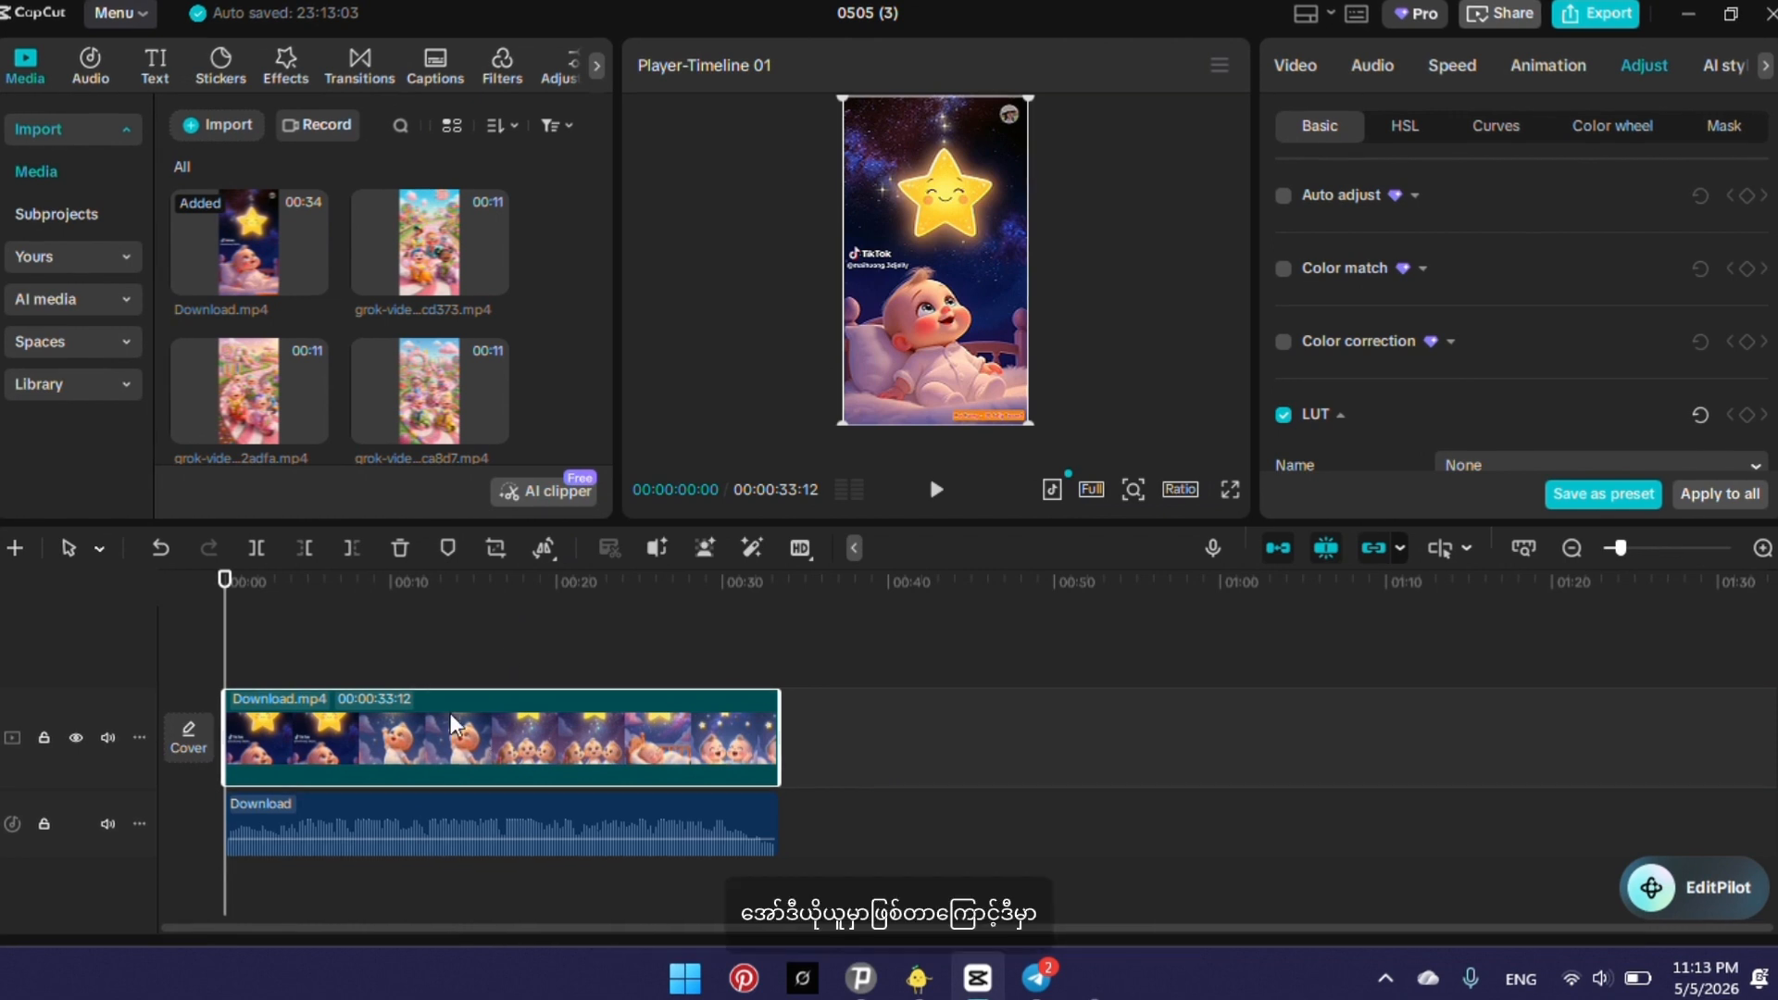
left_click(400, 550)
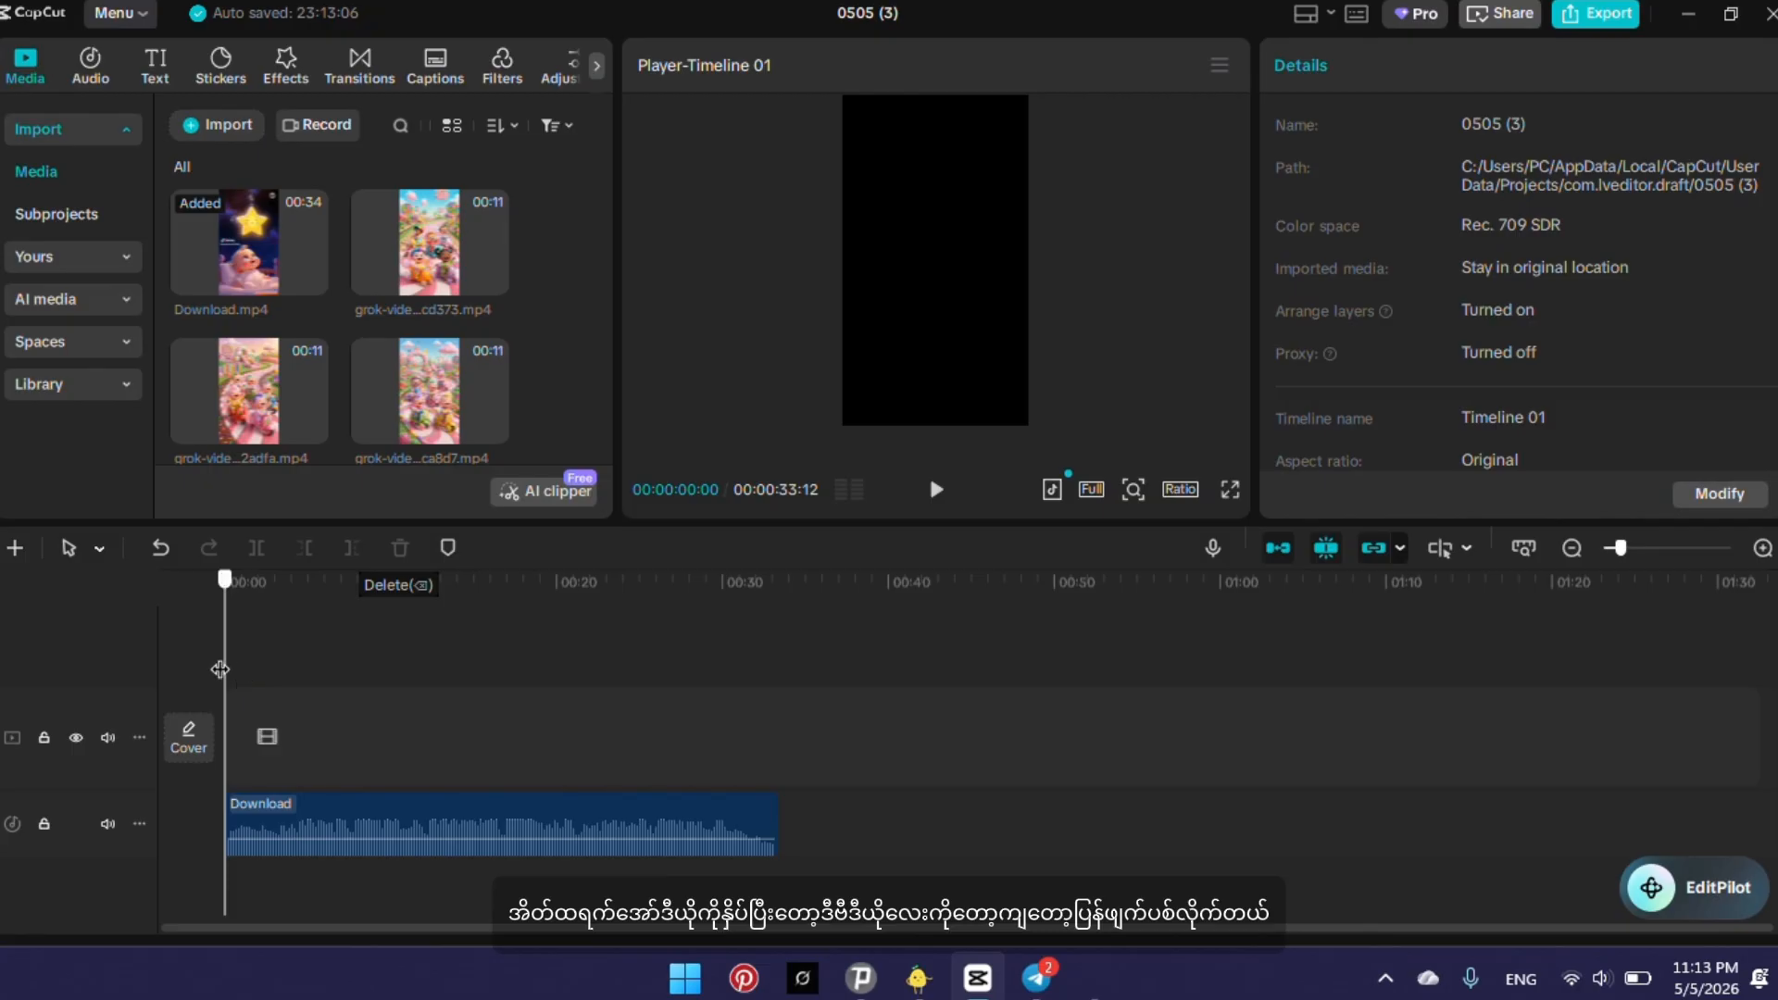
Listen to the last seconds of the extracted audio, adjusting the system volume, and return the playhead to the start.
left_click_drag(230, 668, 750, 597)
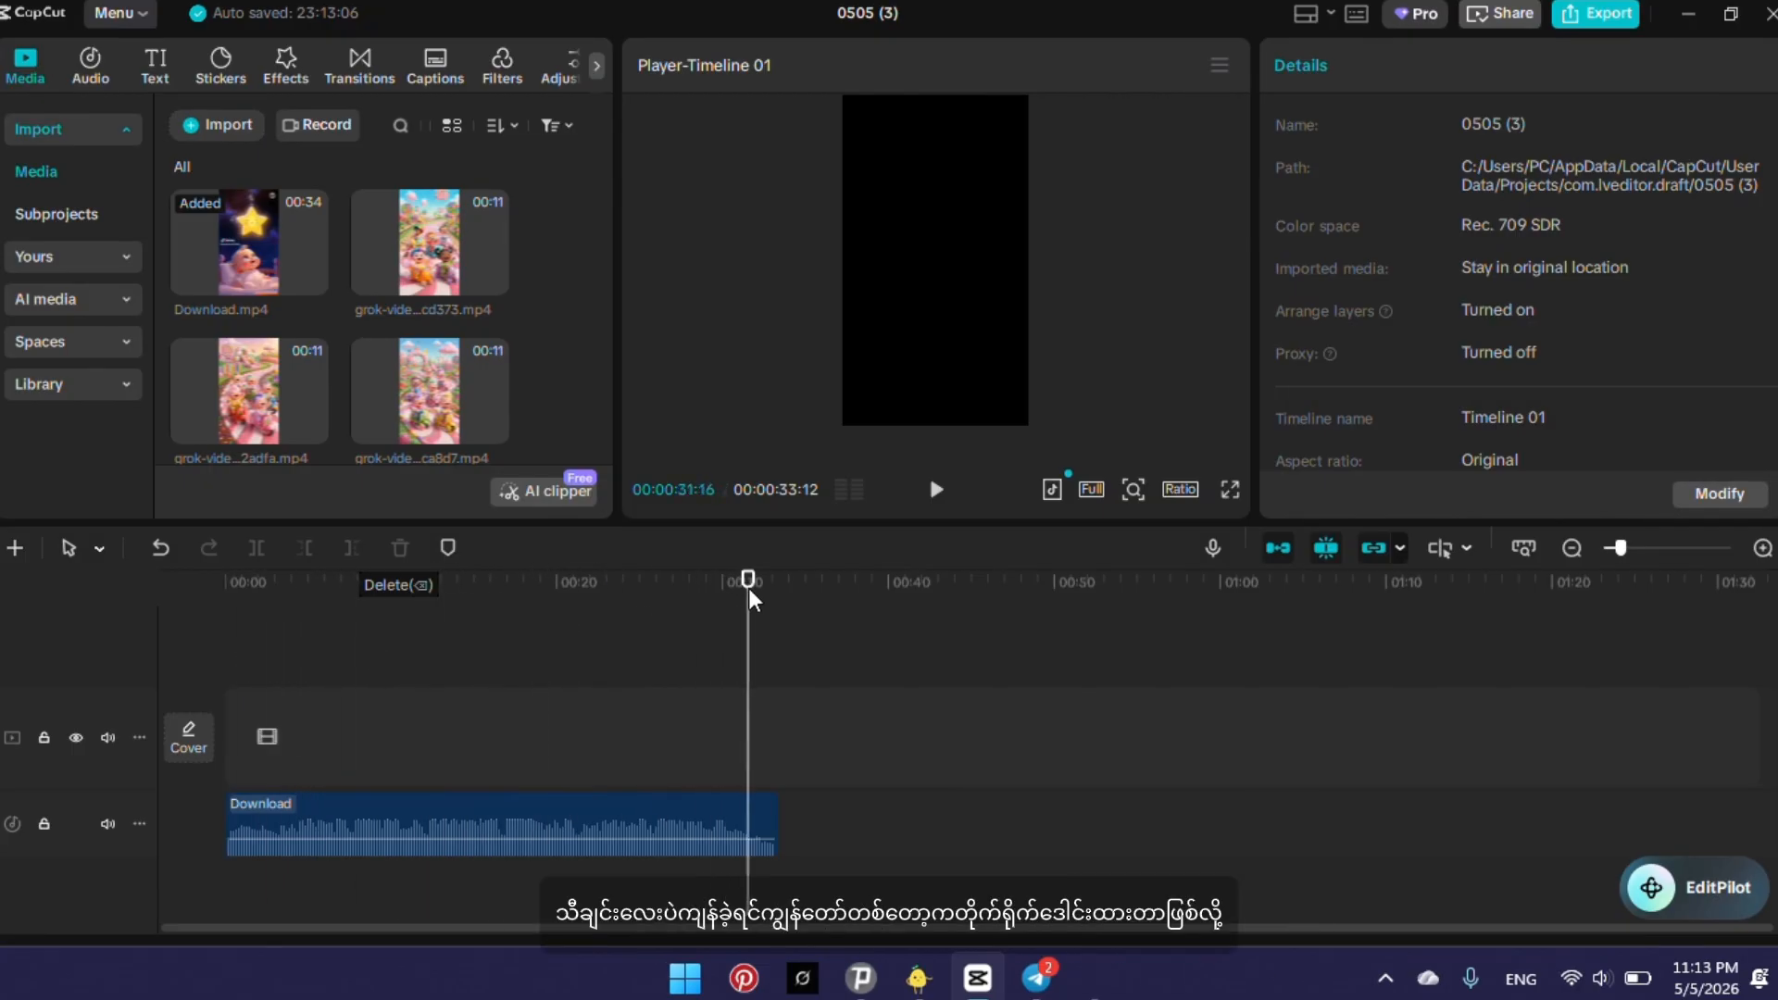
left_click(936, 489)
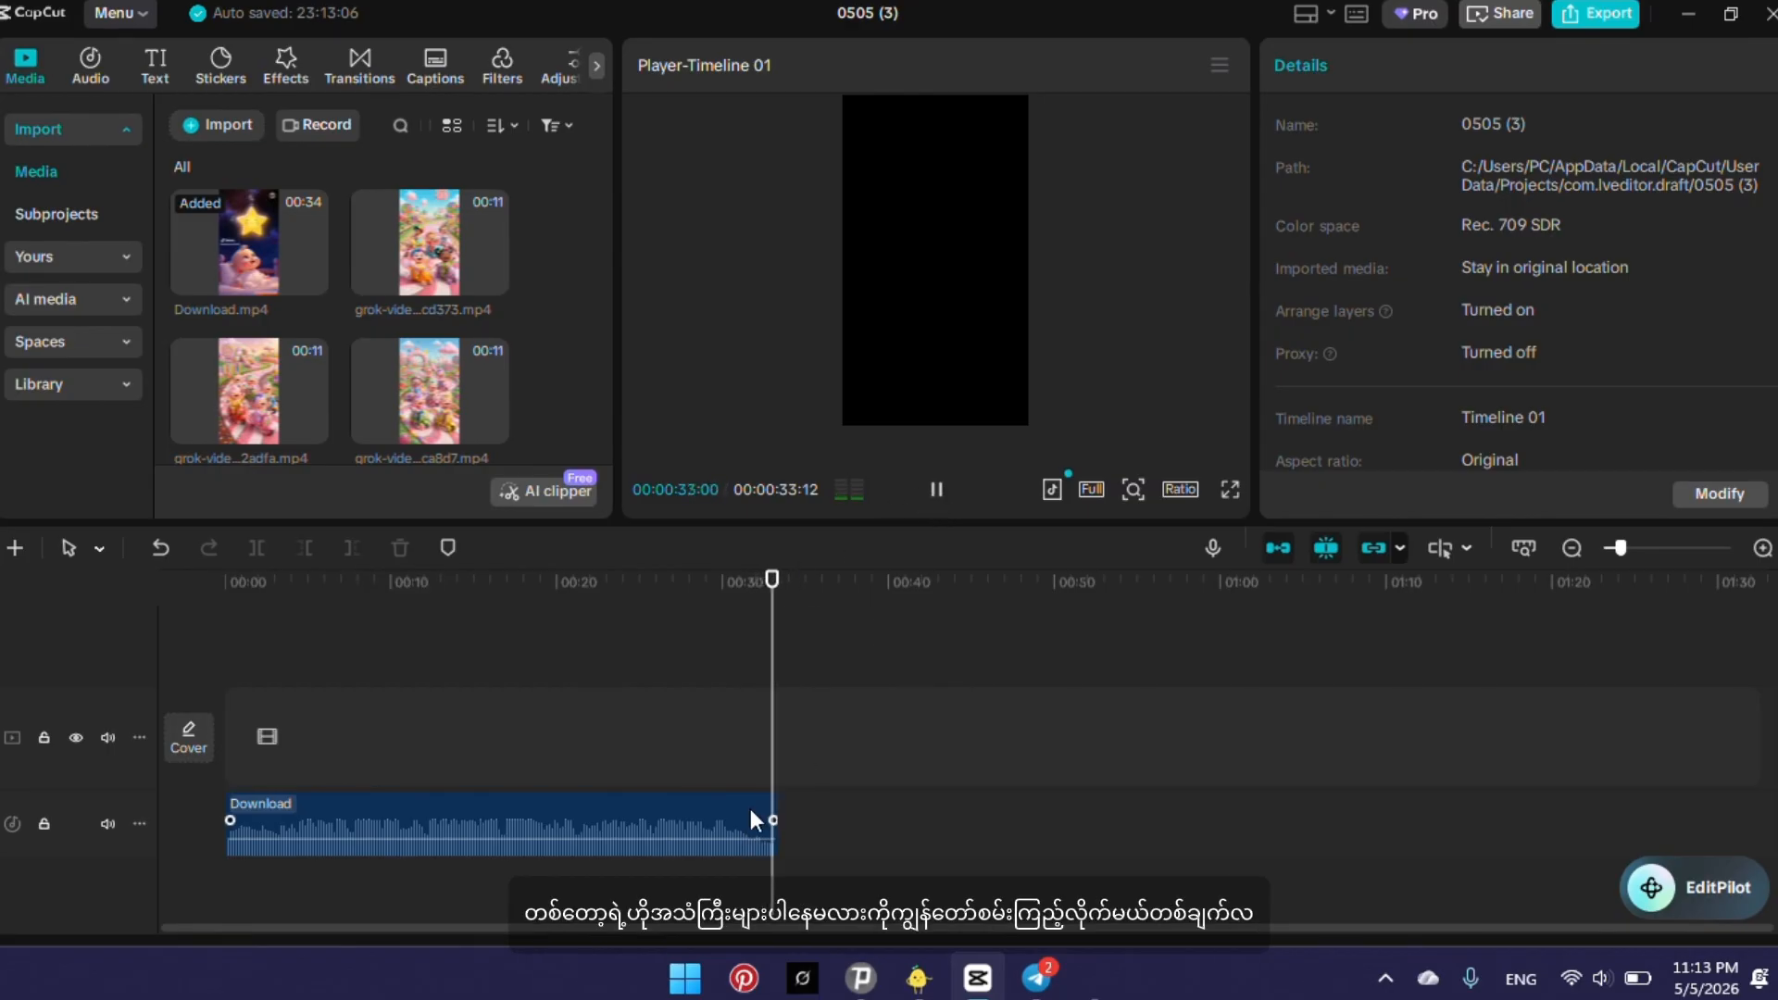
left_click_drag(781, 735, 719, 768)
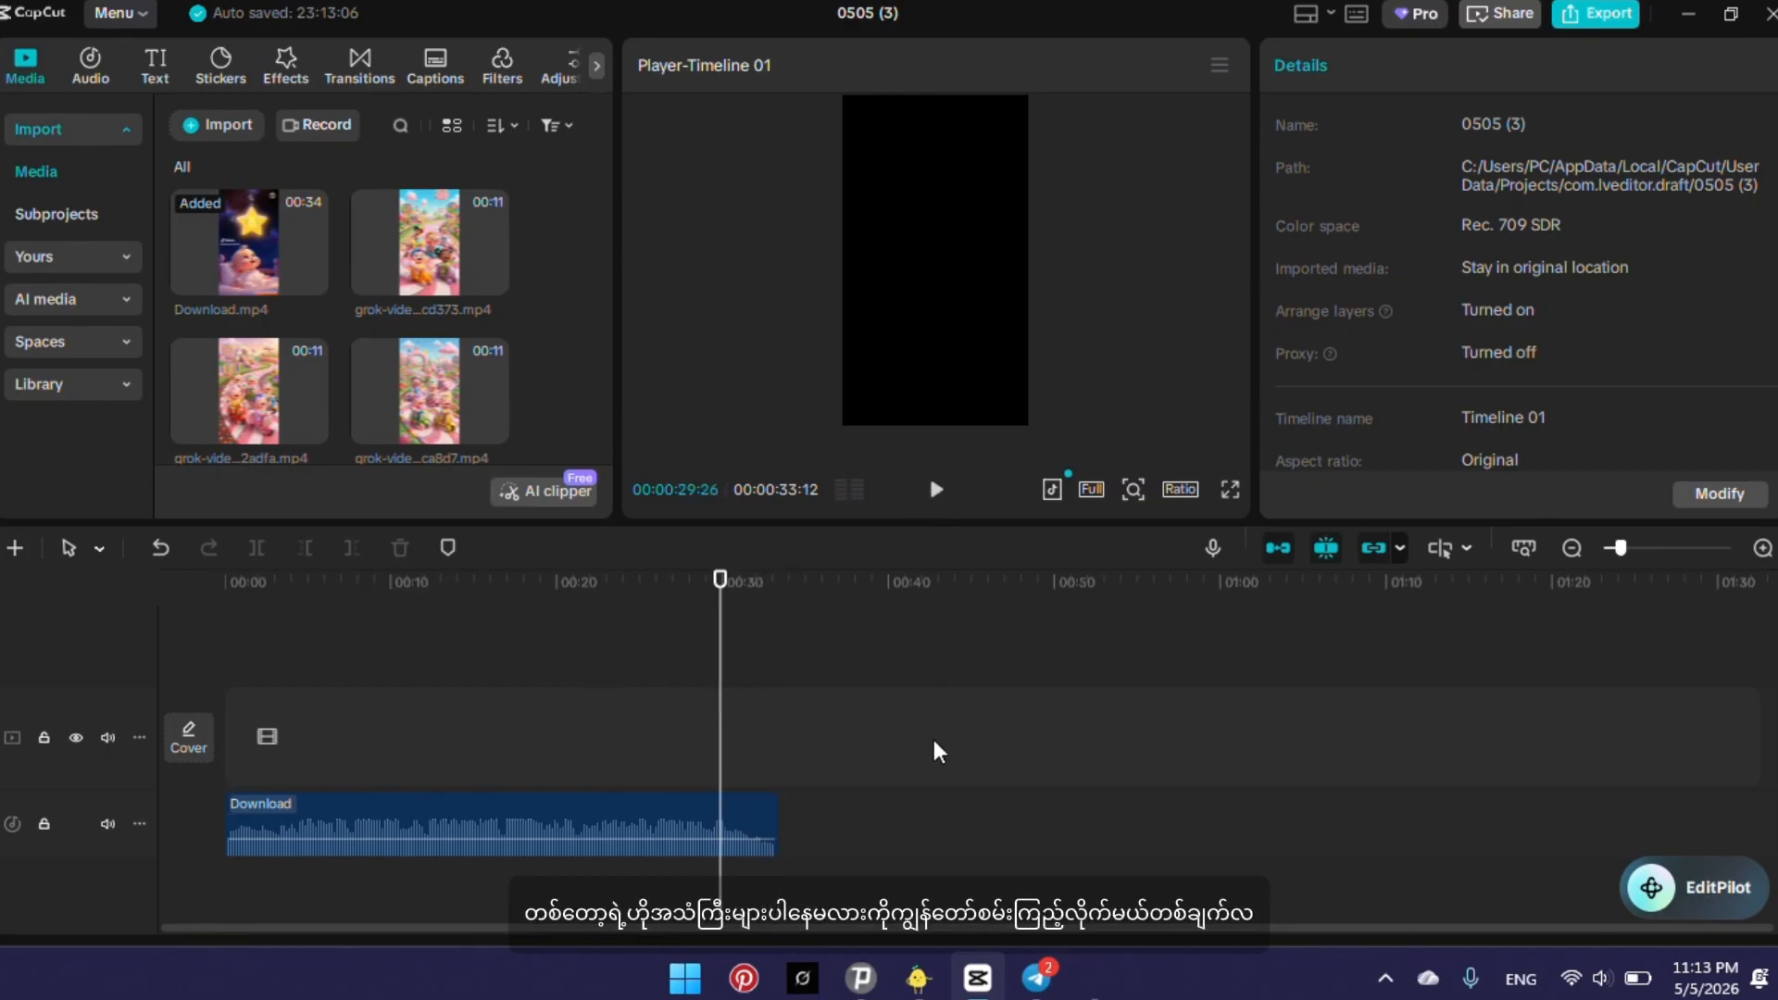
left_click(1589, 987)
left_click(1463, 822)
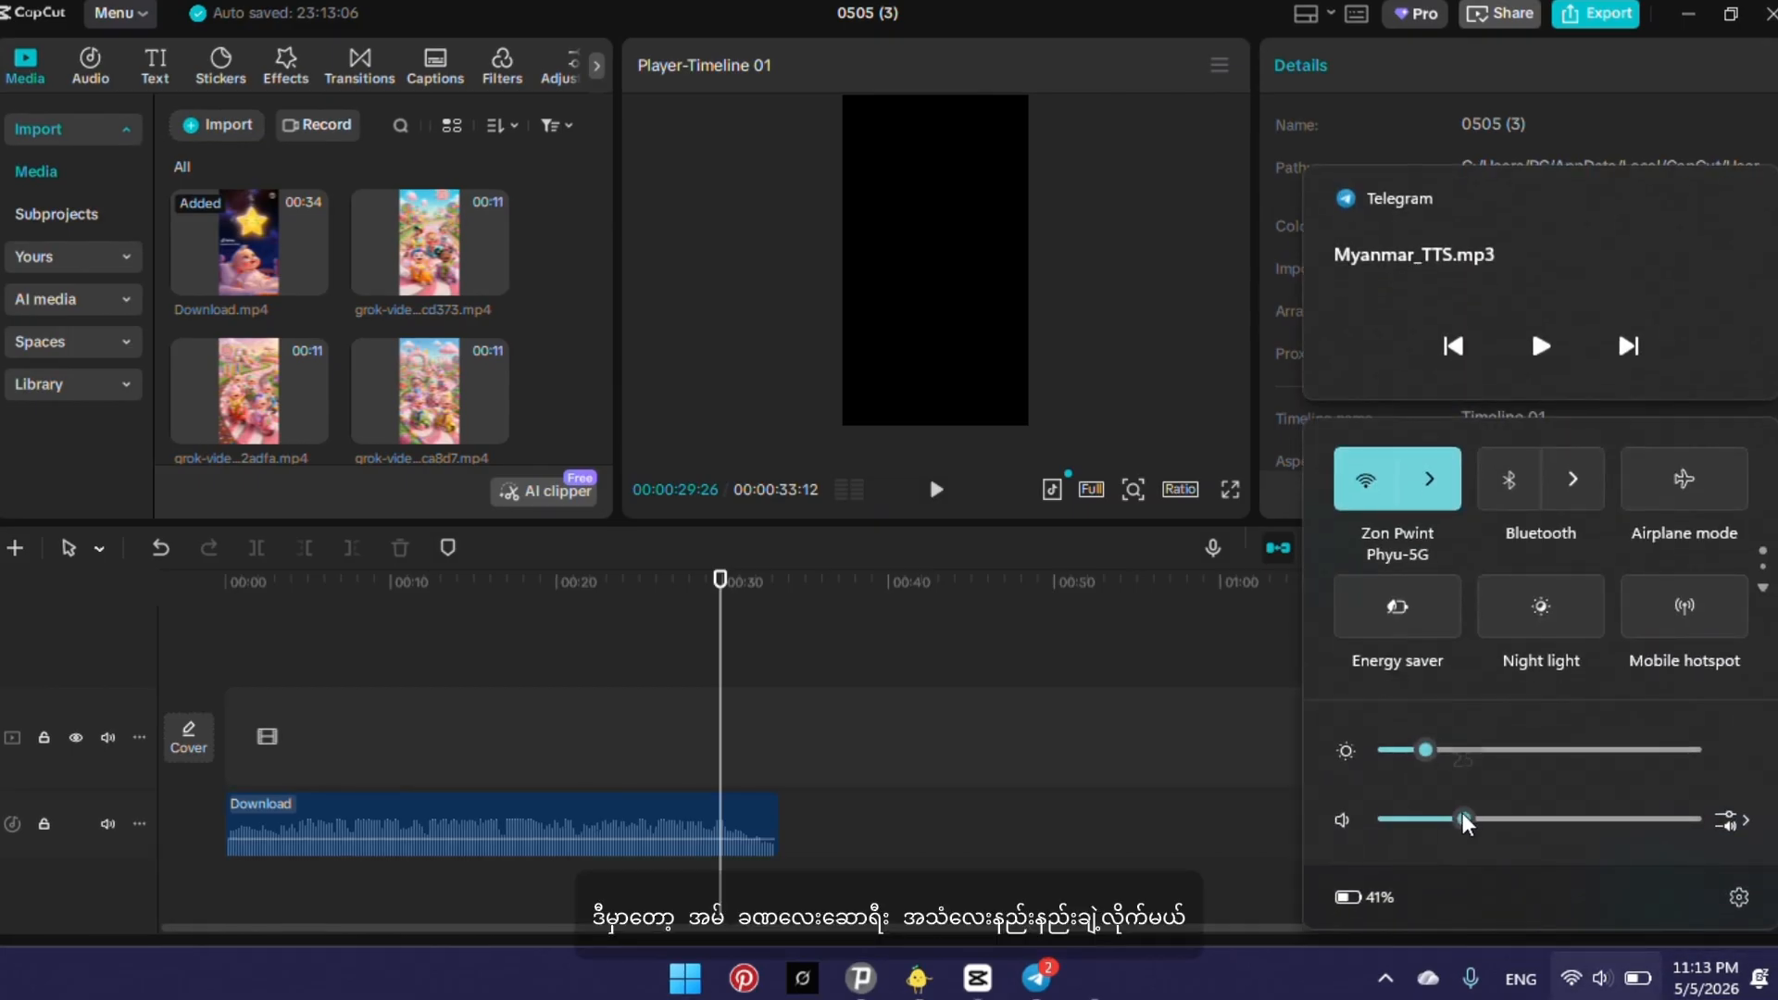
left_click(936, 491)
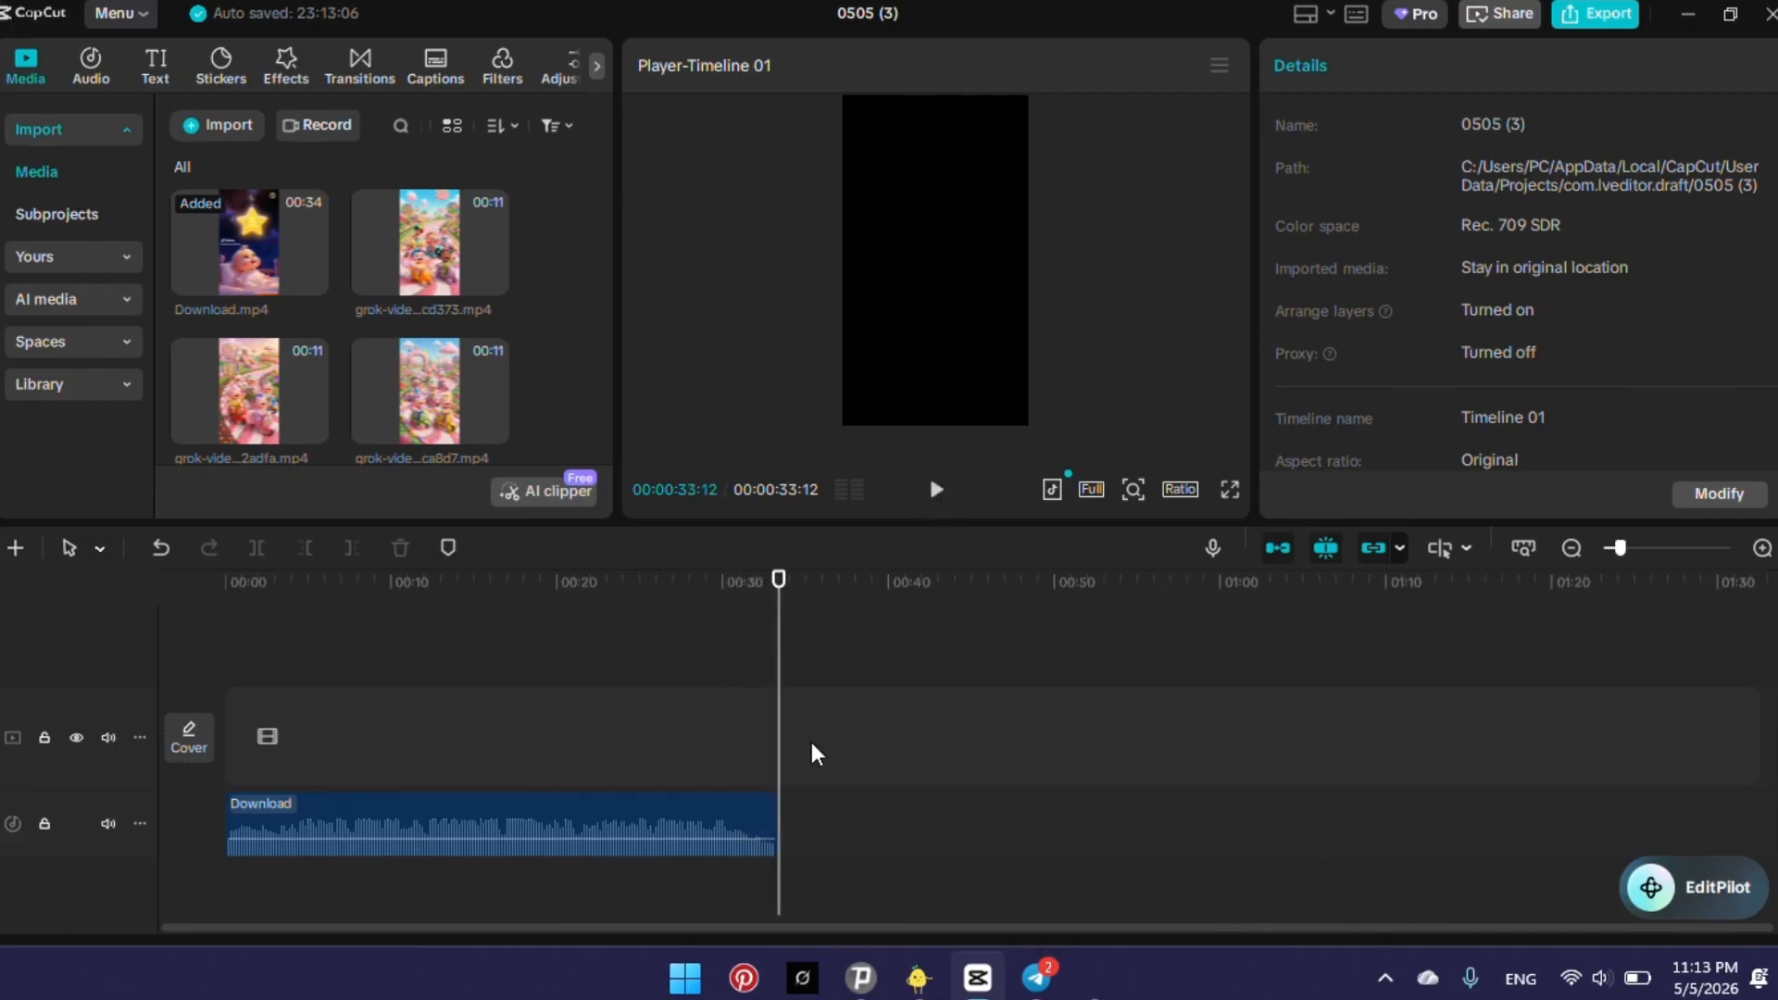
left_click_drag(778, 710, 685, 715)
left_click_drag(460, 707, 0, 688)
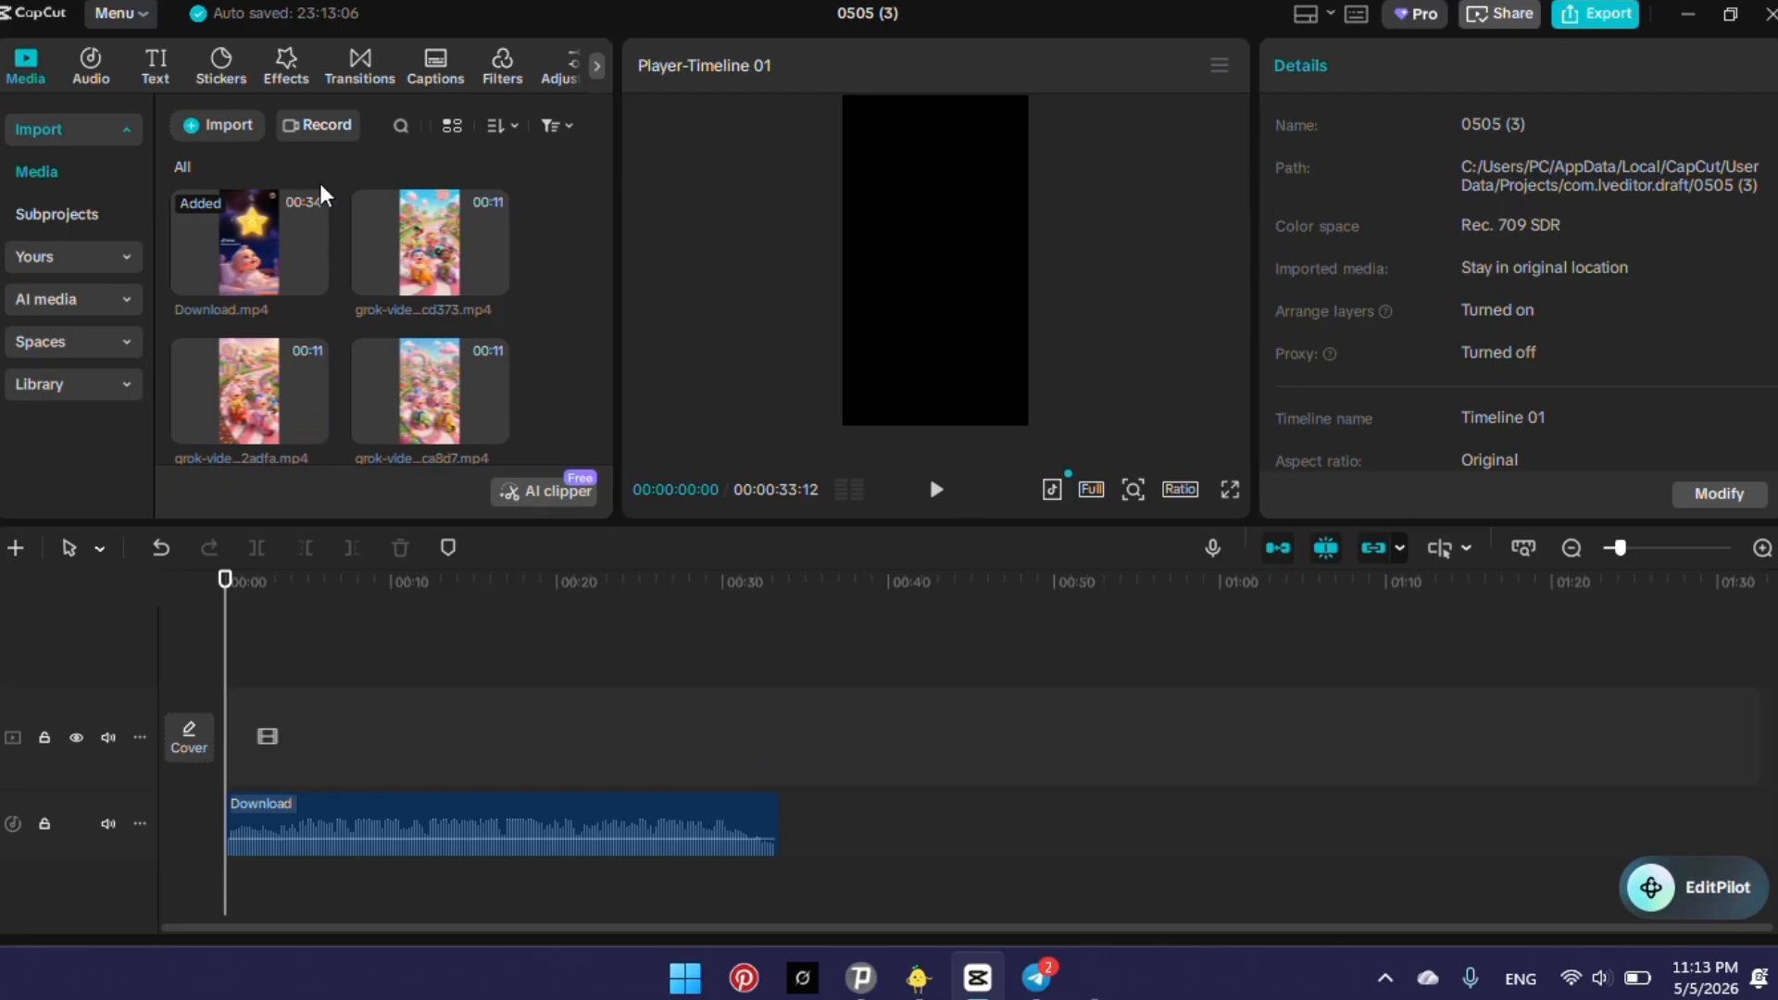
Look through the imported grok-video clips in the media library.
scroll(349, 383, "down", 2)
scroll(348, 377, "up", 2)
scroll(342, 361, "down", 2)
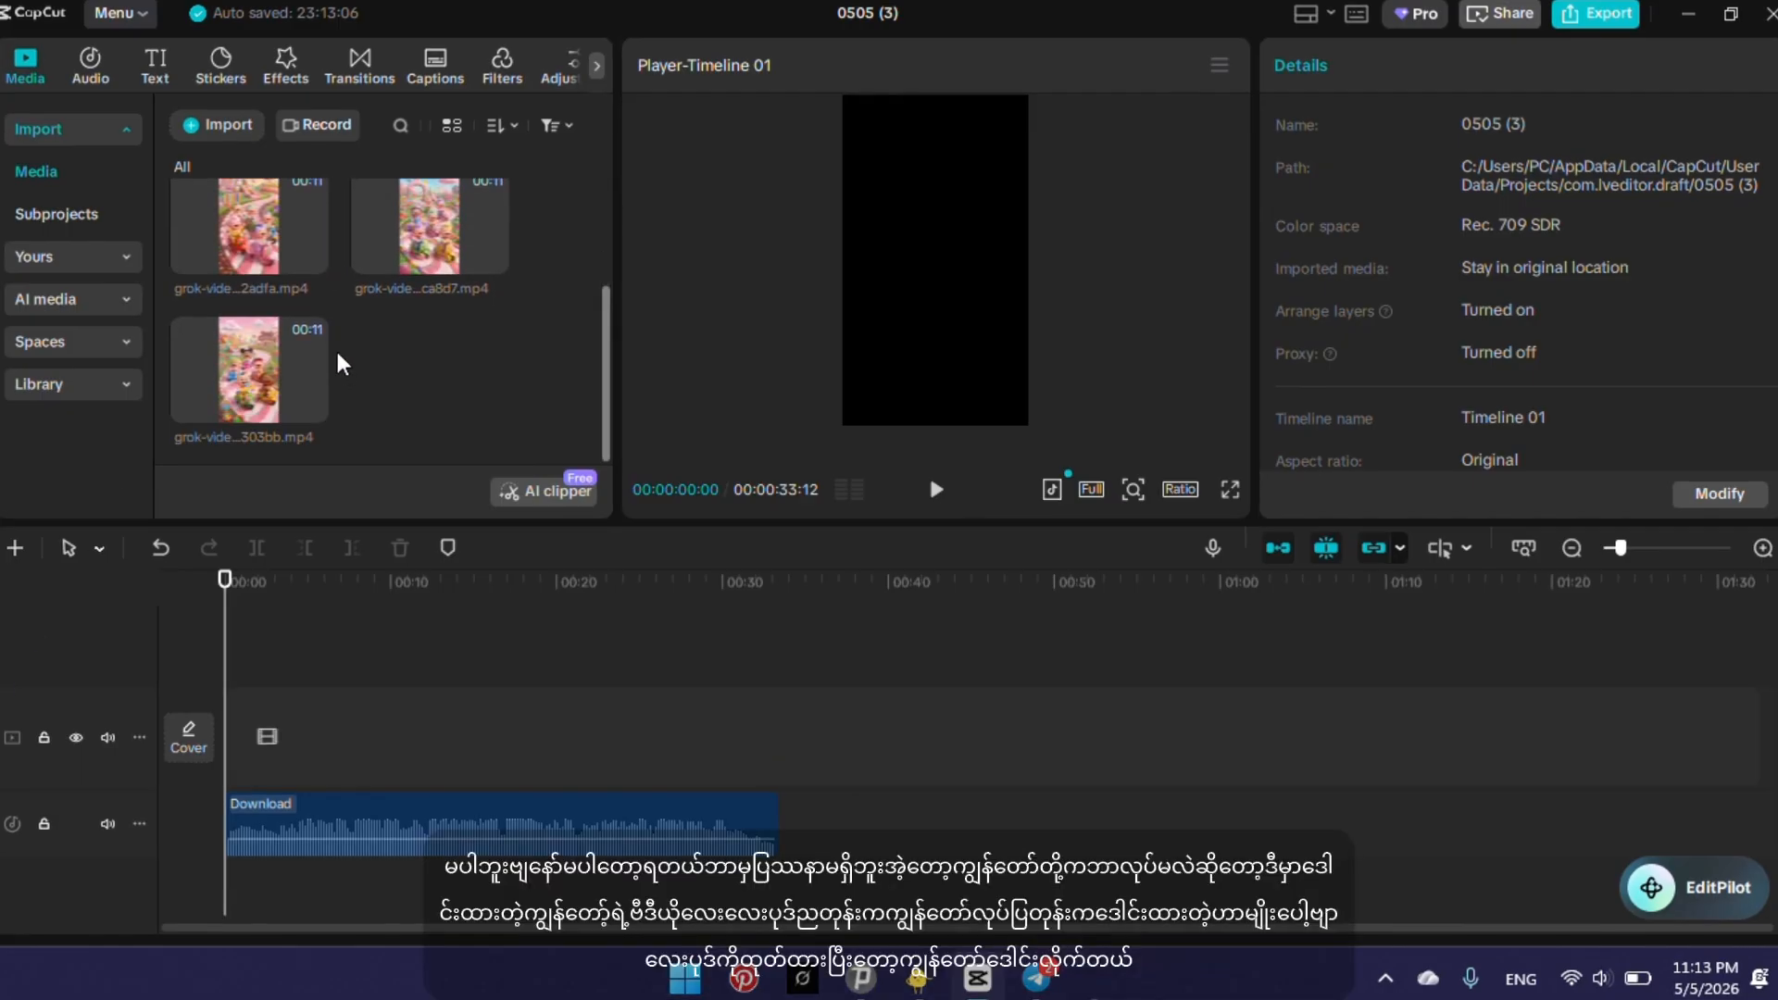
scroll(335, 344, "up", 2)
scroll(361, 313, "down", 2)
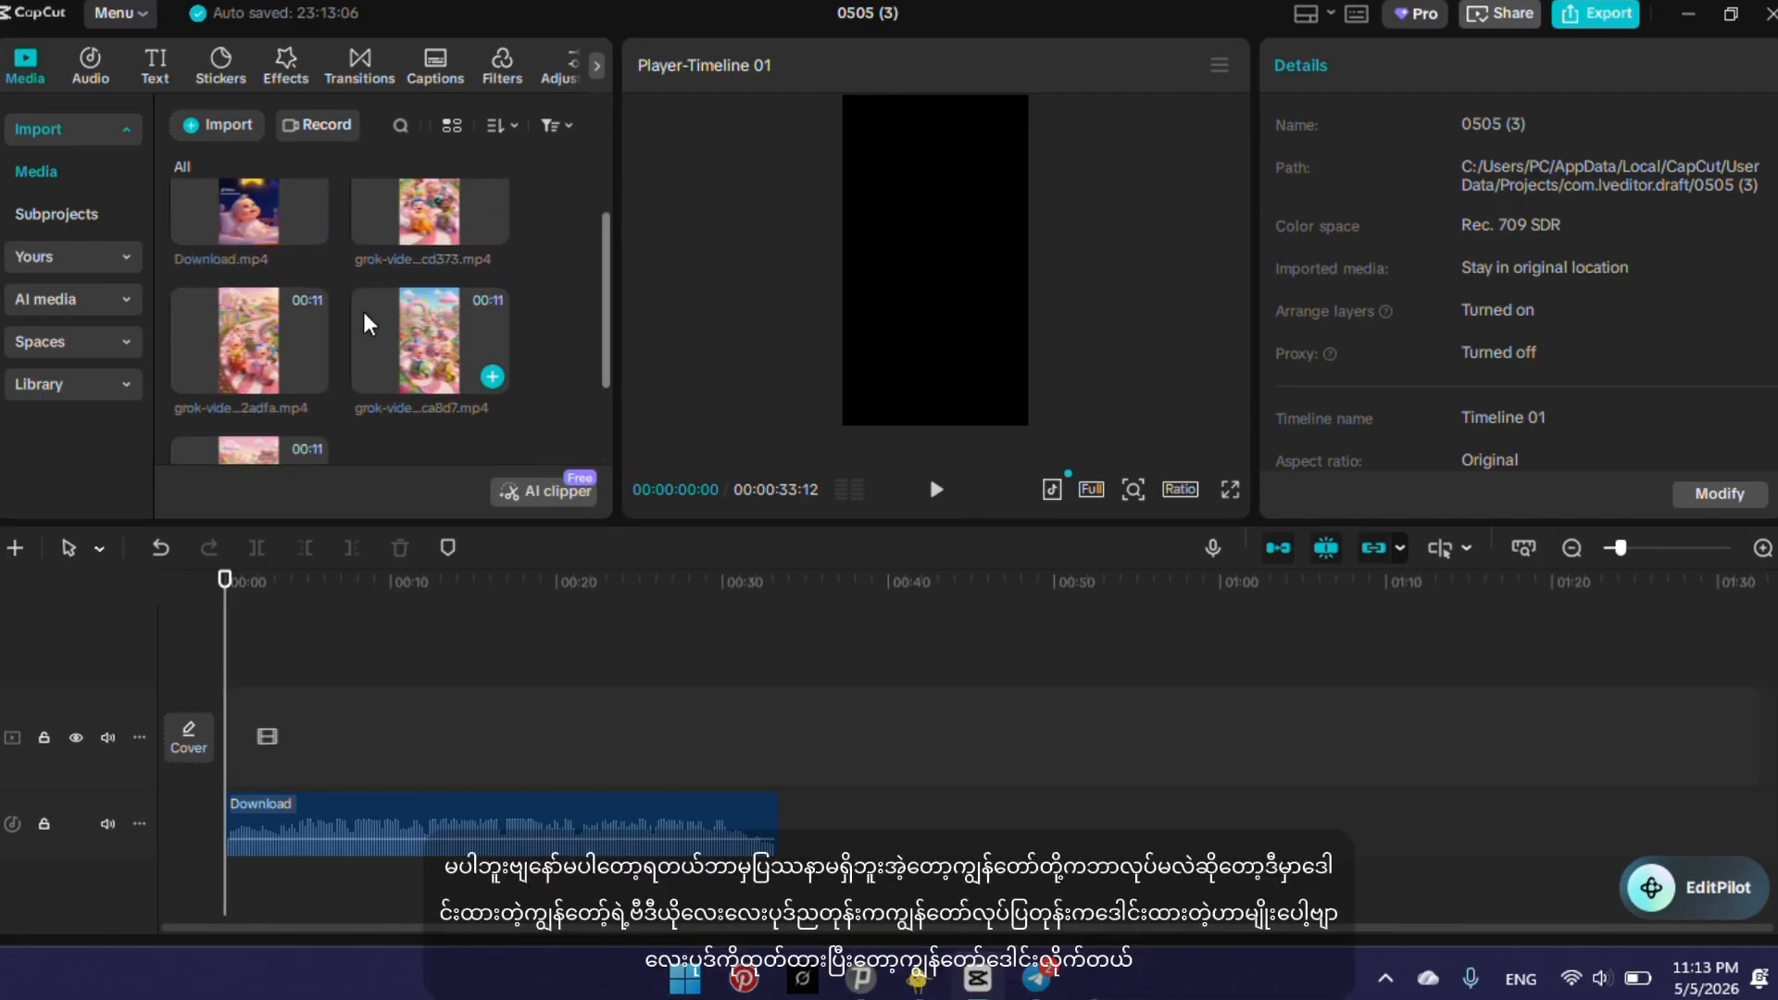
scroll(362, 278, "up", 2)
scroll(363, 291, "down", 2)
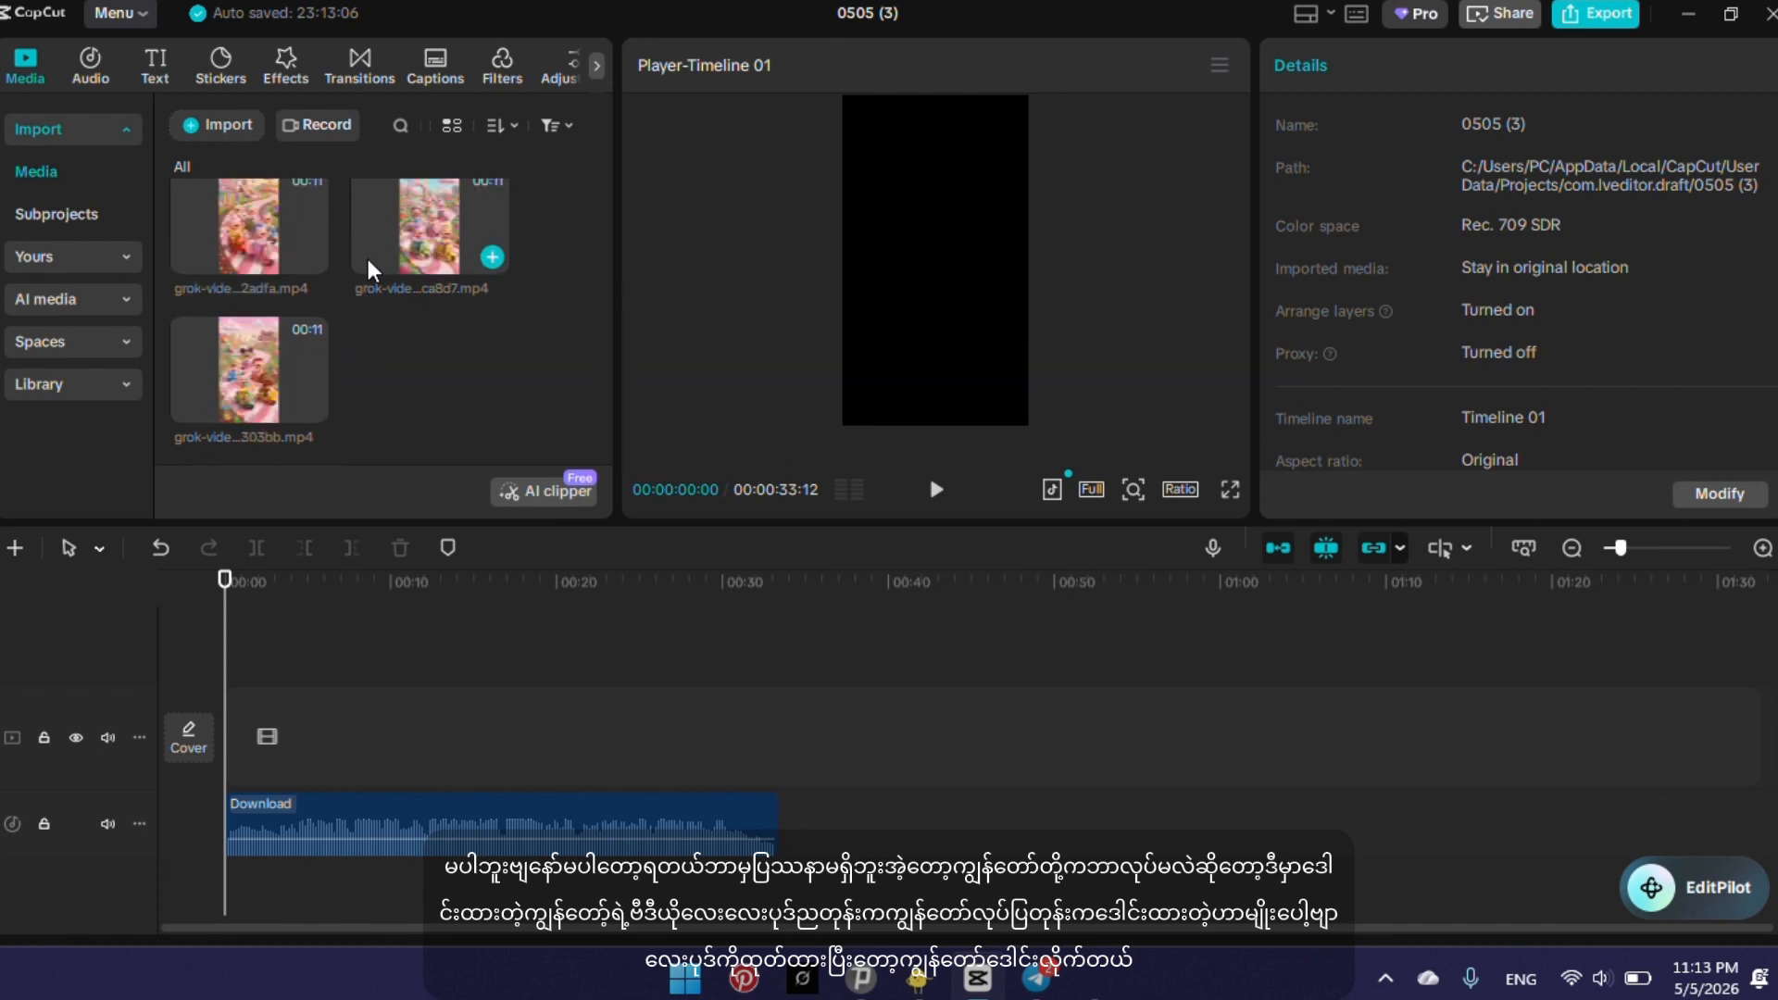
scroll(375, 289, "up", 2)
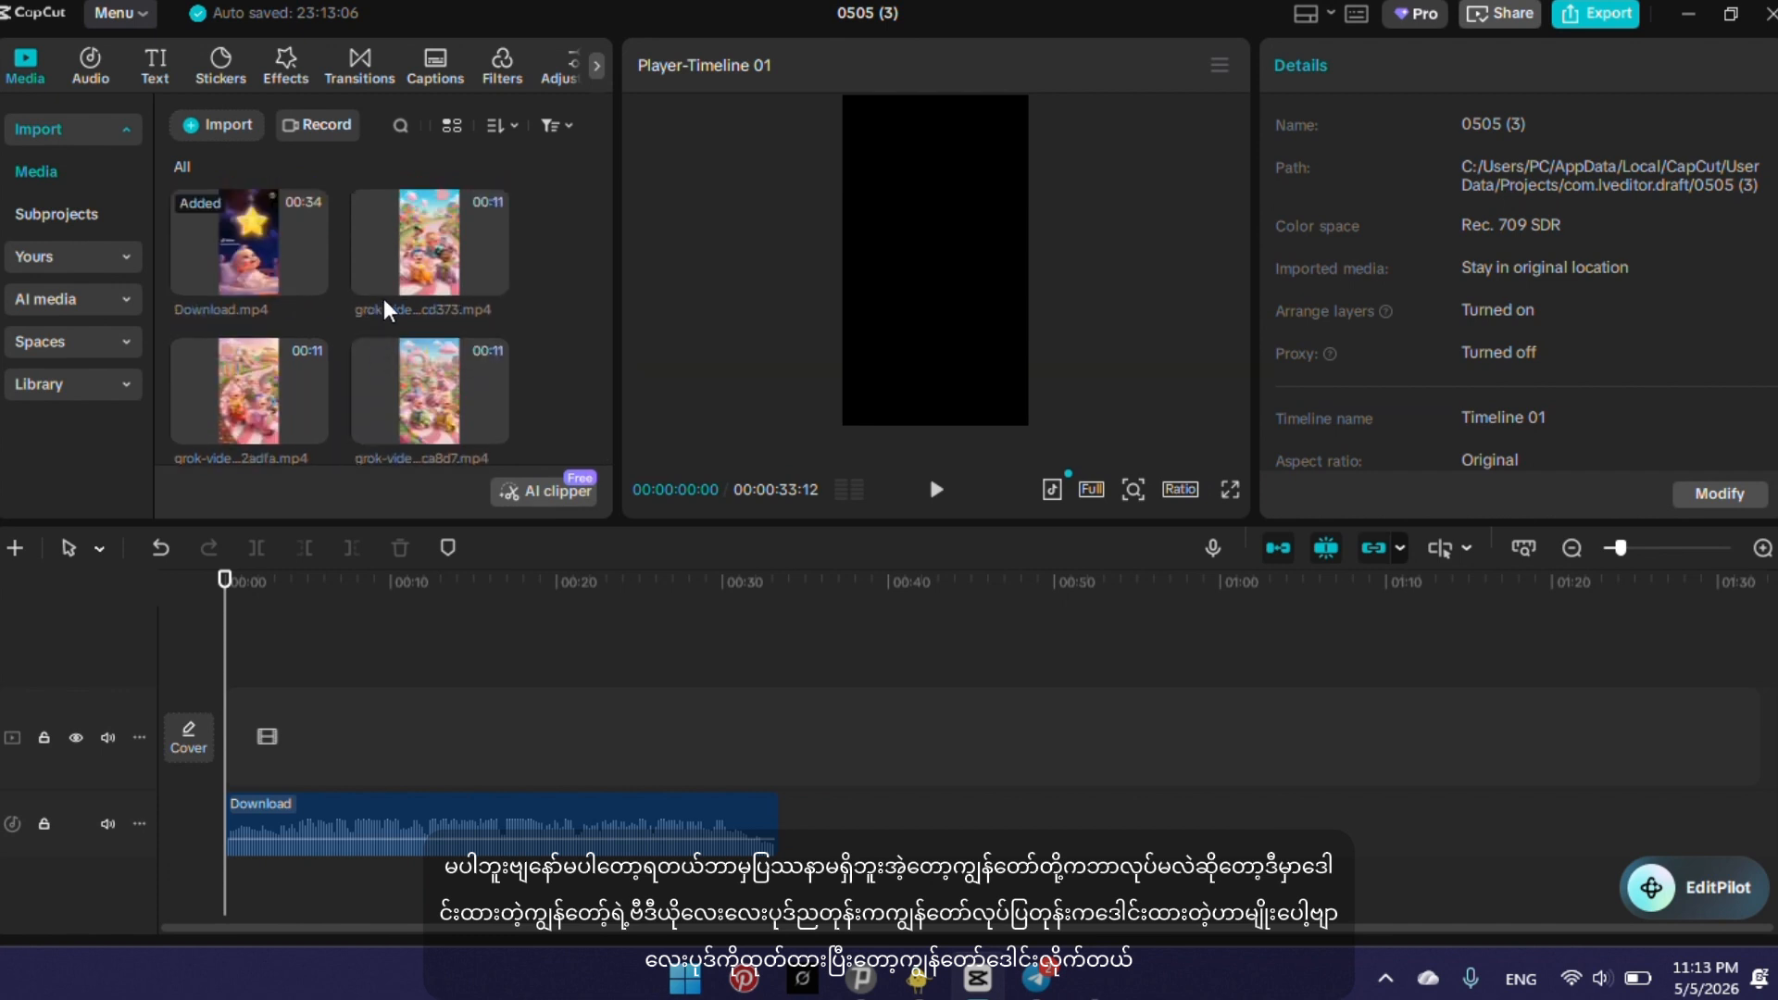
Add the four grok-video clips one after another to the main track above the extracted audio.
mouse_move(393, 280)
left_click_drag(437, 271, 261, 727)
left_click_drag(298, 381, 447, 735)
left_click(421, 320)
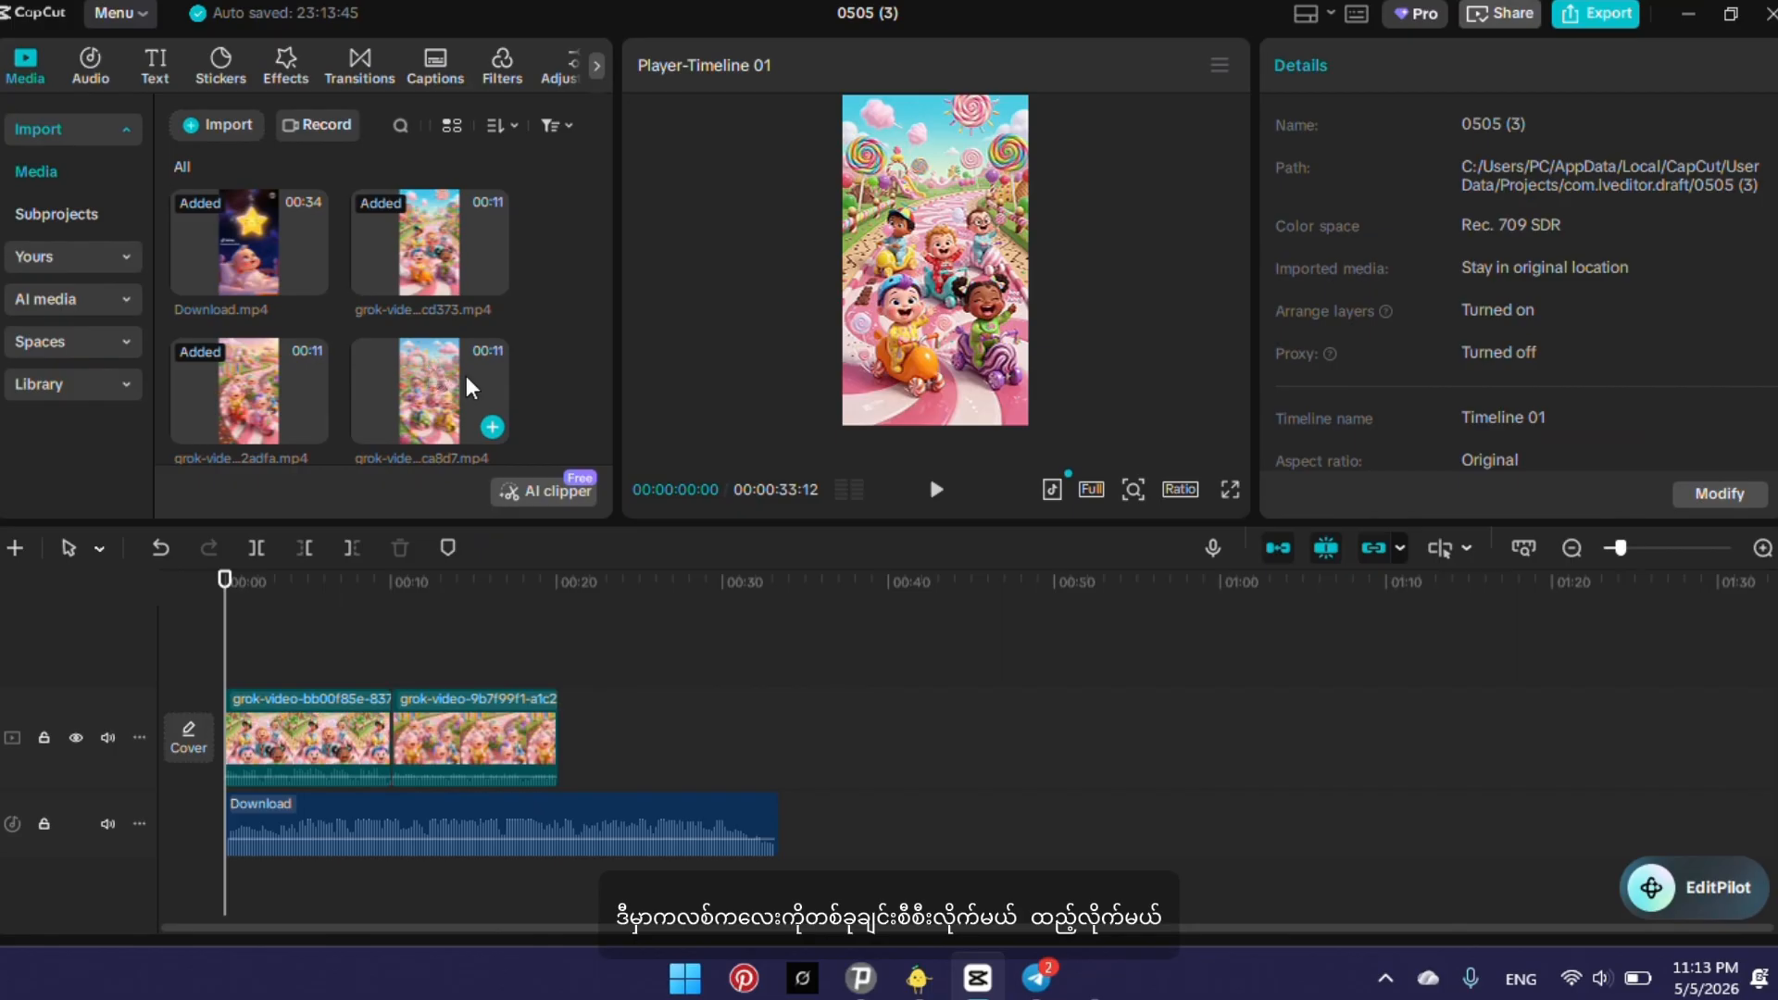
left_click_drag(508, 460, 639, 722)
scroll(415, 324, "down", 2)
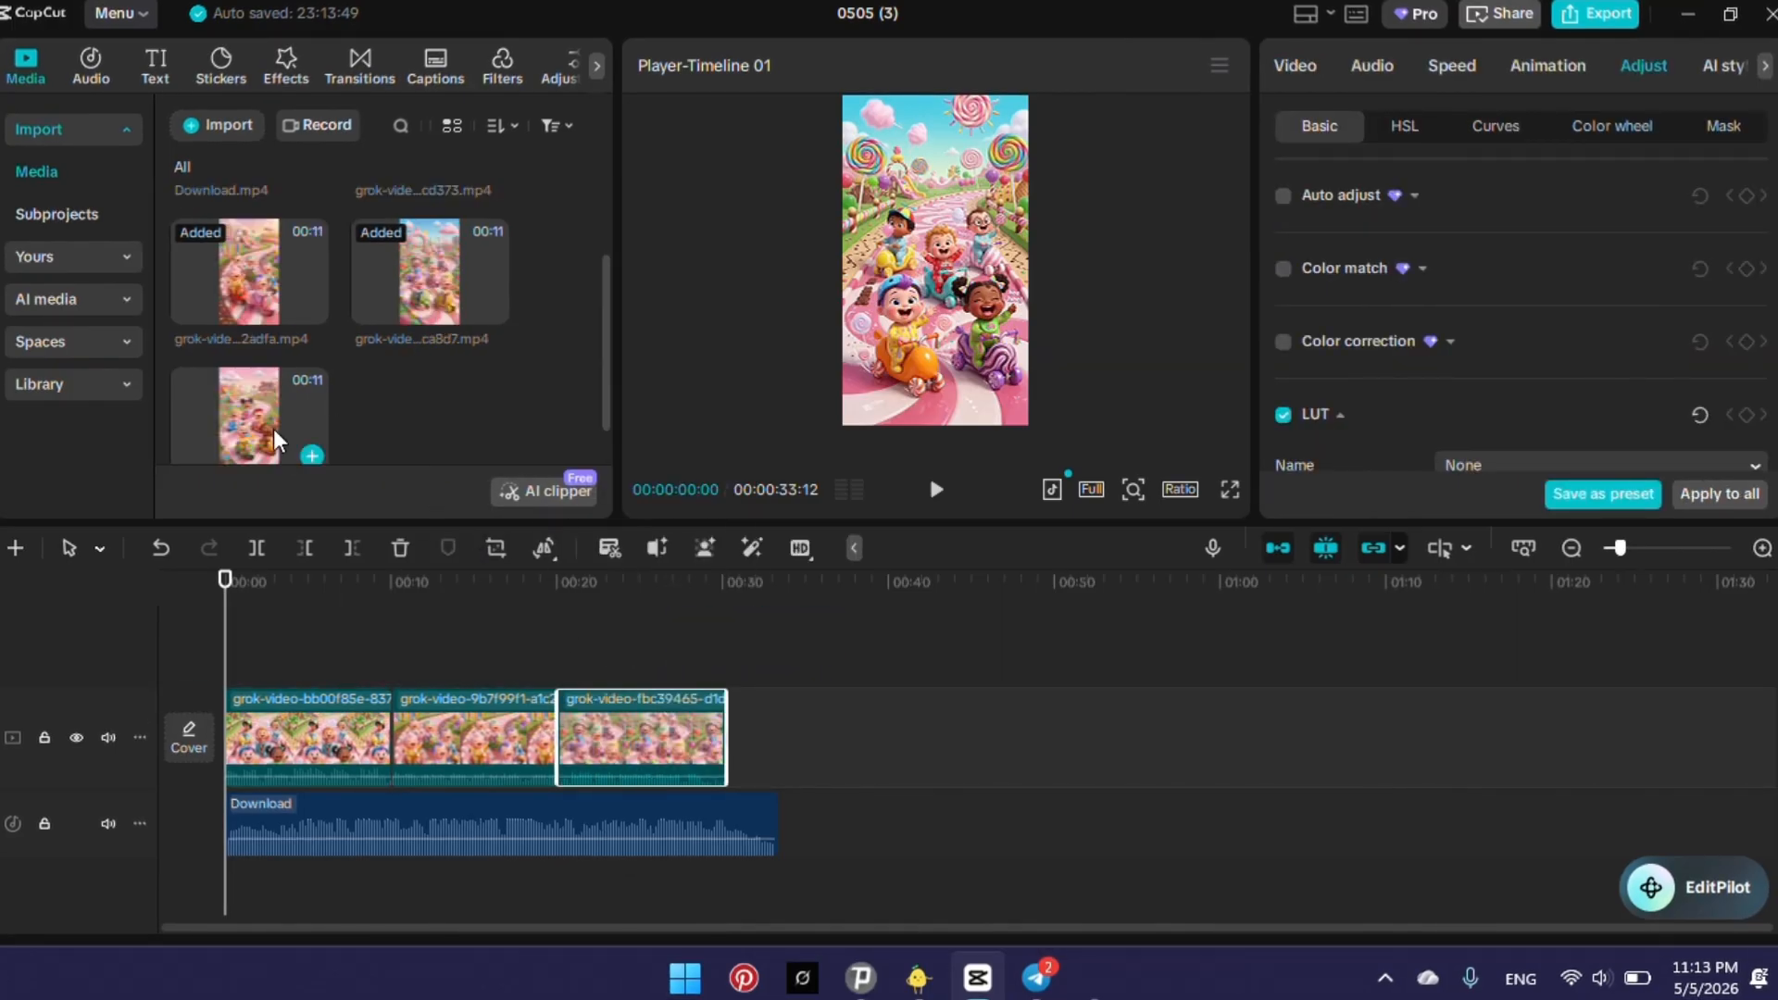
left_click_drag(274, 430, 743, 738)
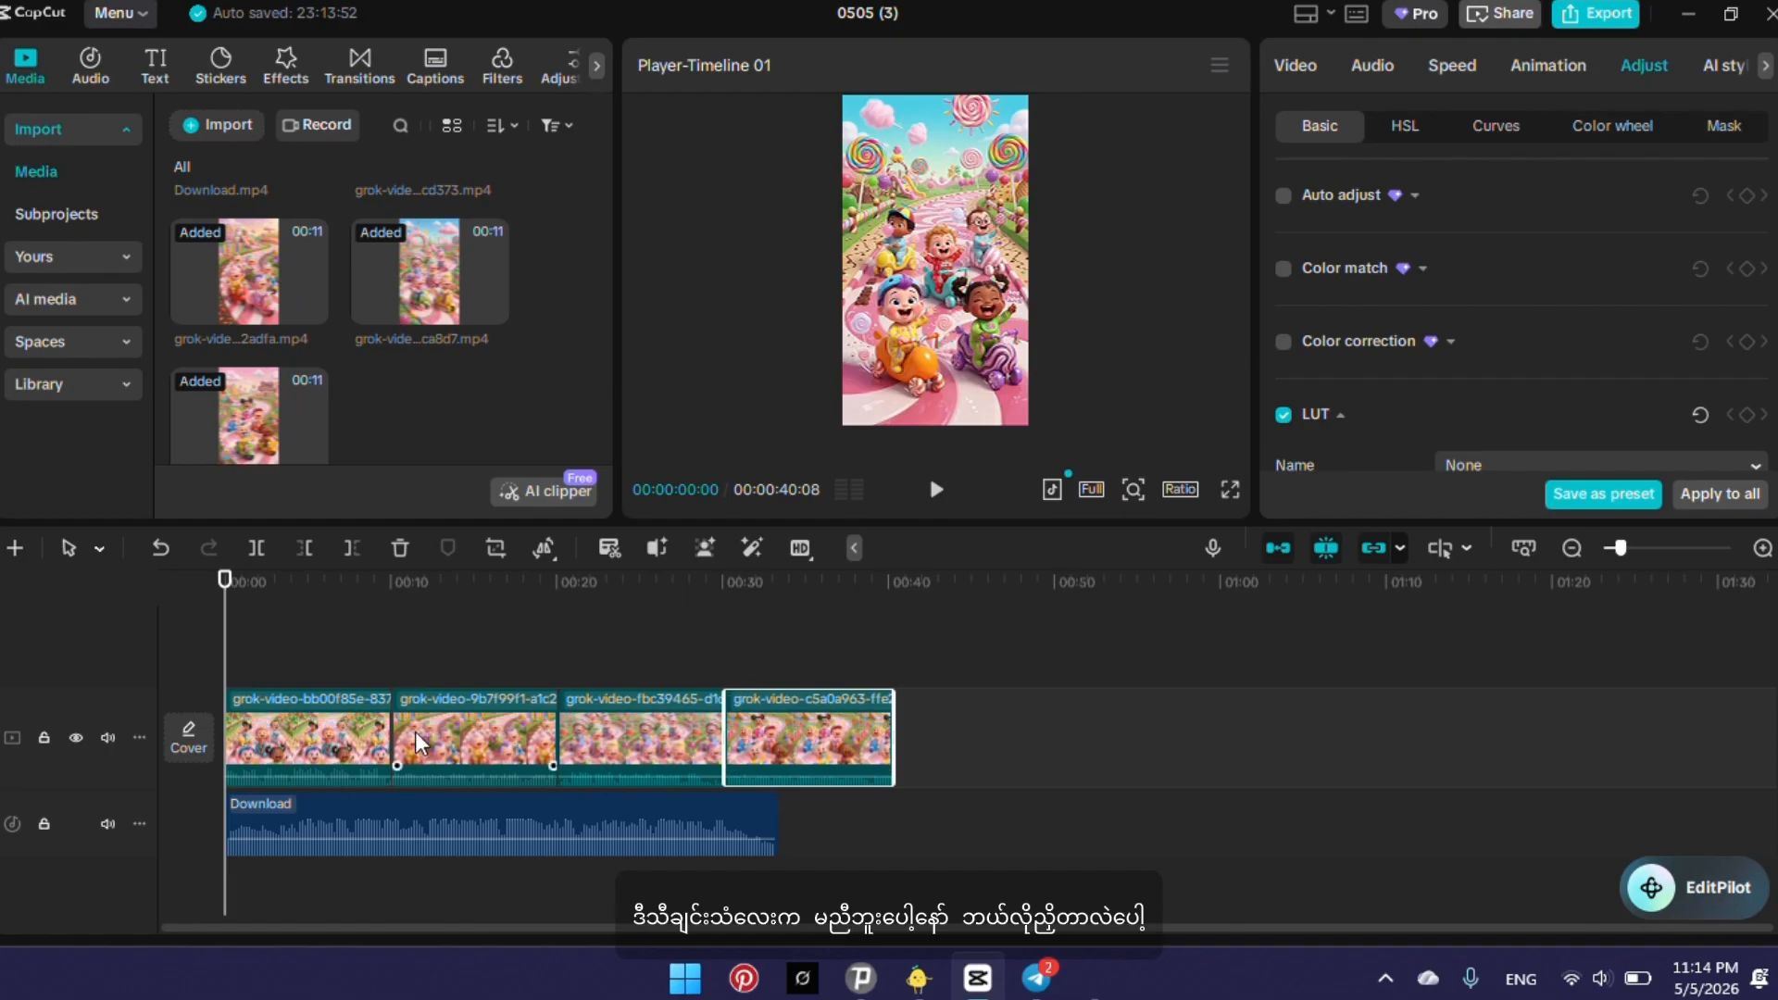
Swap the first two grok-video clips and trim the end of the new first clip to about 5.5 seconds.
left_click_drag(310, 726, 361, 755)
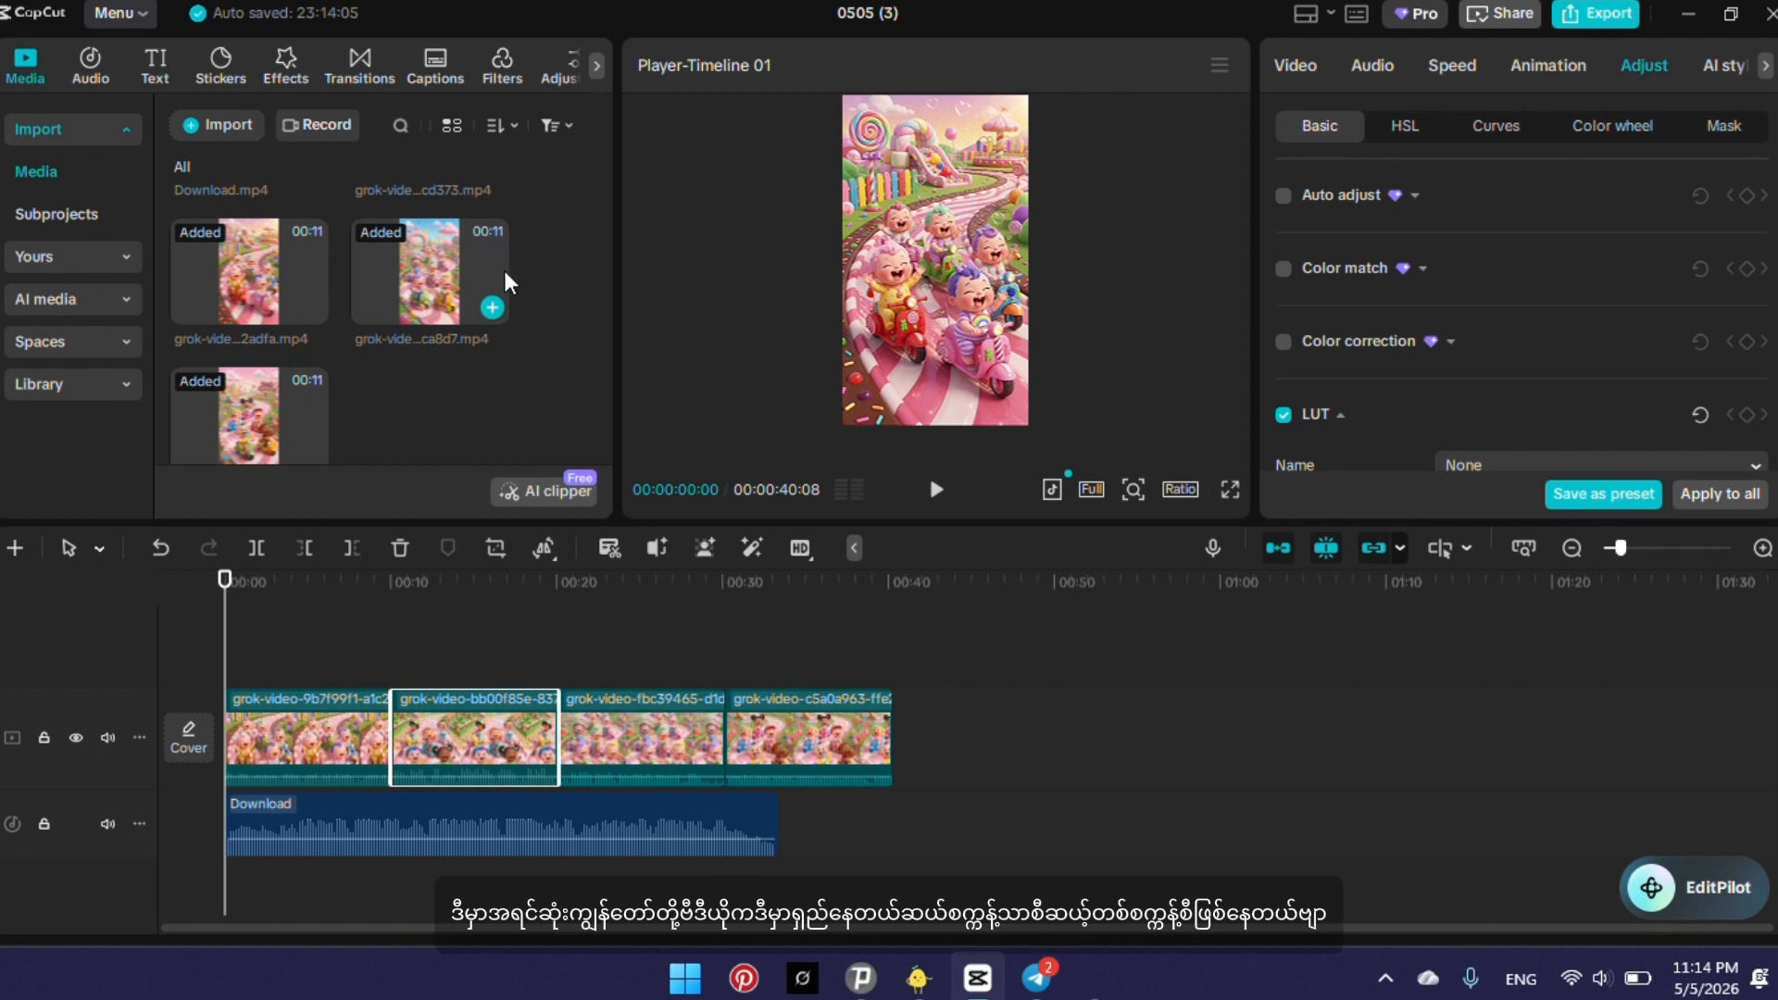
left_click(360, 760)
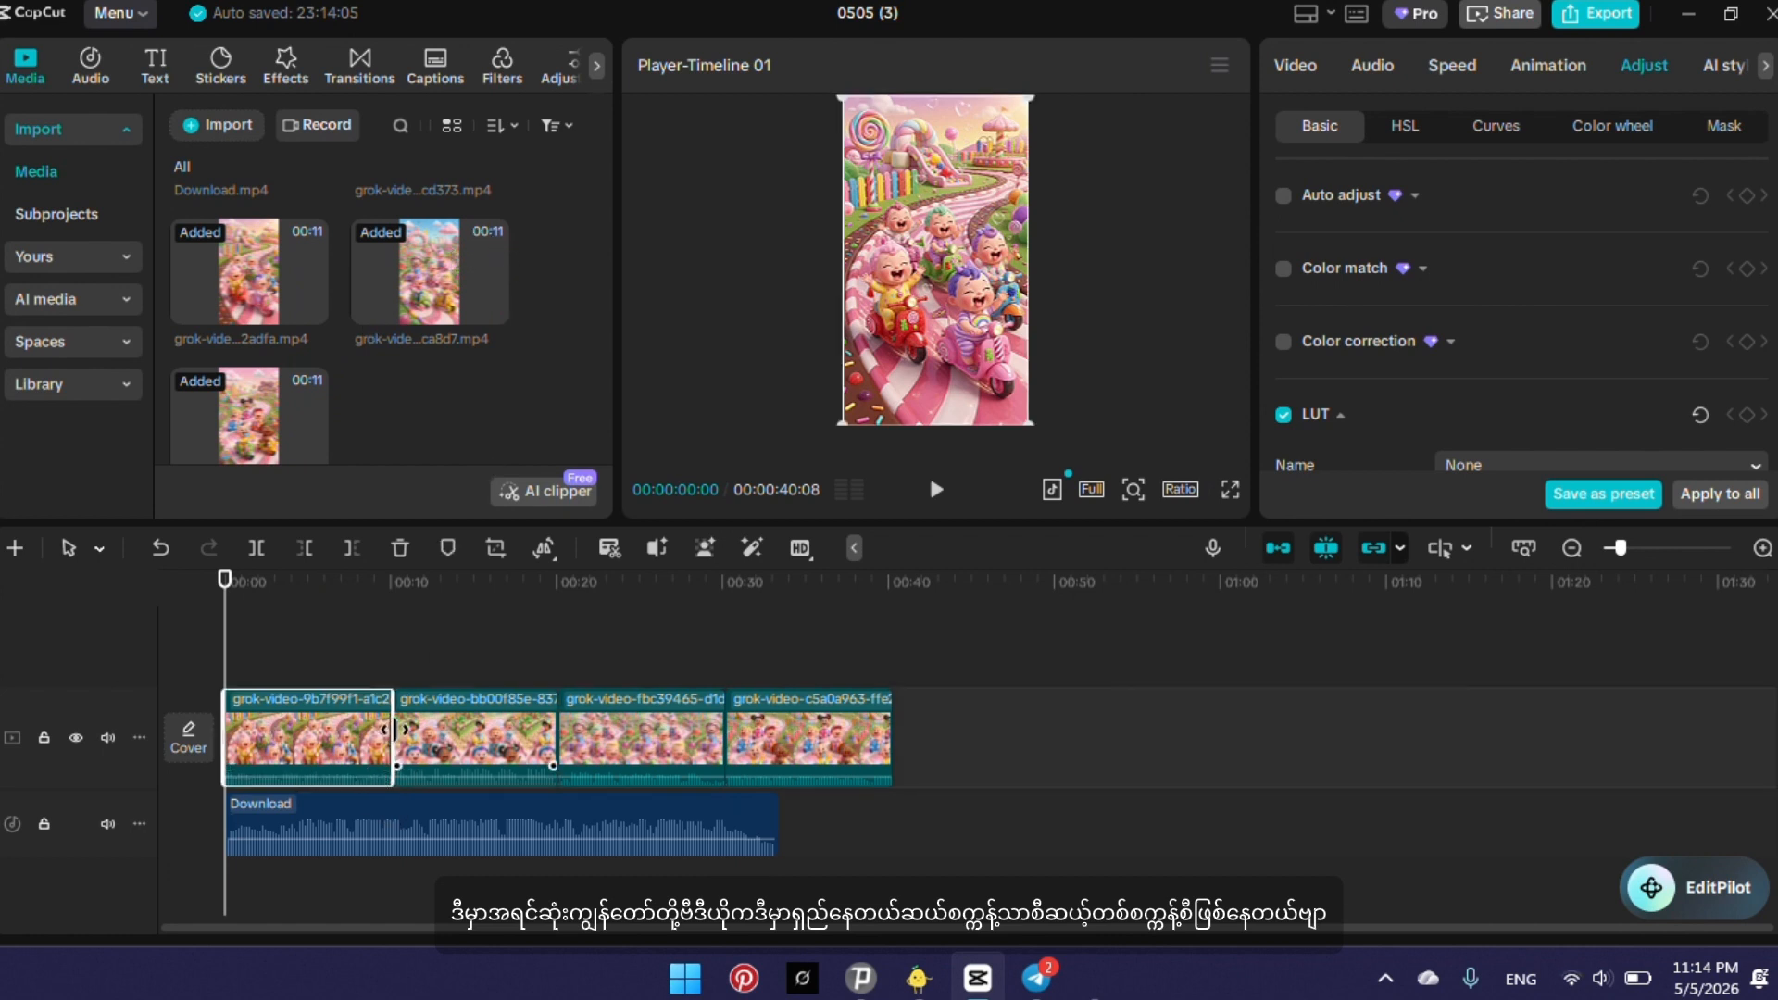
left_click_drag(388, 744, 320, 744)
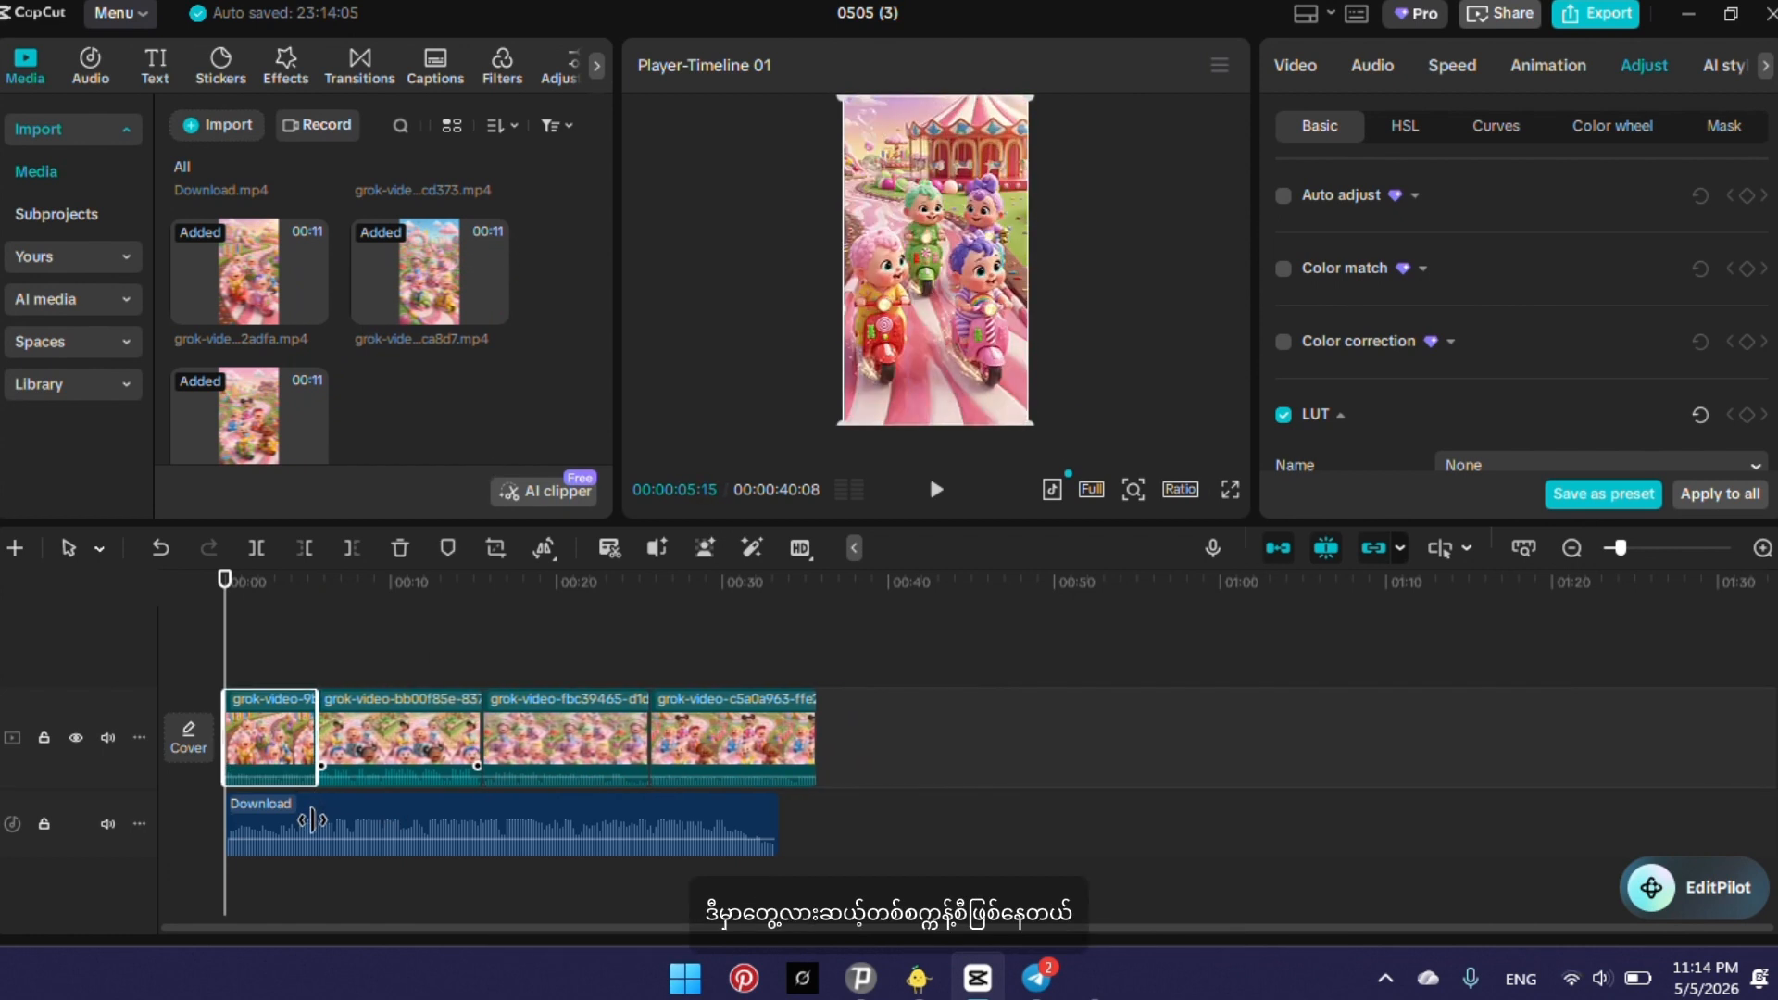
Trim the ends of the second, third and fourth video clips to roughly 4 to 5 seconds each.
left_click(386, 741)
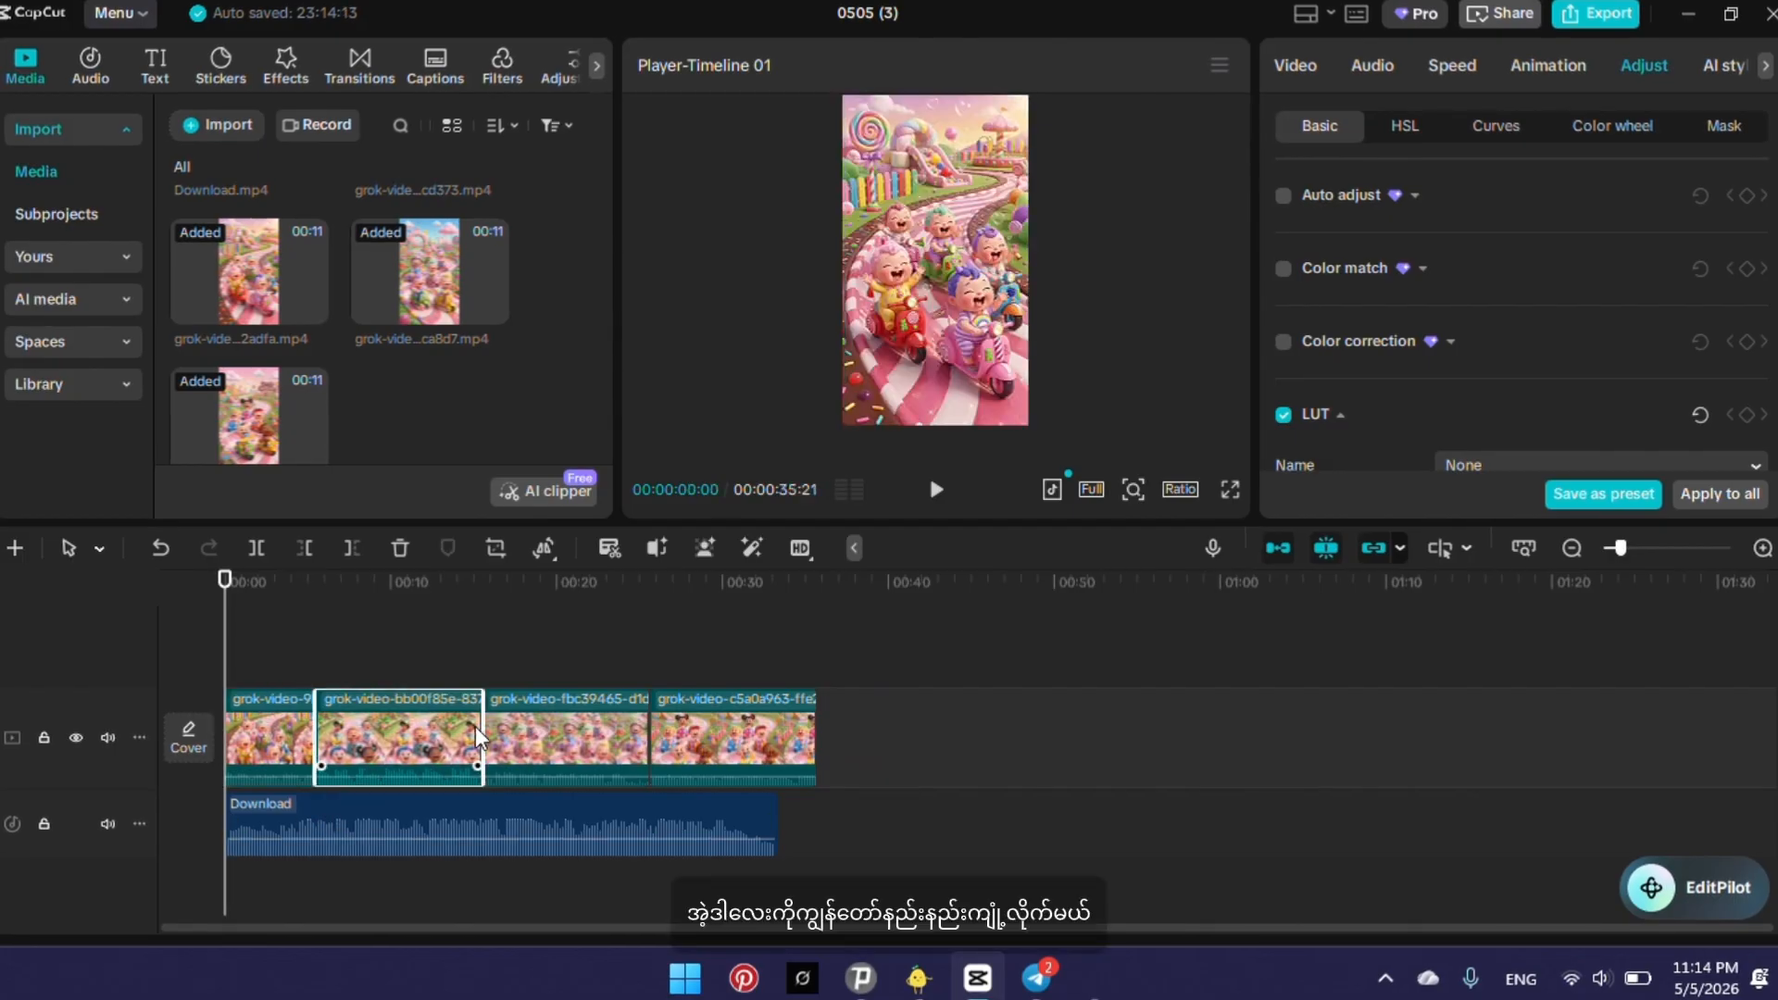
left_click_drag(475, 730, 395, 731)
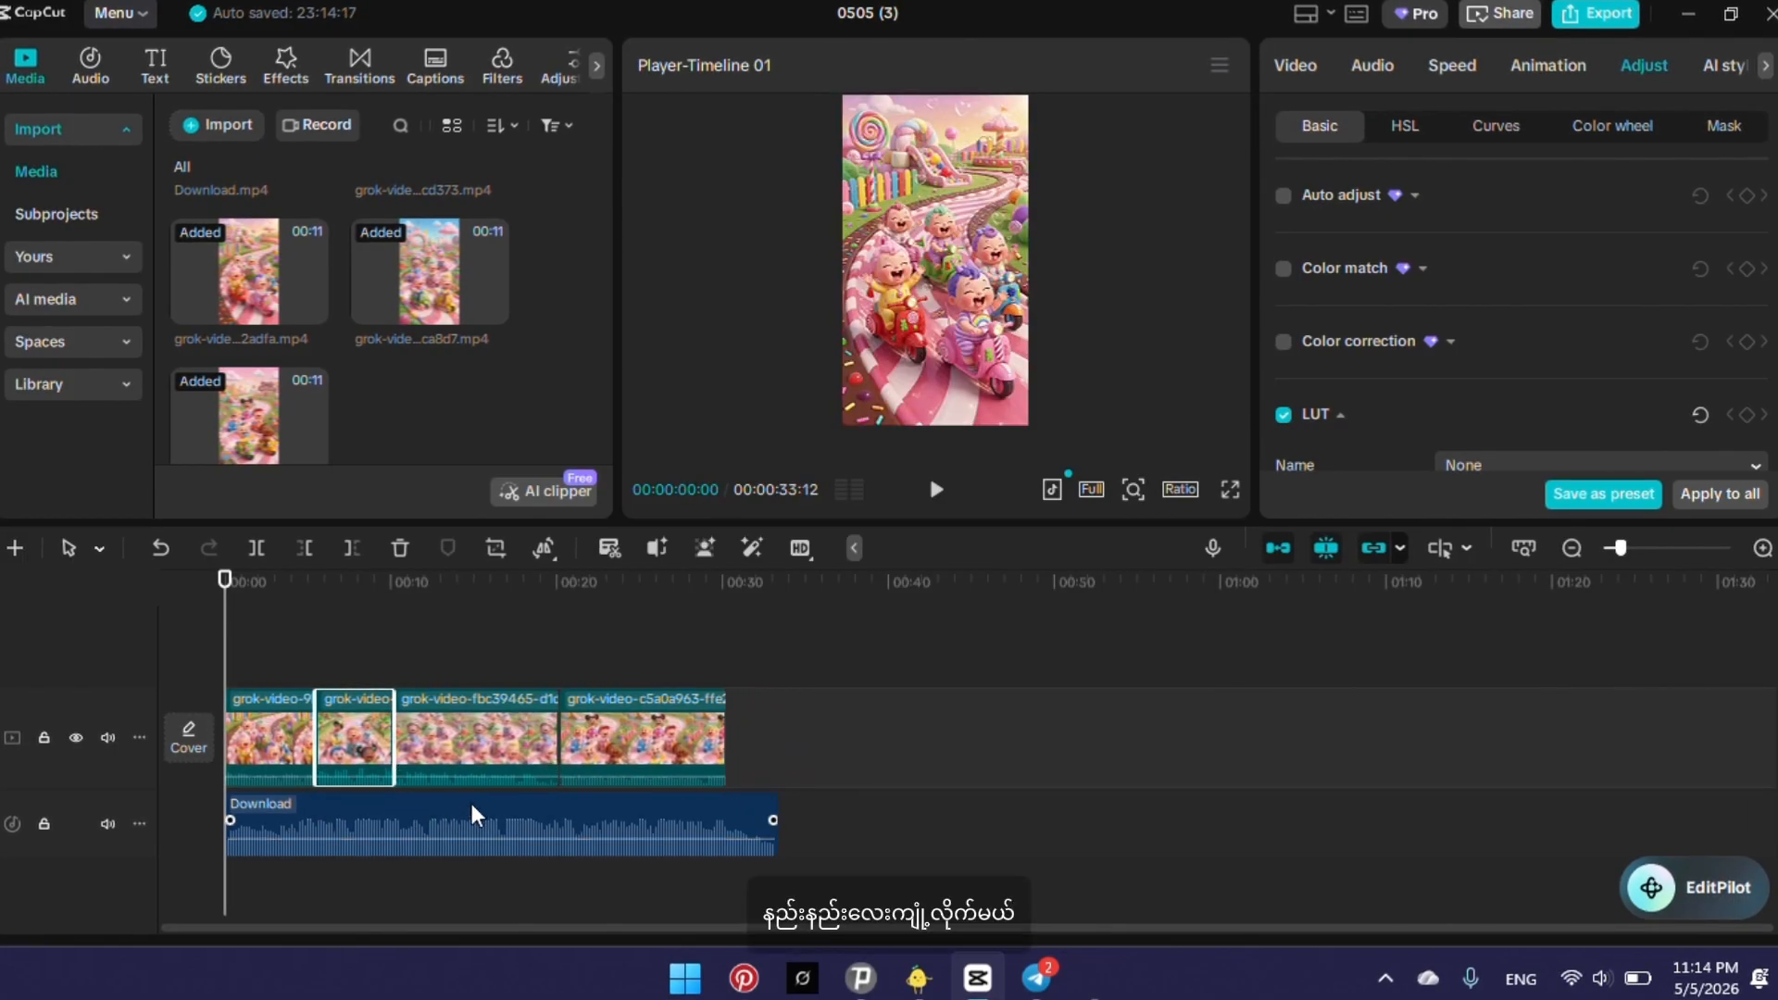
left_click(542, 748)
left_click_drag(559, 746, 460, 831)
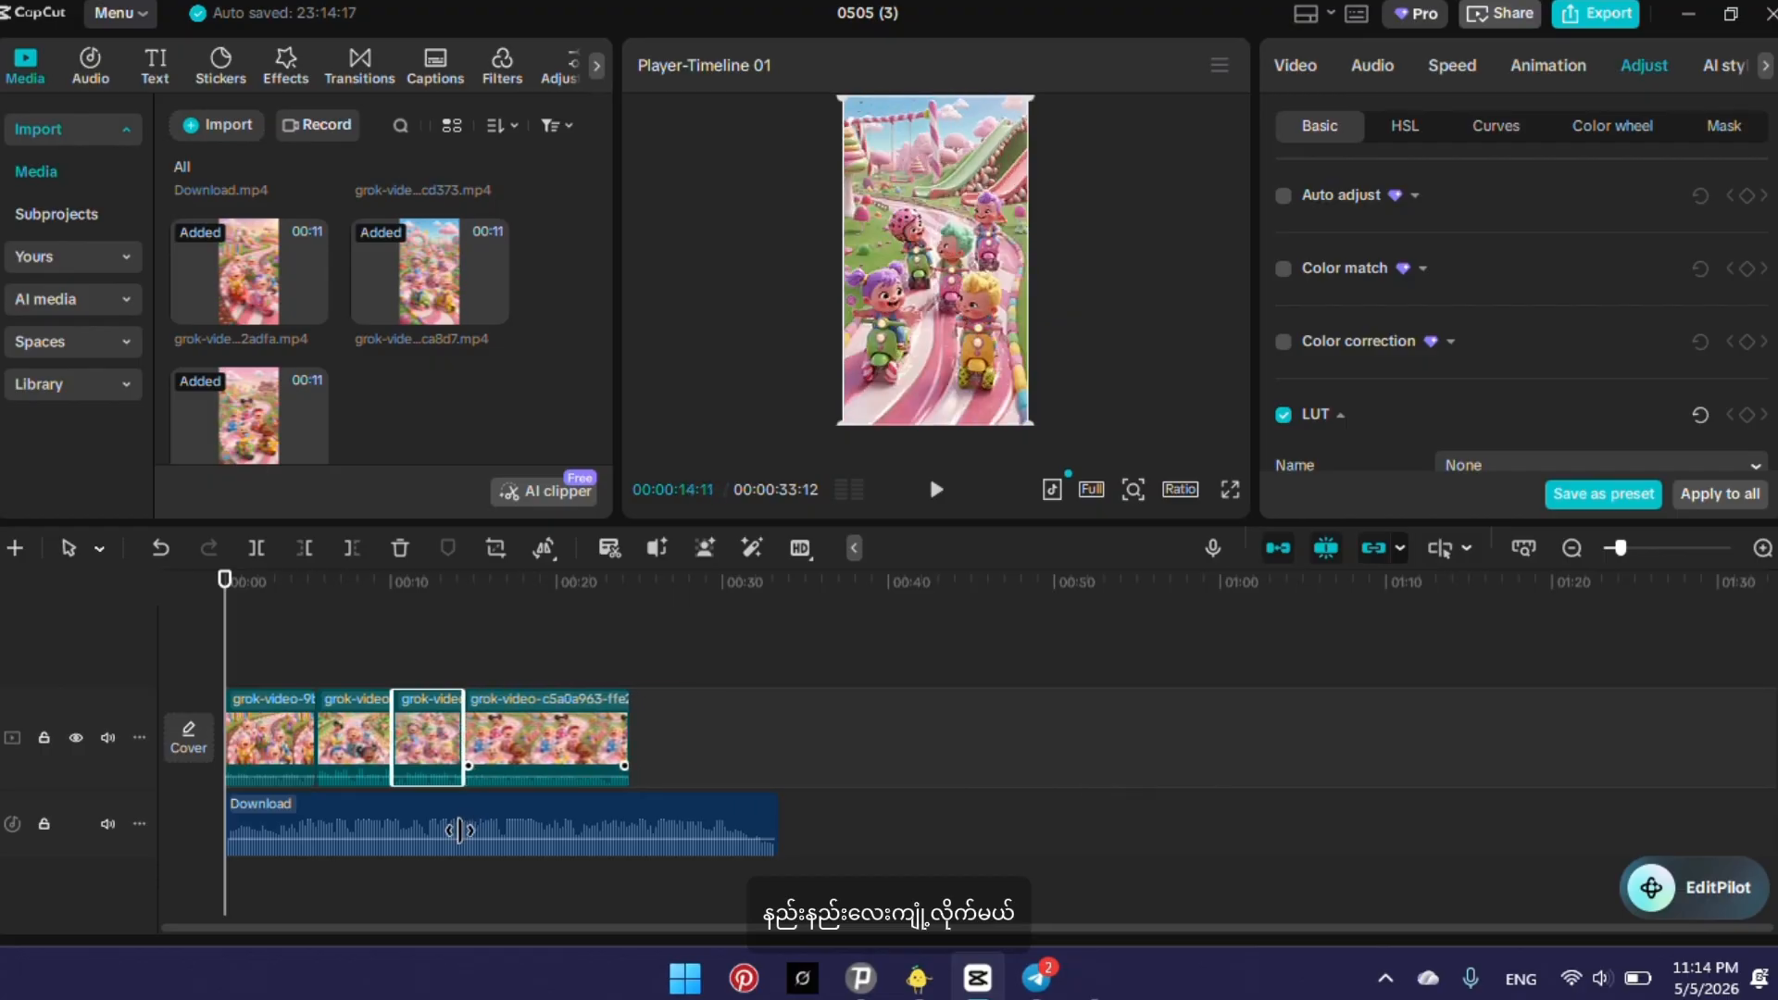
left_click(606, 728)
left_click_drag(622, 726, 536, 845)
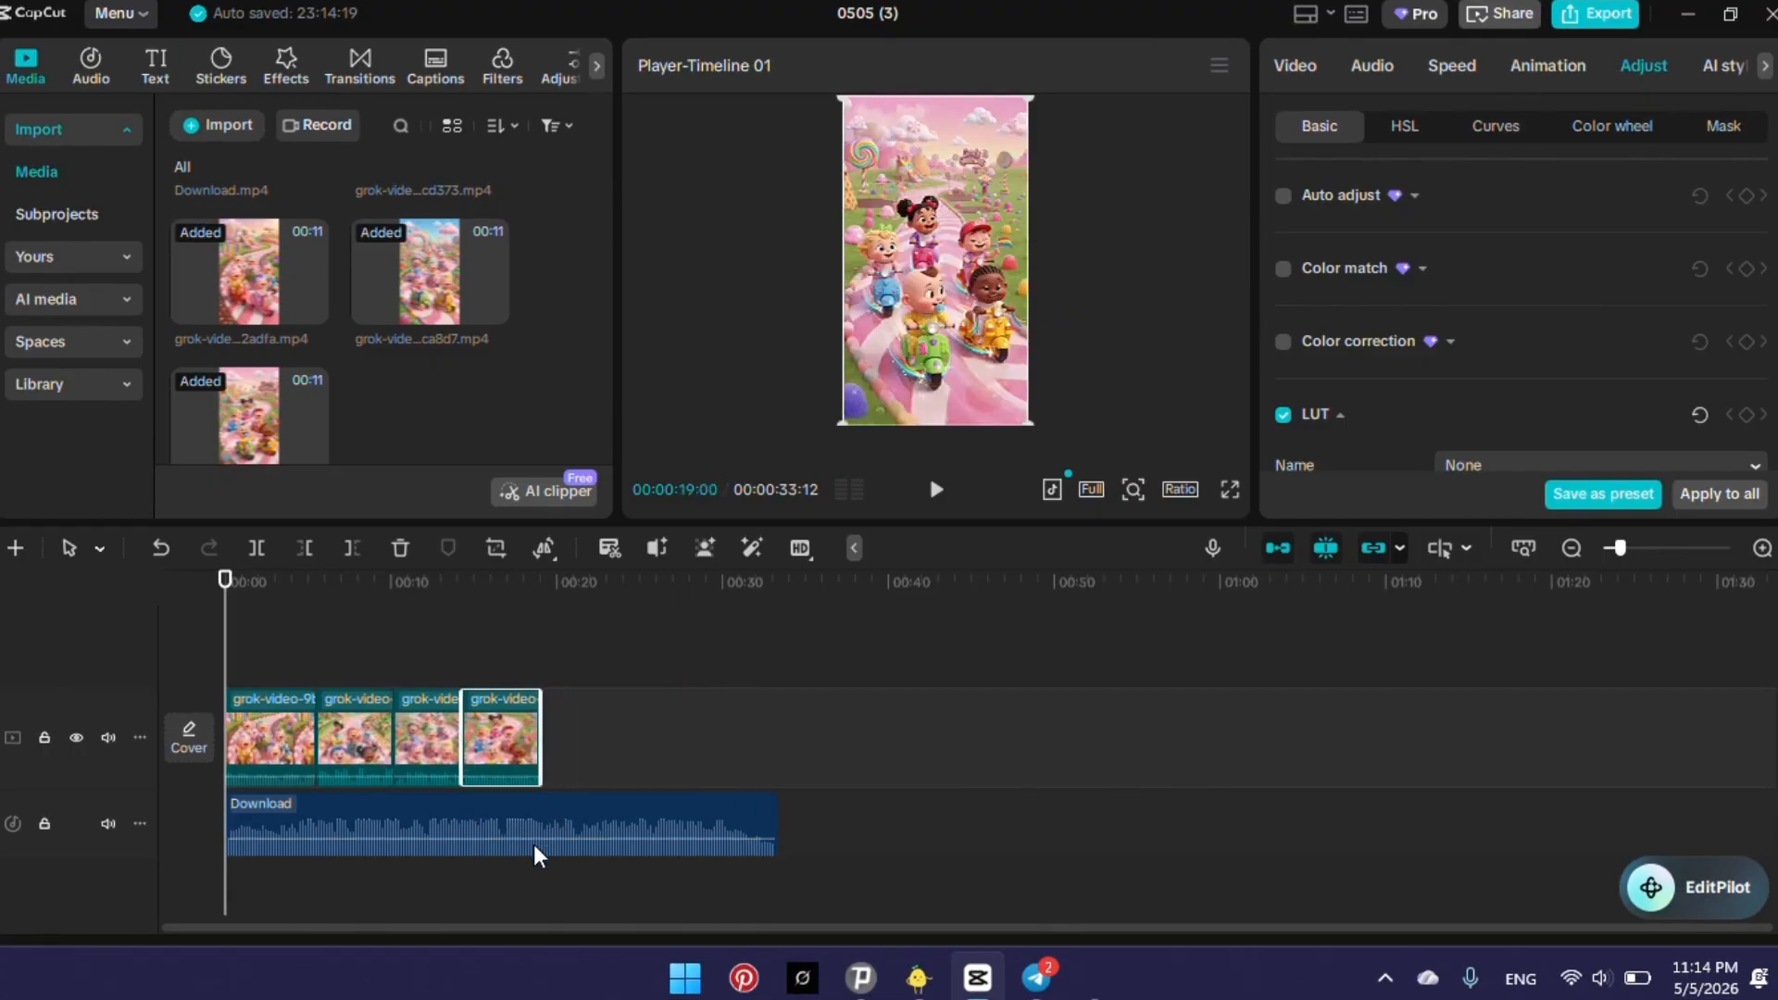
Shorten the first video clip further to just under 5 seconds and return the playhead to the timeline start.
left_click(298, 769)
left_click_drag(313, 769, 297, 776)
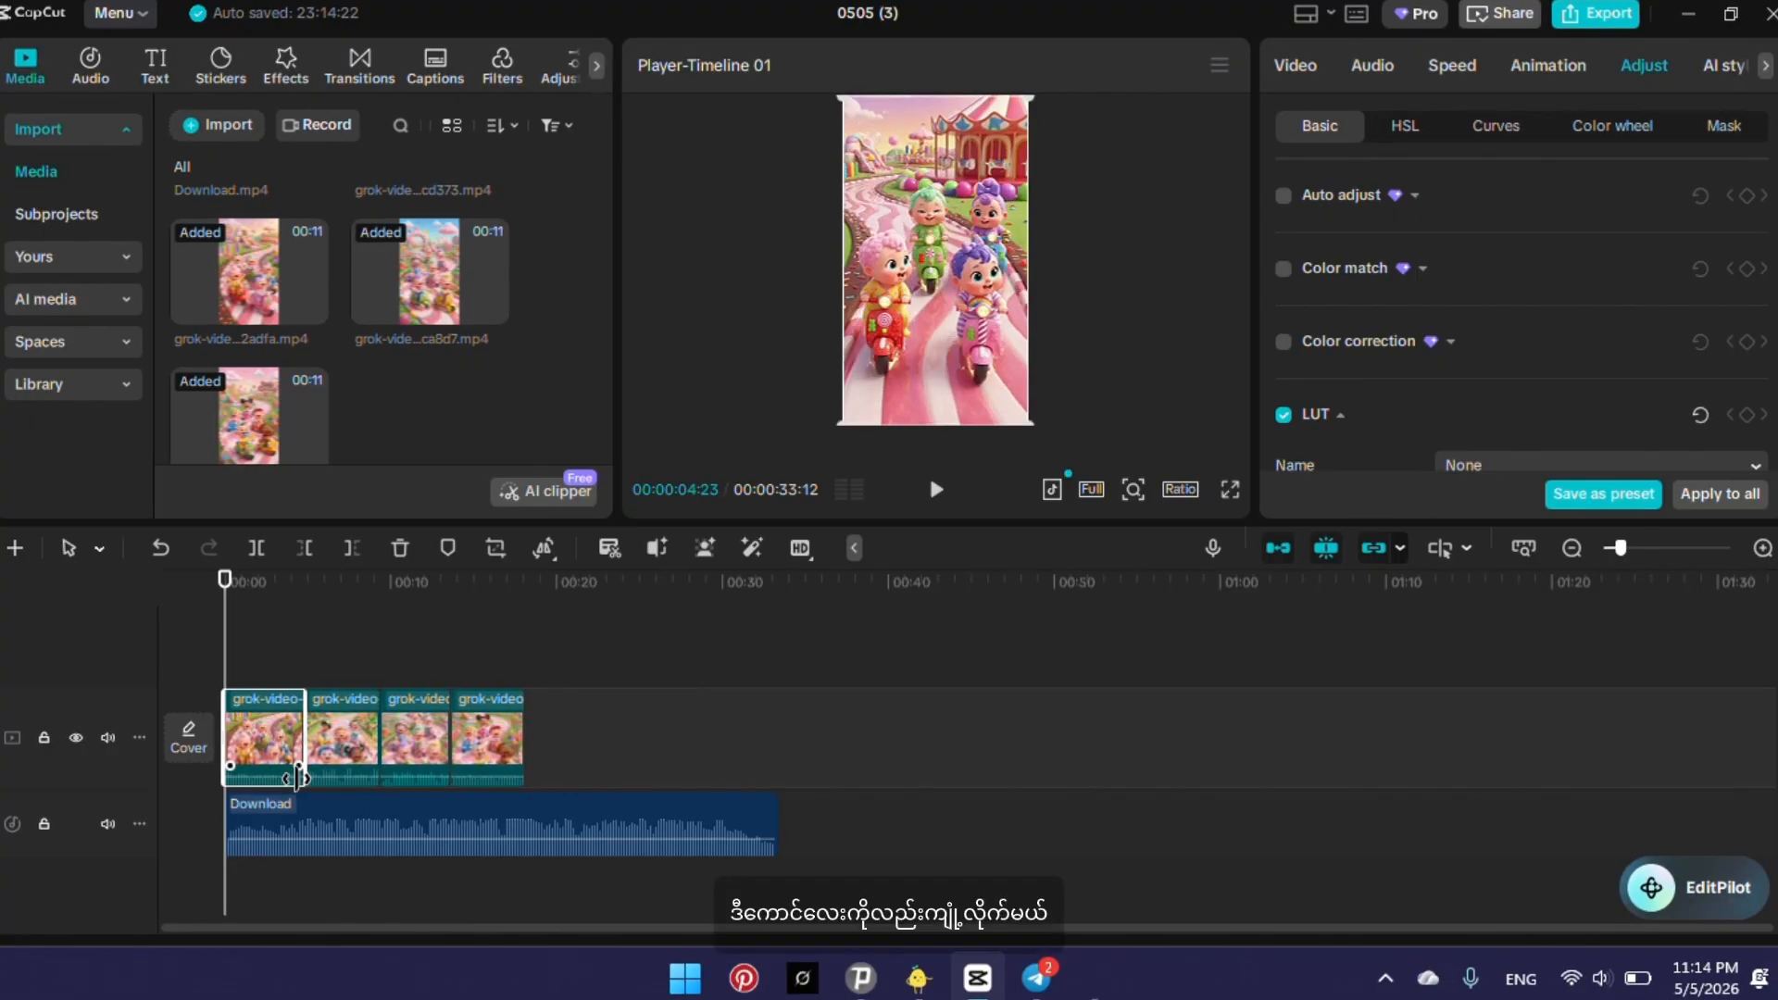
left_click(545, 730)
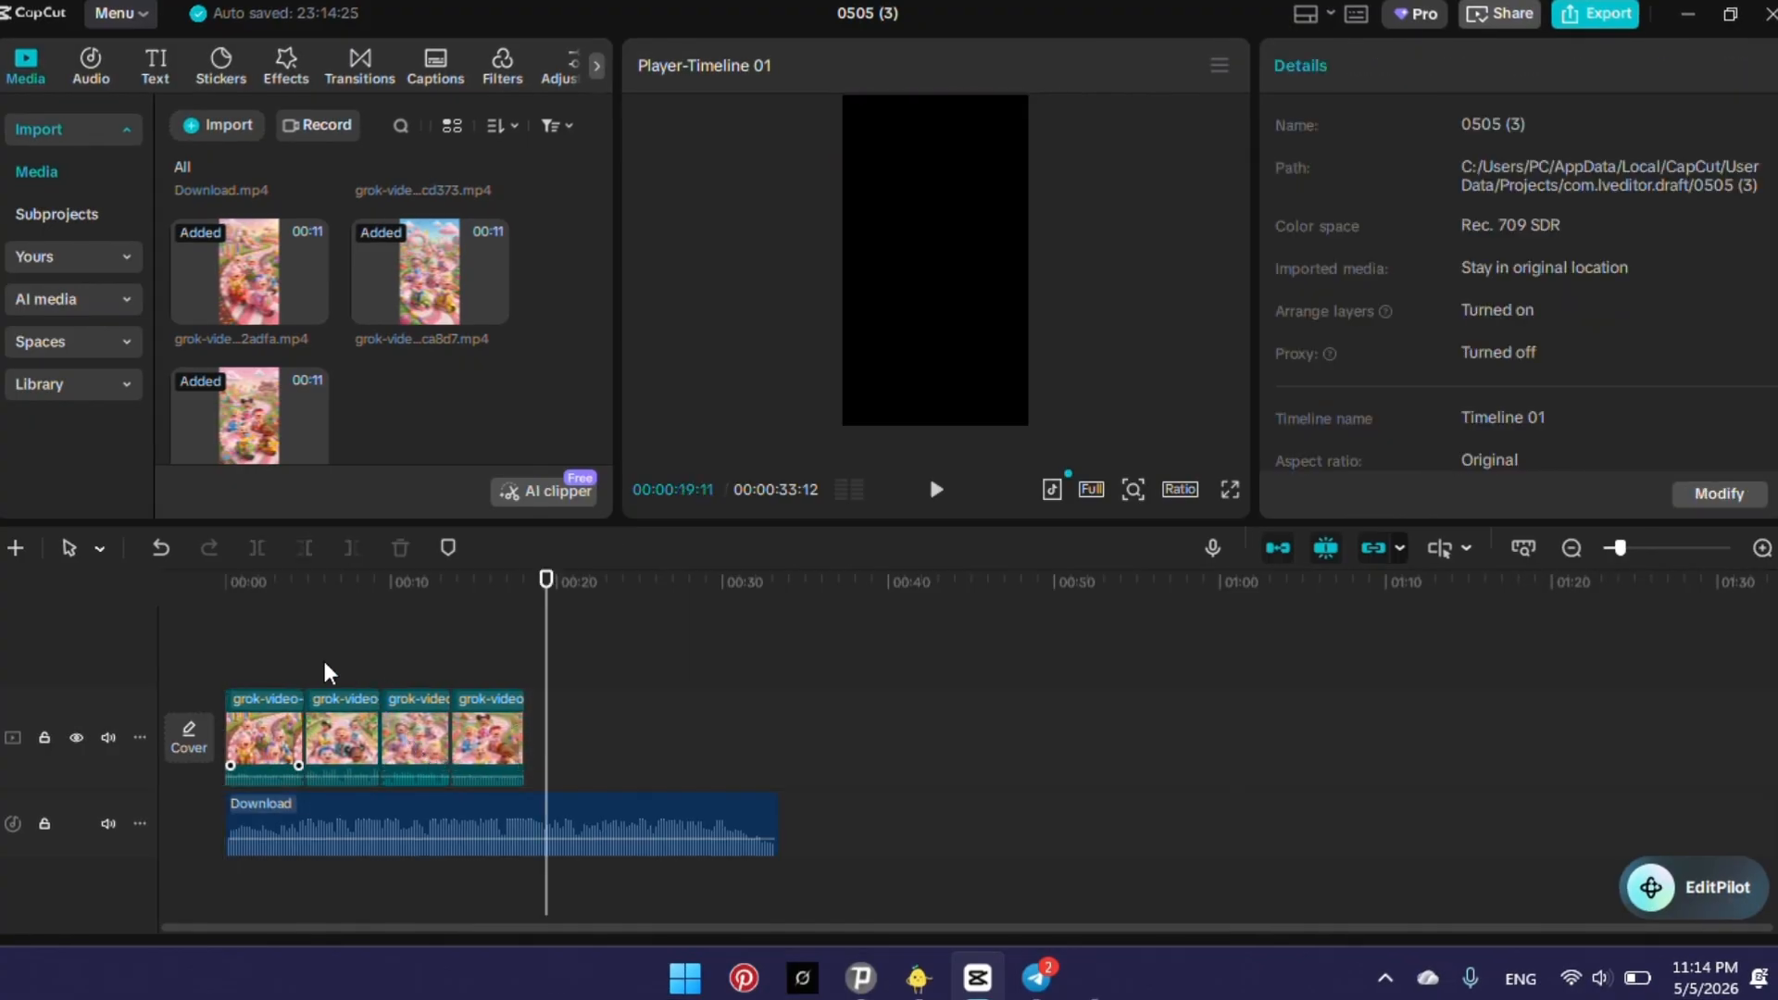
left_click_drag(547, 664, 38, 913)
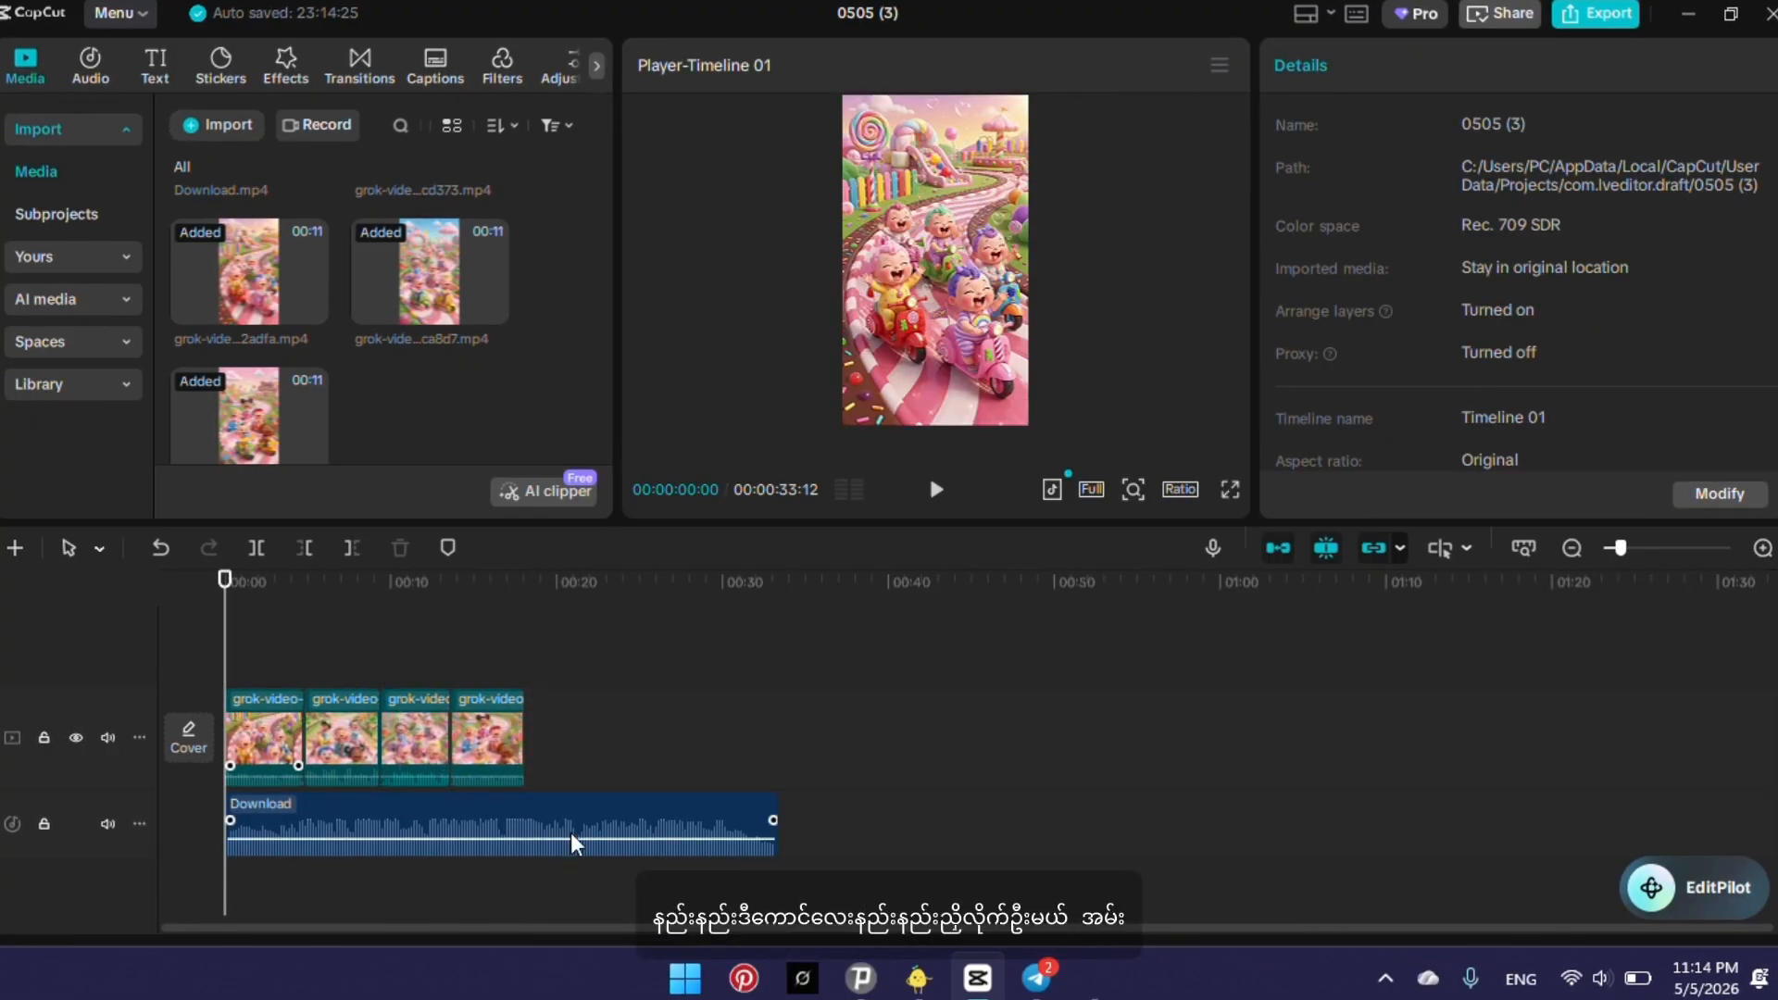
Import the grok-video-c5a0a963 MP4 file whose name ends in "bb (1)" from the Downloads folder.
left_click(222, 127)
scroll(358, 359, "down", 5)
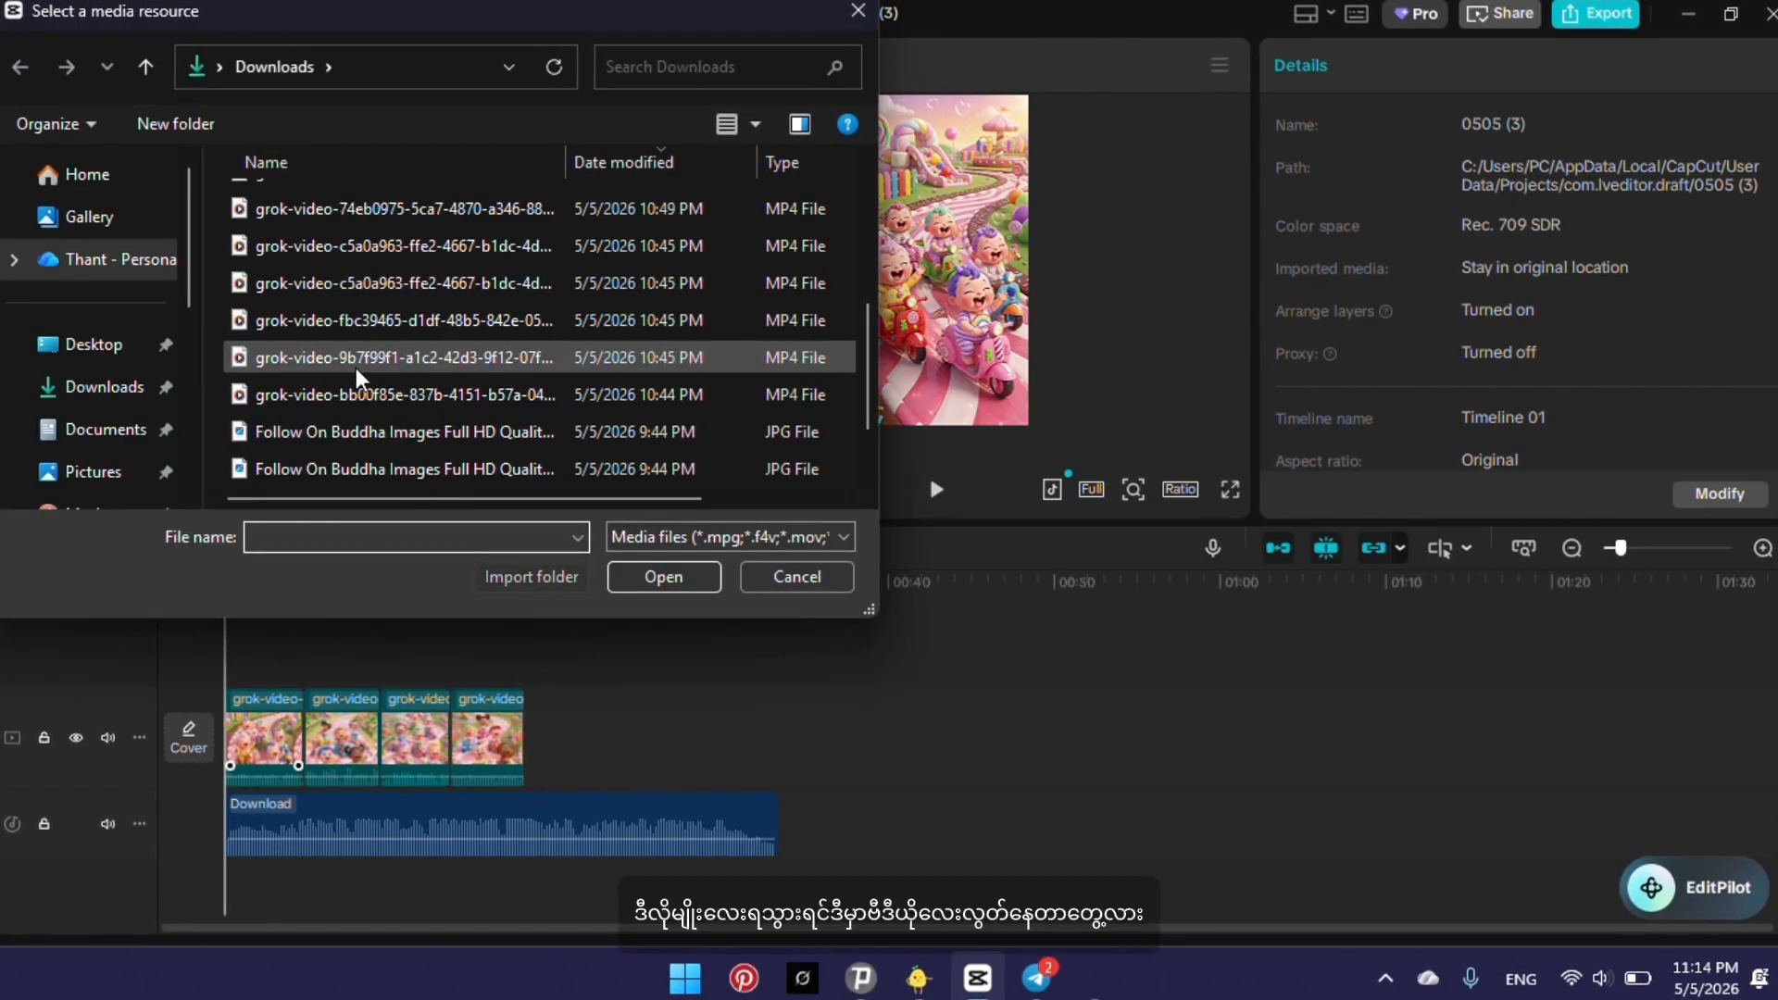
scroll(353, 369, "up", 2)
scroll(353, 370, "down", 1)
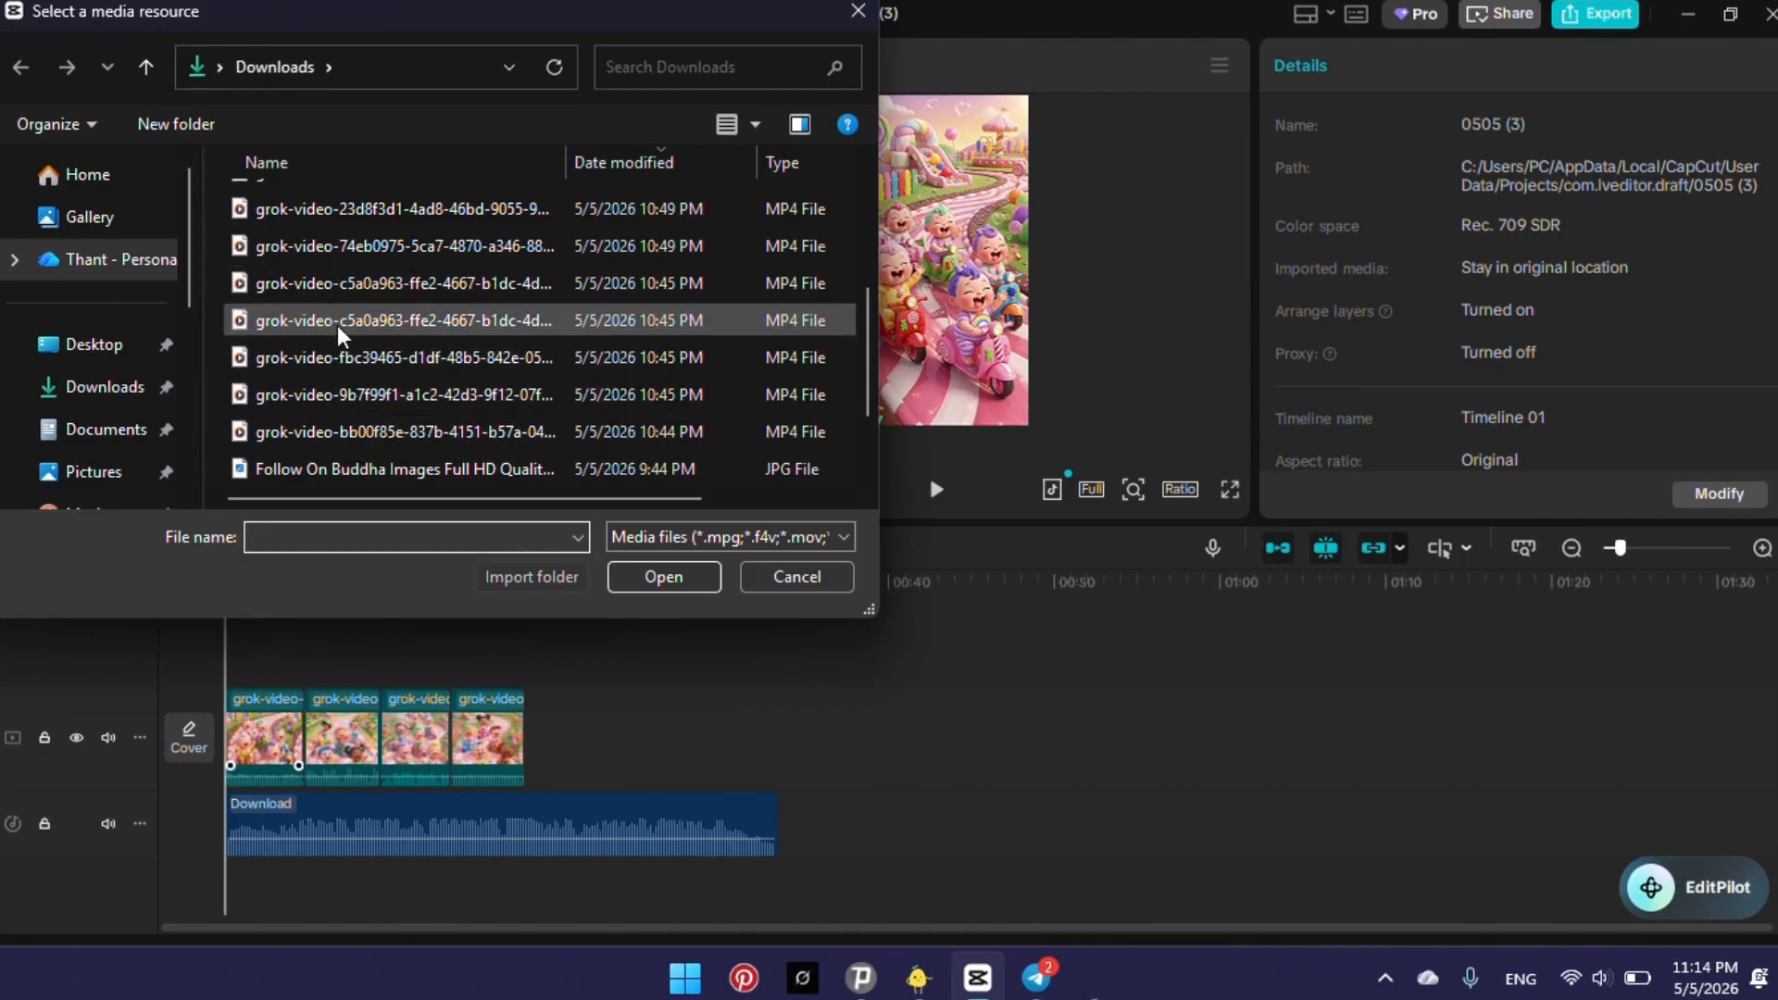
left_click(337, 292)
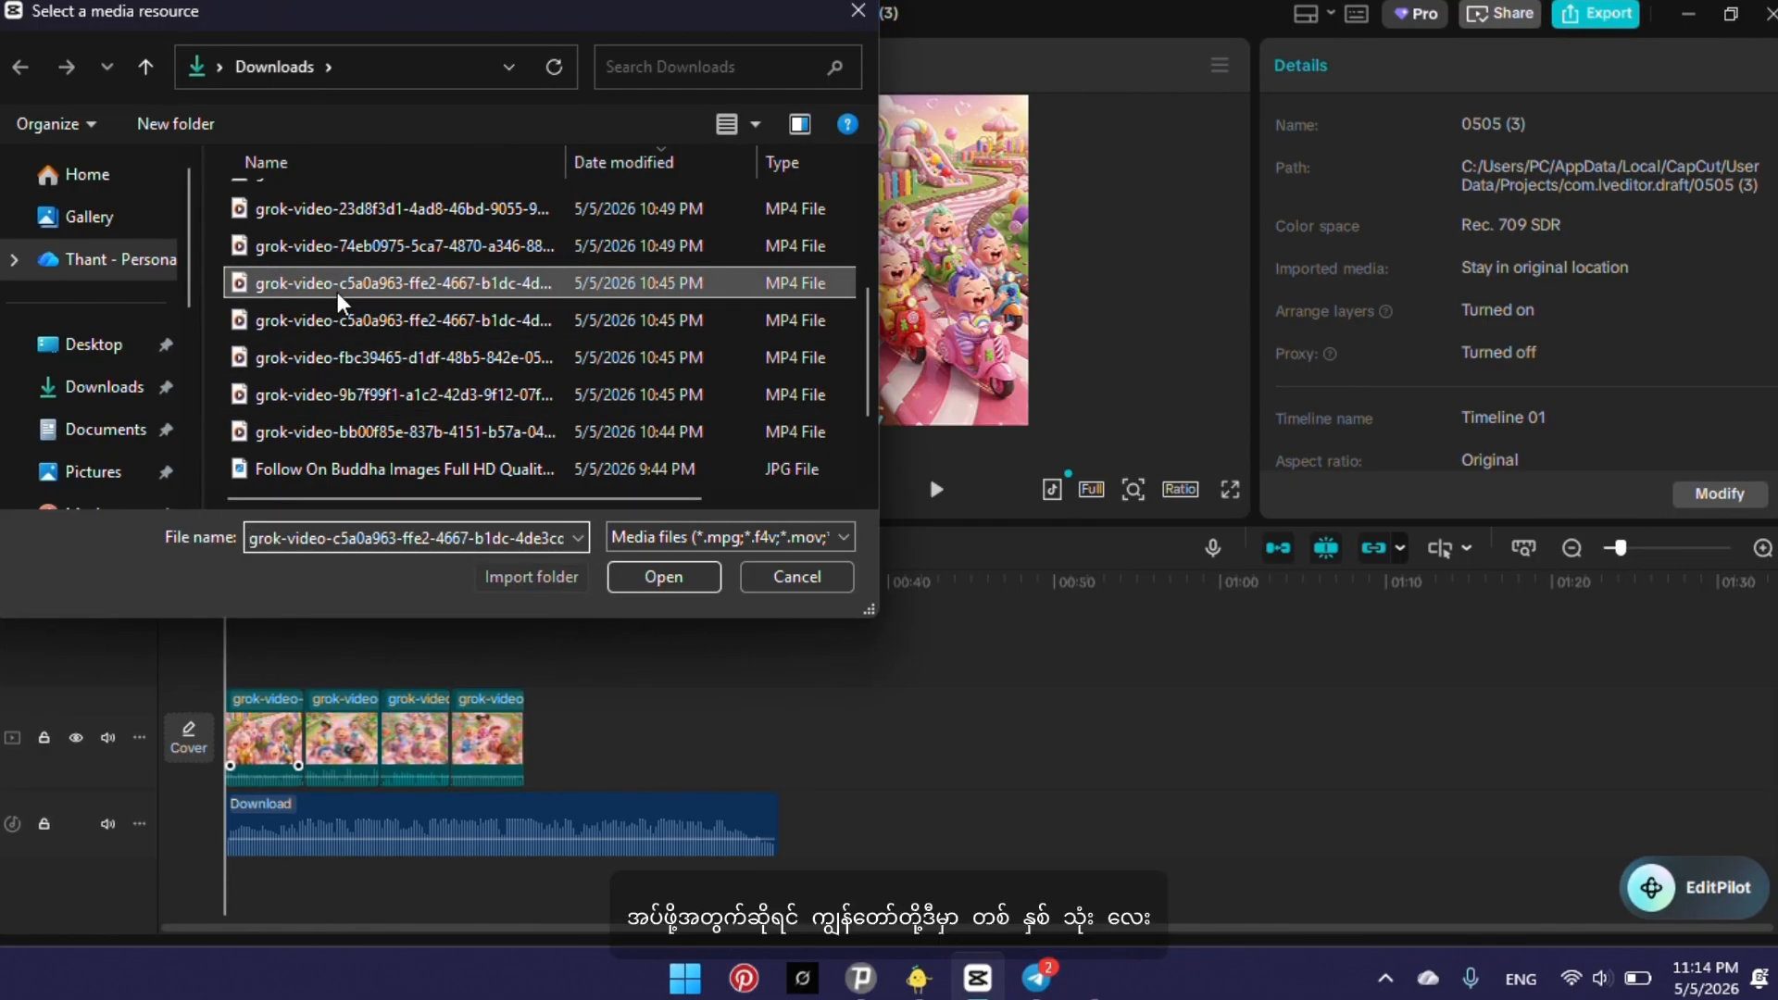
left_click(652, 574)
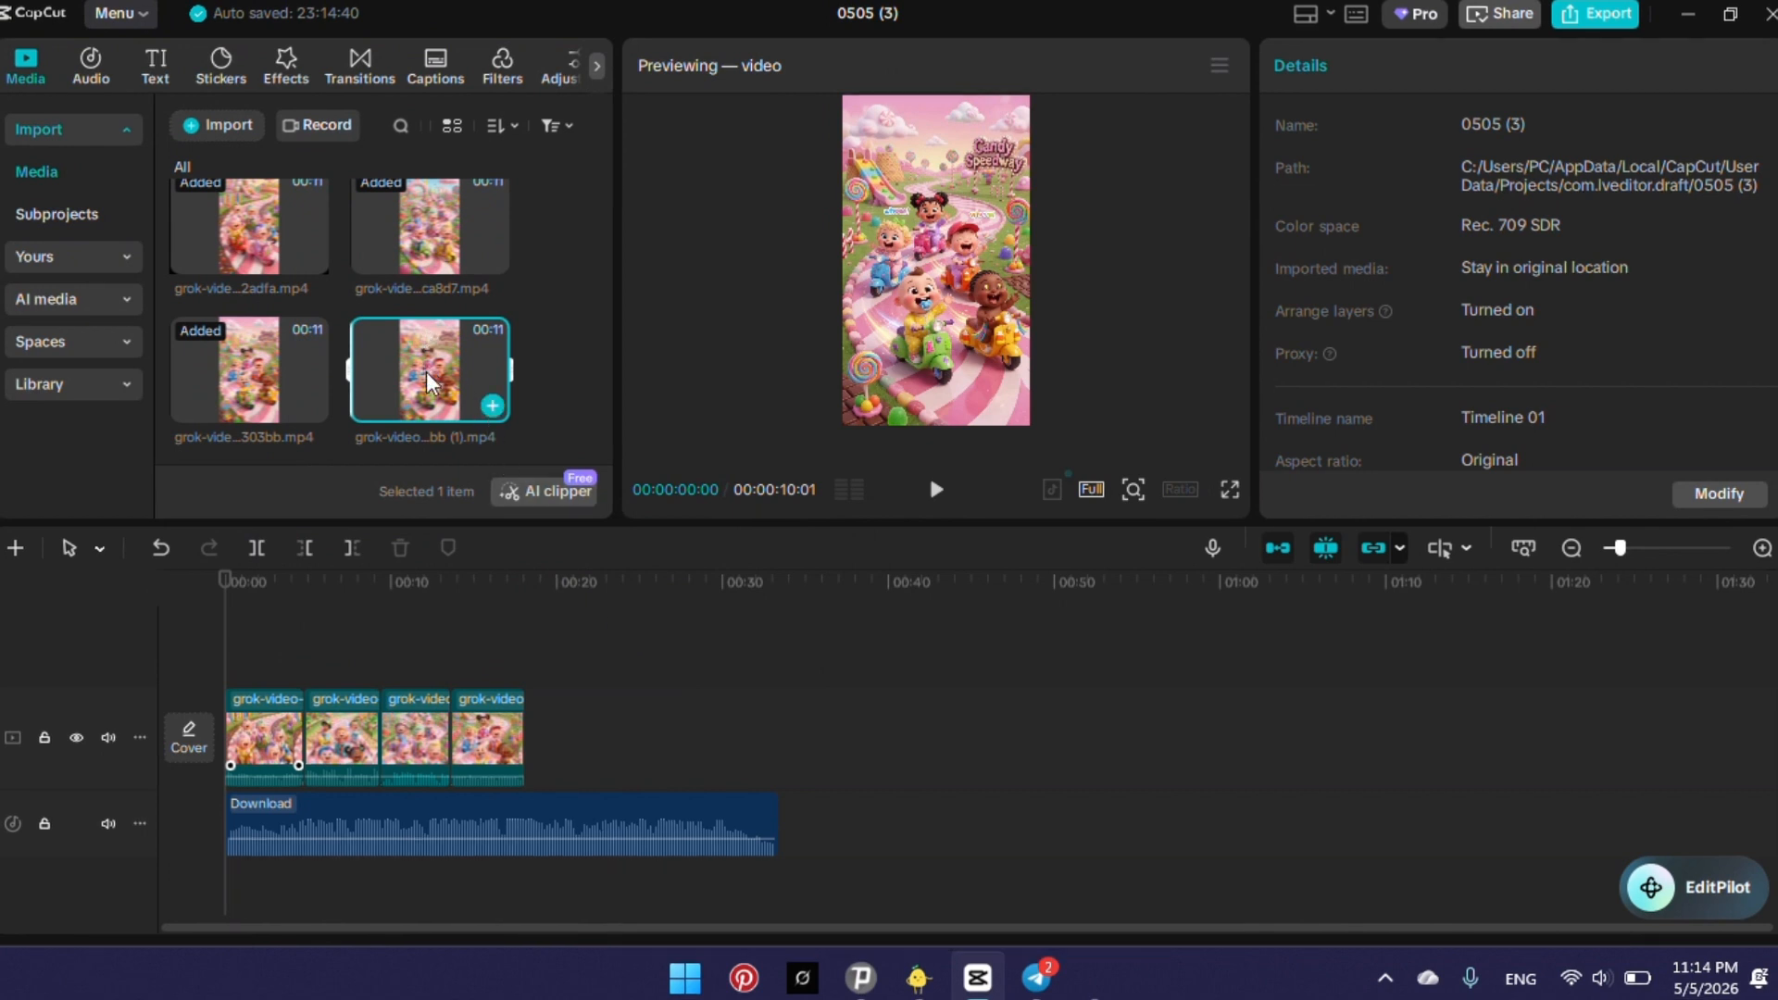
Append the newly imported clip and the grok-video clip ending in 303bb to the main track, trimming each to about 4.5 seconds.
left_click_drag(425, 376, 547, 737)
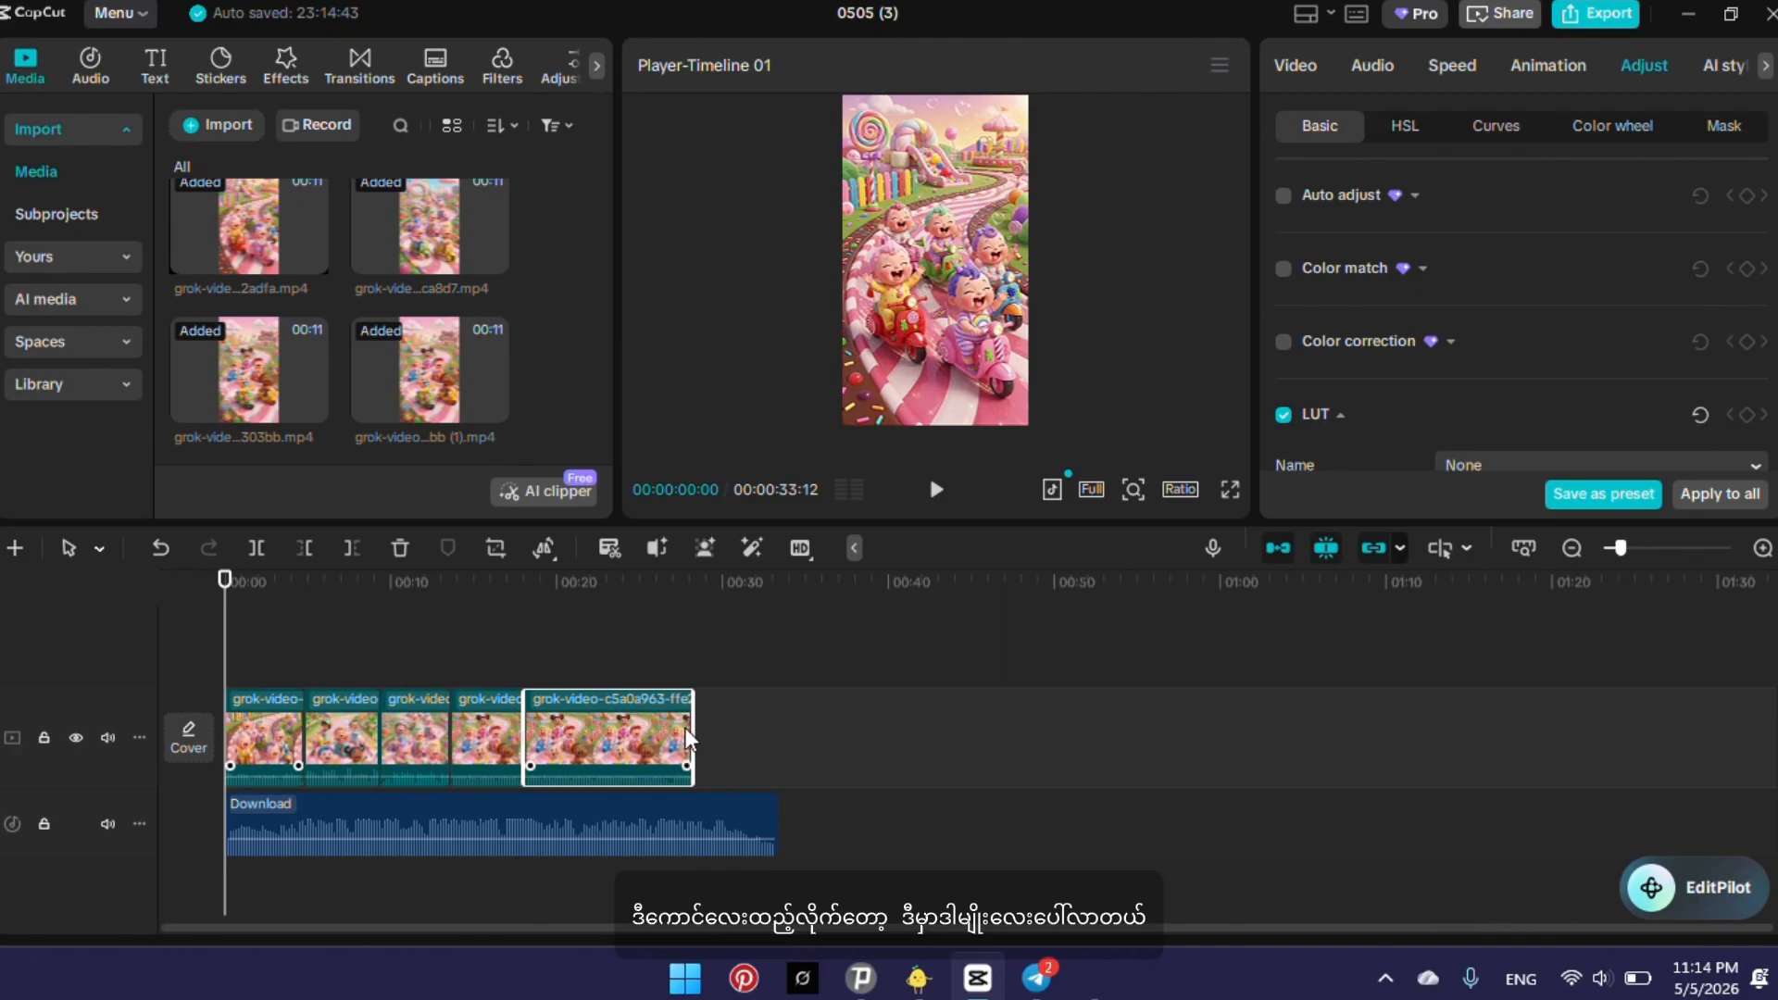
left_click_drag(688, 732, 600, 786)
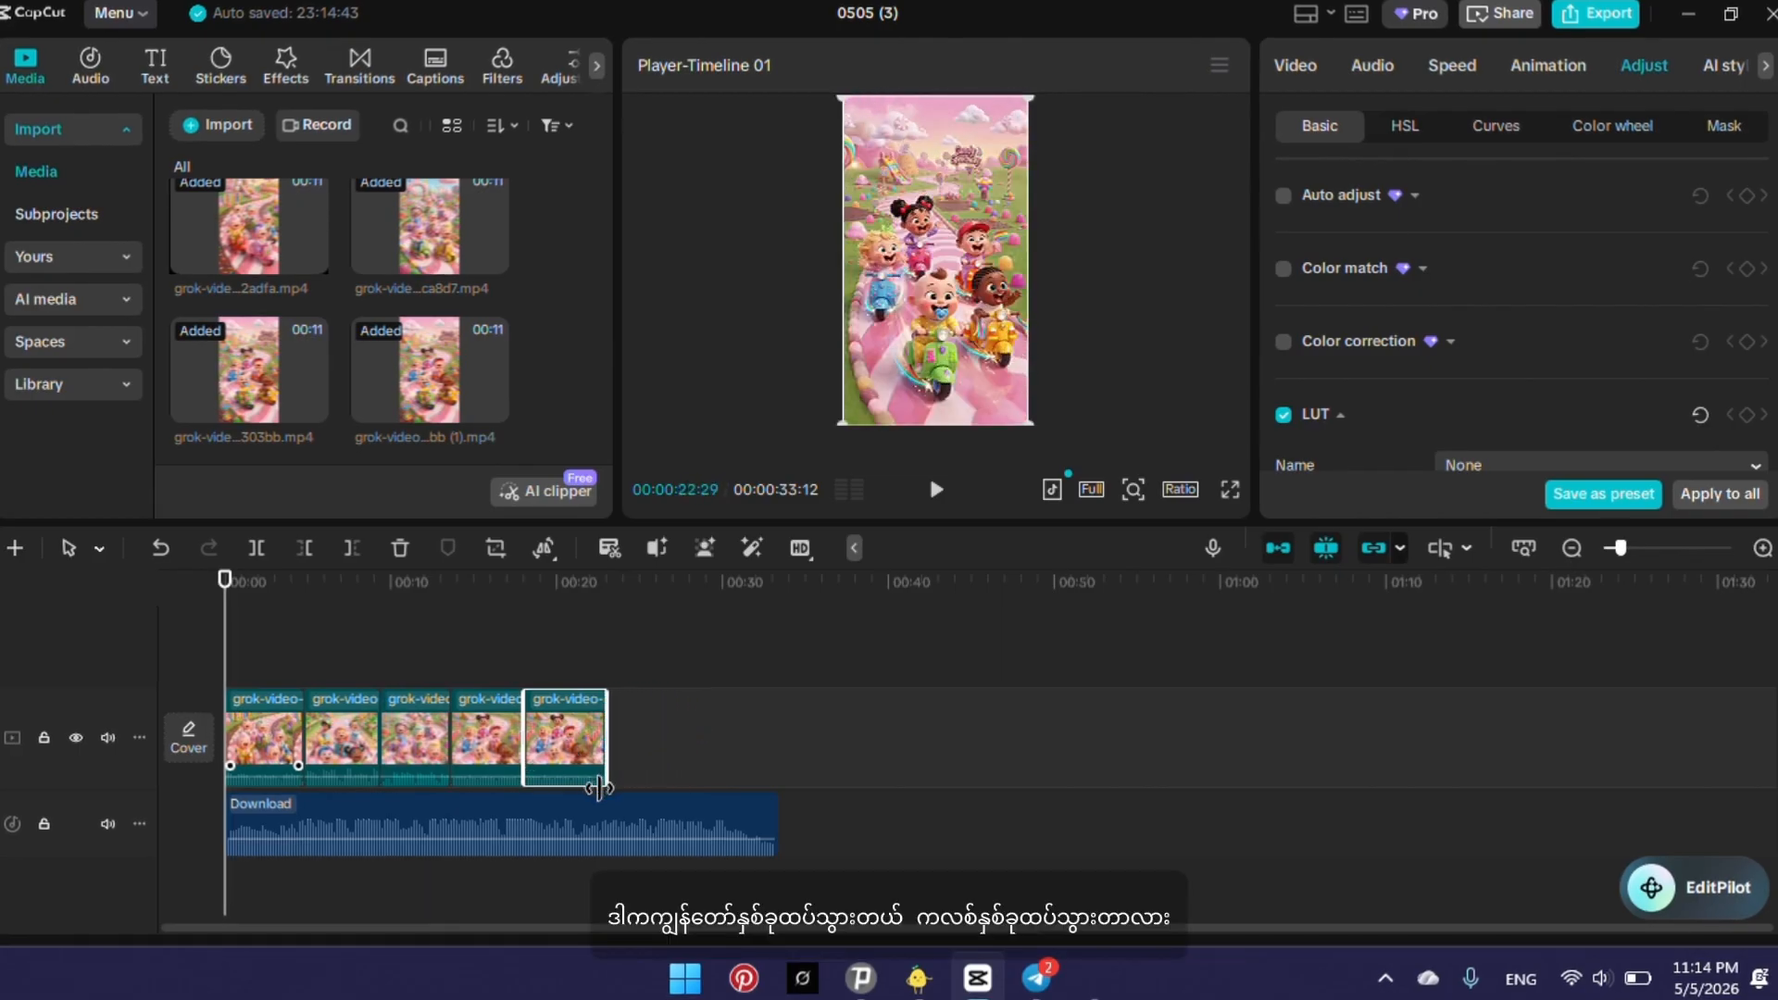
left_click(593, 820)
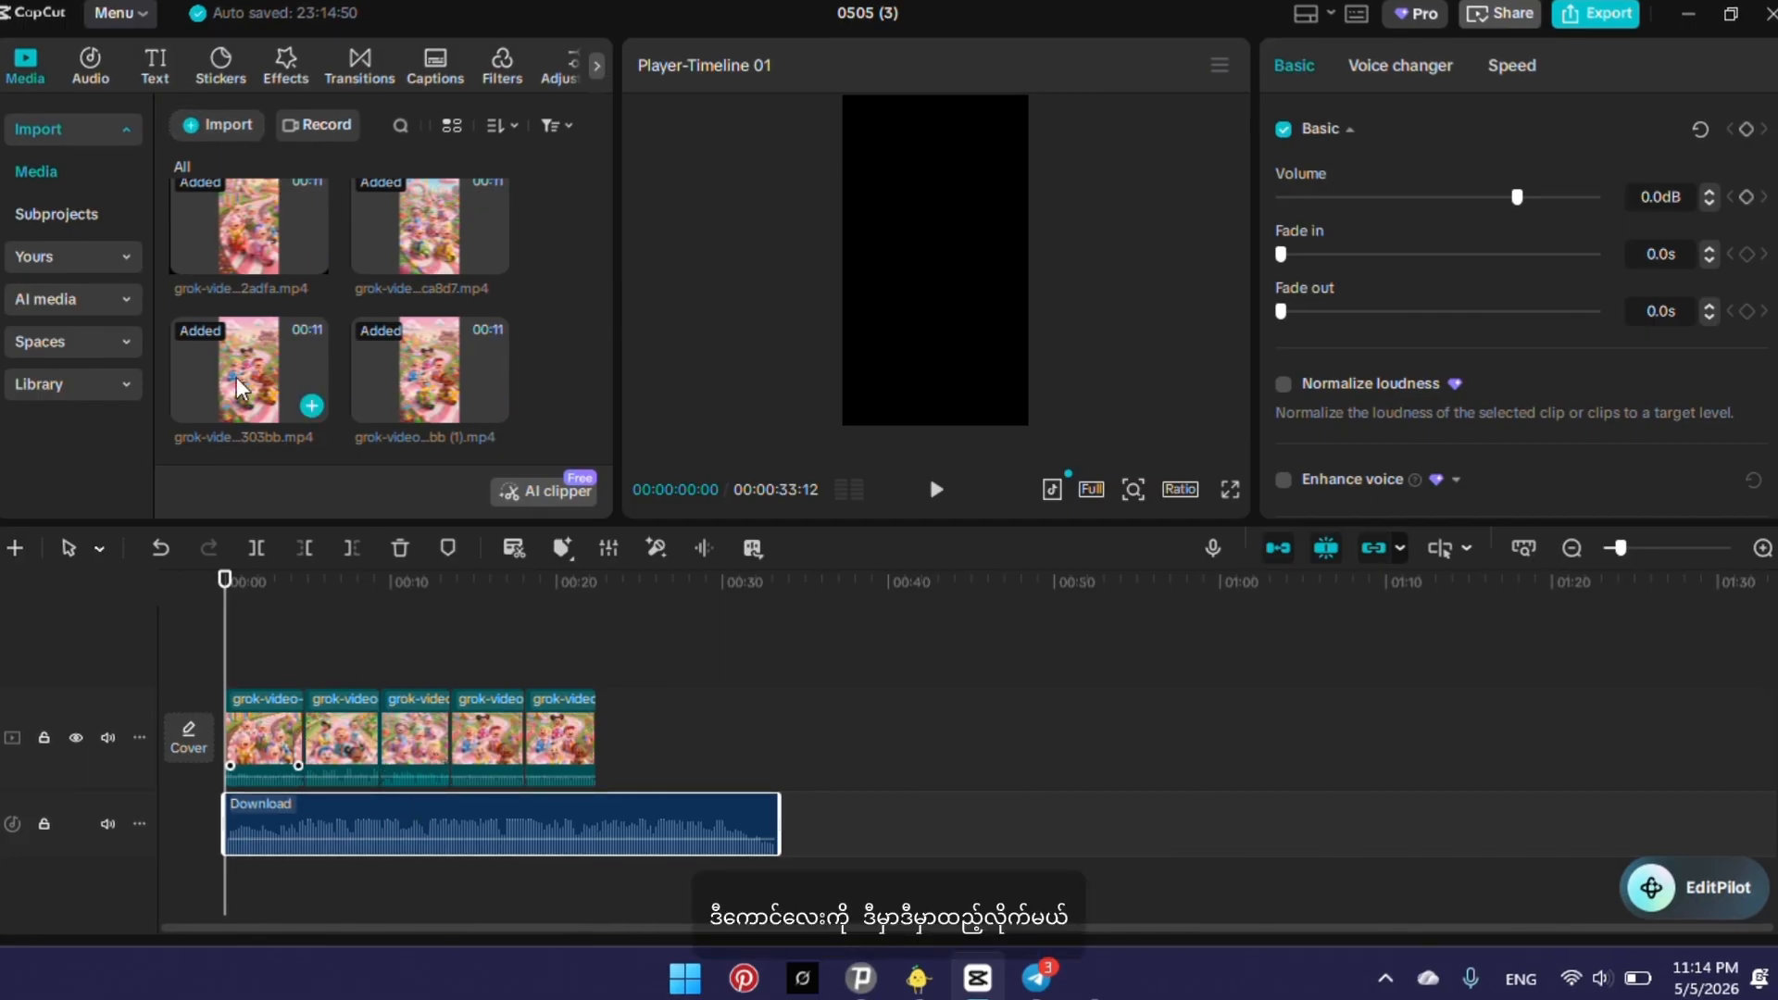
left_click_drag(241, 379, 603, 773)
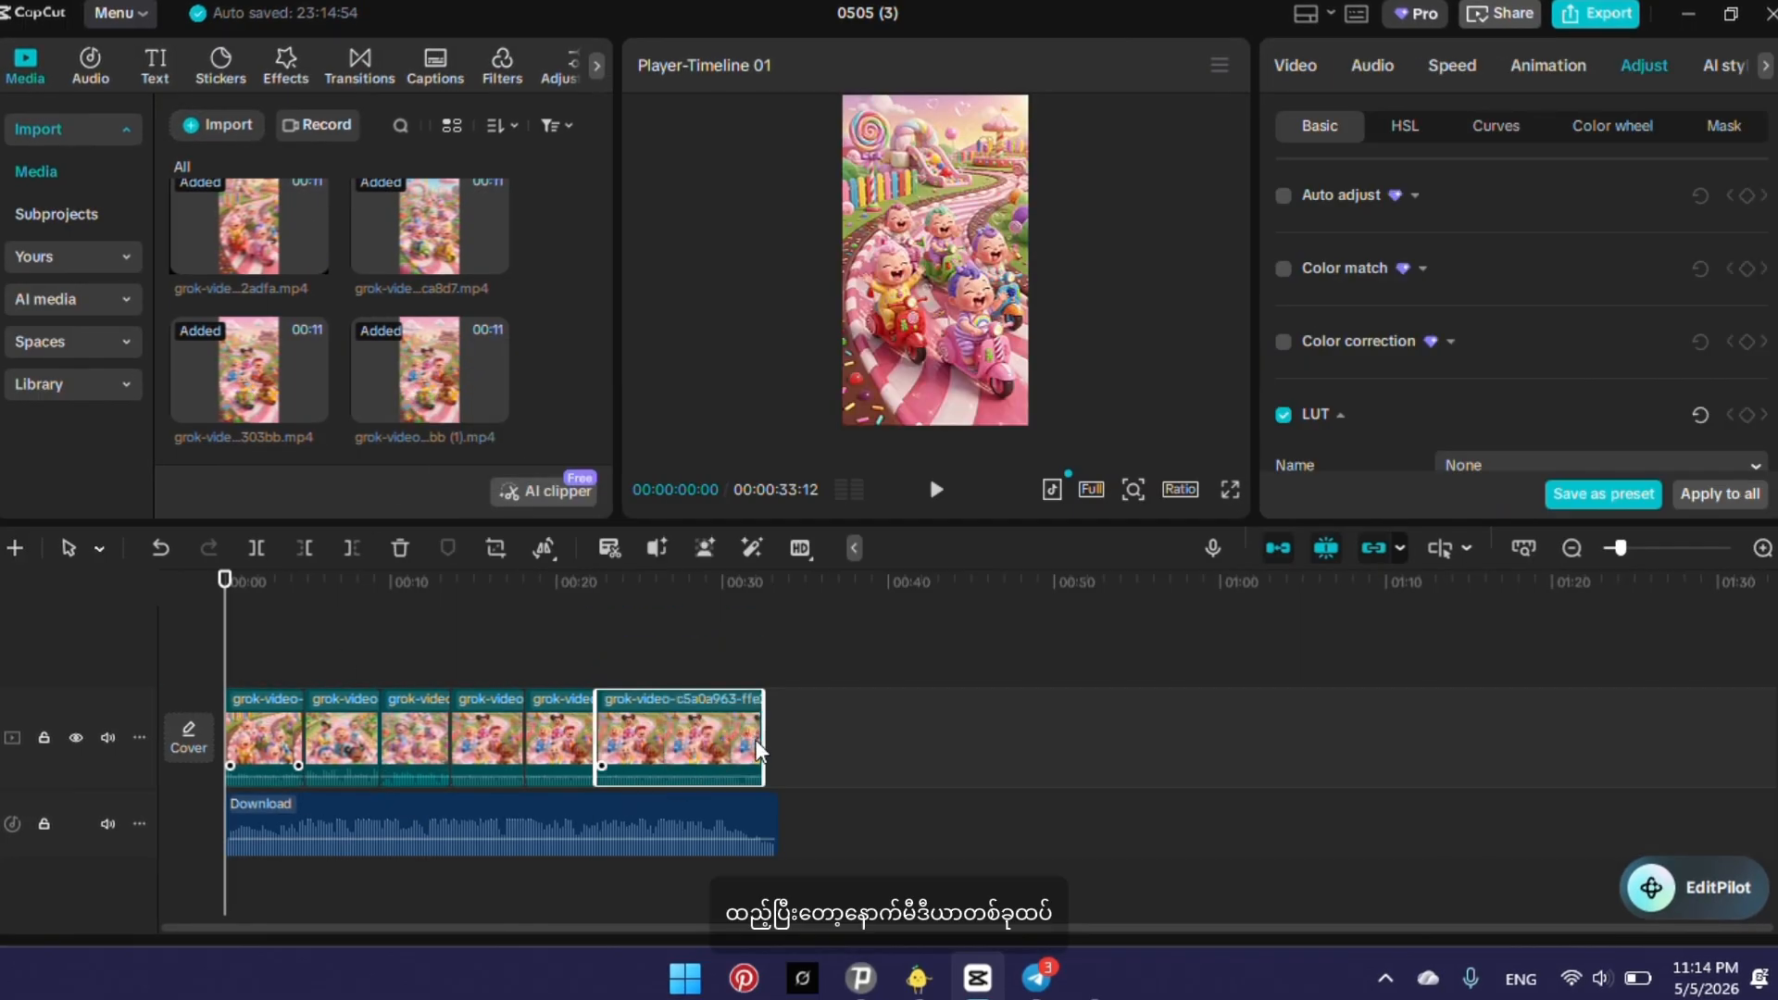
left_click_drag(760, 741, 669, 778)
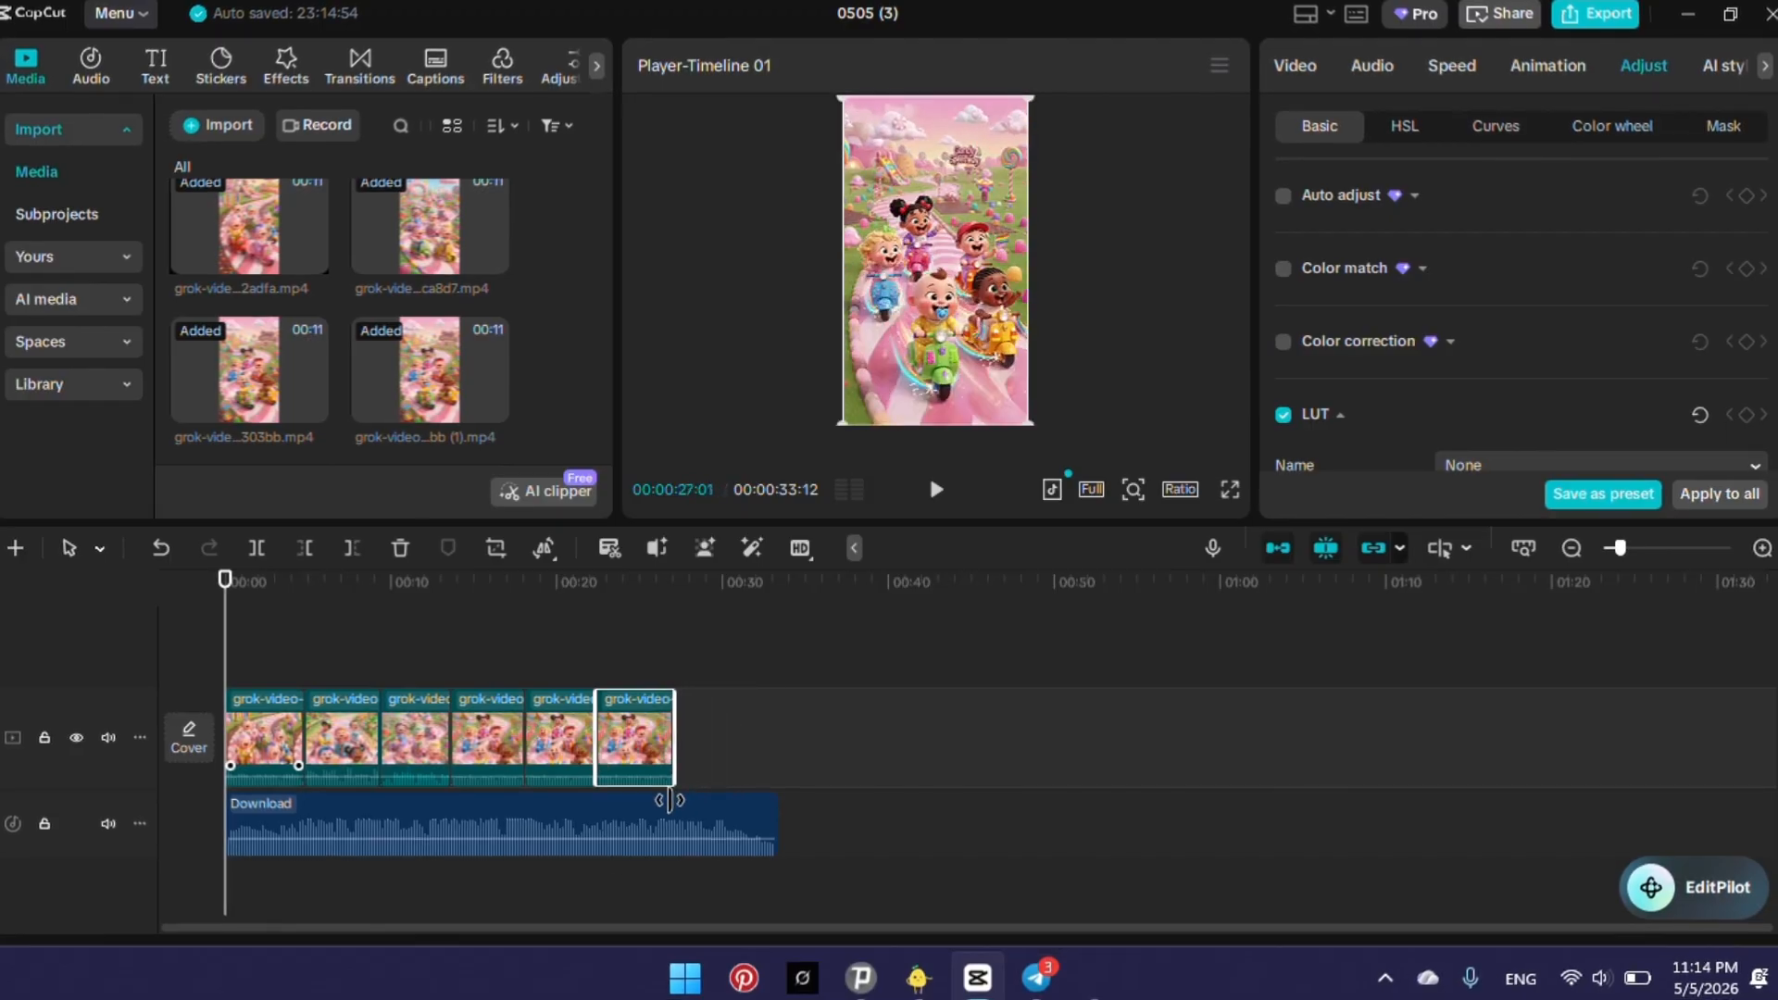
Append the grok-video clip ending in "bb (1)" once more as the seventh clip and trim its end to the audio's end.
left_click(358, 349)
left_click(408, 389)
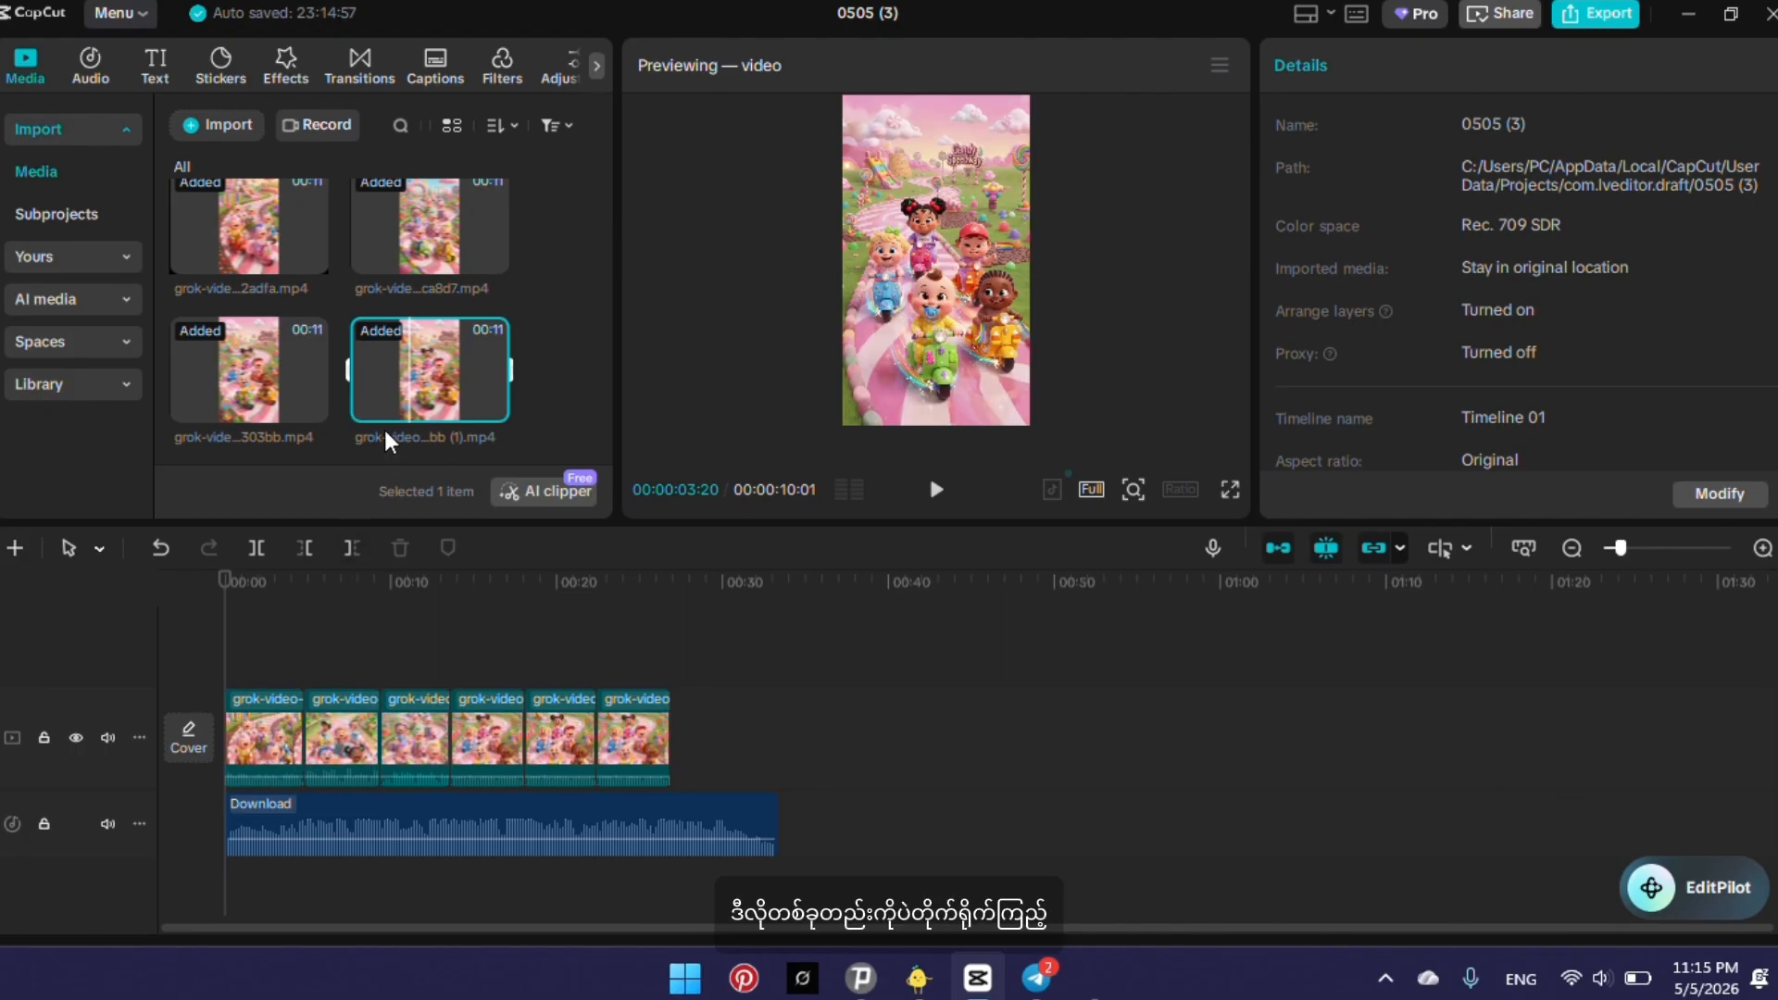
left_click_drag(408, 407, 717, 751)
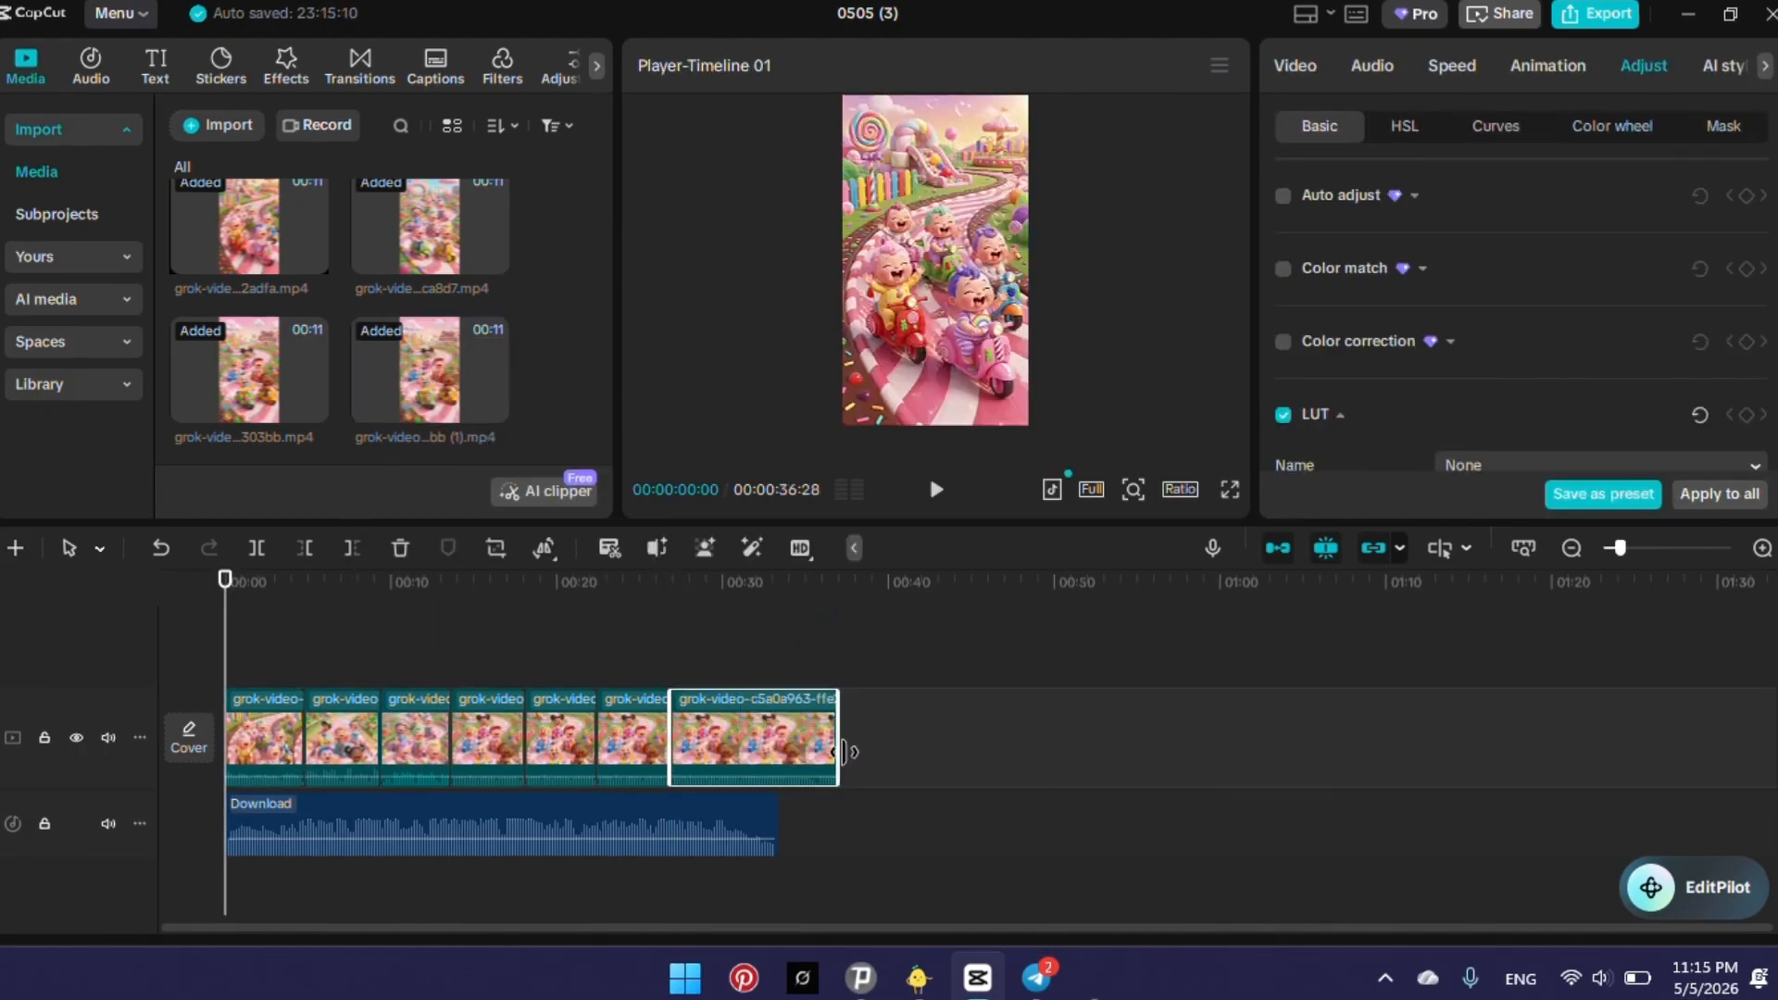
left_click_drag(840, 751, 780, 825)
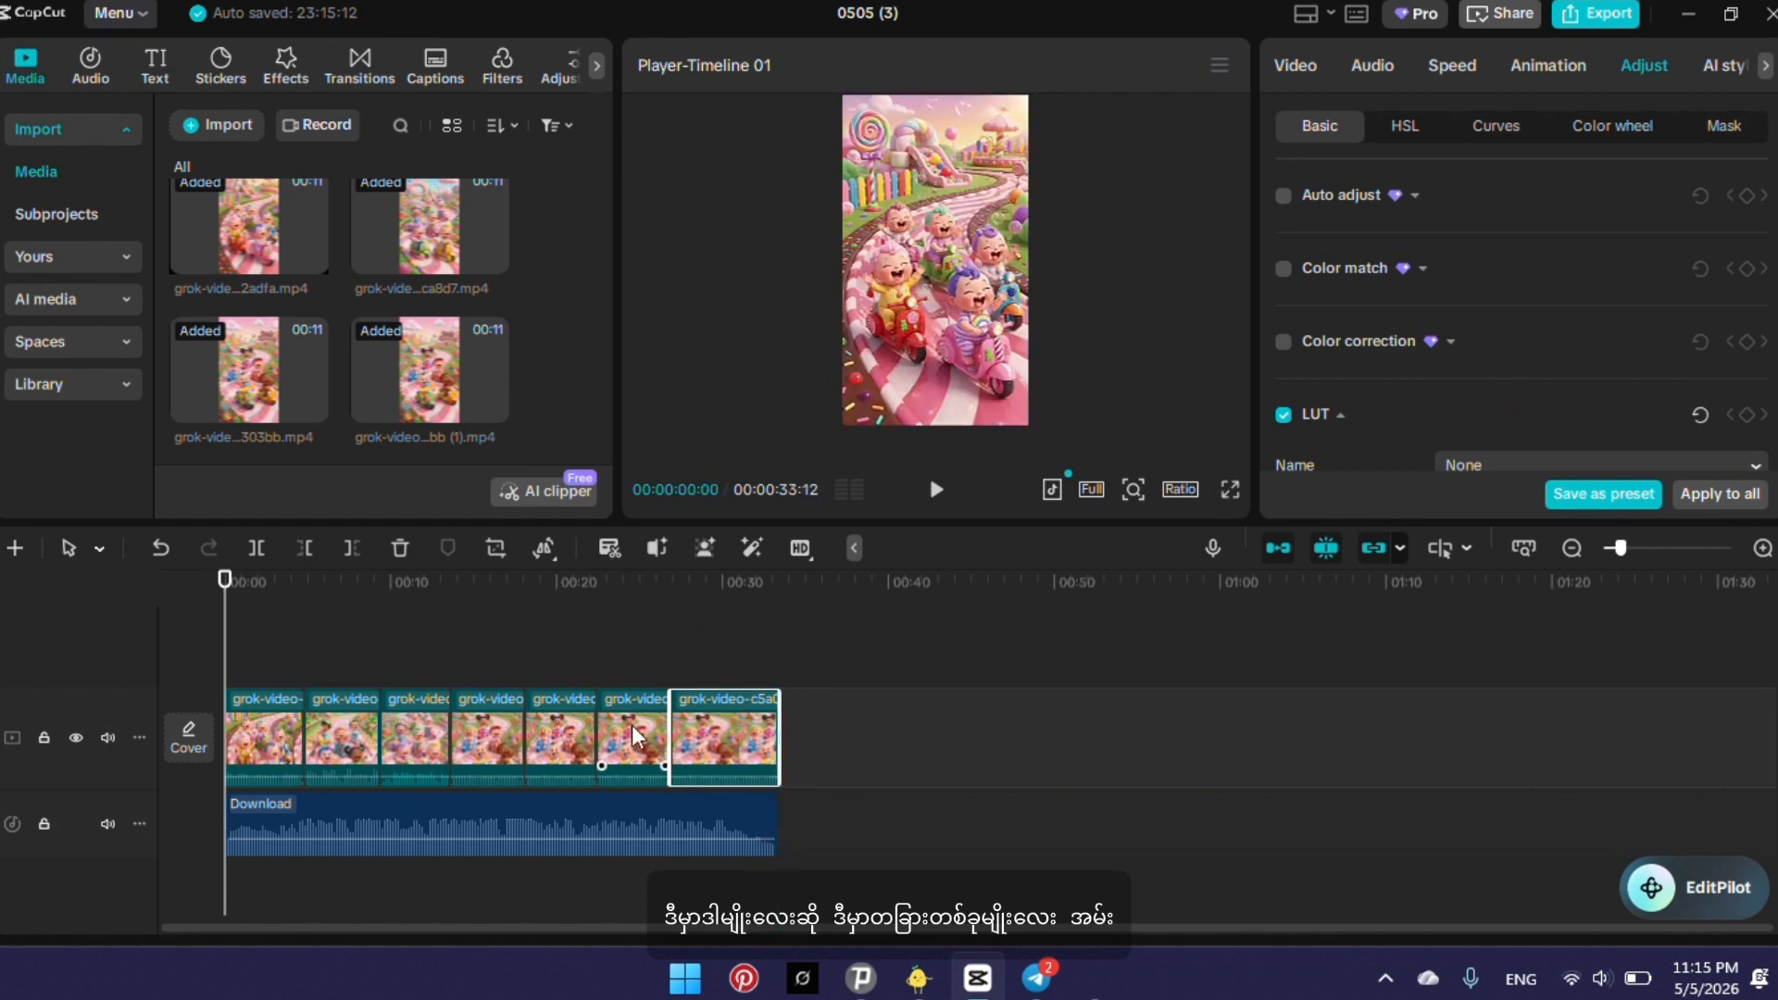
Move the playhead to the end of the clips and raise the extracted audio's volume to 8.5 dB.
left_click_drag(223, 656, 787, 739)
left_click(726, 813)
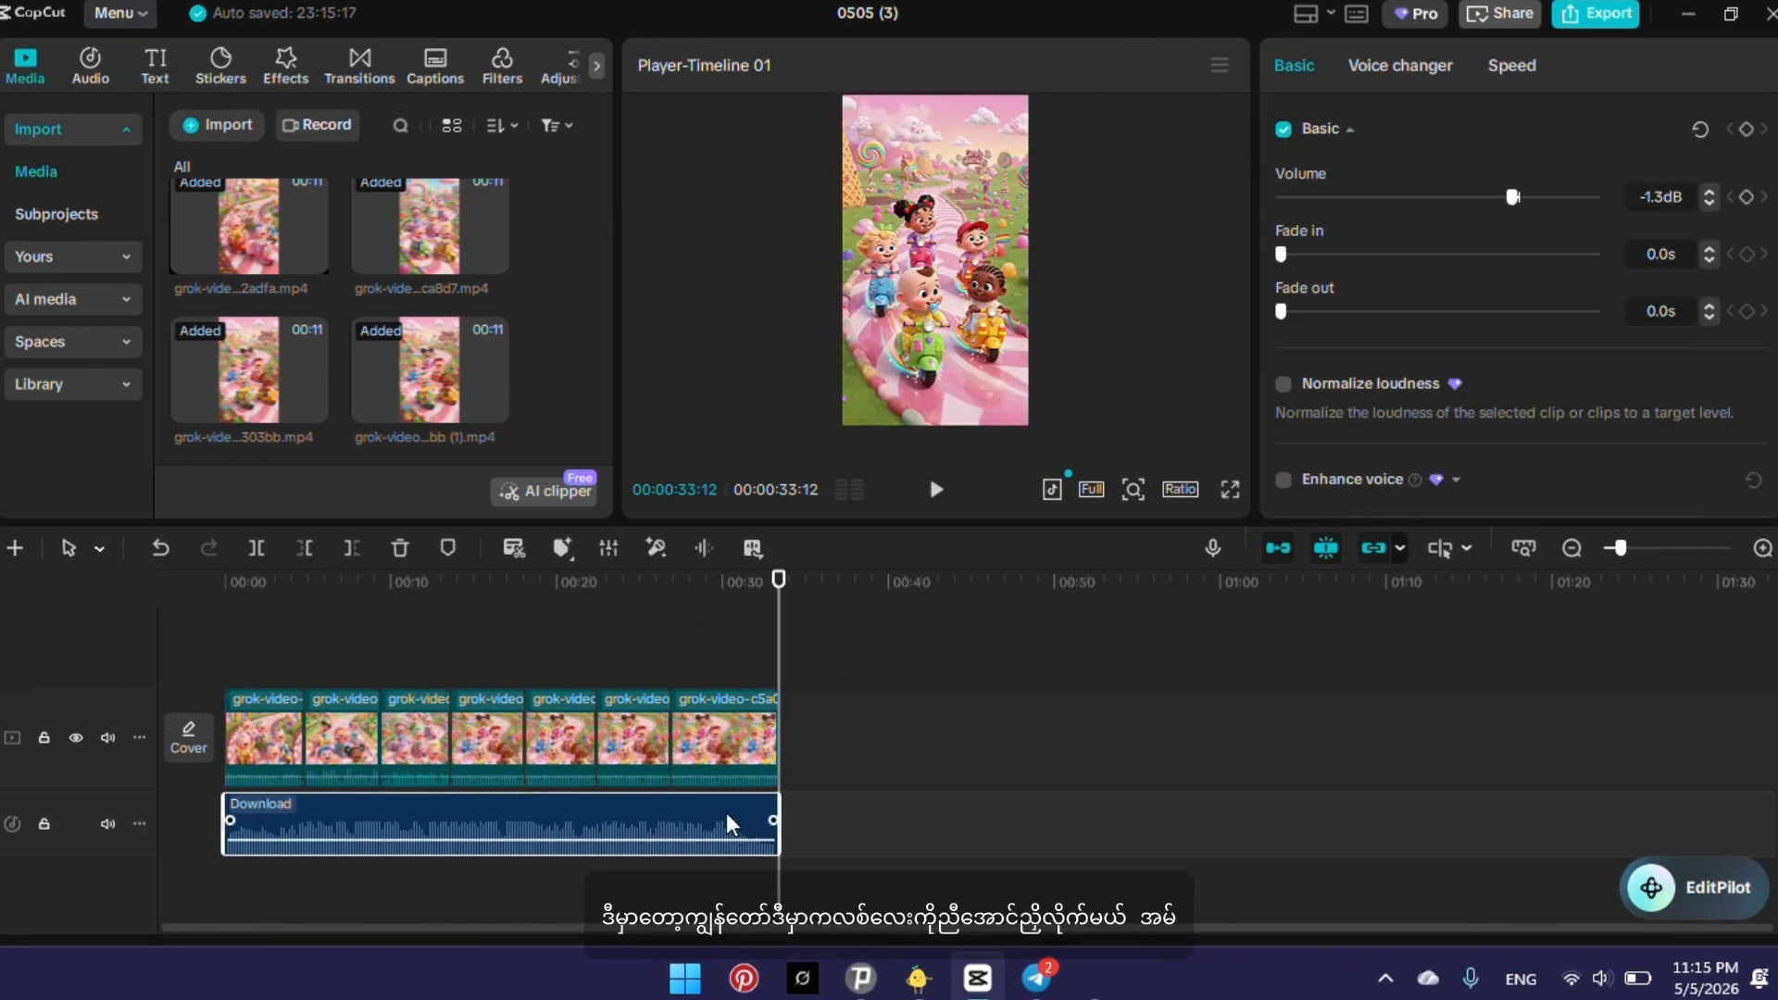
left_click(736, 758)
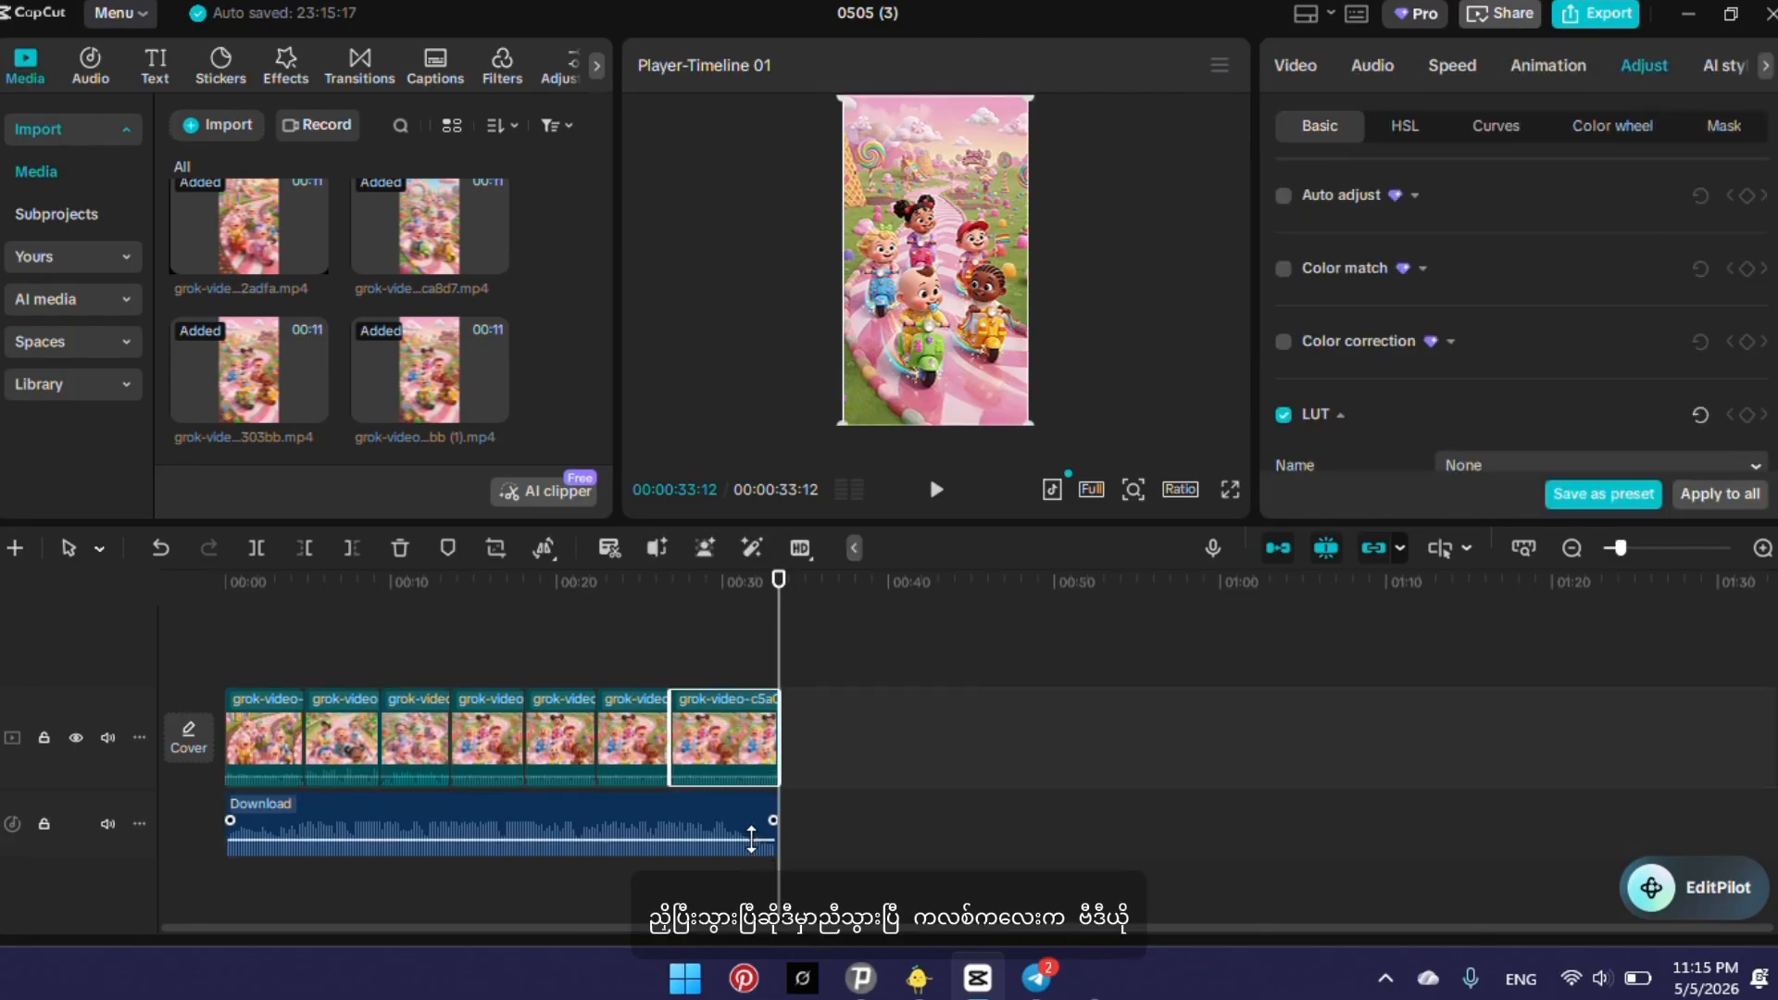
left_click_drag(747, 839, 748, 833)
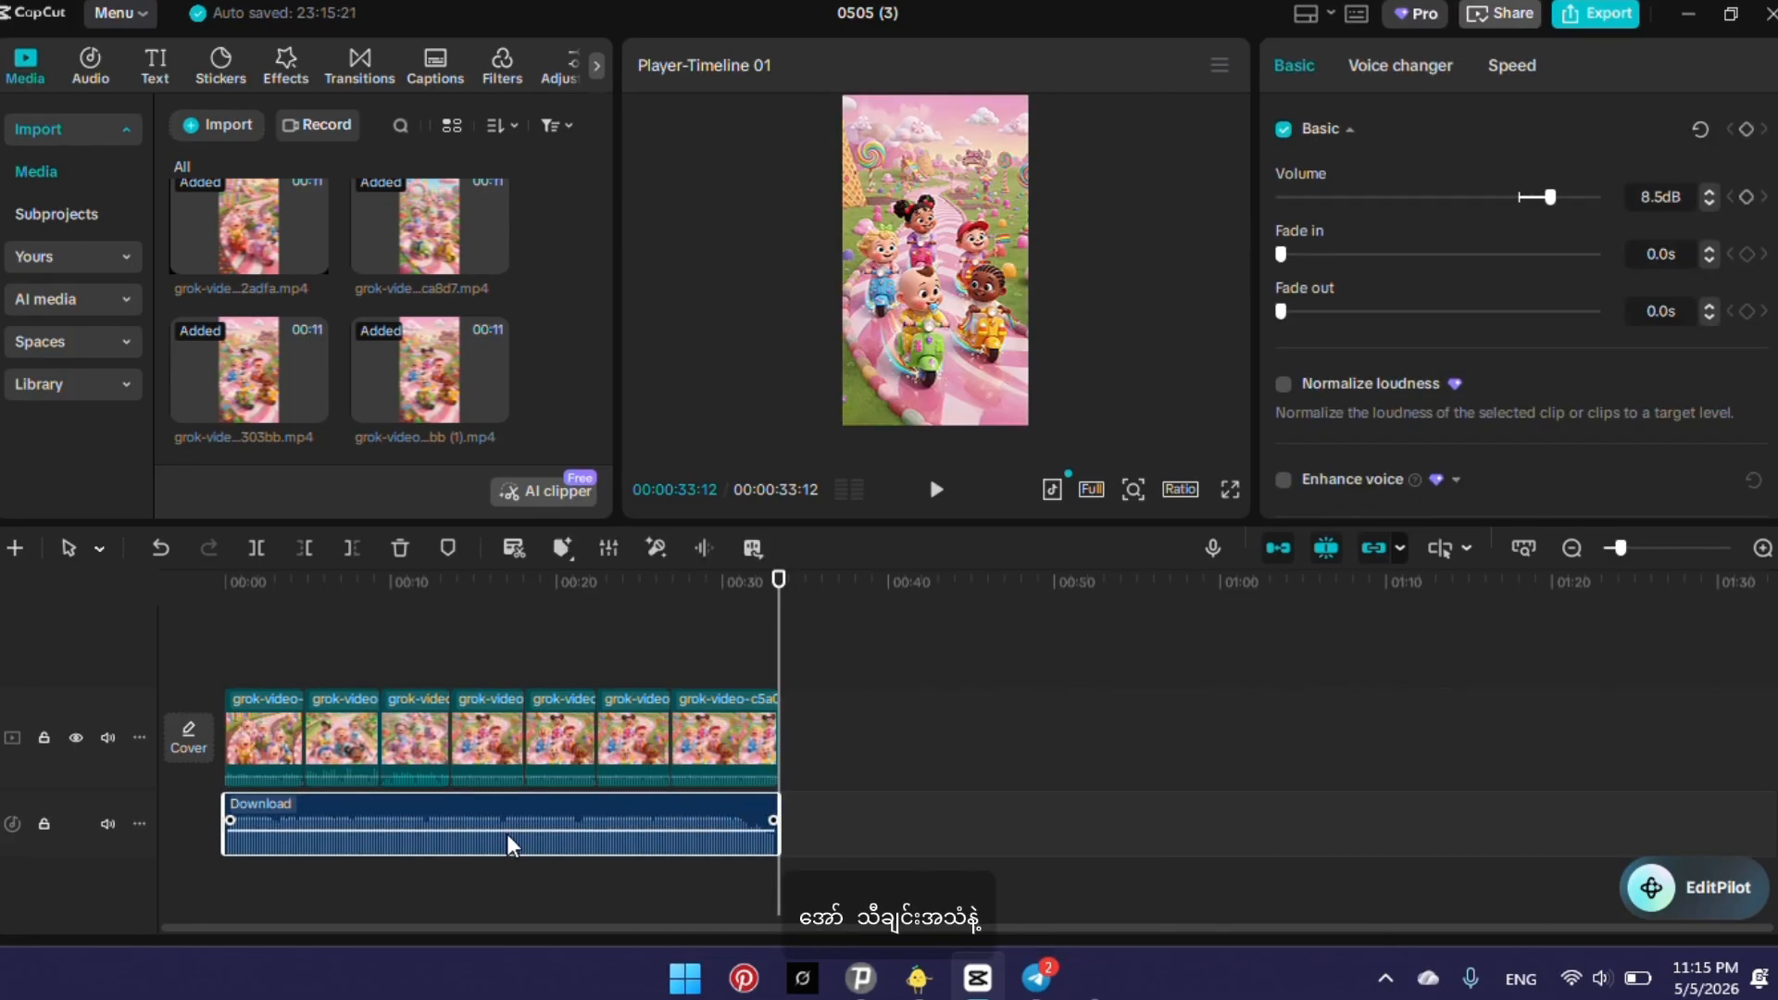
Play the video from about 3 seconds across the first cut and mute the main video track's original sound.
left_click_drag(775, 628, 281, 579)
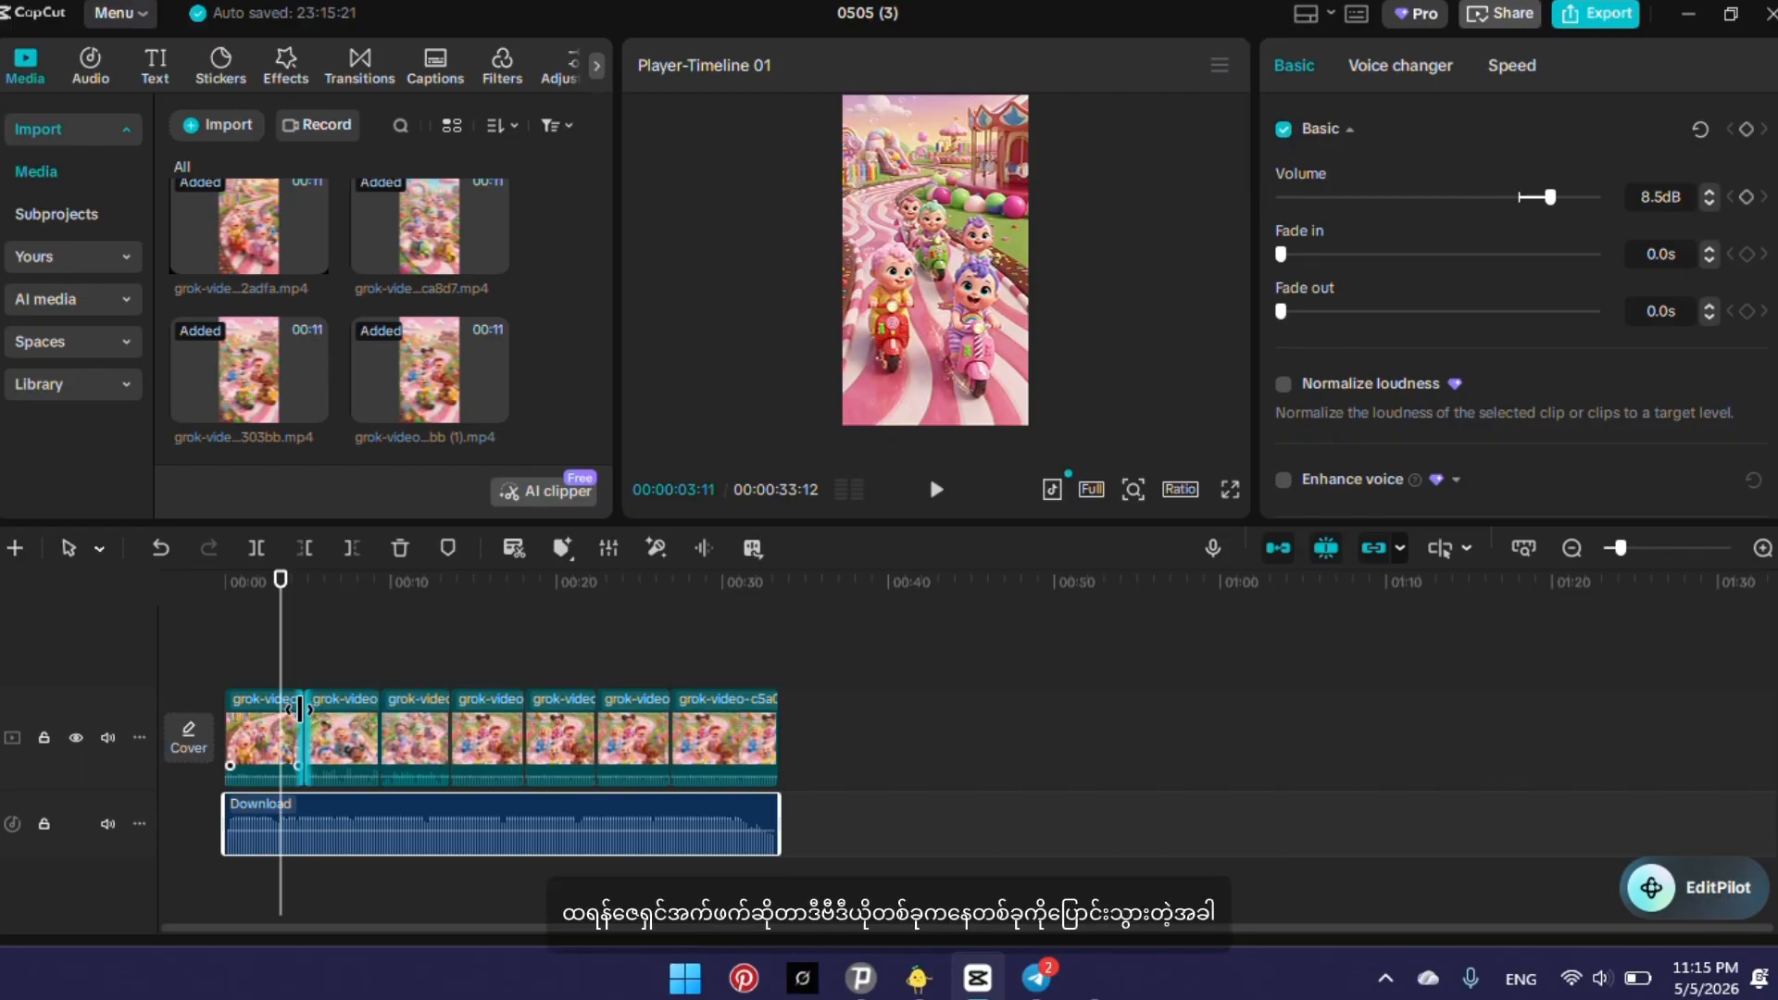
left_click(934, 491)
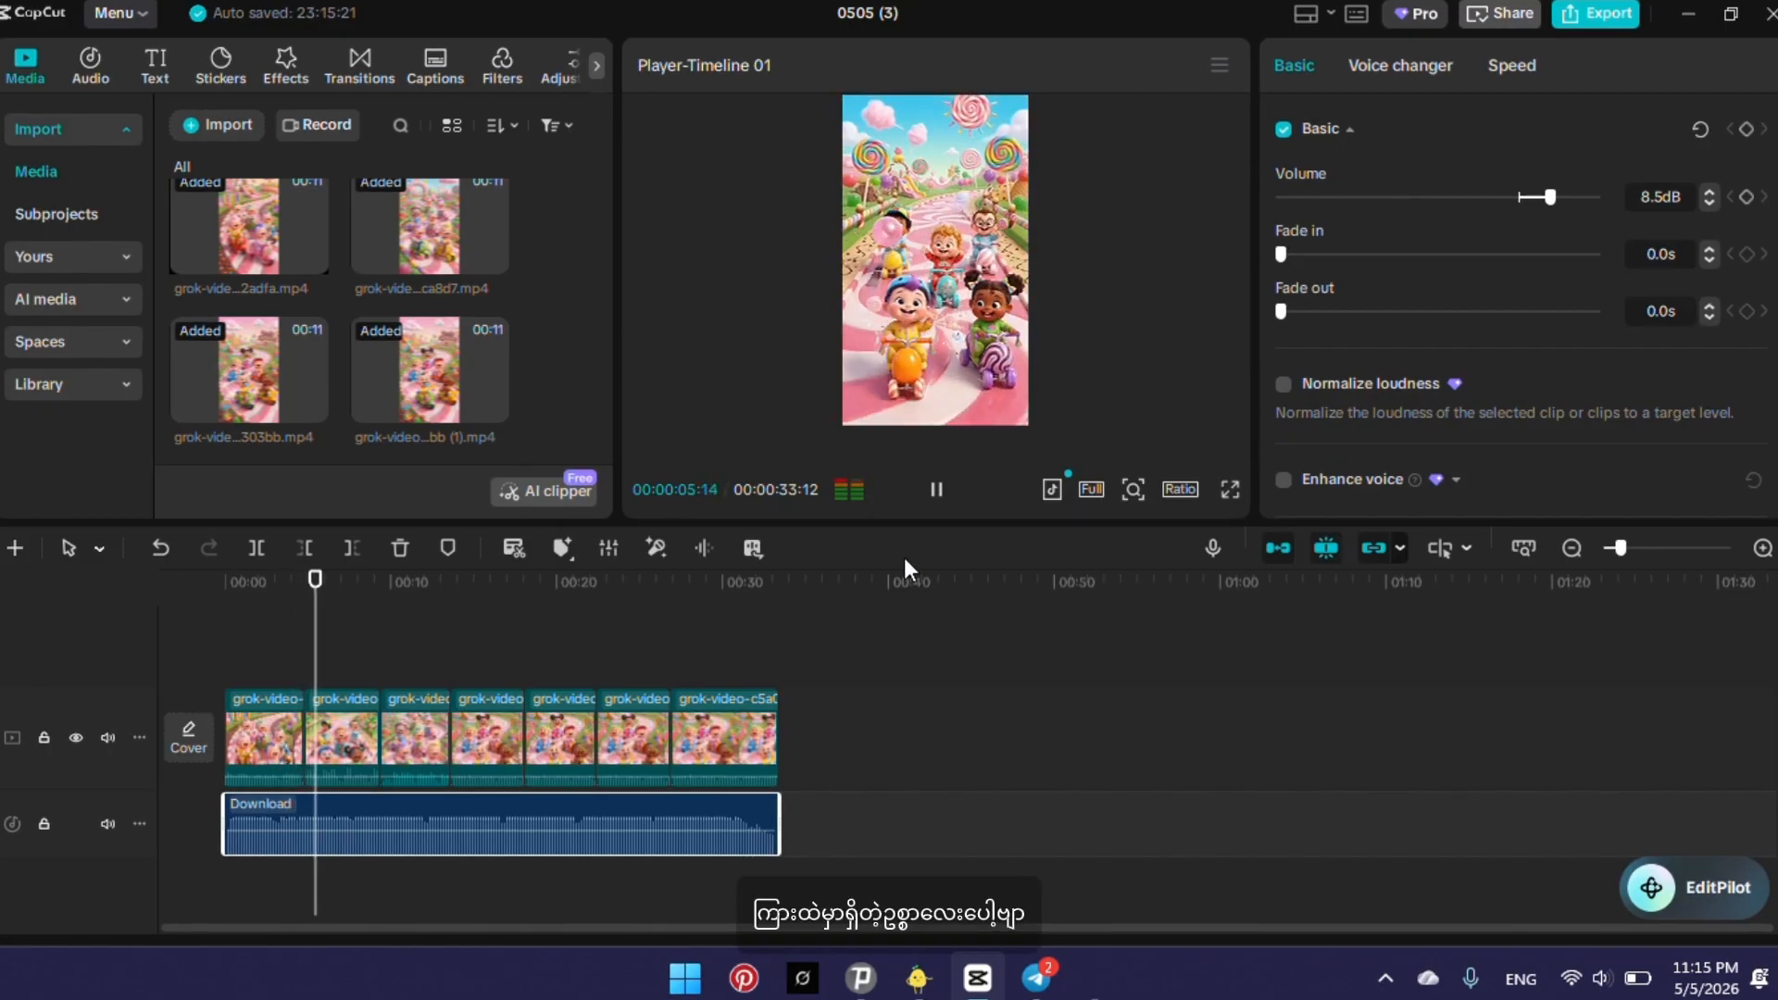
left_click(929, 494)
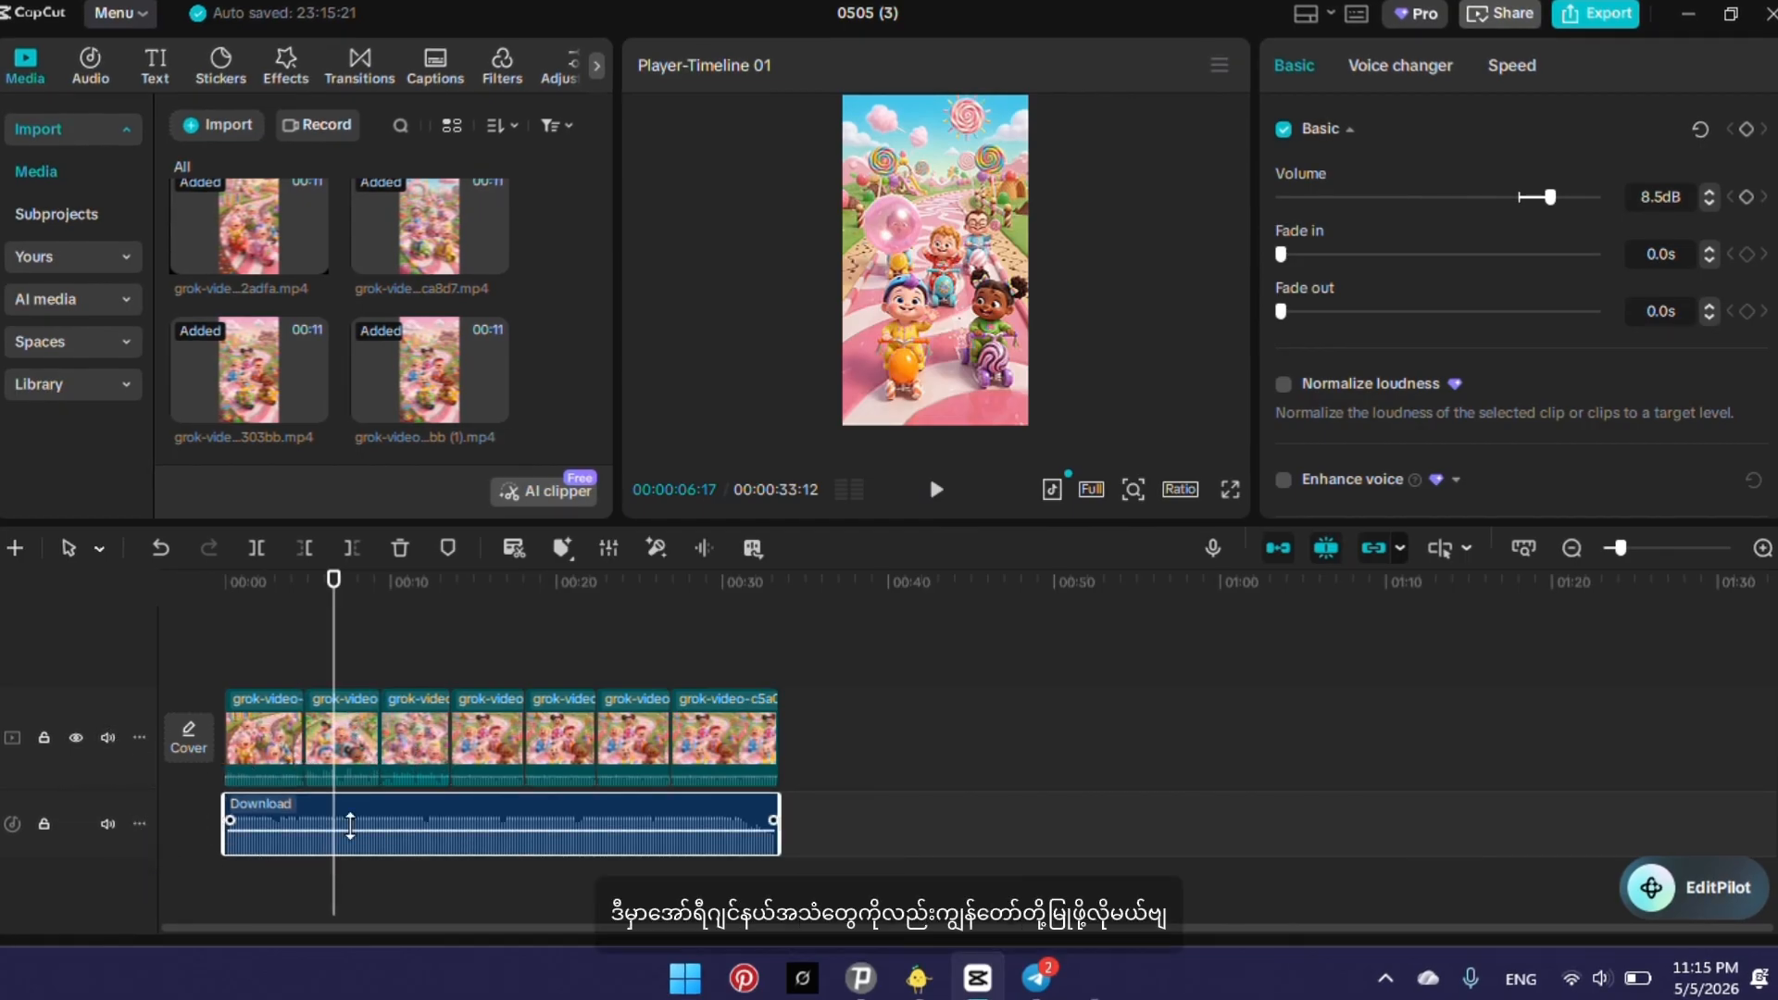
left_click(107, 737)
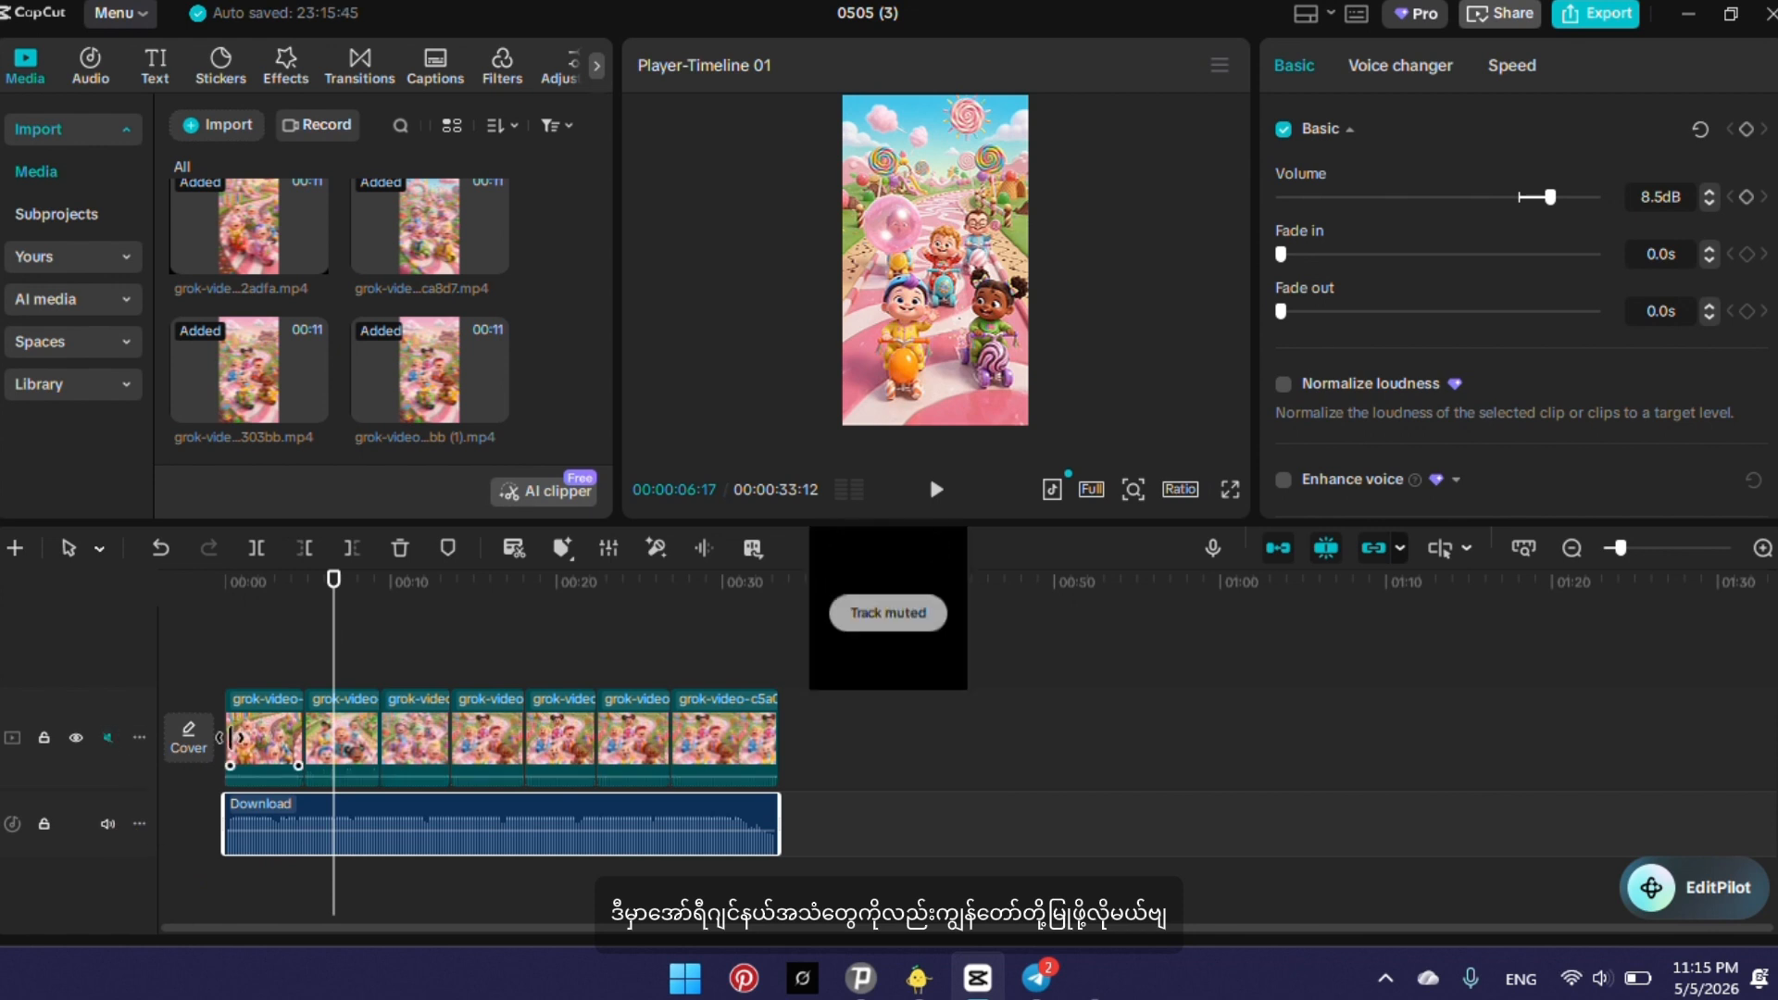
Play through the cut between the first and second clips, starting from about 4 seconds.
left_click_drag(333, 673, 302, 683)
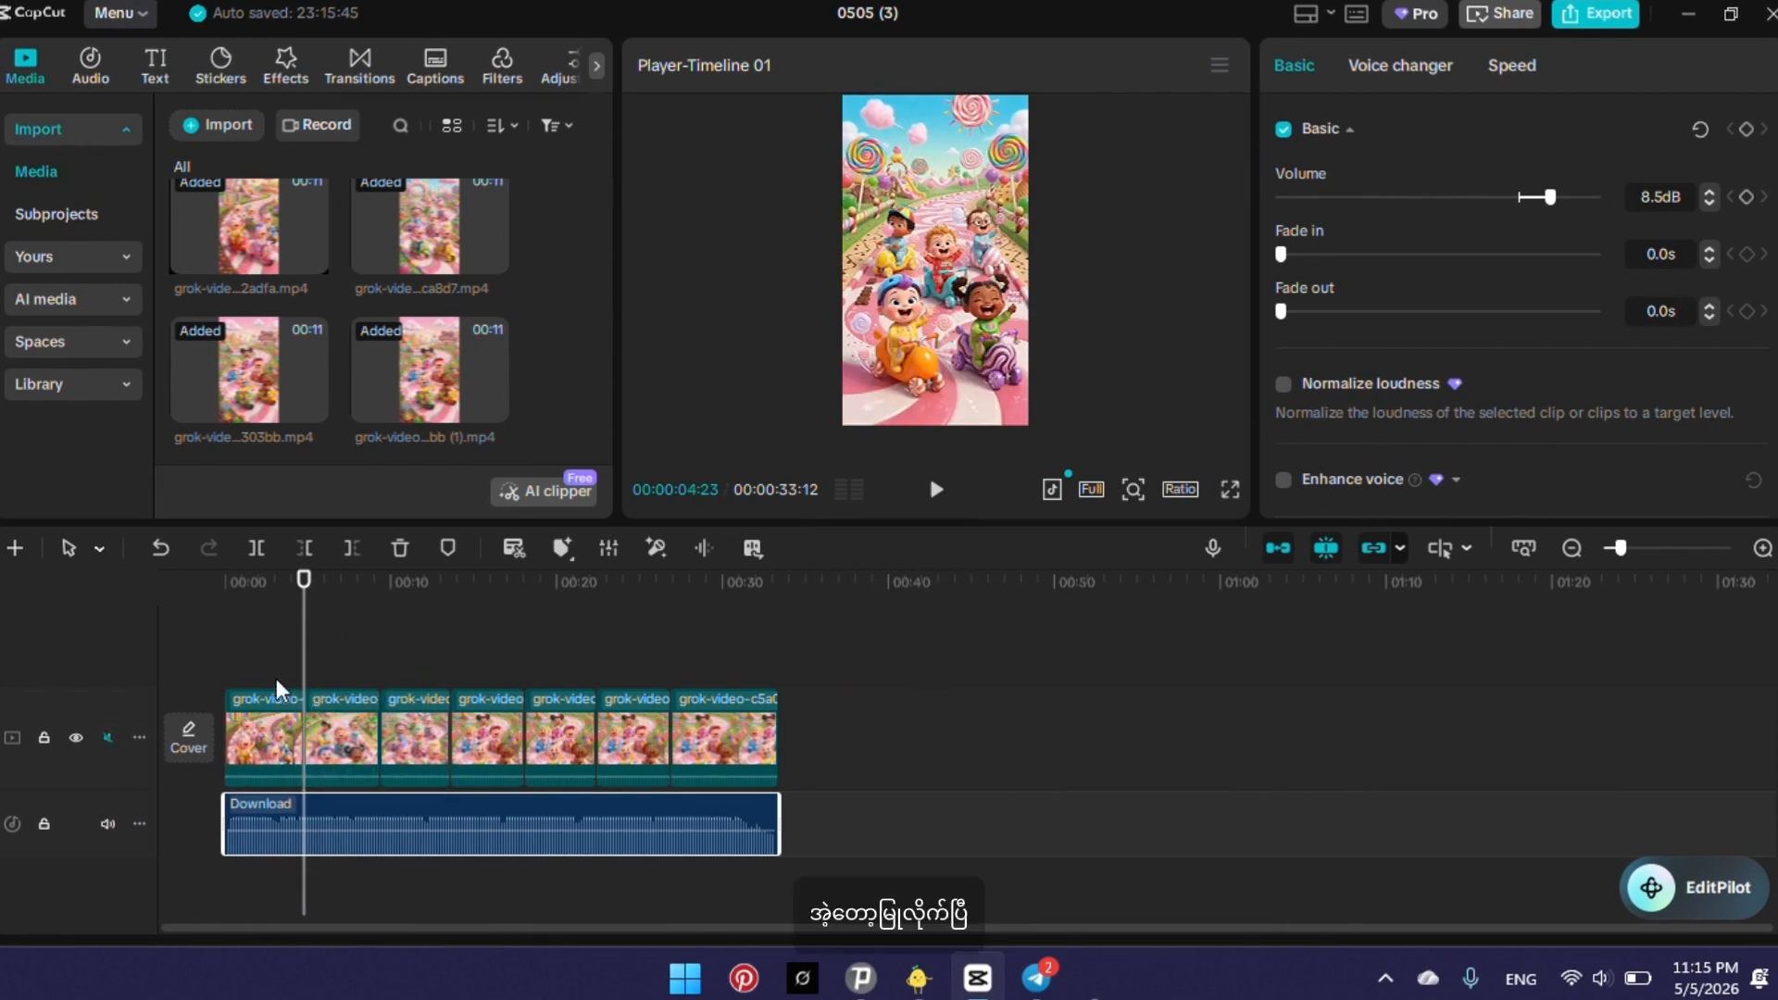
left_click_drag(301, 671, 298, 675)
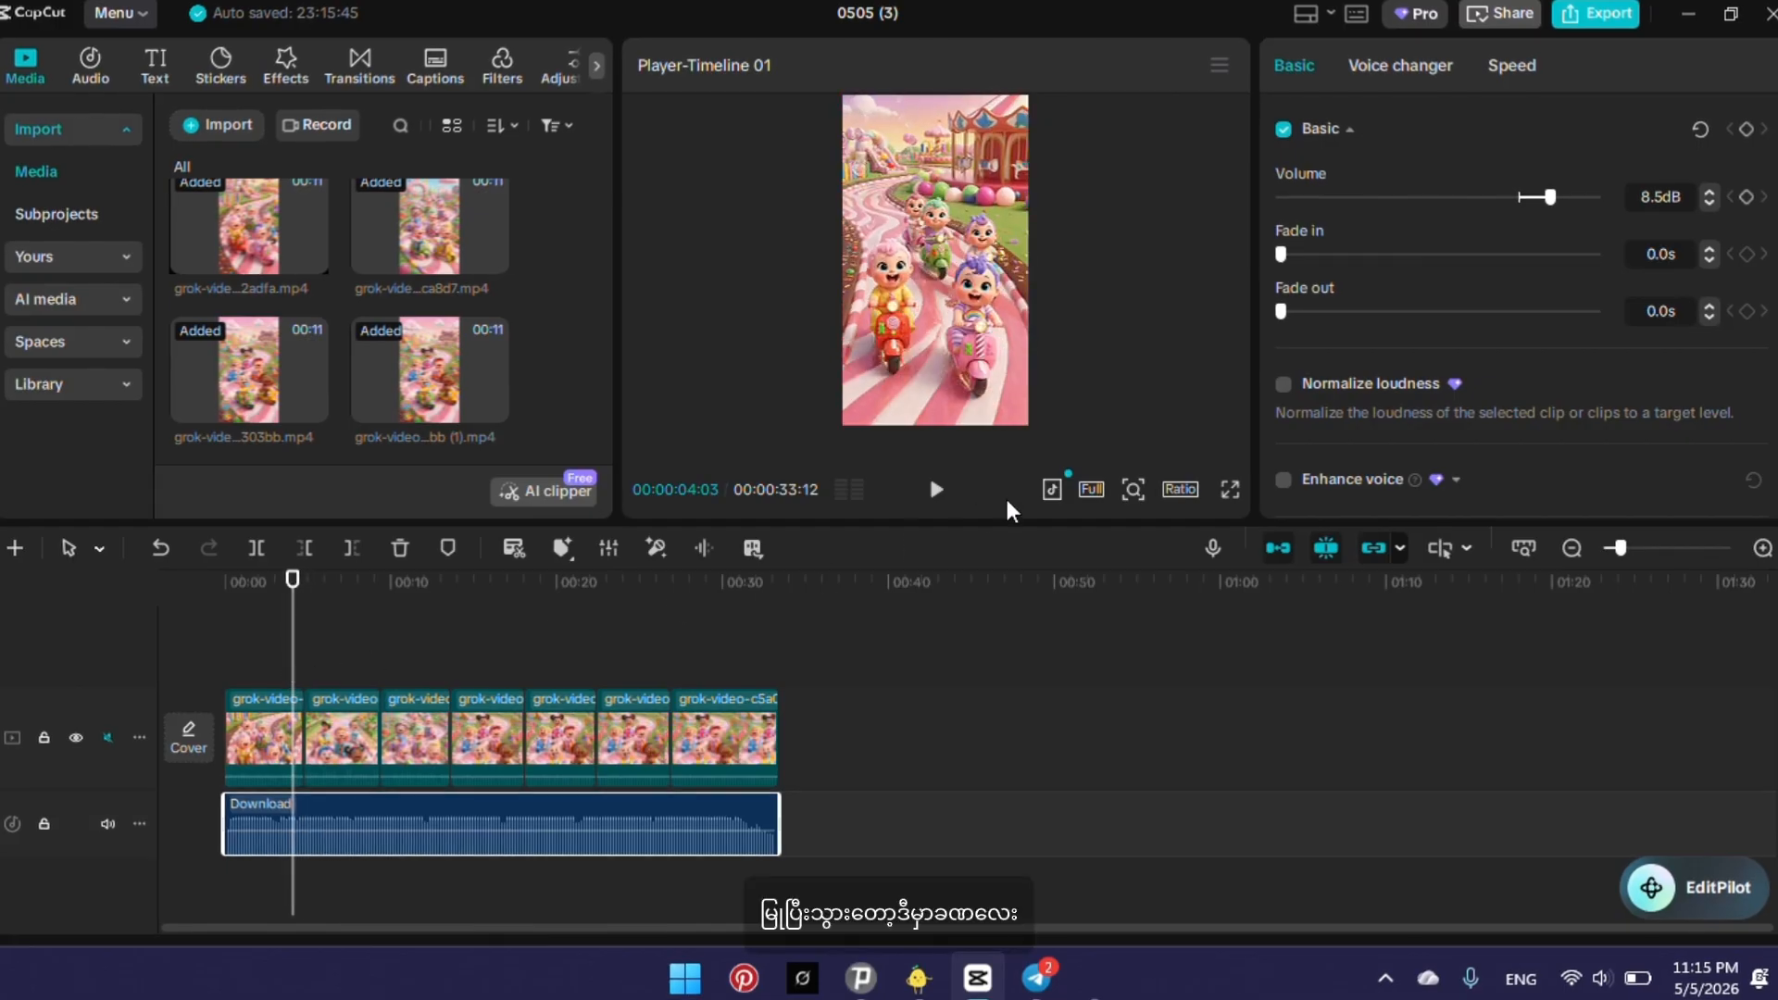
left_click(936, 490)
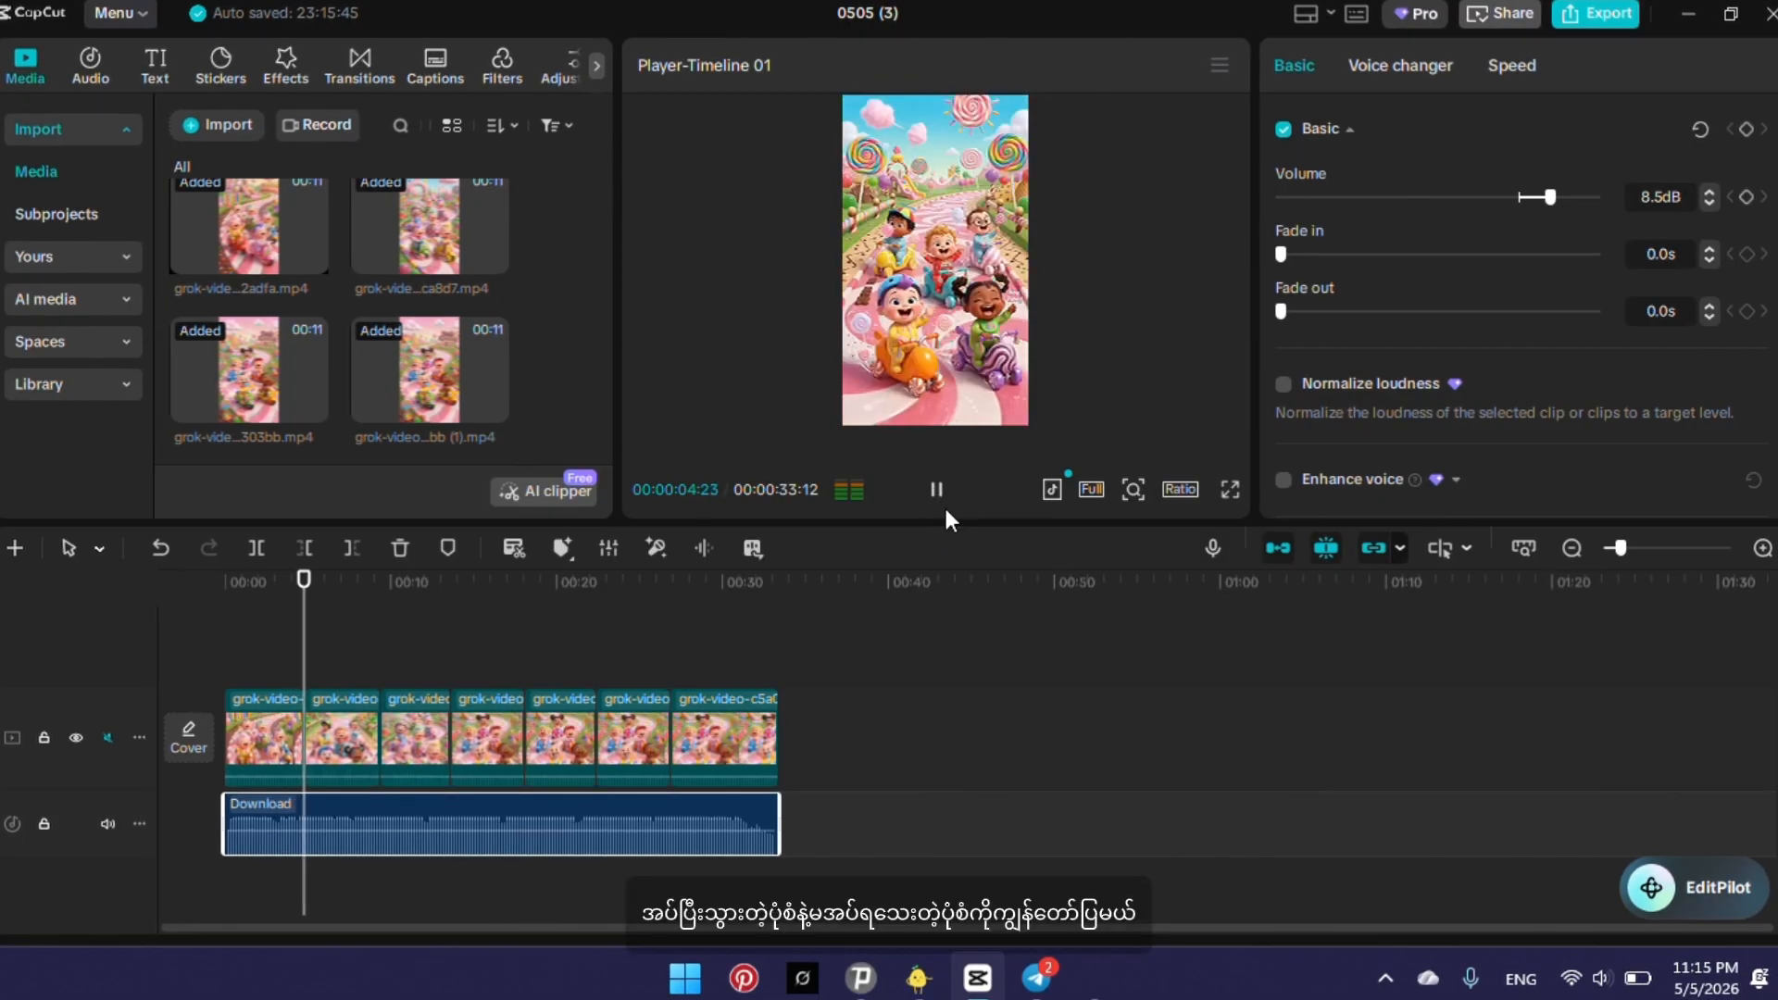
left_click_drag(332, 659, 292, 659)
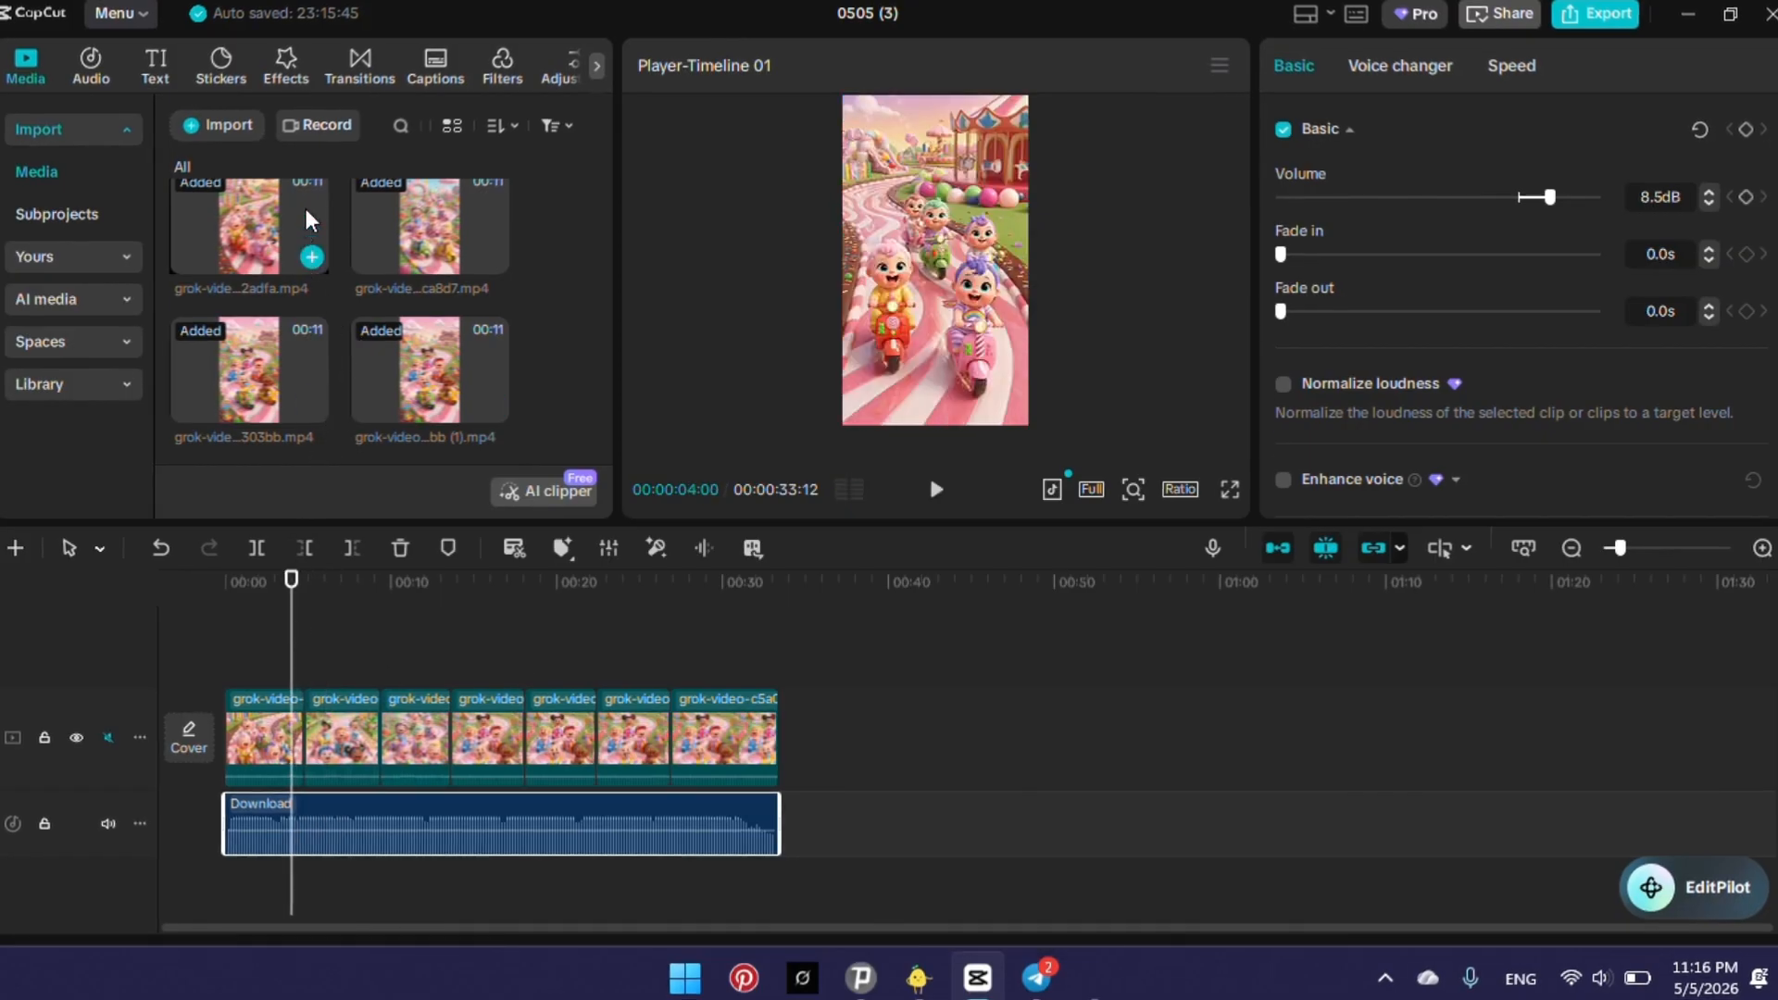
Add the Classic transition Mix between the first and second clips, accepting duplicate frames without further reminders.
left_click(337, 74)
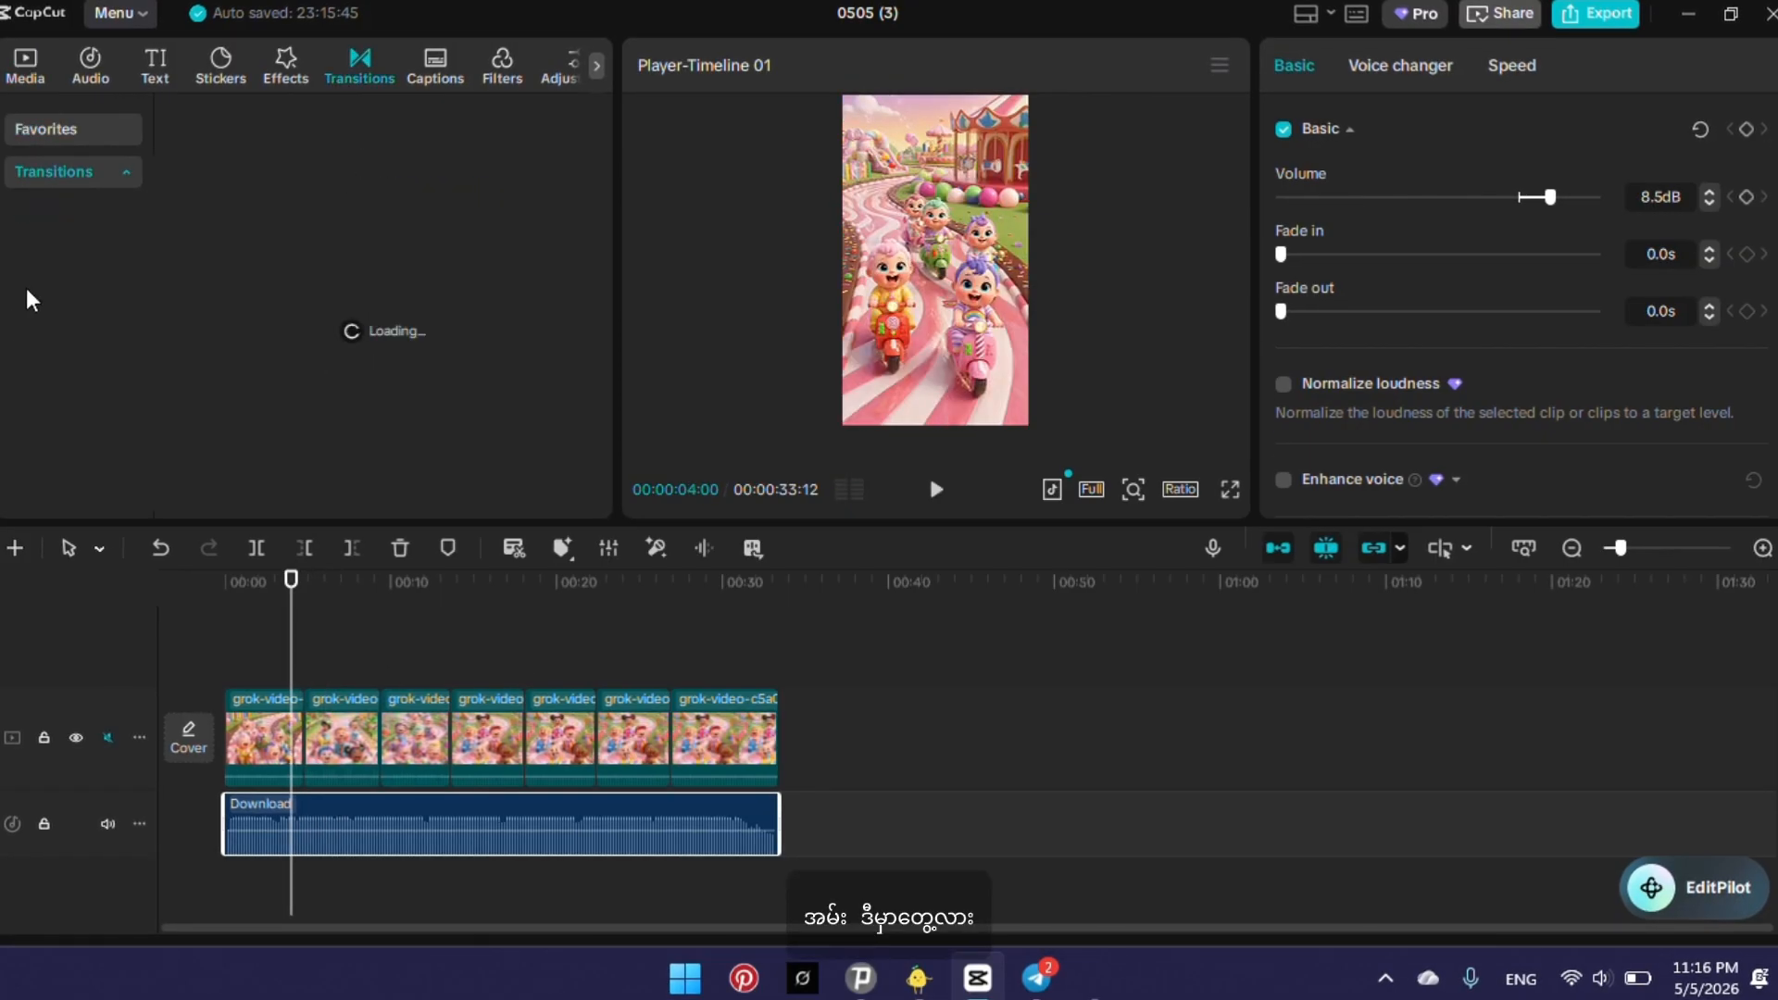
left_click(46, 265)
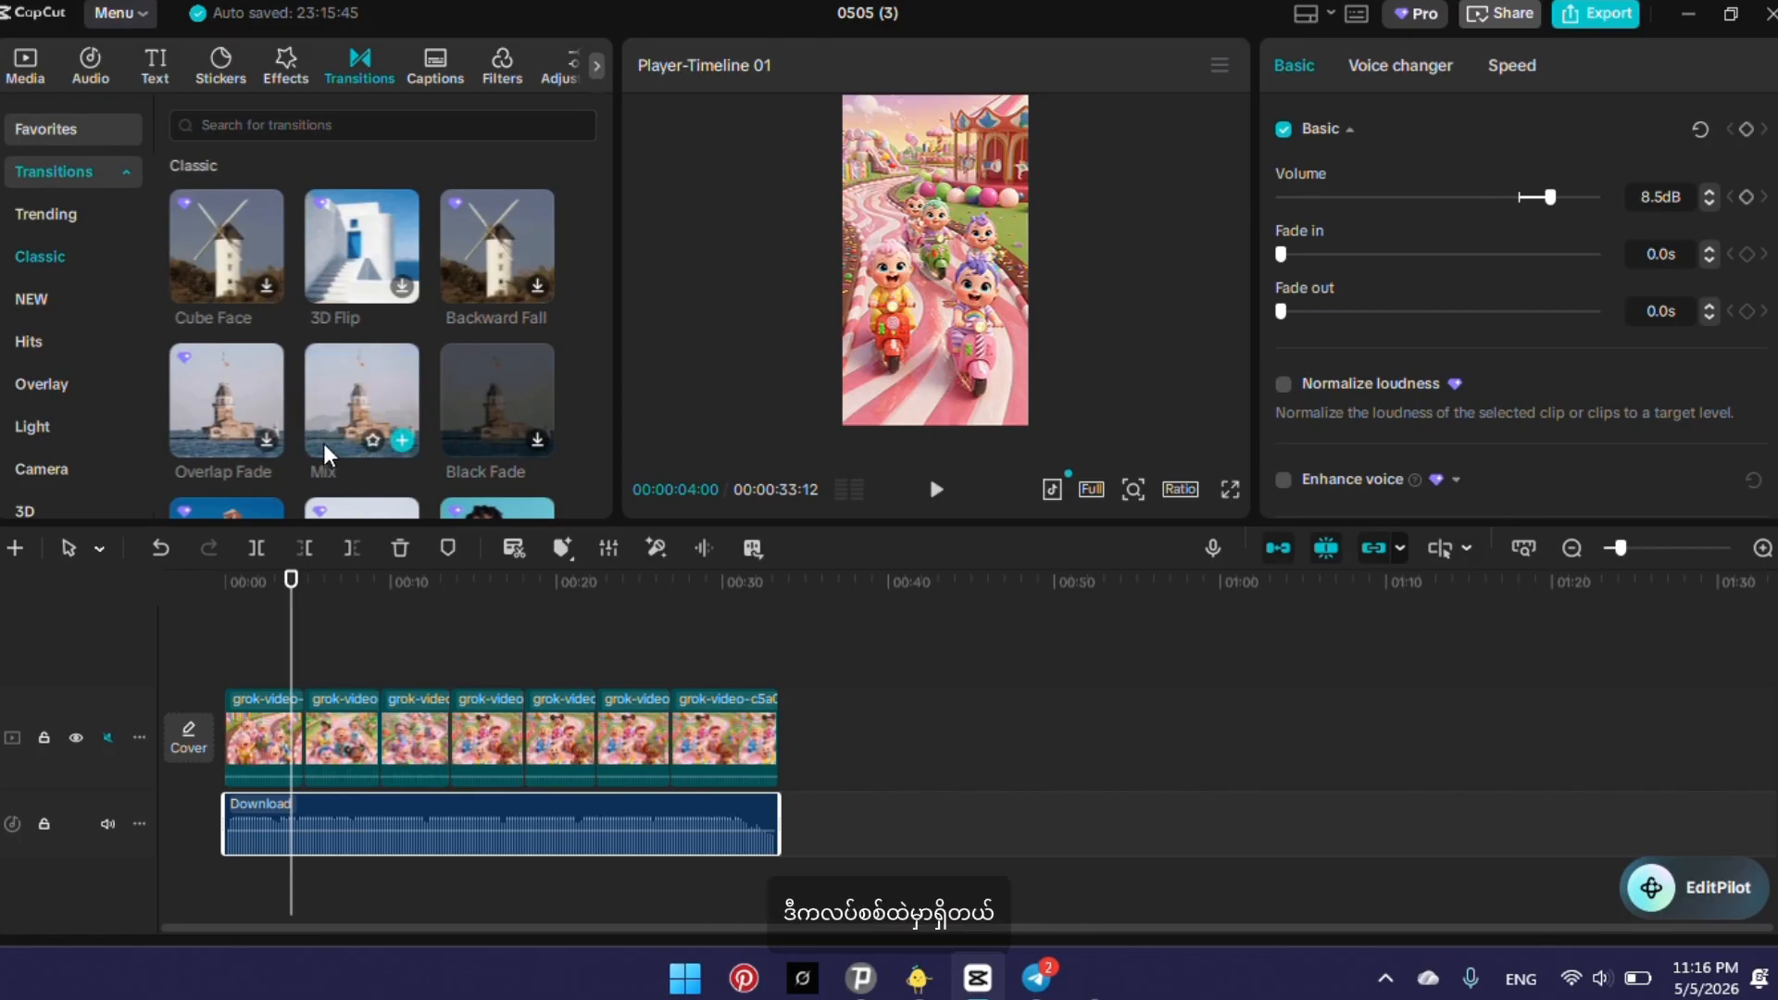
mouse_move(331, 403)
left_mouse_down()
mouse_move(398, 500)
mouse_move(347, 749)
mouse_move(297, 763)
left_mouse_up()
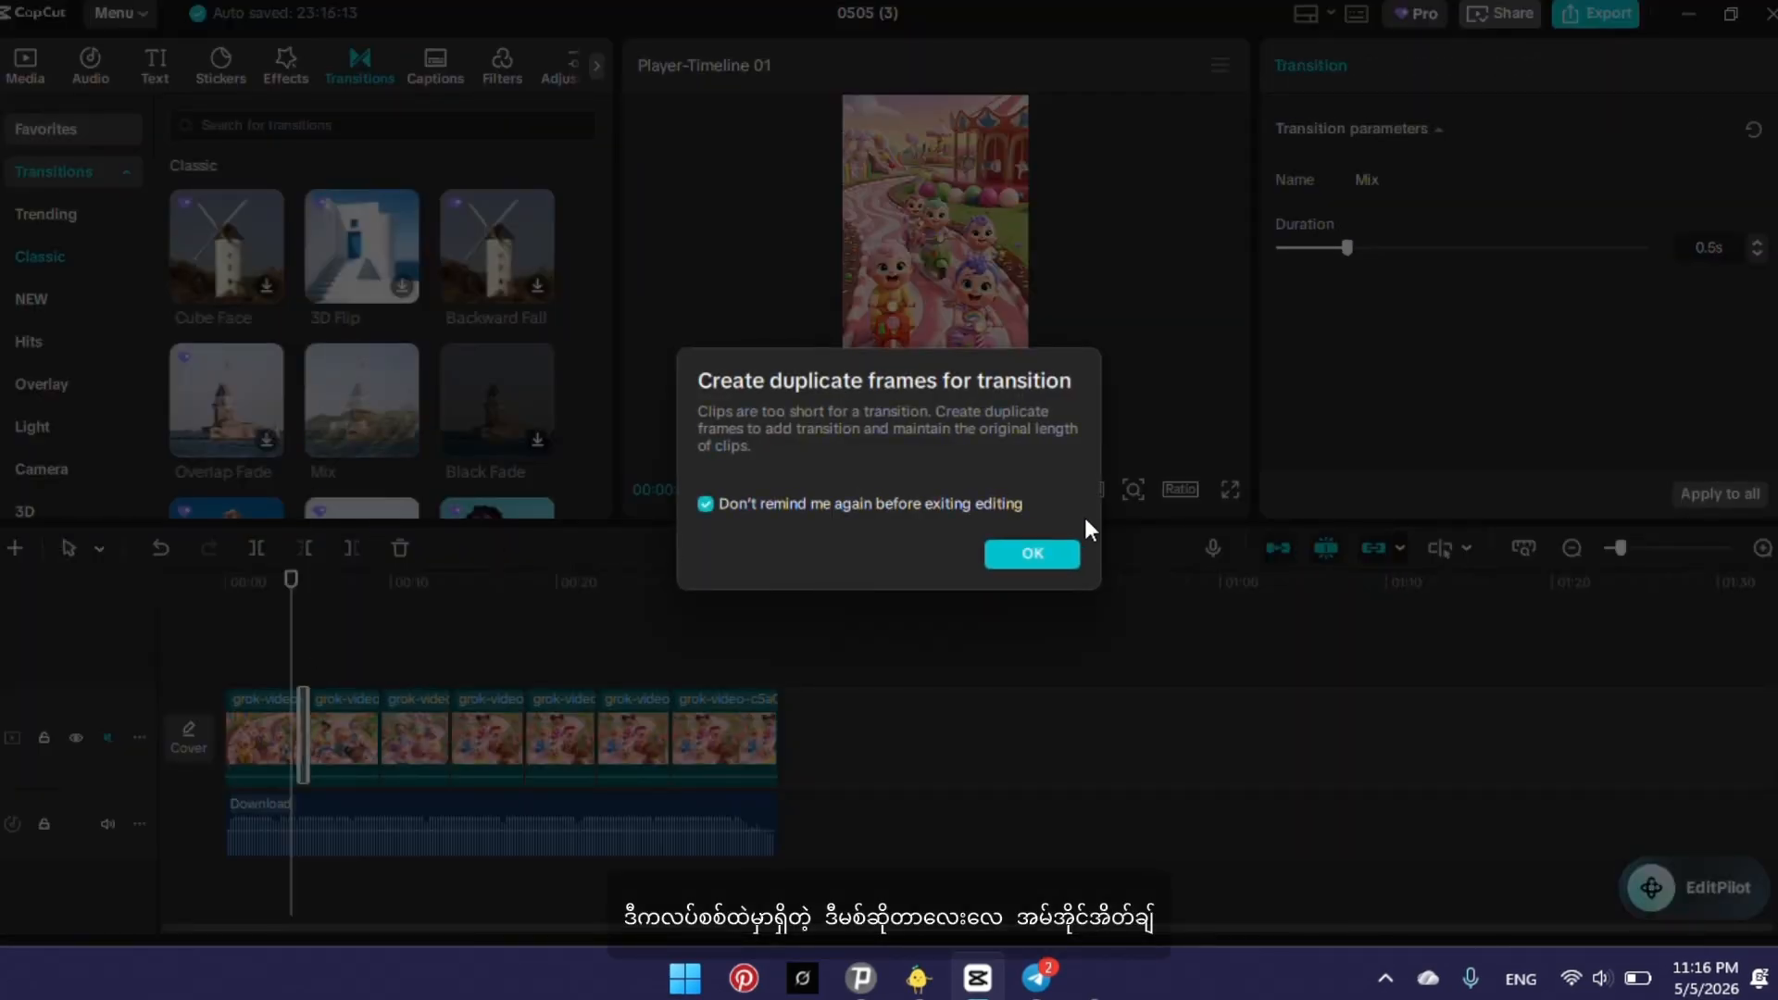
left_click(1037, 565)
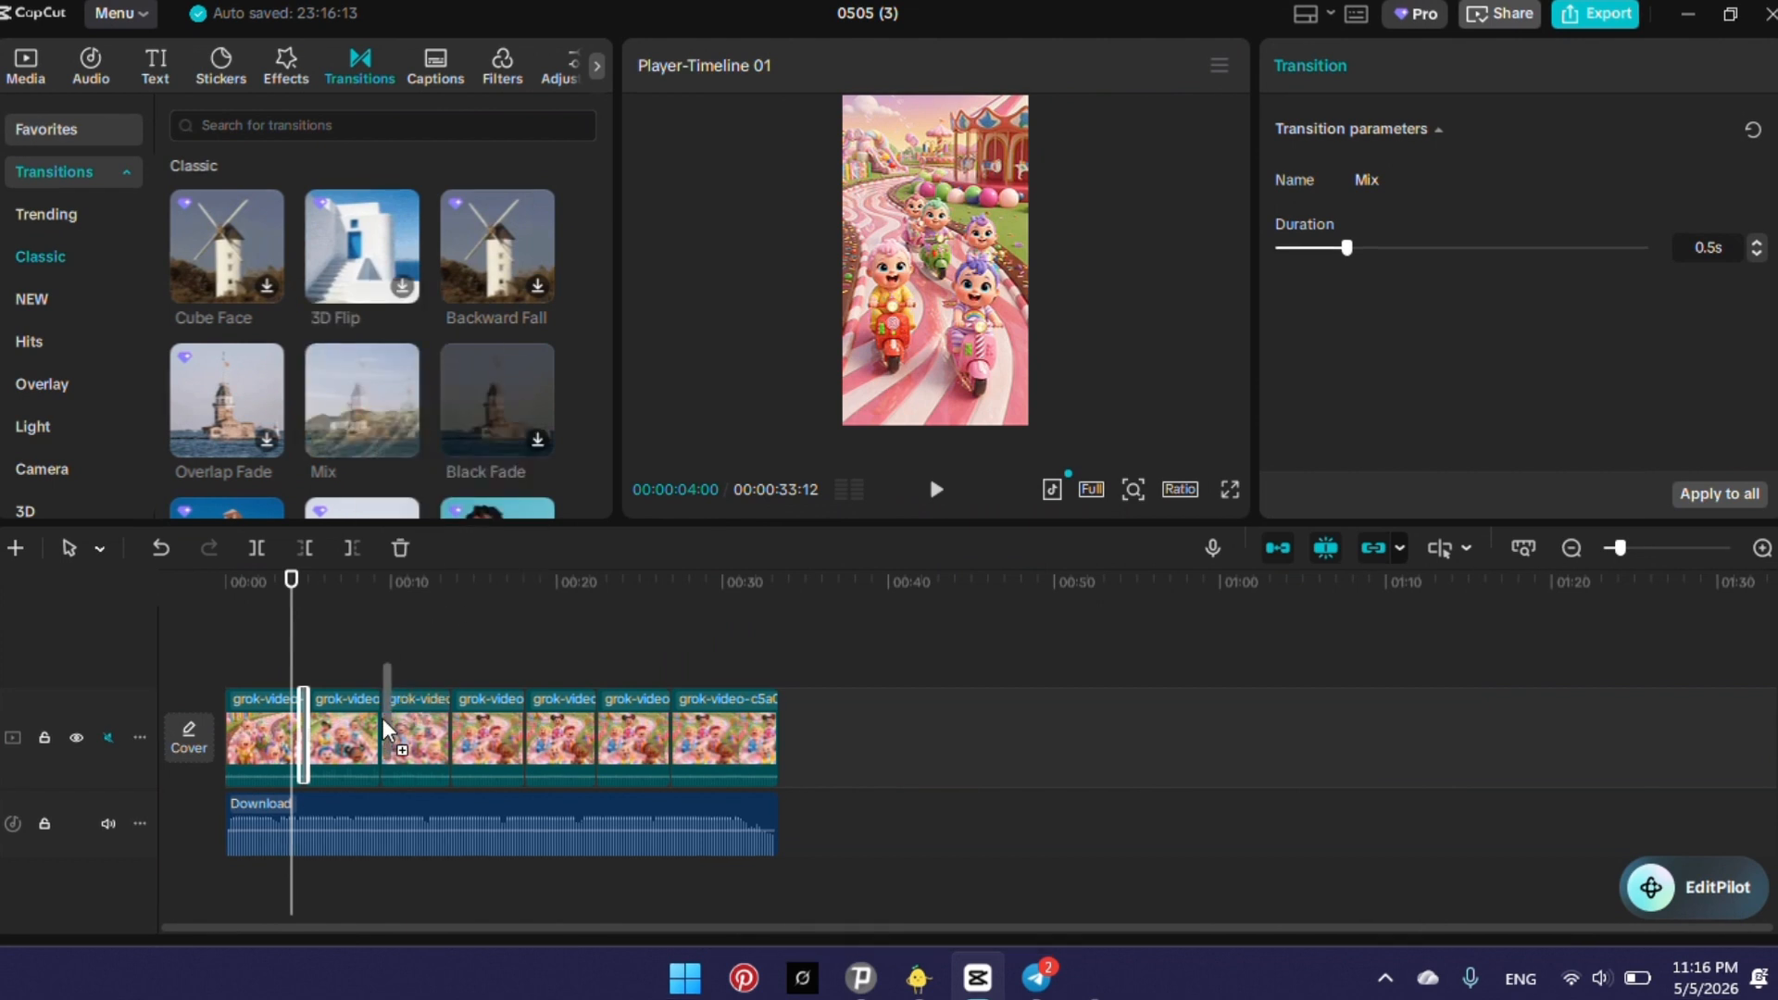
Add the Mix transition at each of the five remaining cuts, from the second clip through the seventh.
left_click(375, 741)
mouse_move(326, 431)
left_mouse_down()
mouse_move(554, 466)
mouse_move(482, 753)
mouse_move(450, 743)
left_mouse_up()
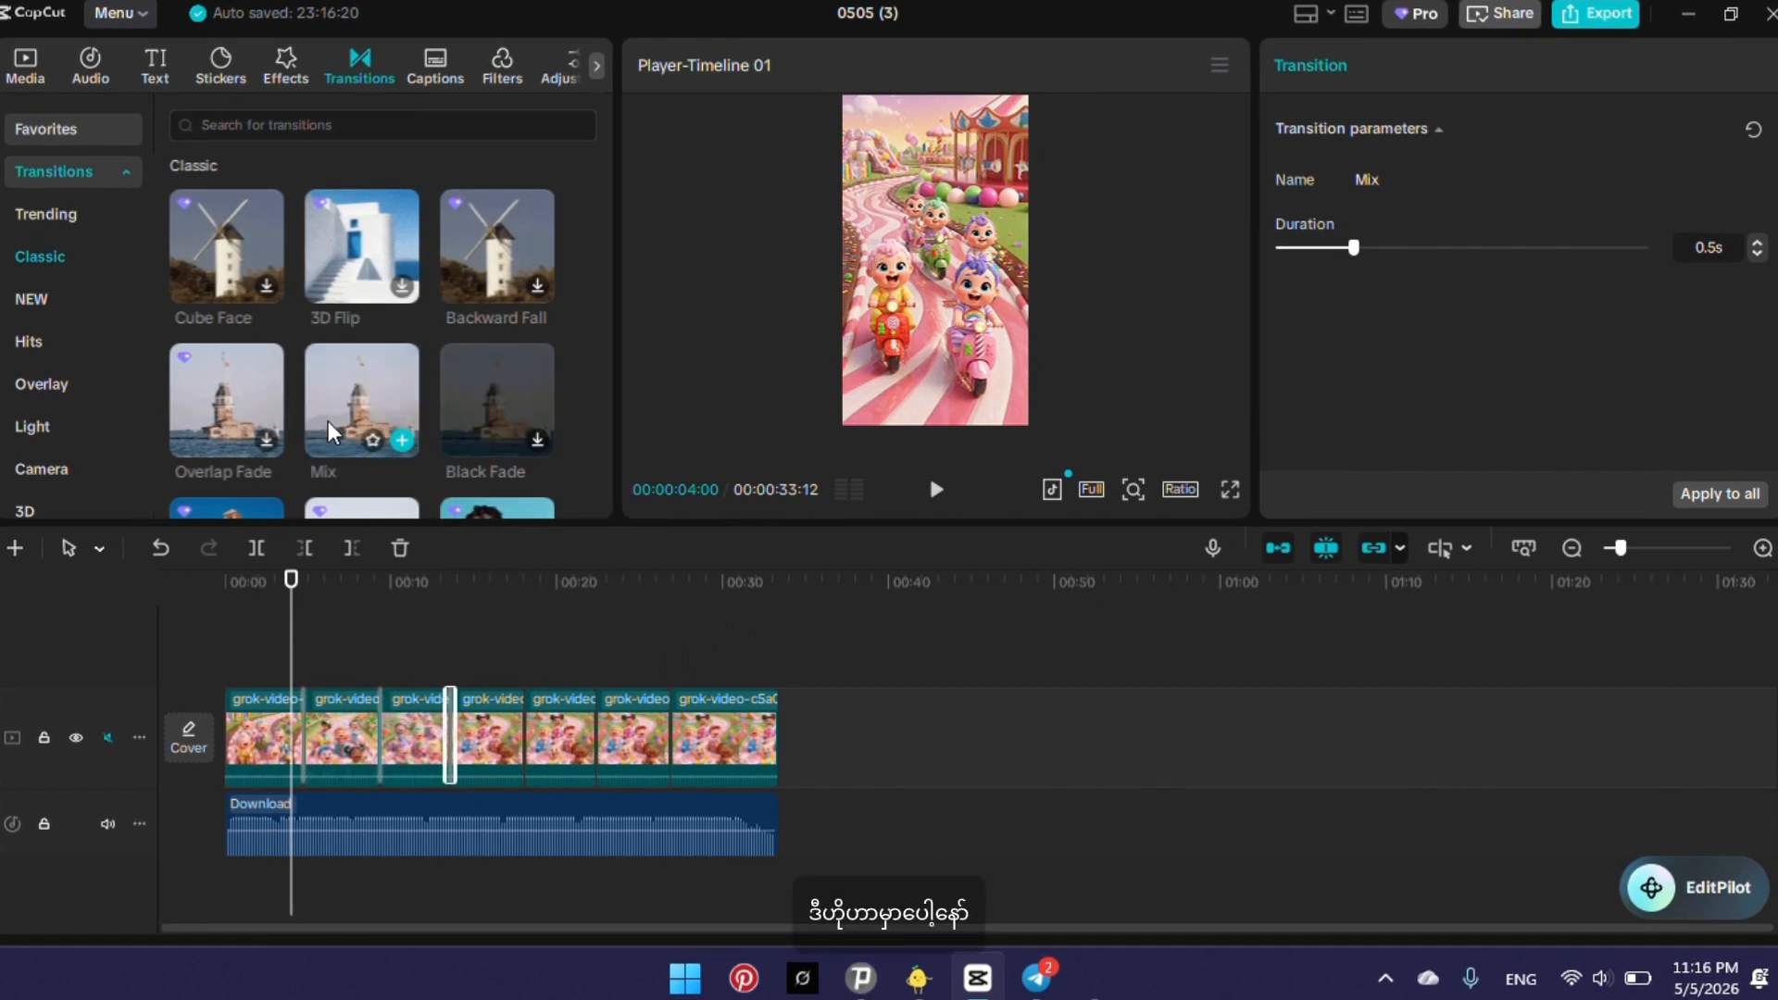
mouse_move(328, 421)
left_mouse_down()
mouse_move(558, 688)
mouse_move(515, 747)
left_mouse_up()
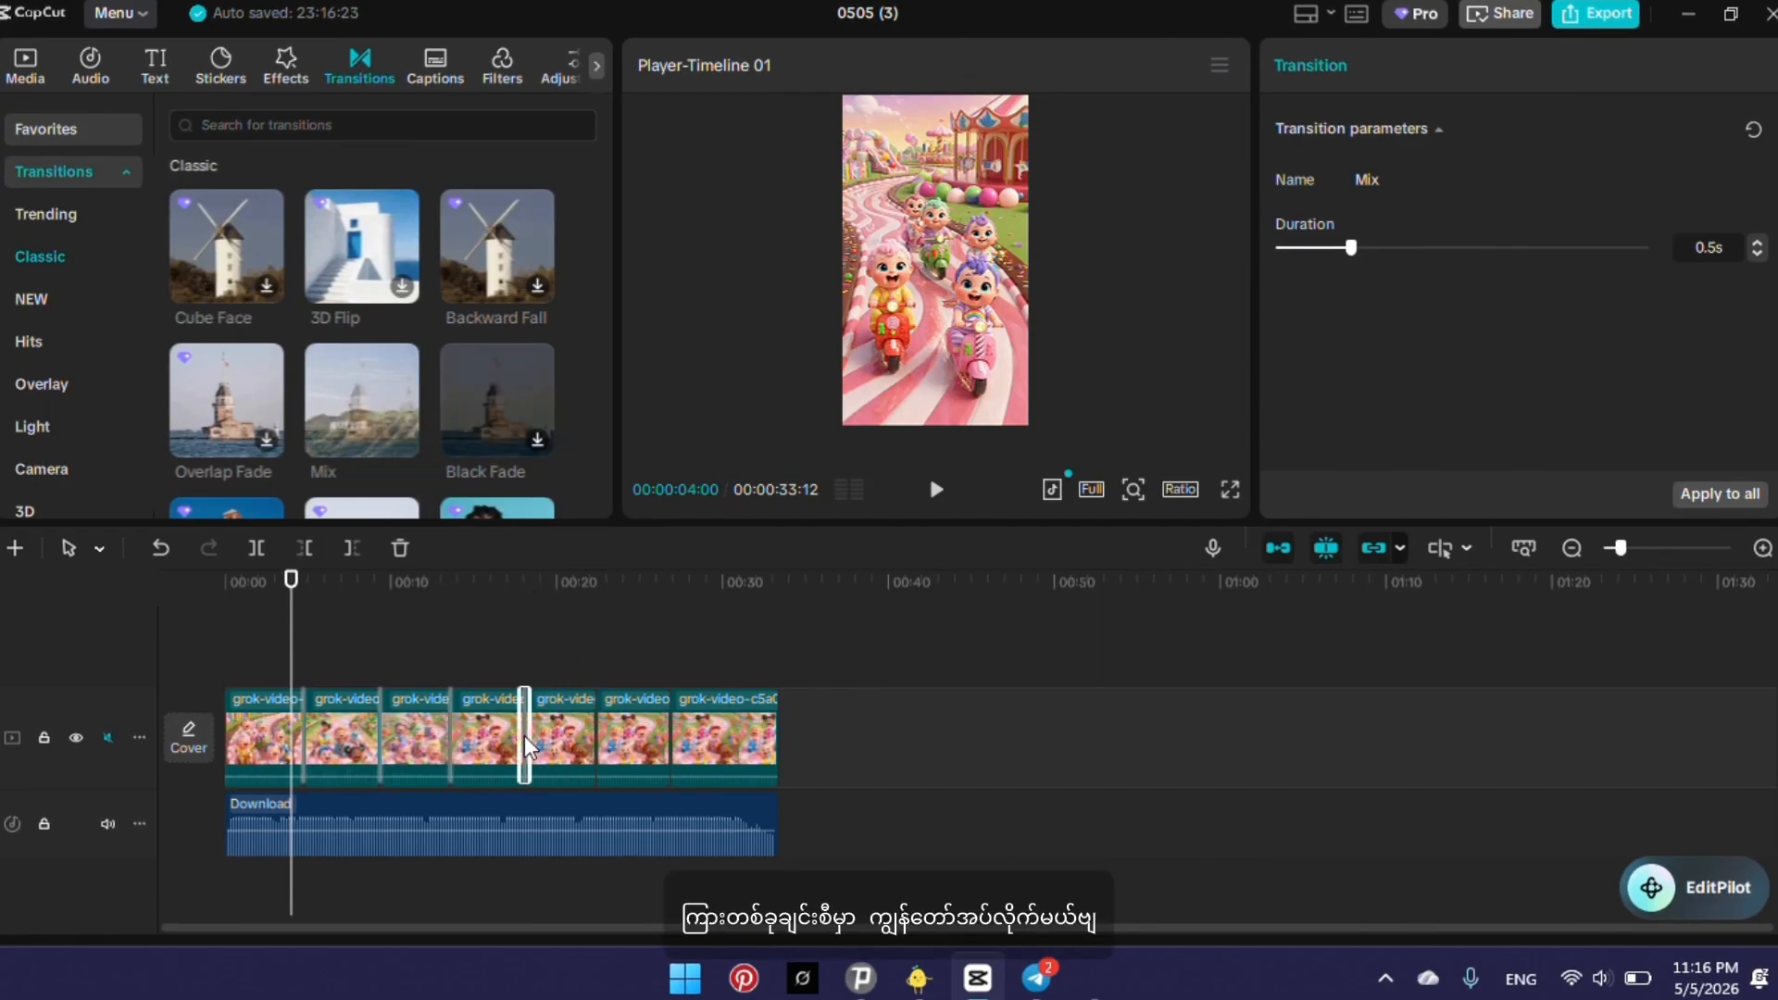
left_click_drag(361, 407, 646, 702)
left_click_drag(591, 769, 591, 748)
left_click_drag(402, 424, 669, 737)
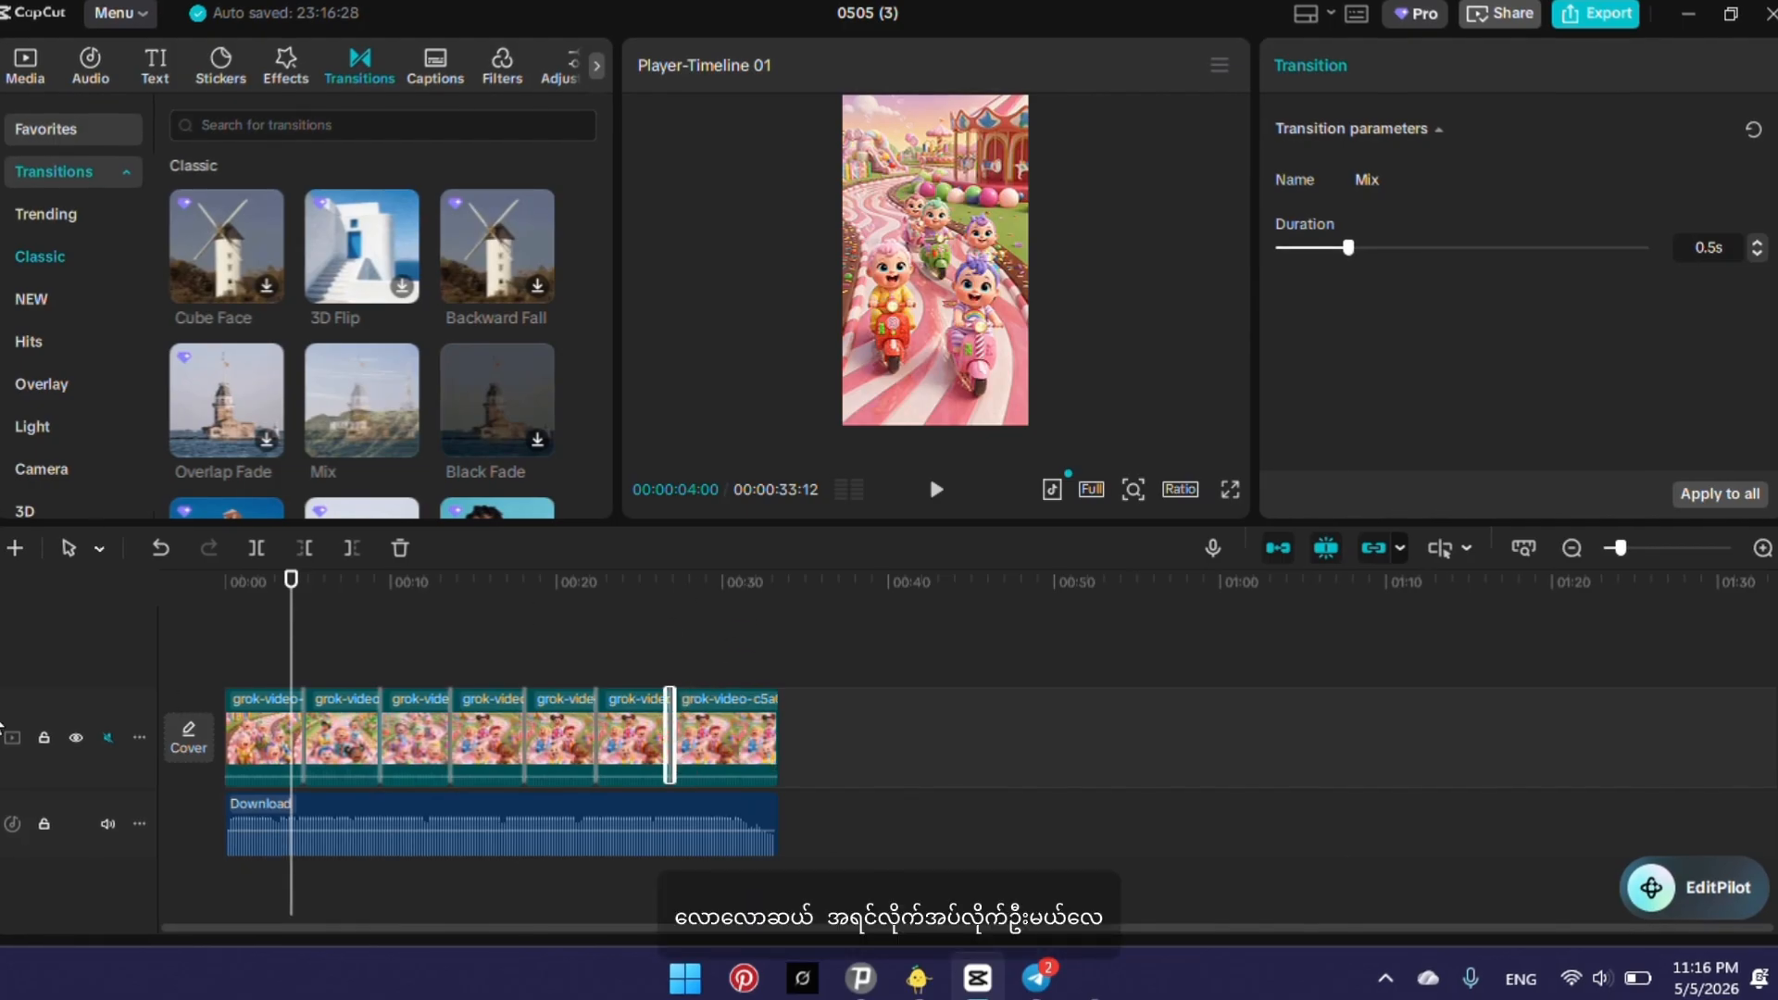
Play the video from about 3 seconds to about 13 seconds to check the Mix transitions between the clips.
left_click(389, 627)
left_click(460, 643)
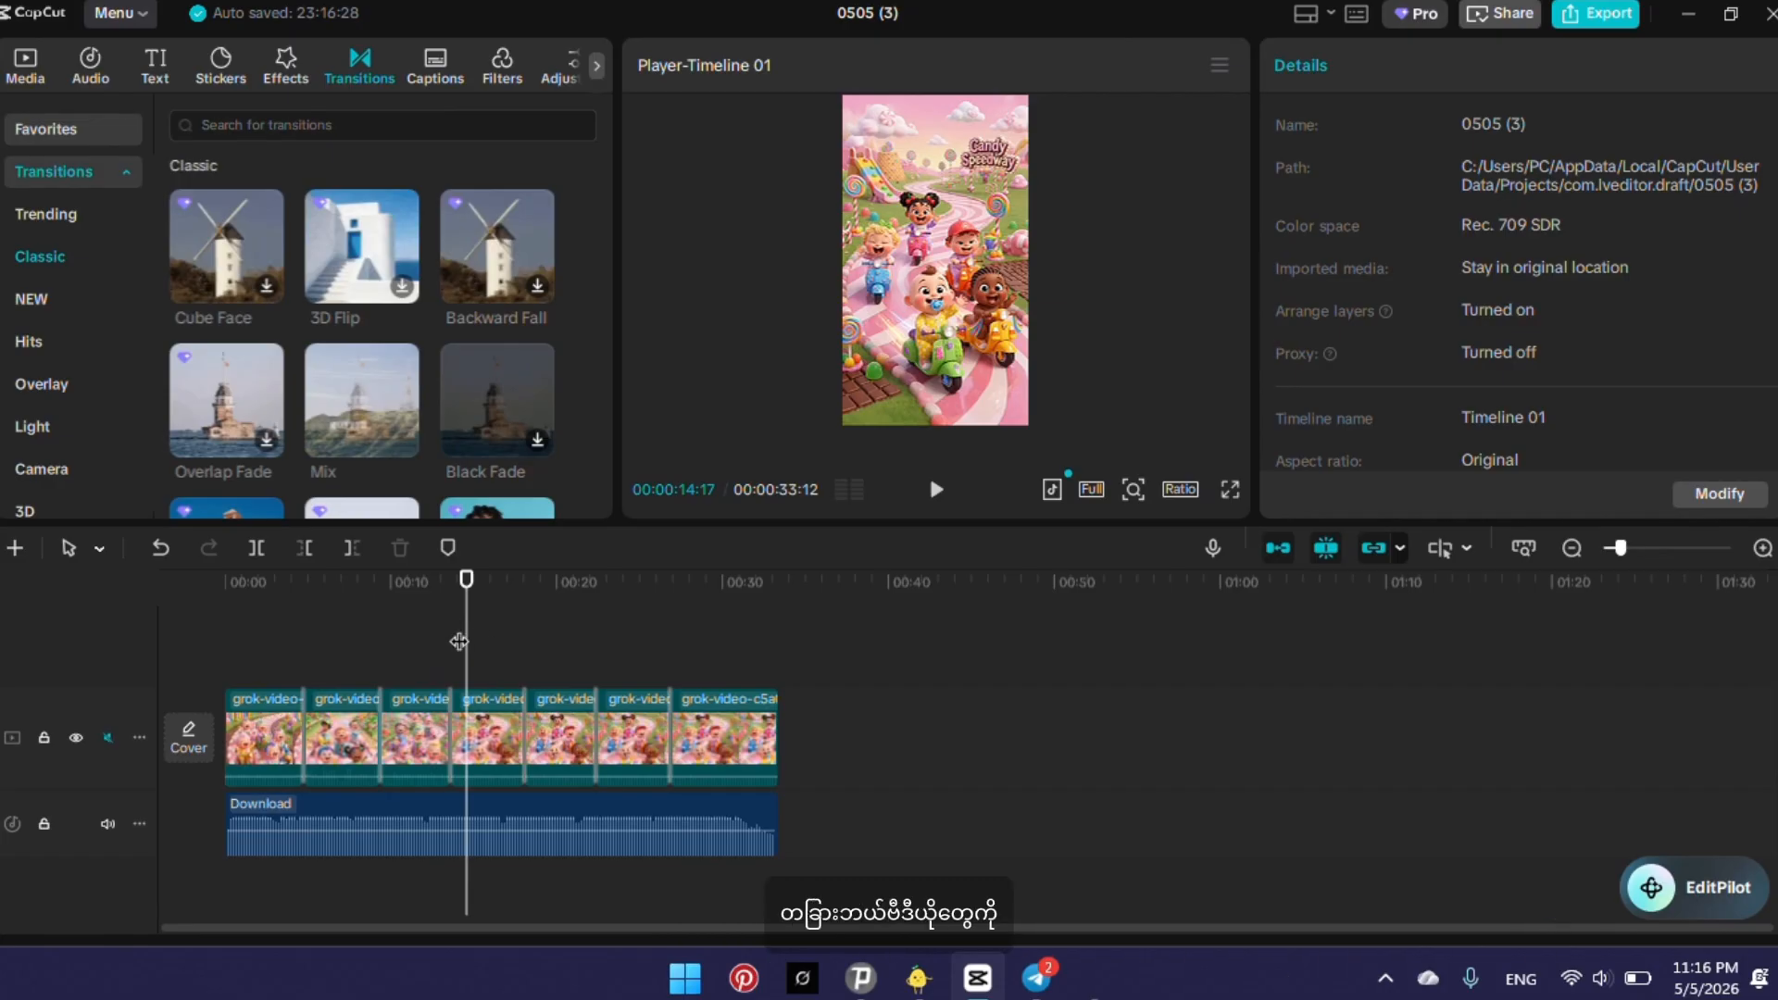
left_click_drag(459, 639, 290, 670)
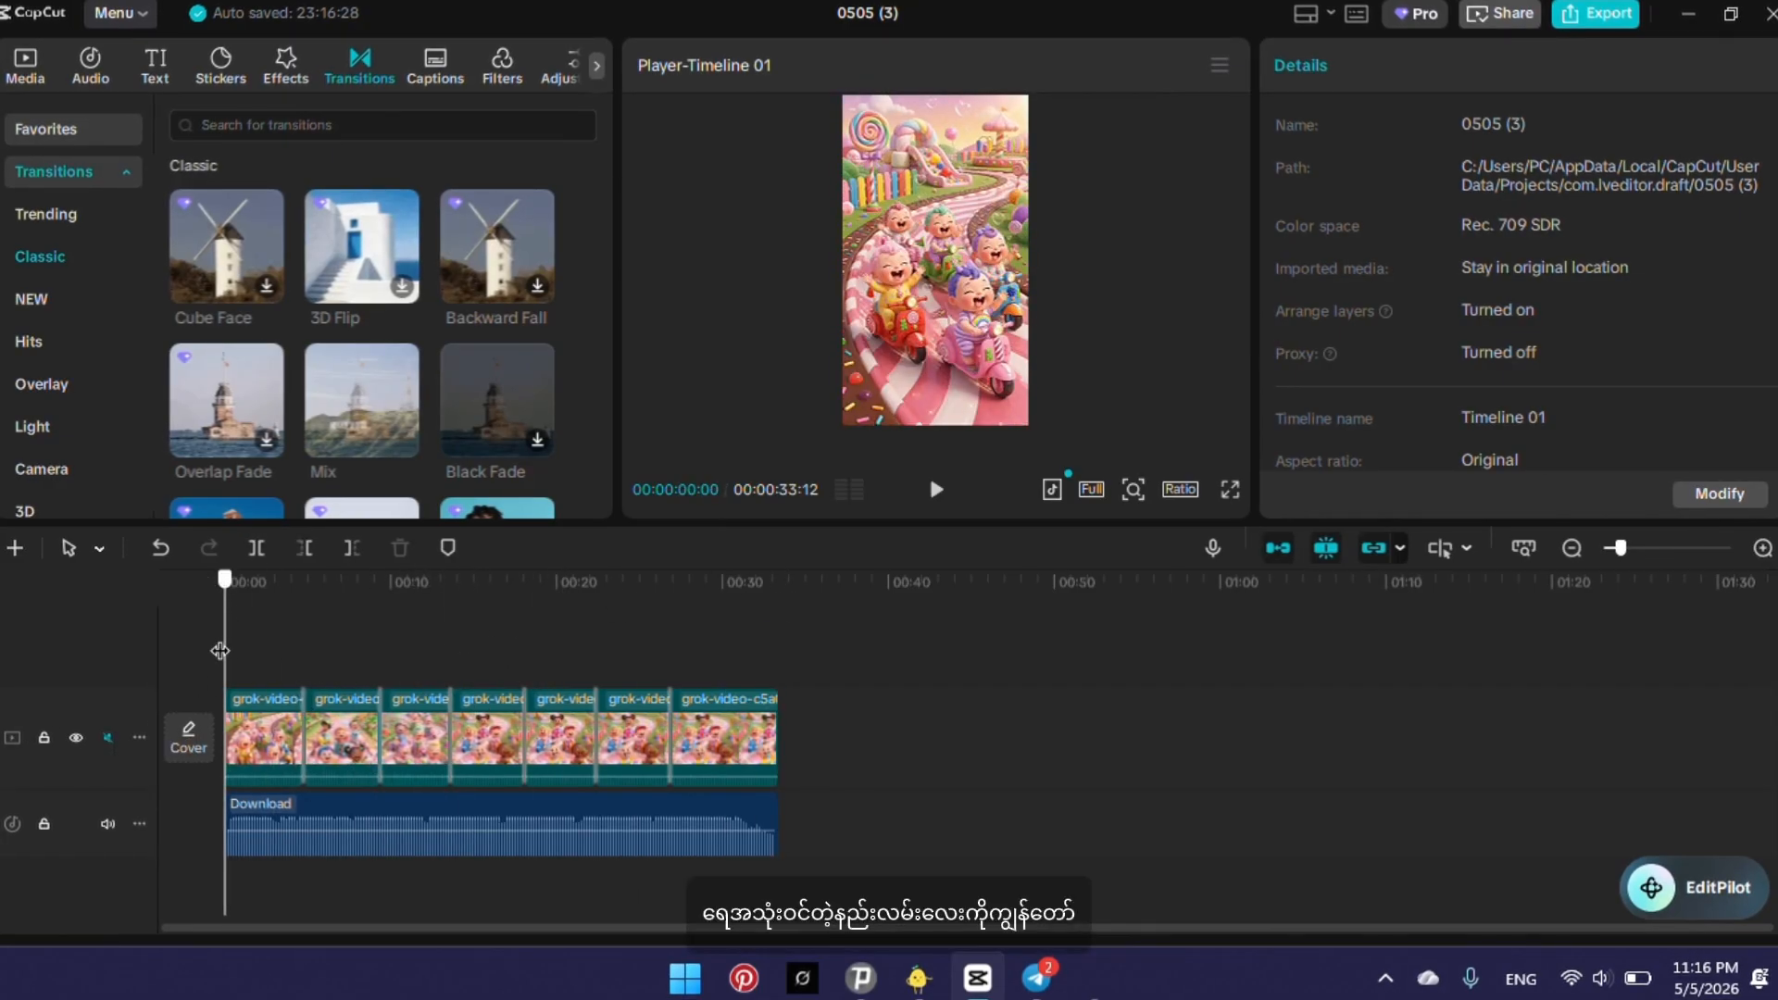
left_click_drag(220, 651, 313, 644)
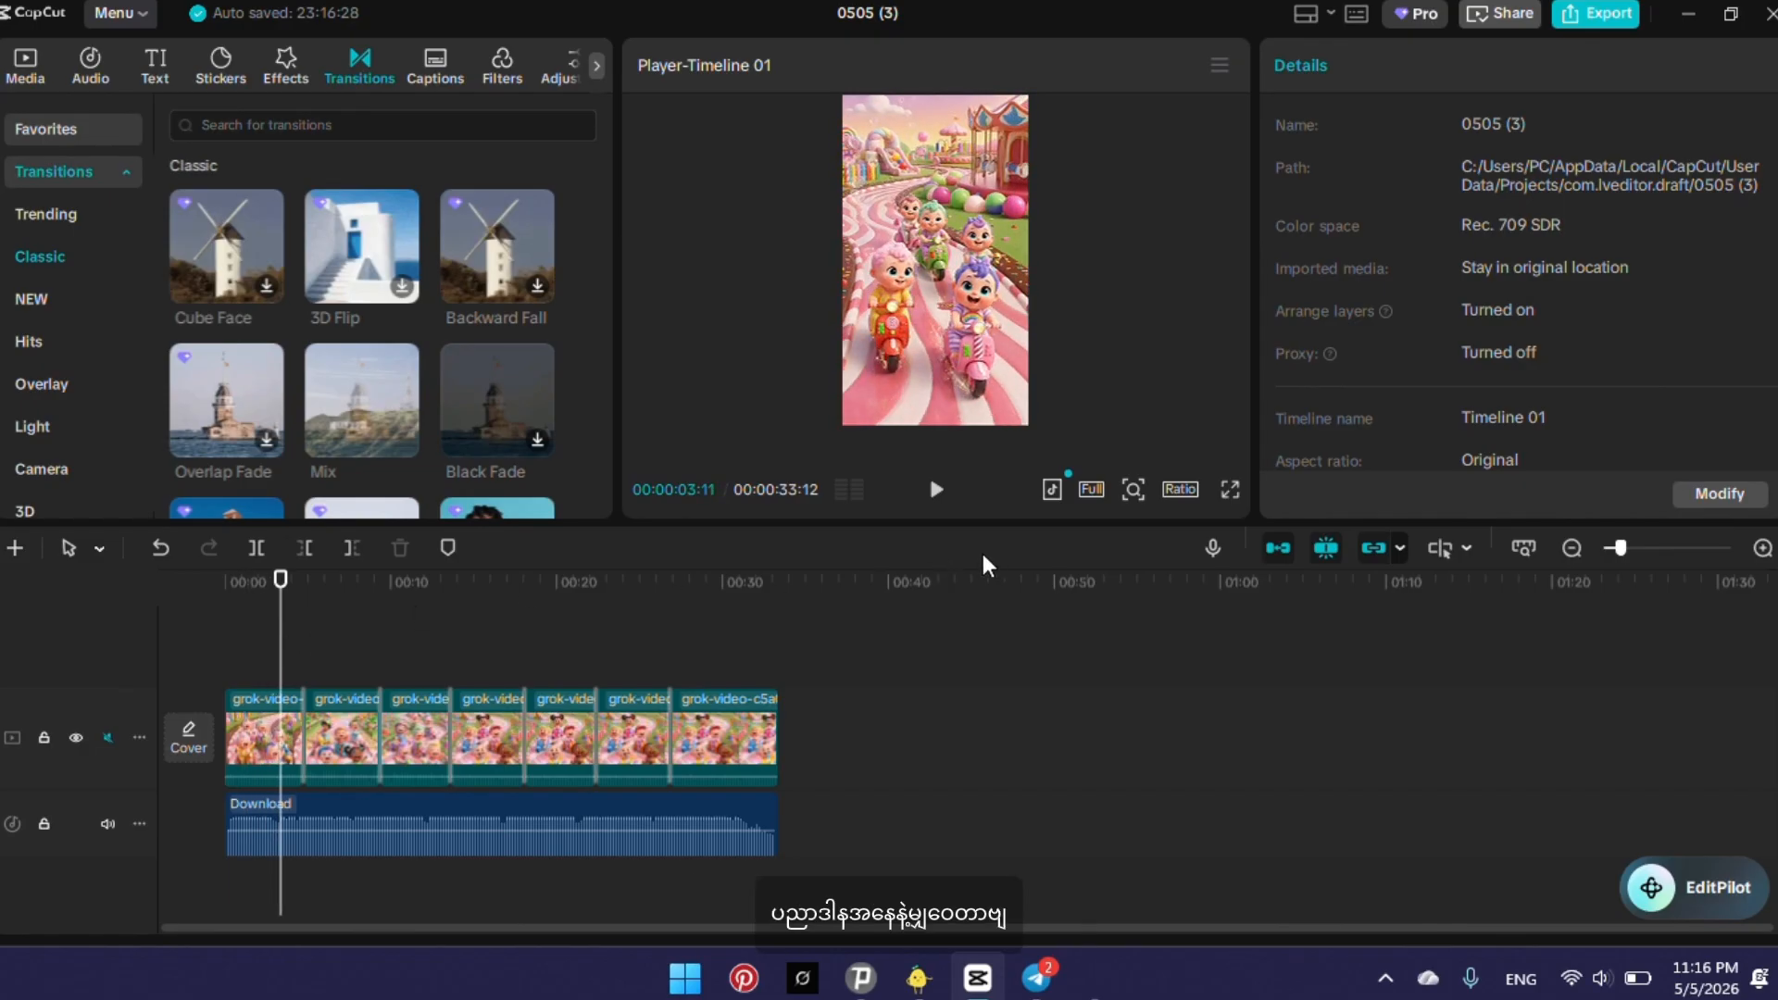
left_click(930, 500)
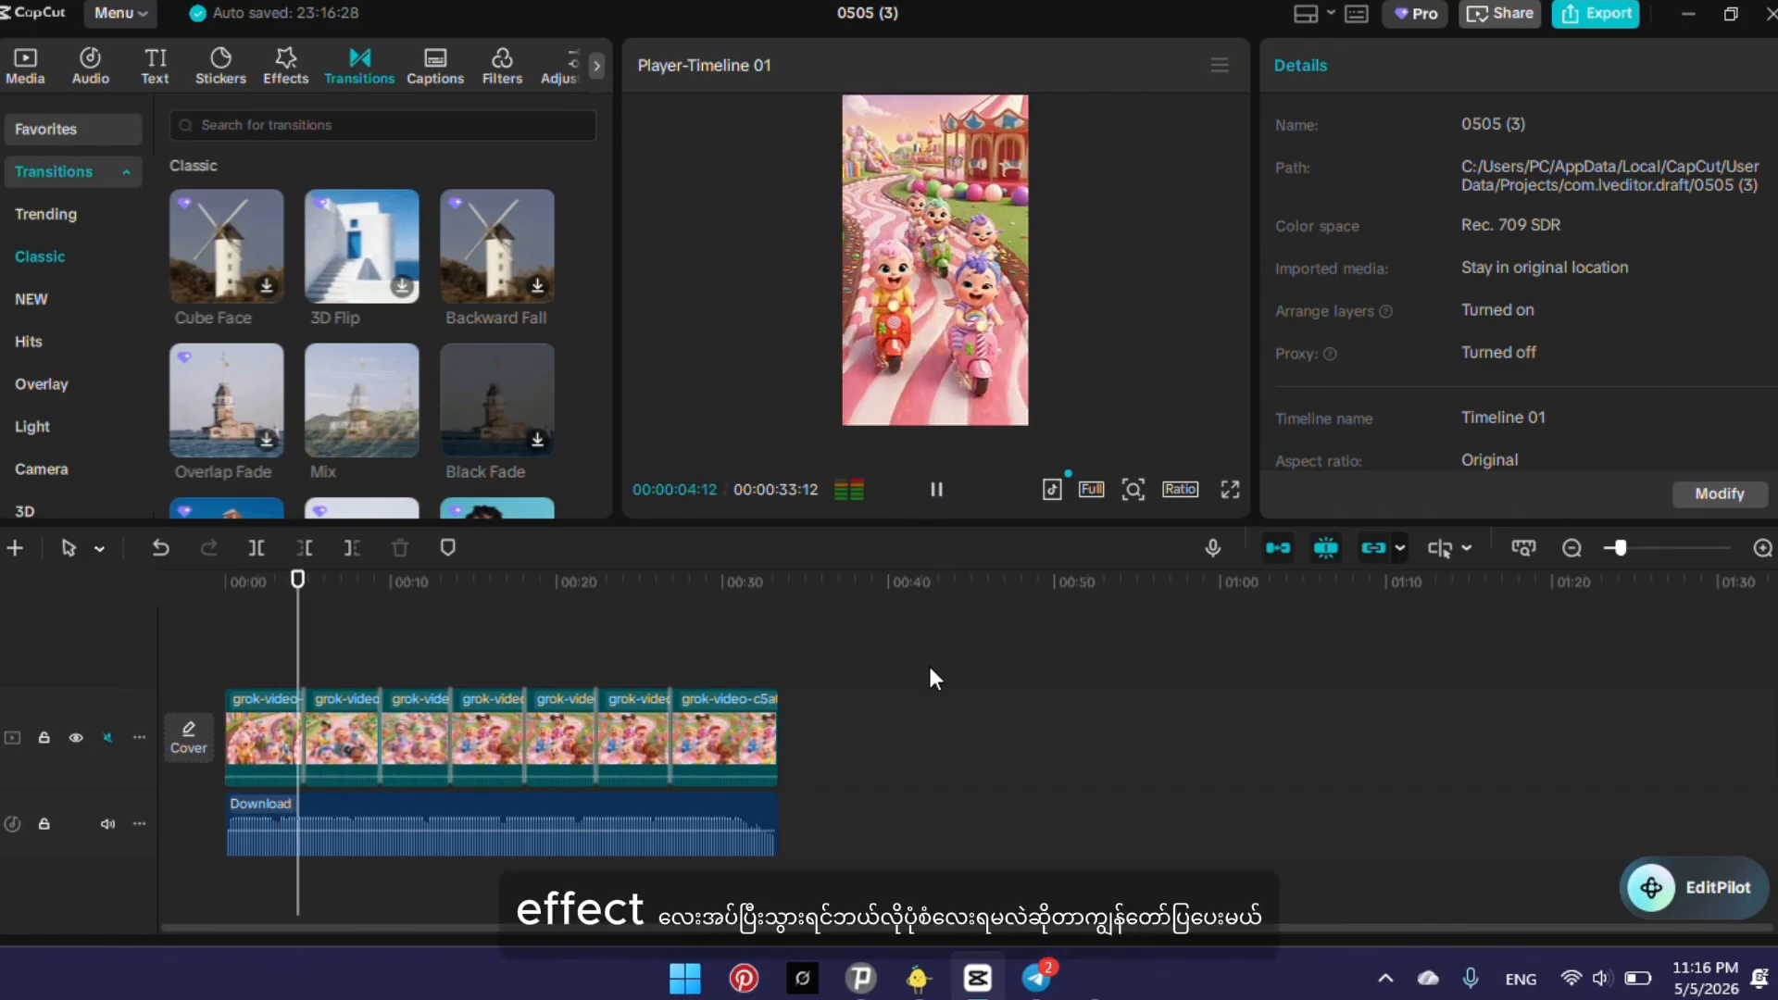
left_click(938, 491)
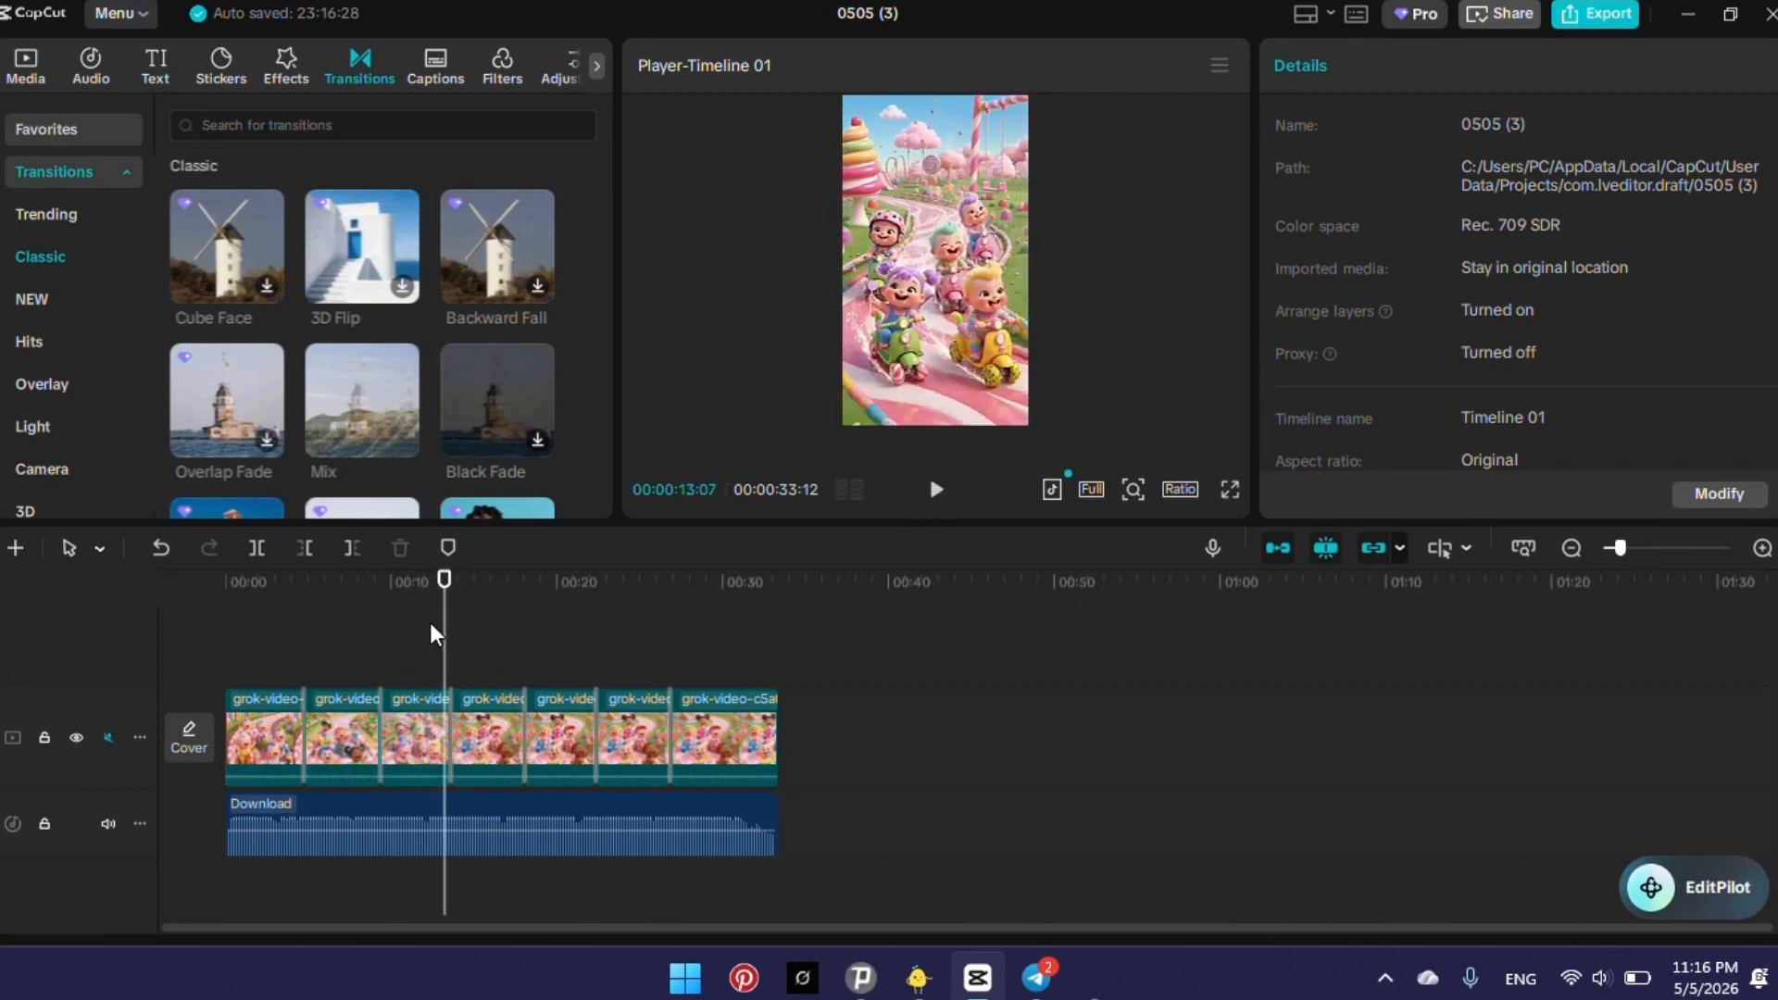
Add a default text clip above the video at the start of the timeline and extend it to the video's end.
key("Home")
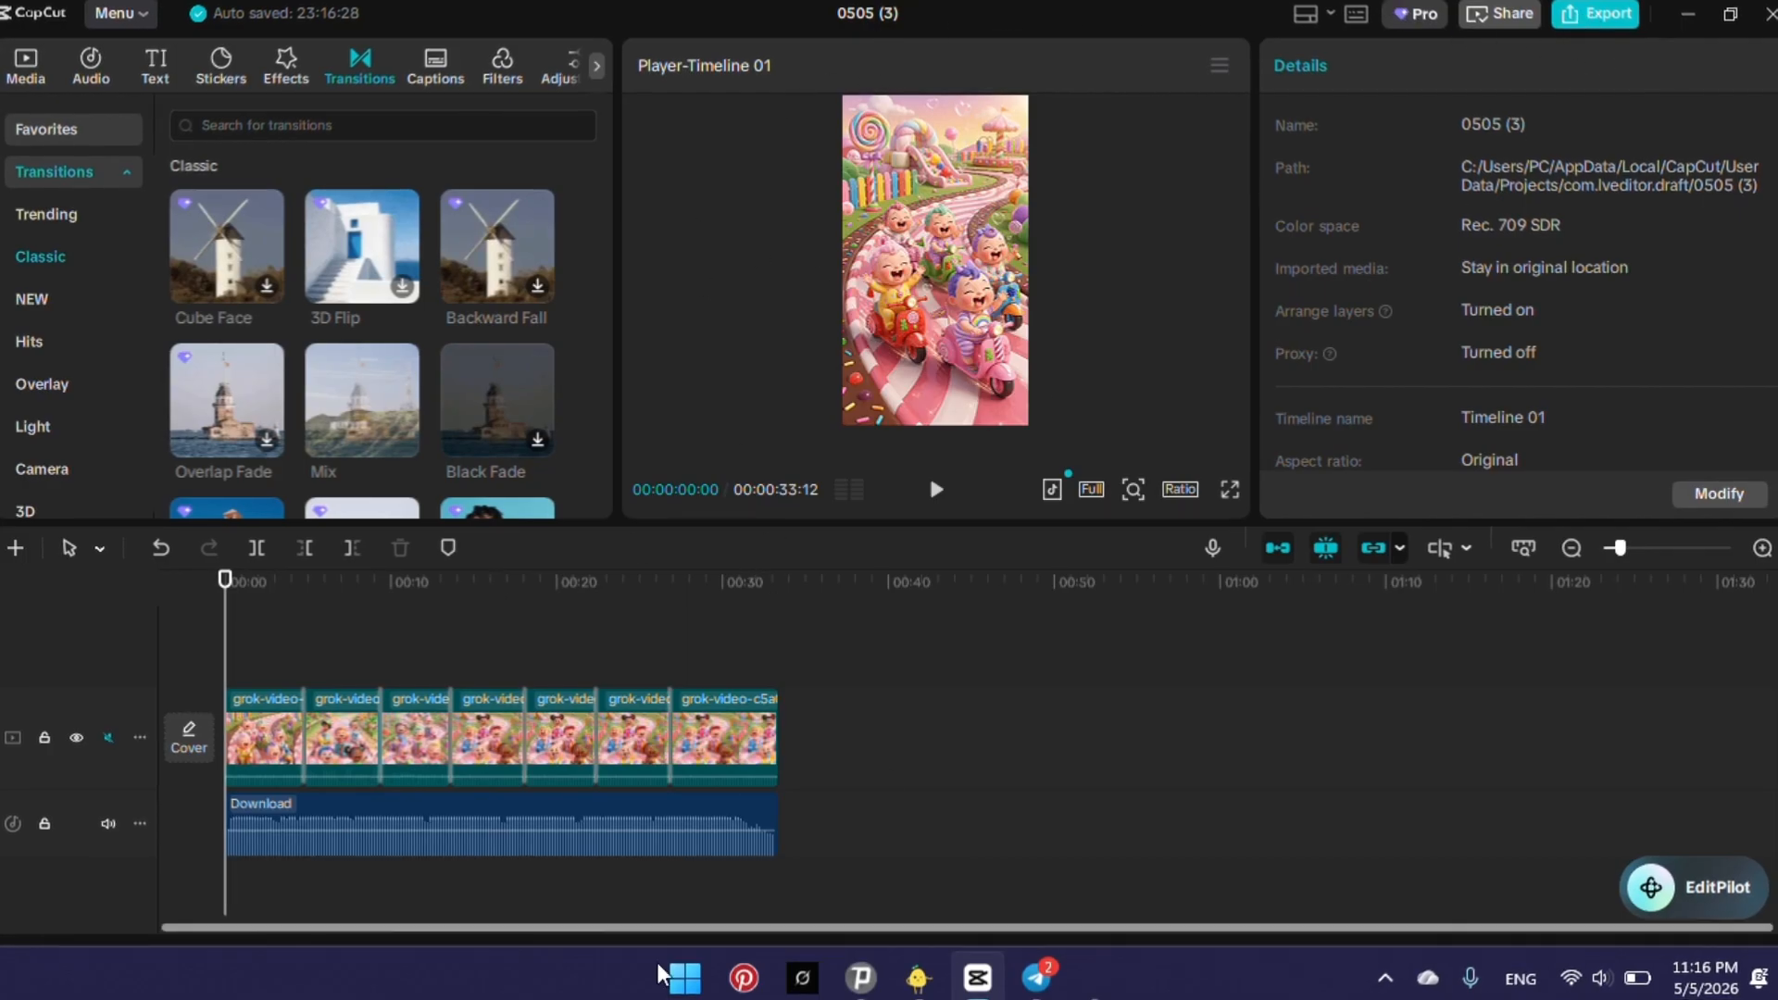
left_click(174, 68)
left_click(203, 170)
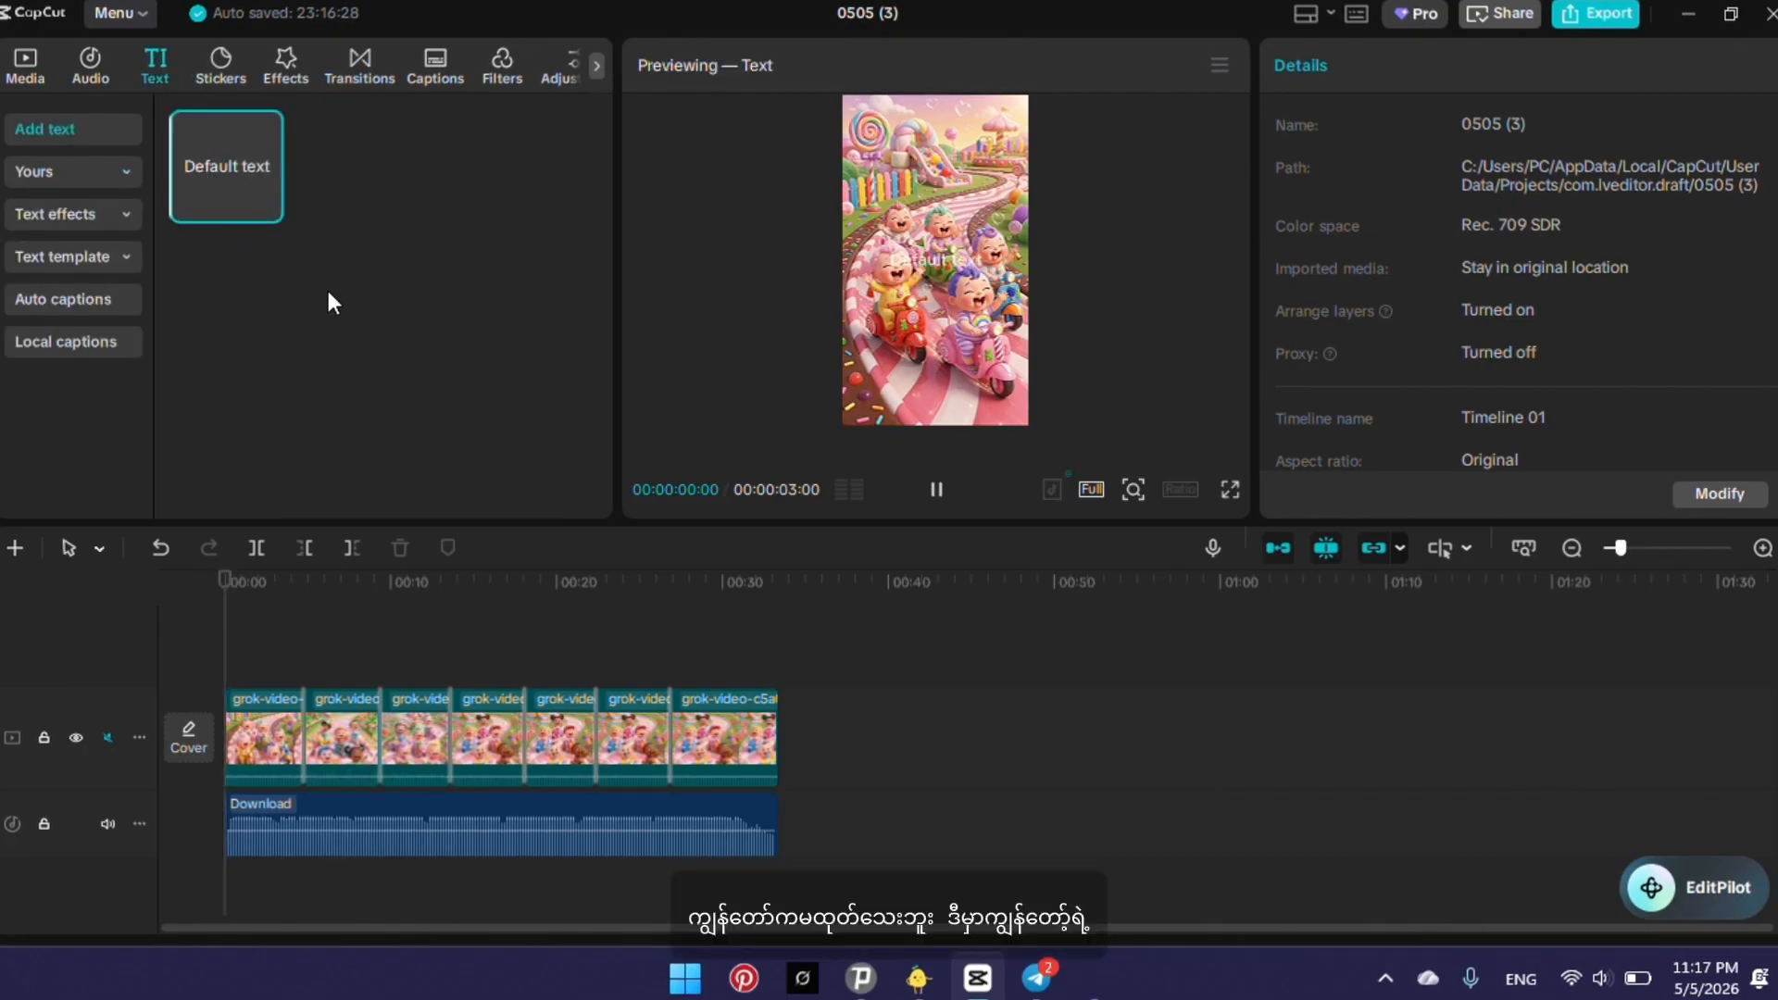
left_click_drag(225, 158, 260, 676)
left_click(260, 678)
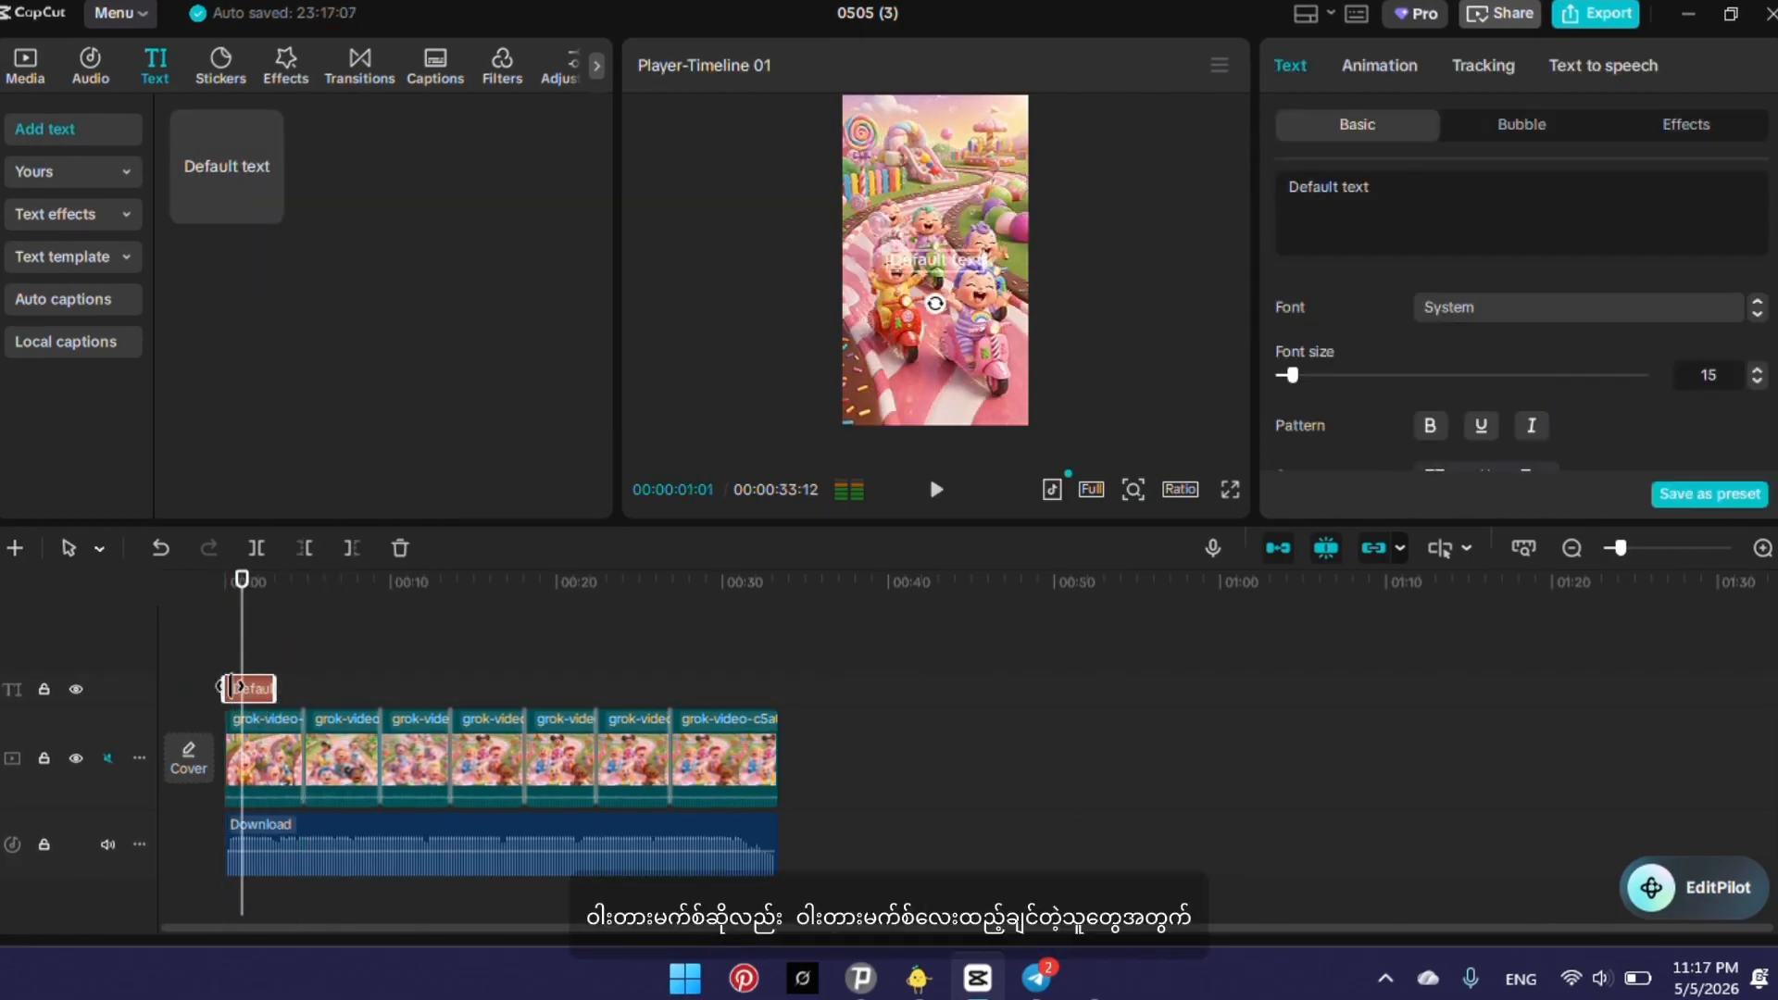
left_click_drag(257, 688, 768, 682)
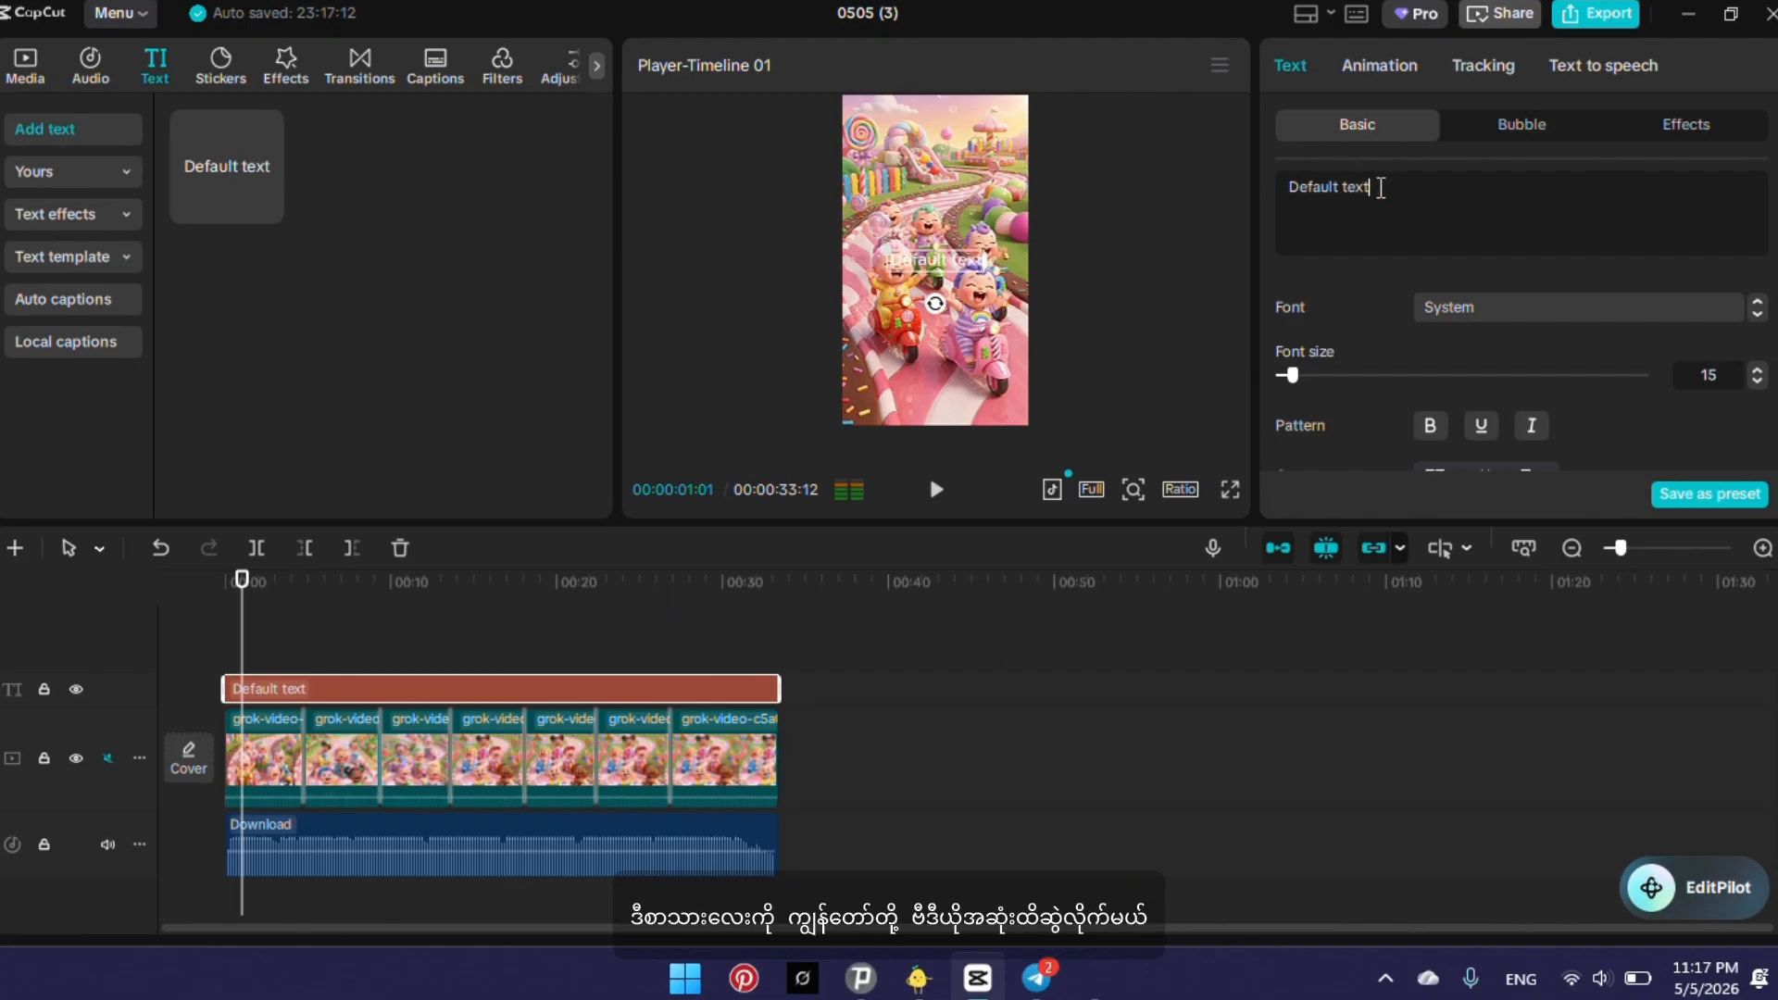
Replace the default text with STARRY RHYMES and nudge it slightly within the frame.
key("BackSpace")
key("BackSpace")
key("BackSpace")
key("BackSpace")
key("BackSpace")
key("BackSpace")
key("BackSpace")
key("BackSpace")
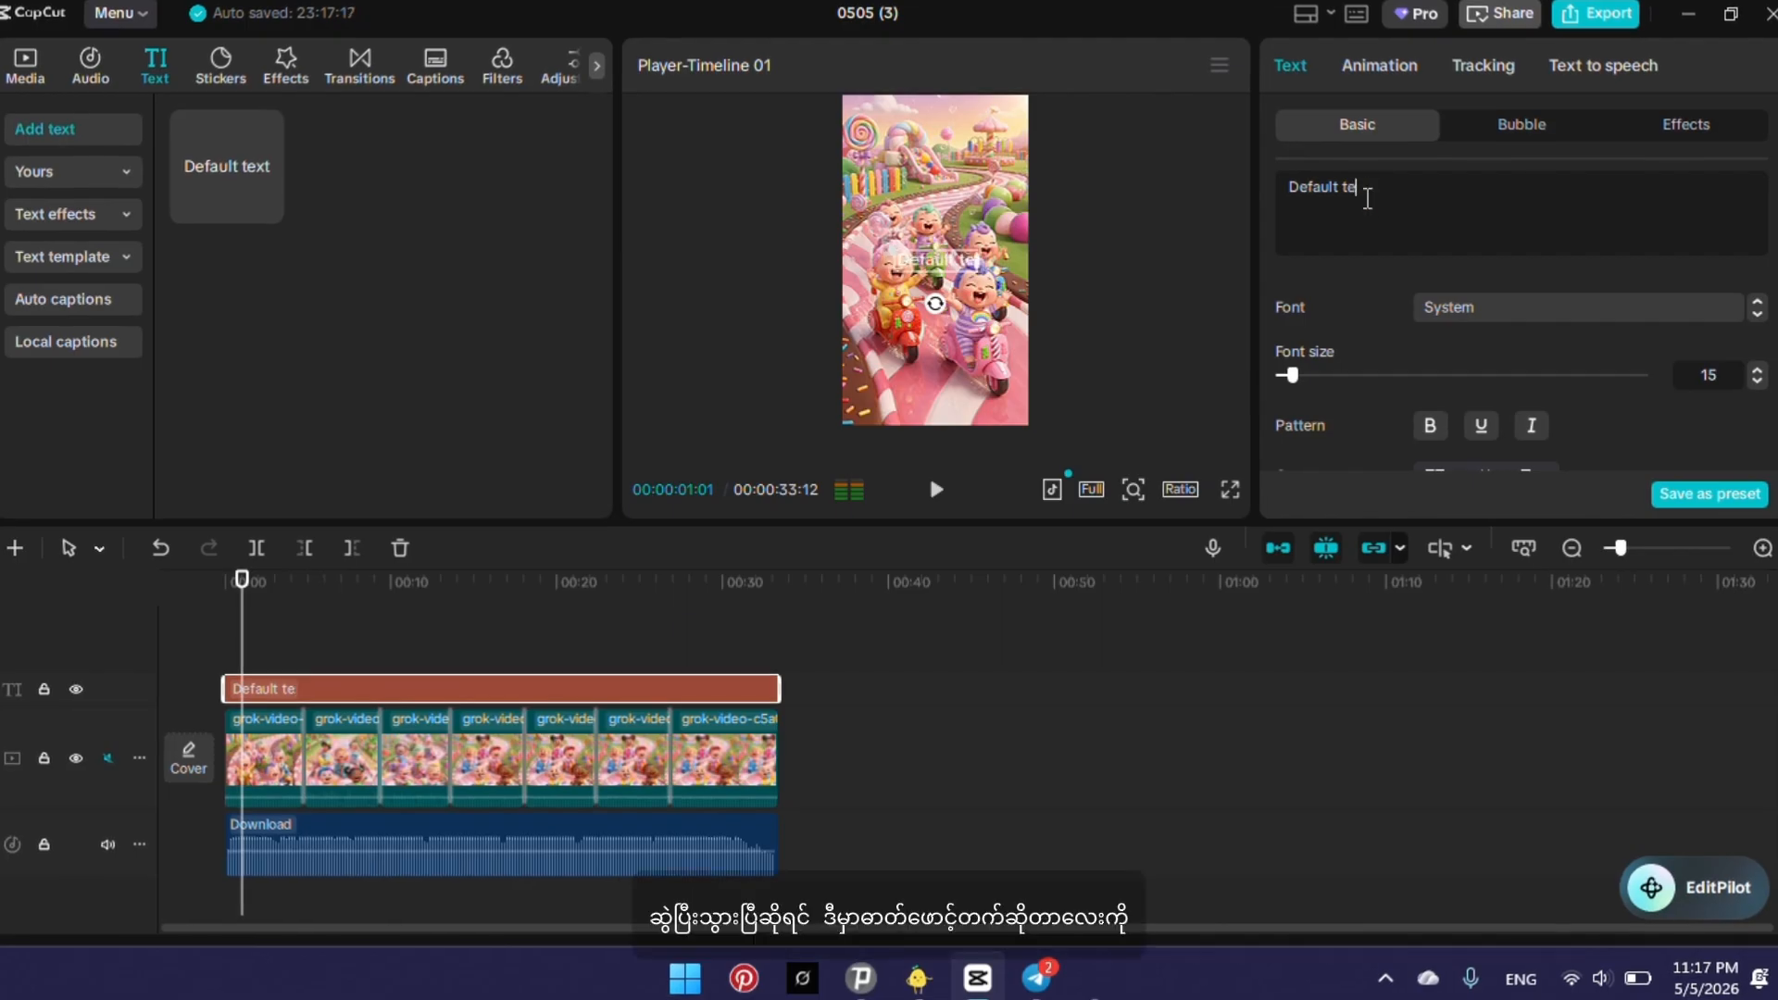
key("BackSpace")
key("BackSpace")
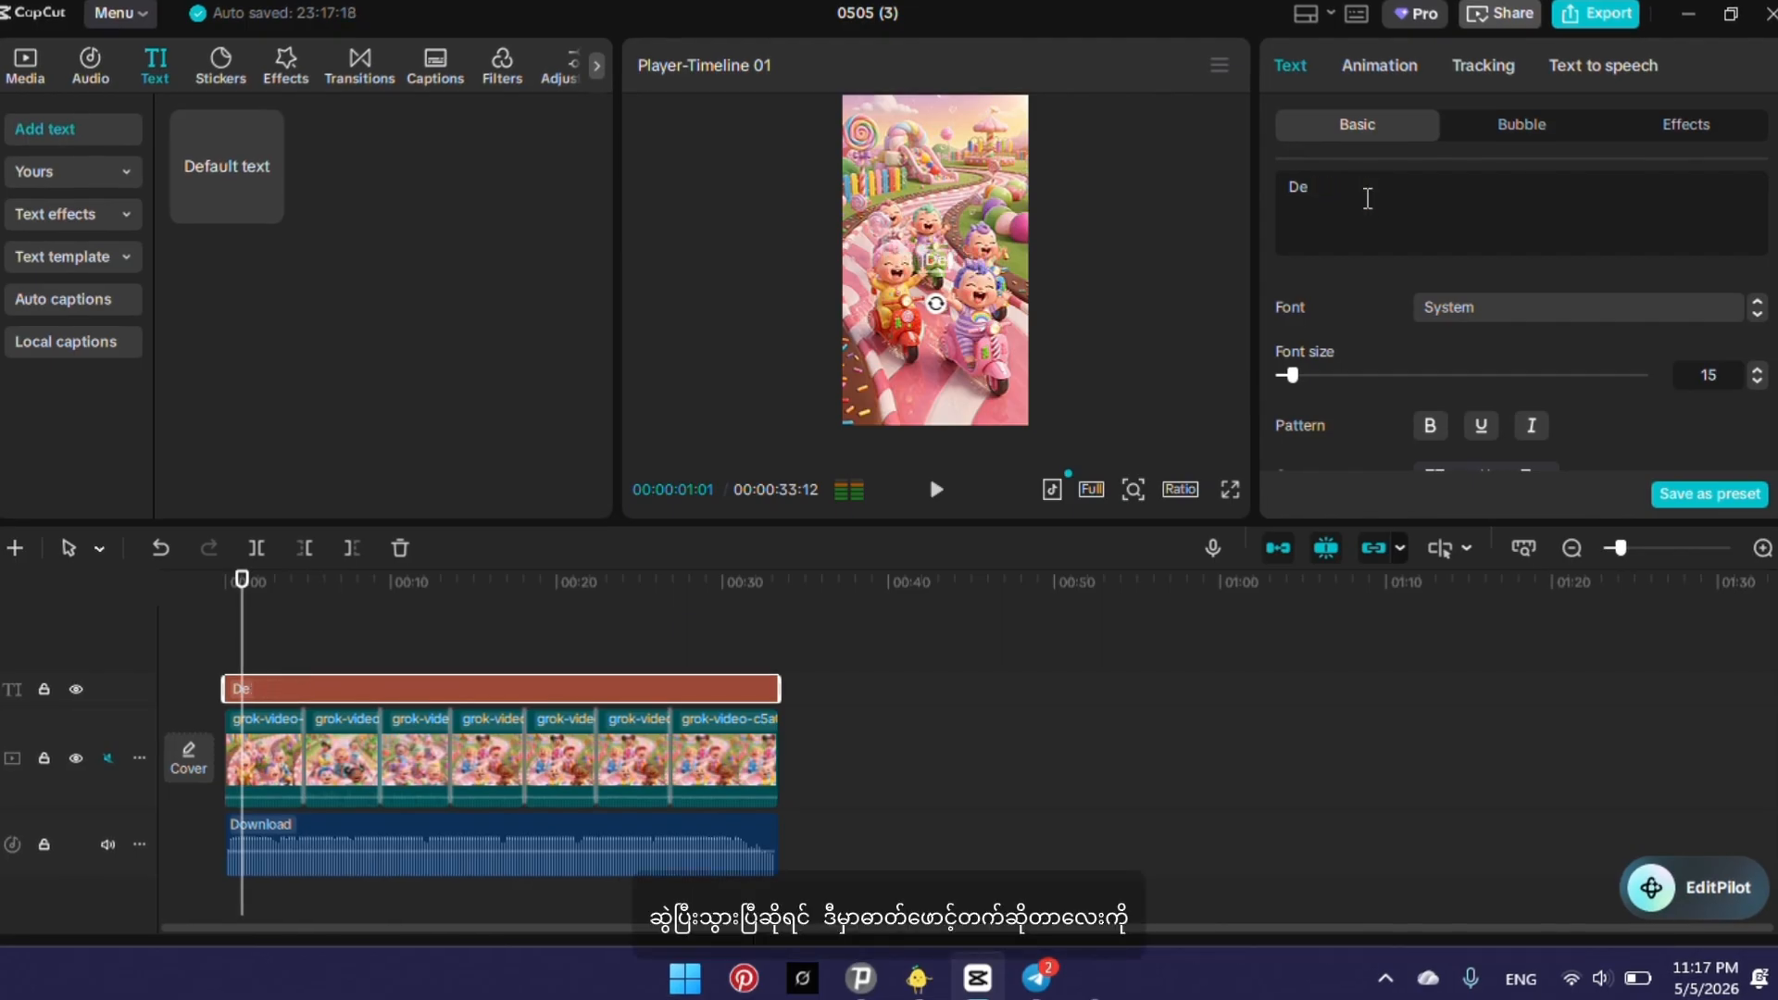
key("BackSpace")
key("BackSpace")
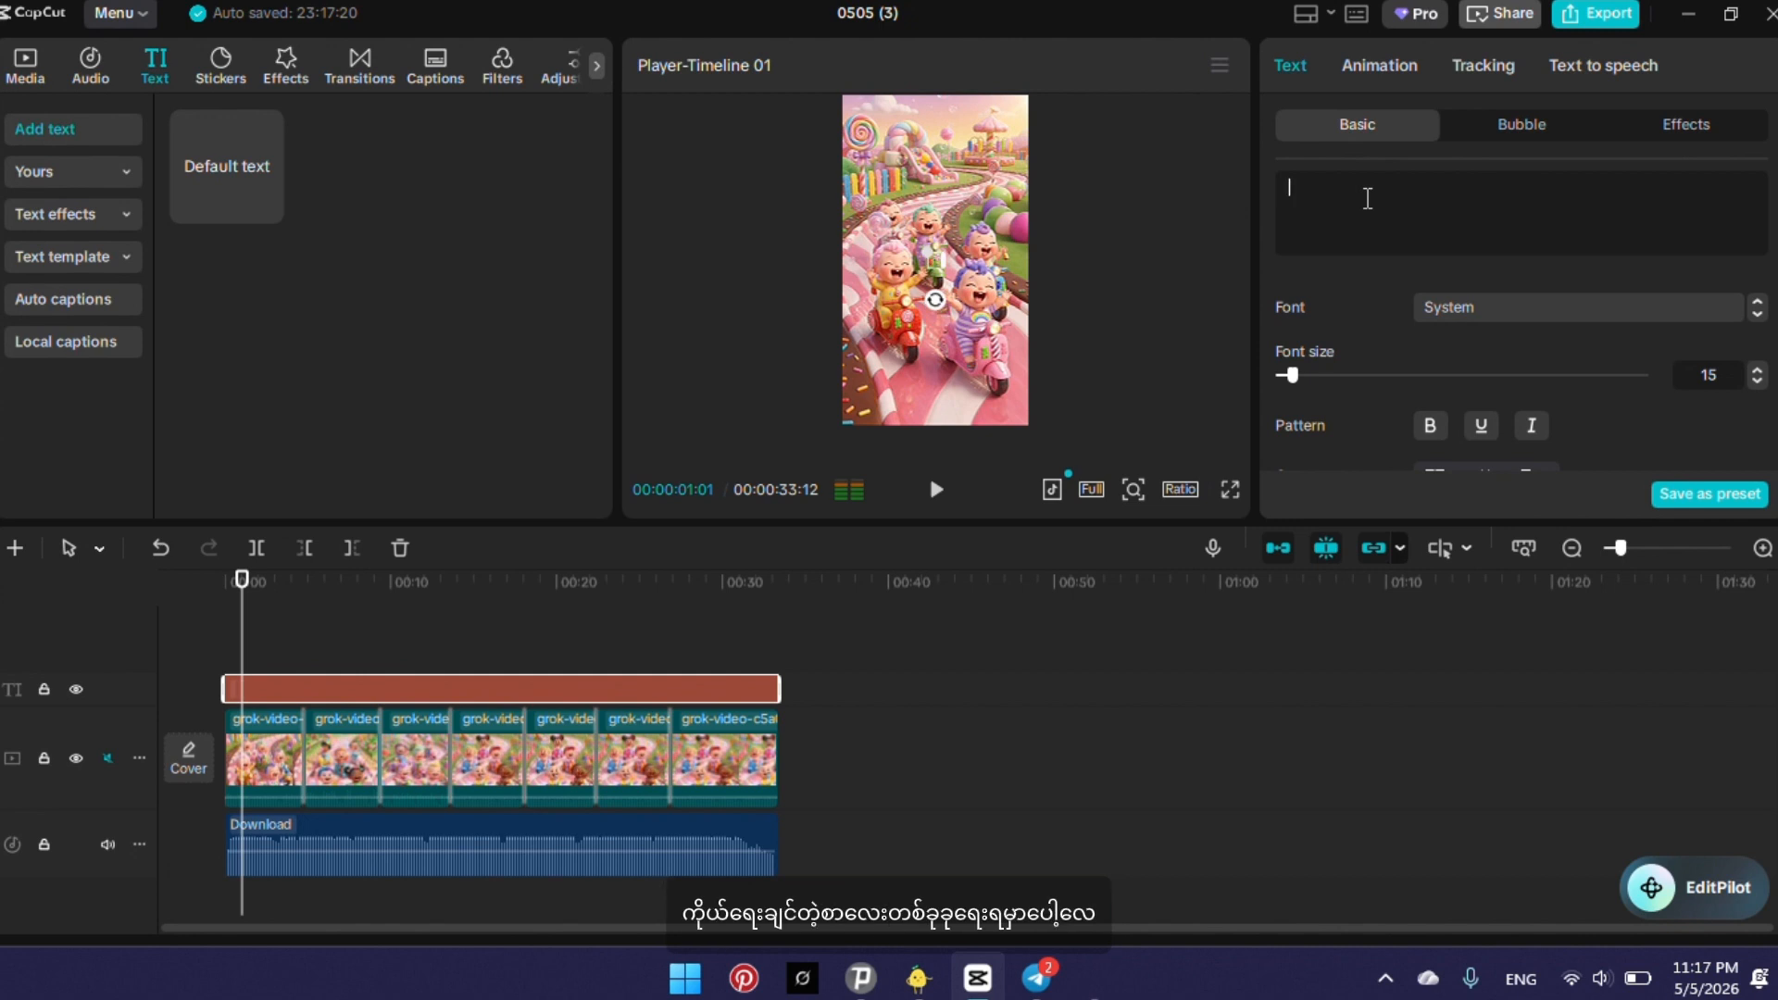
type("ST")
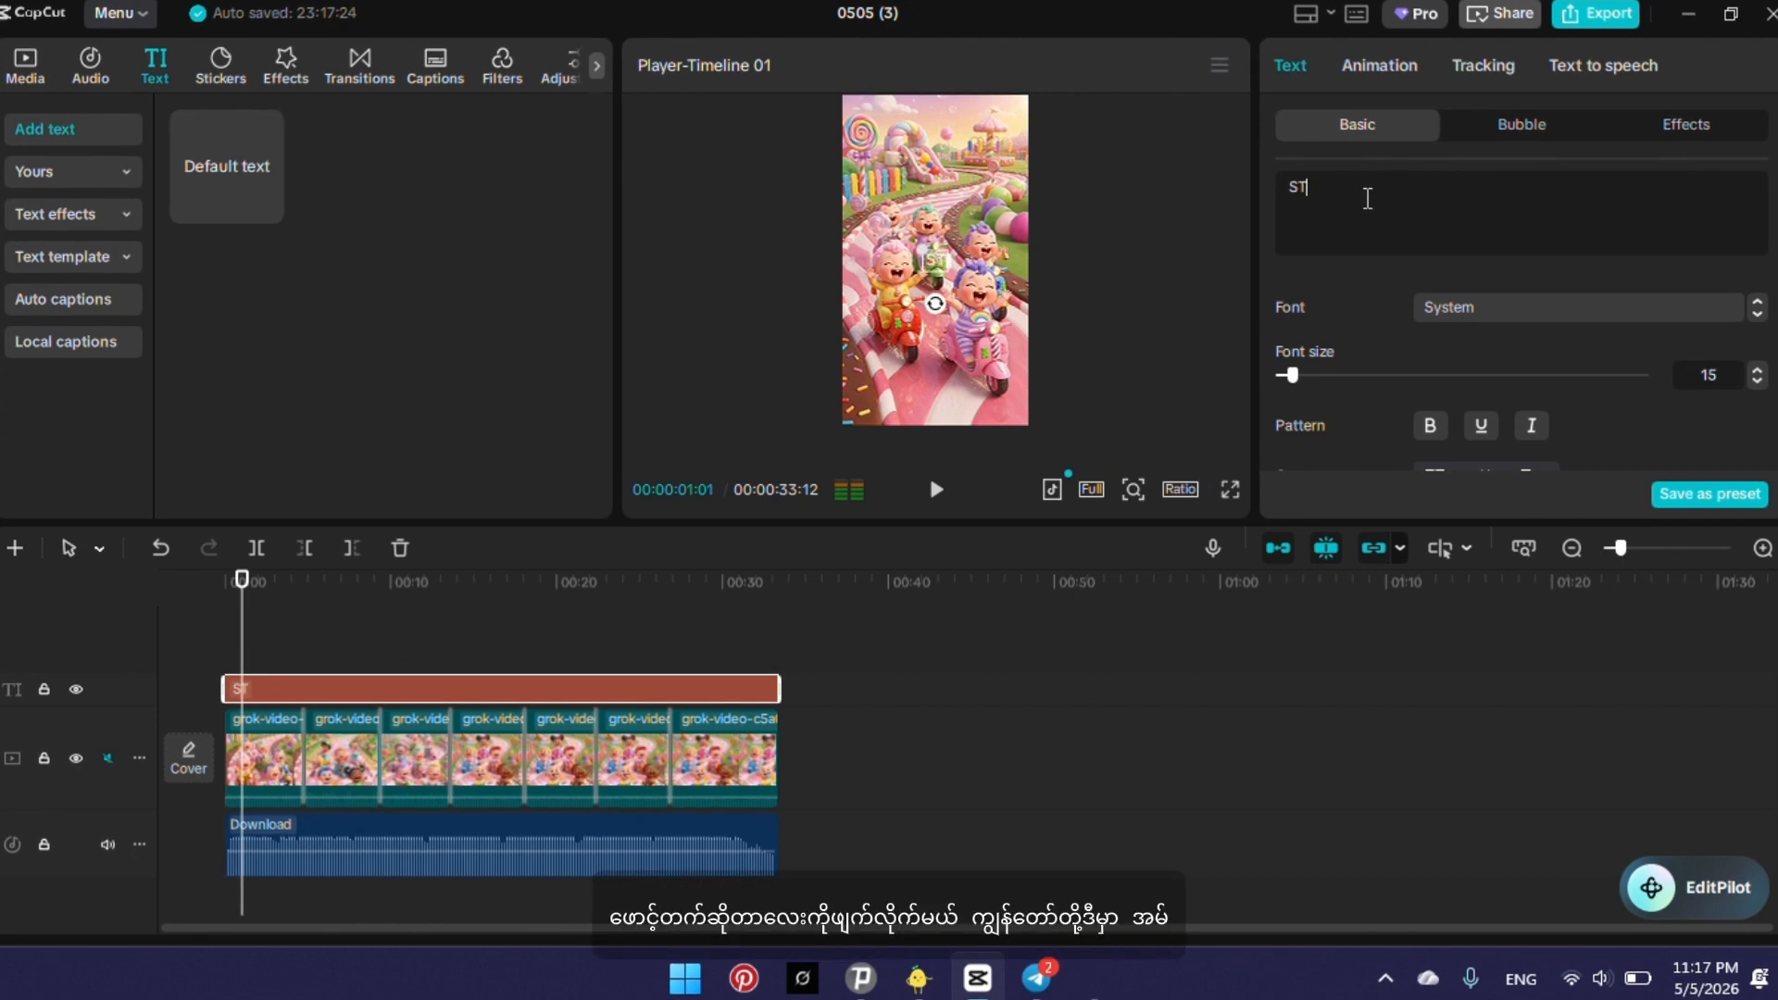
type("ARRY RHY")
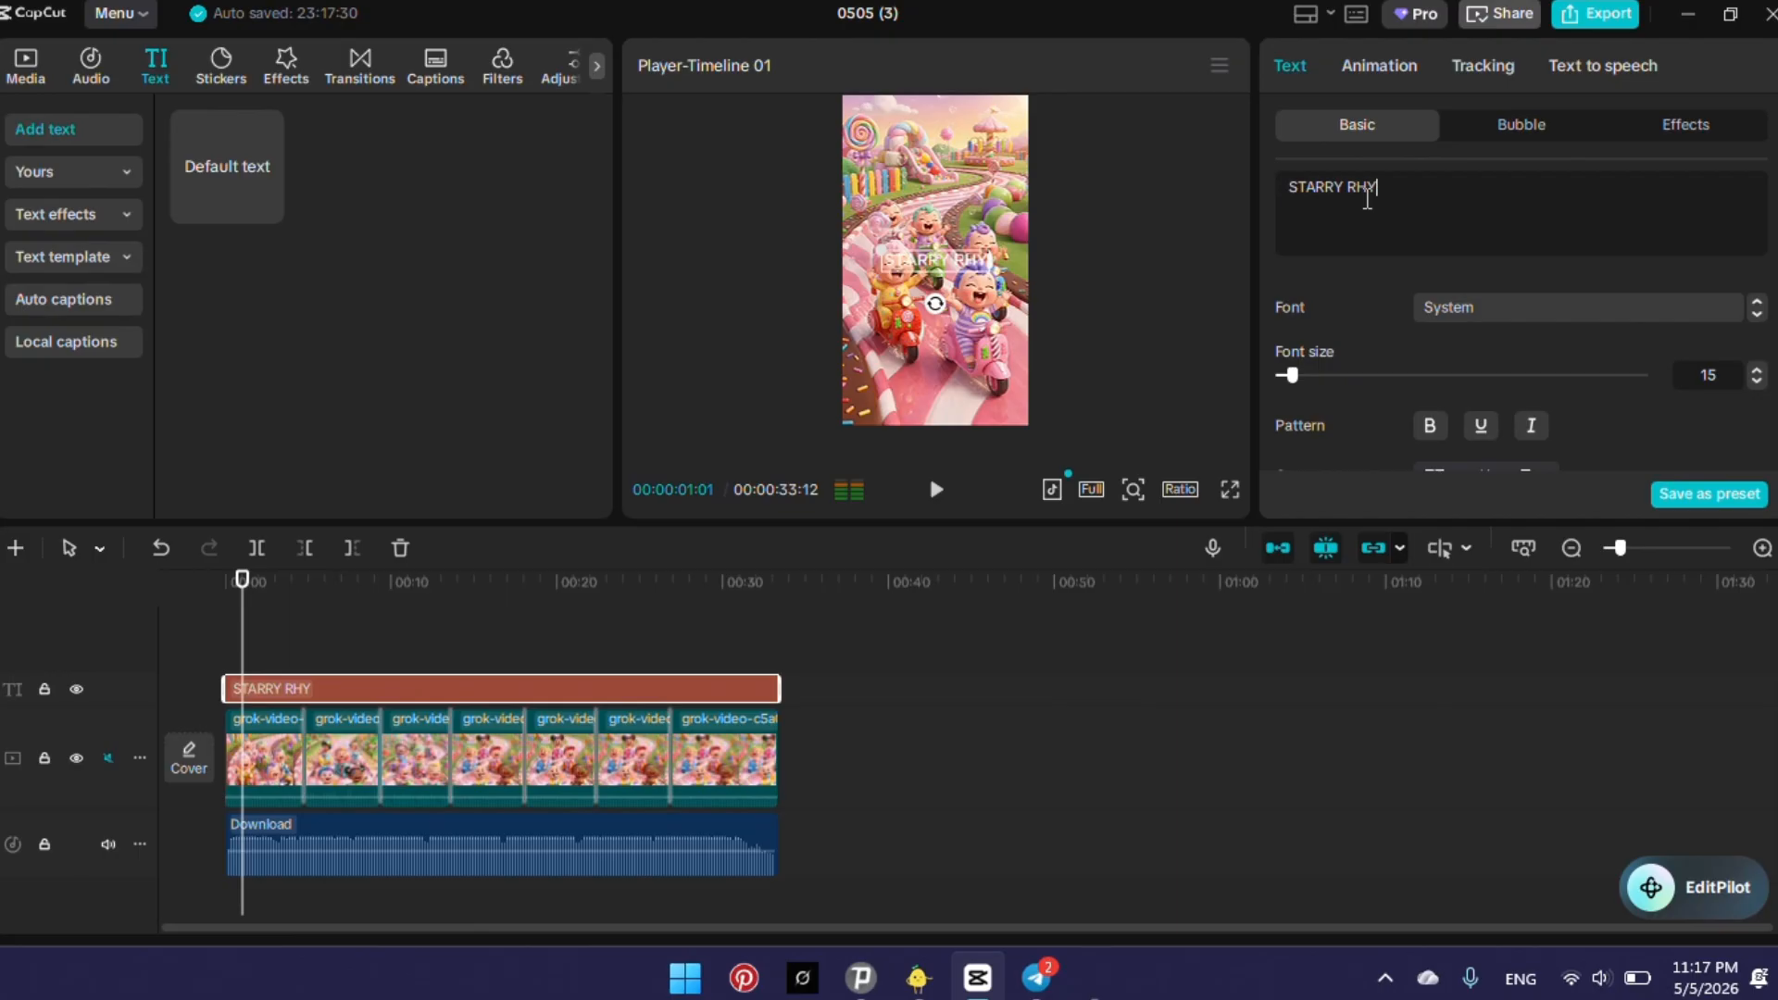
type("MES")
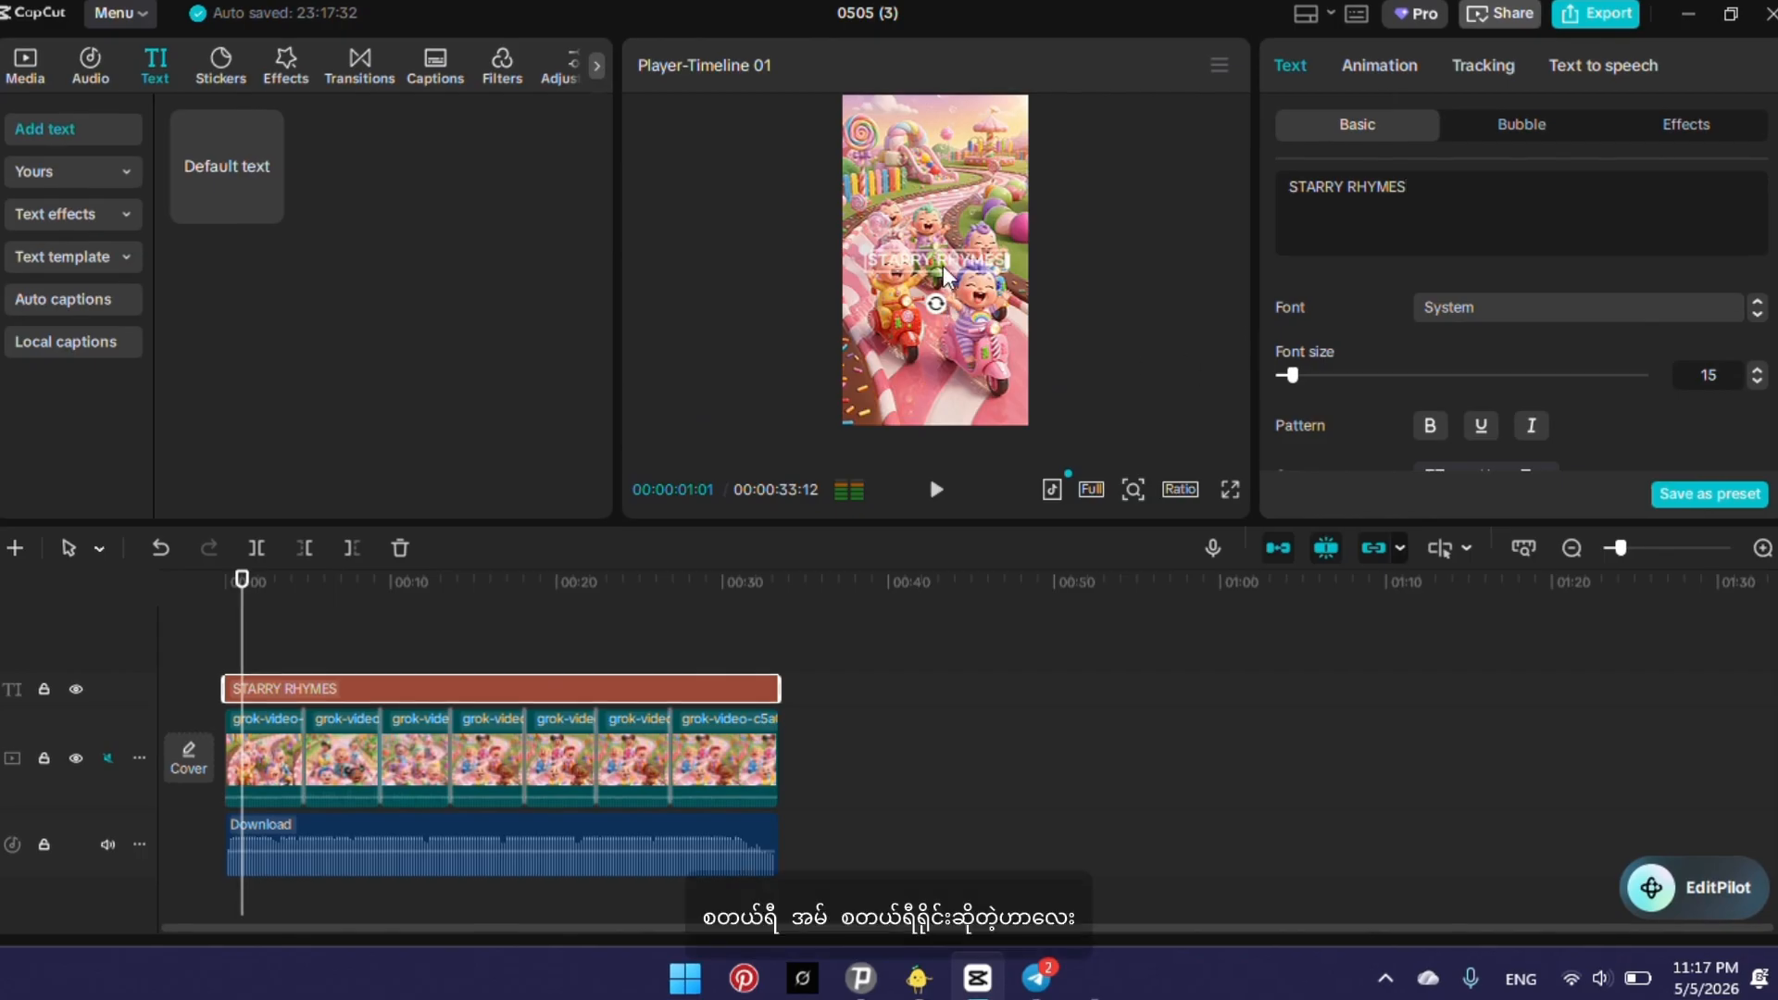
mouse_move(936, 259)
left_mouse_down()
mouse_move(915, 157)
mouse_move(951, 165)
mouse_move(913, 107)
mouse_move(986, 165)
mouse_move(946, 246)
left_mouse_up()
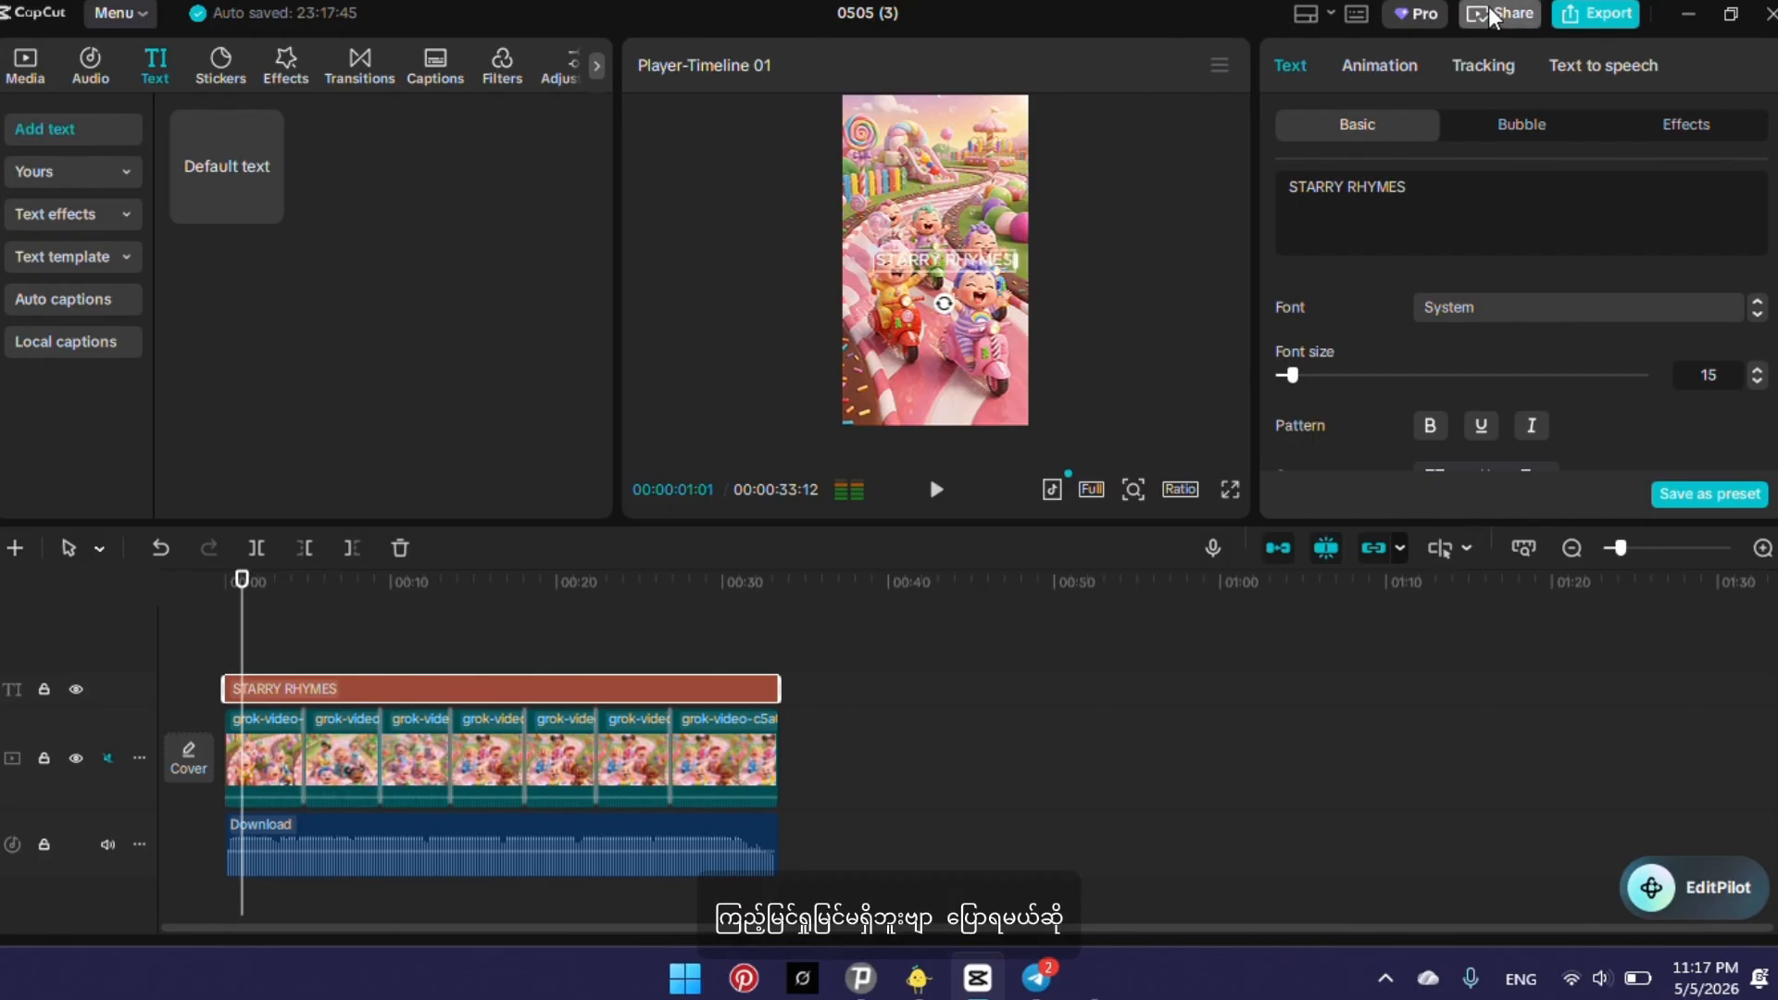
Apply the black-lettered text effect with colourful paint splatter to the STARRY RHYMES text.
left_click(1679, 131)
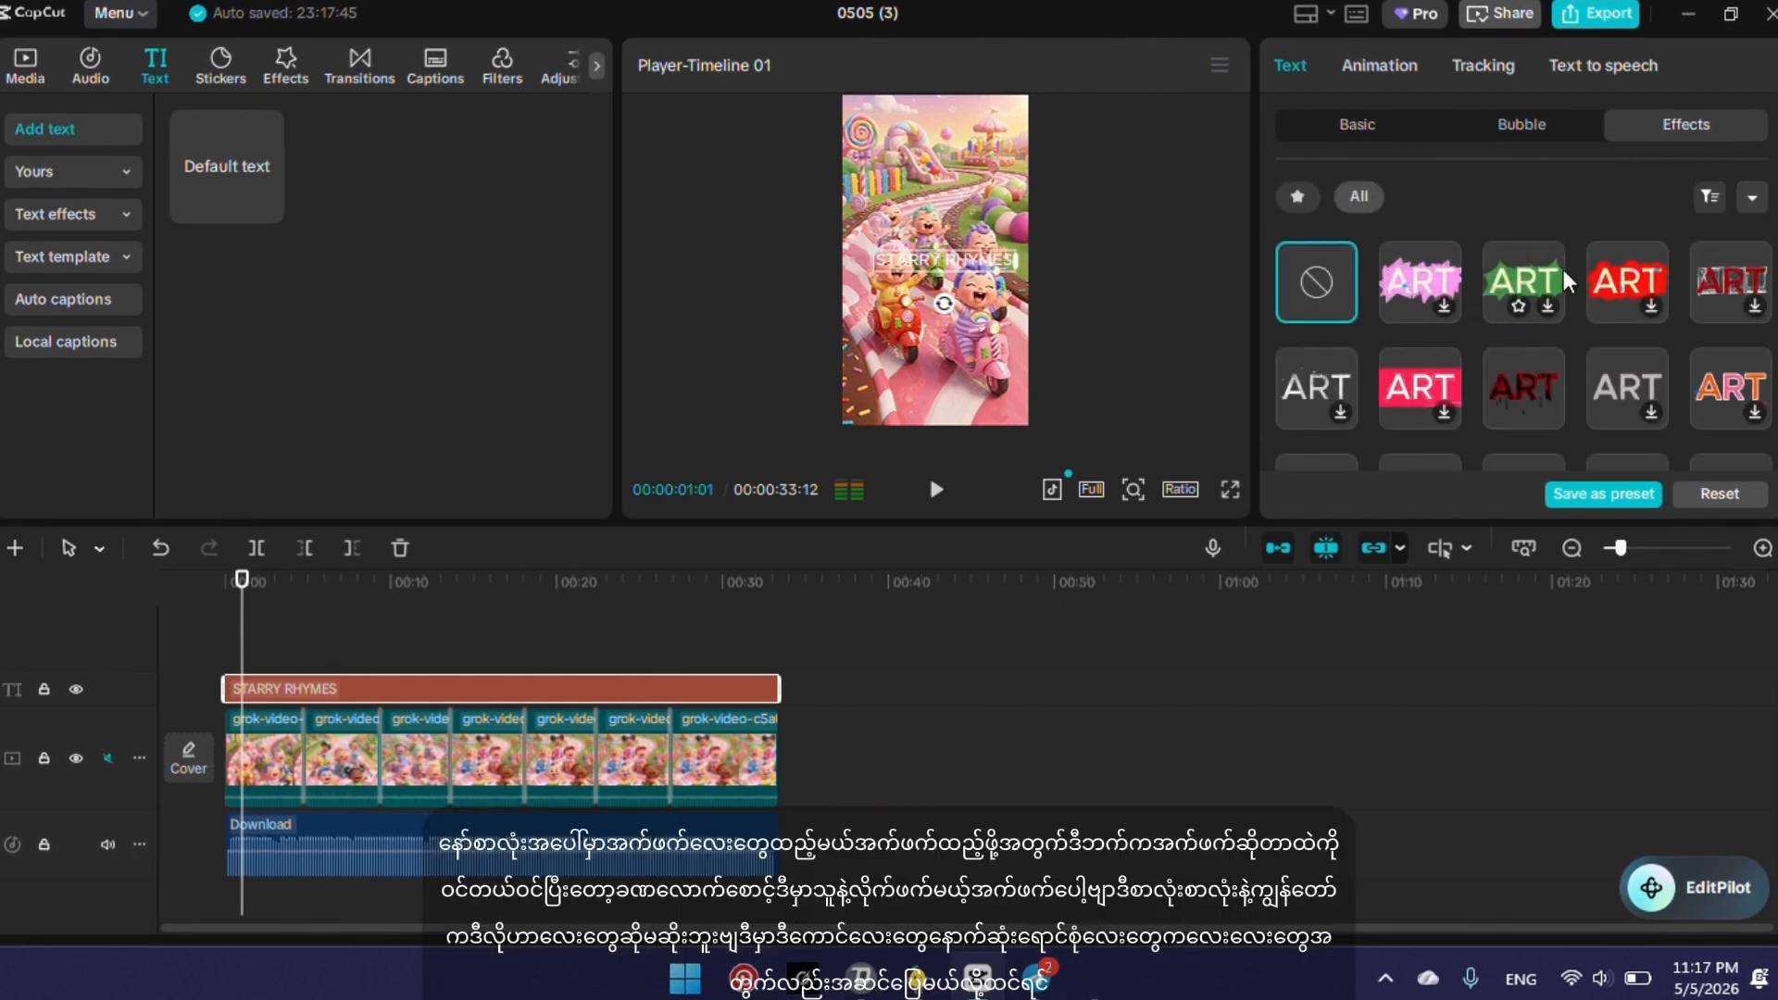
scroll(1563, 270, "down", 2)
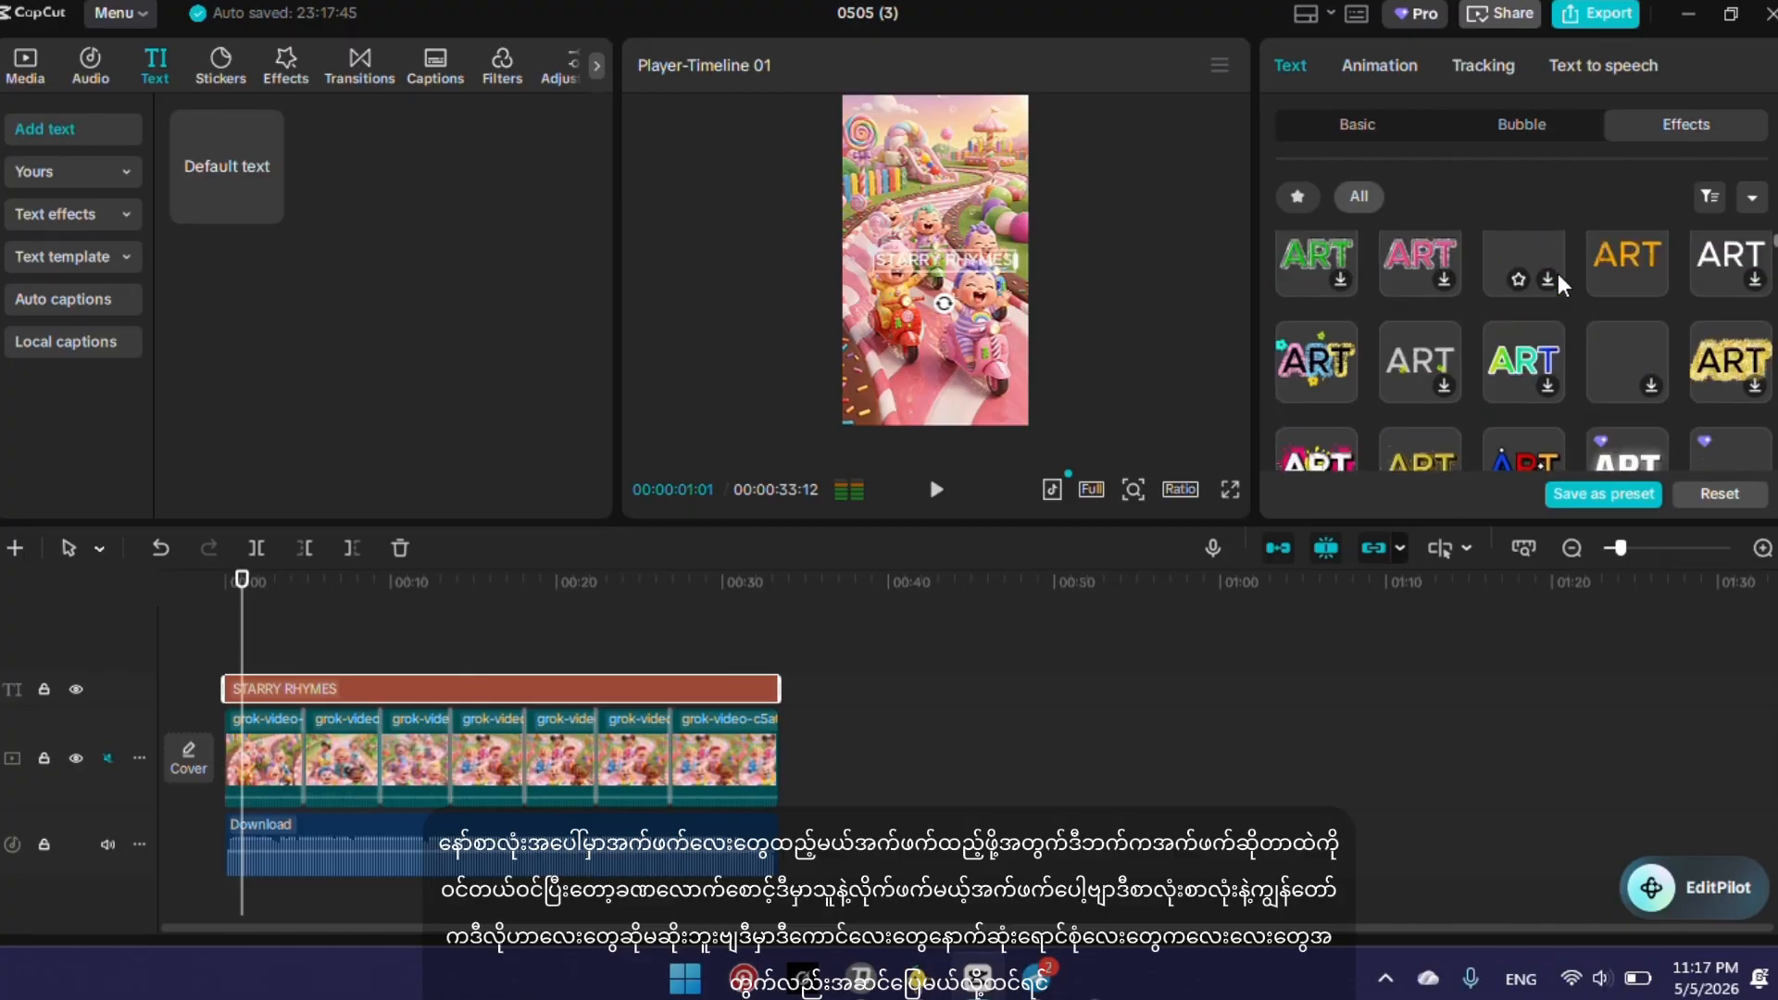
scroll(1307, 415, "down", 1)
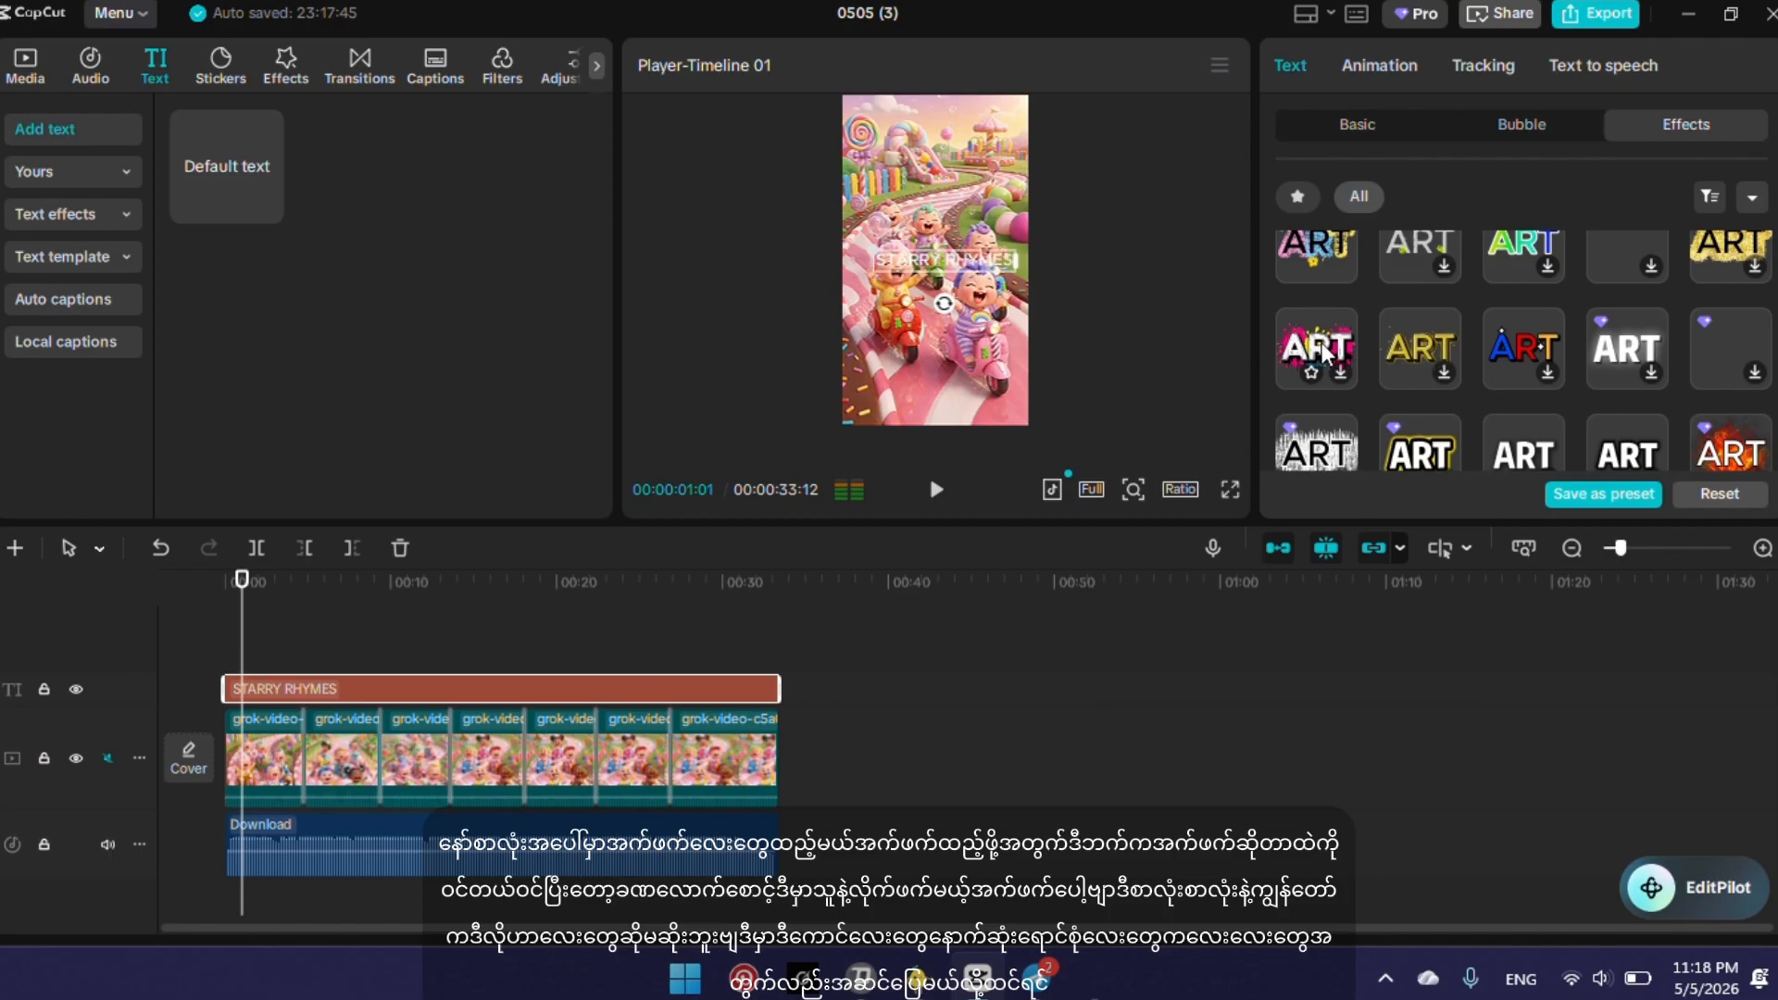
scroll(1325, 347, "down", 1)
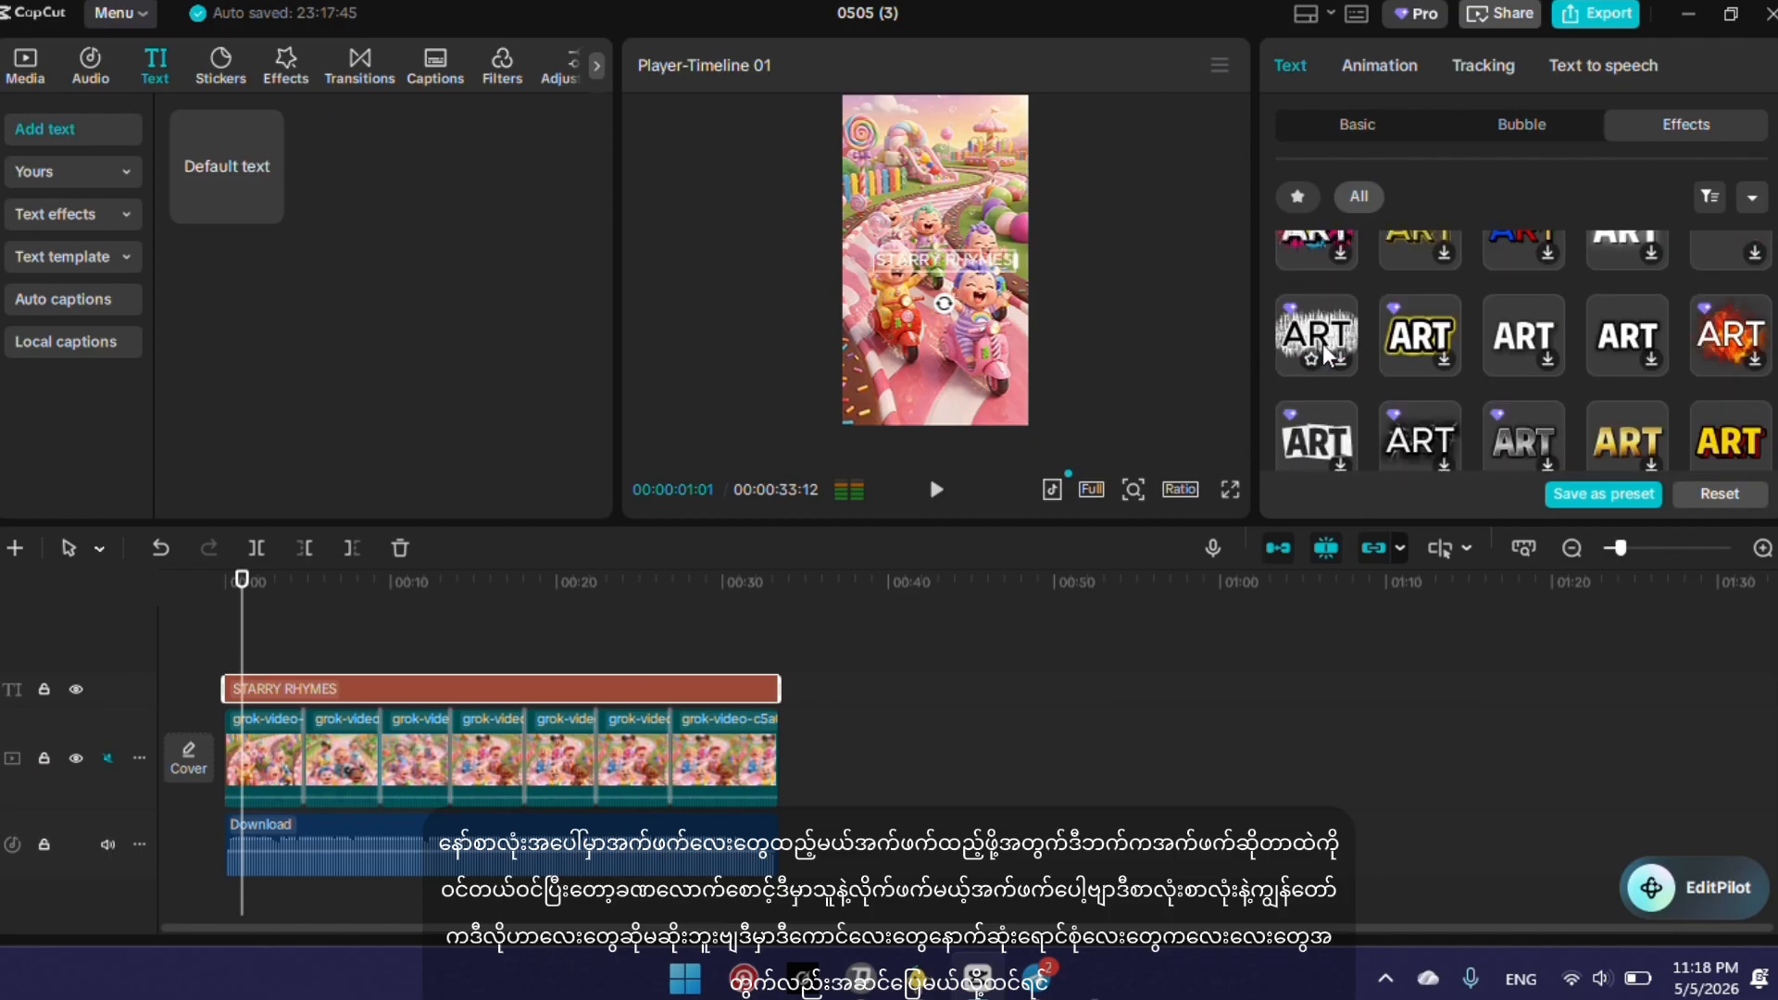
scroll(1323, 345, "up", 2)
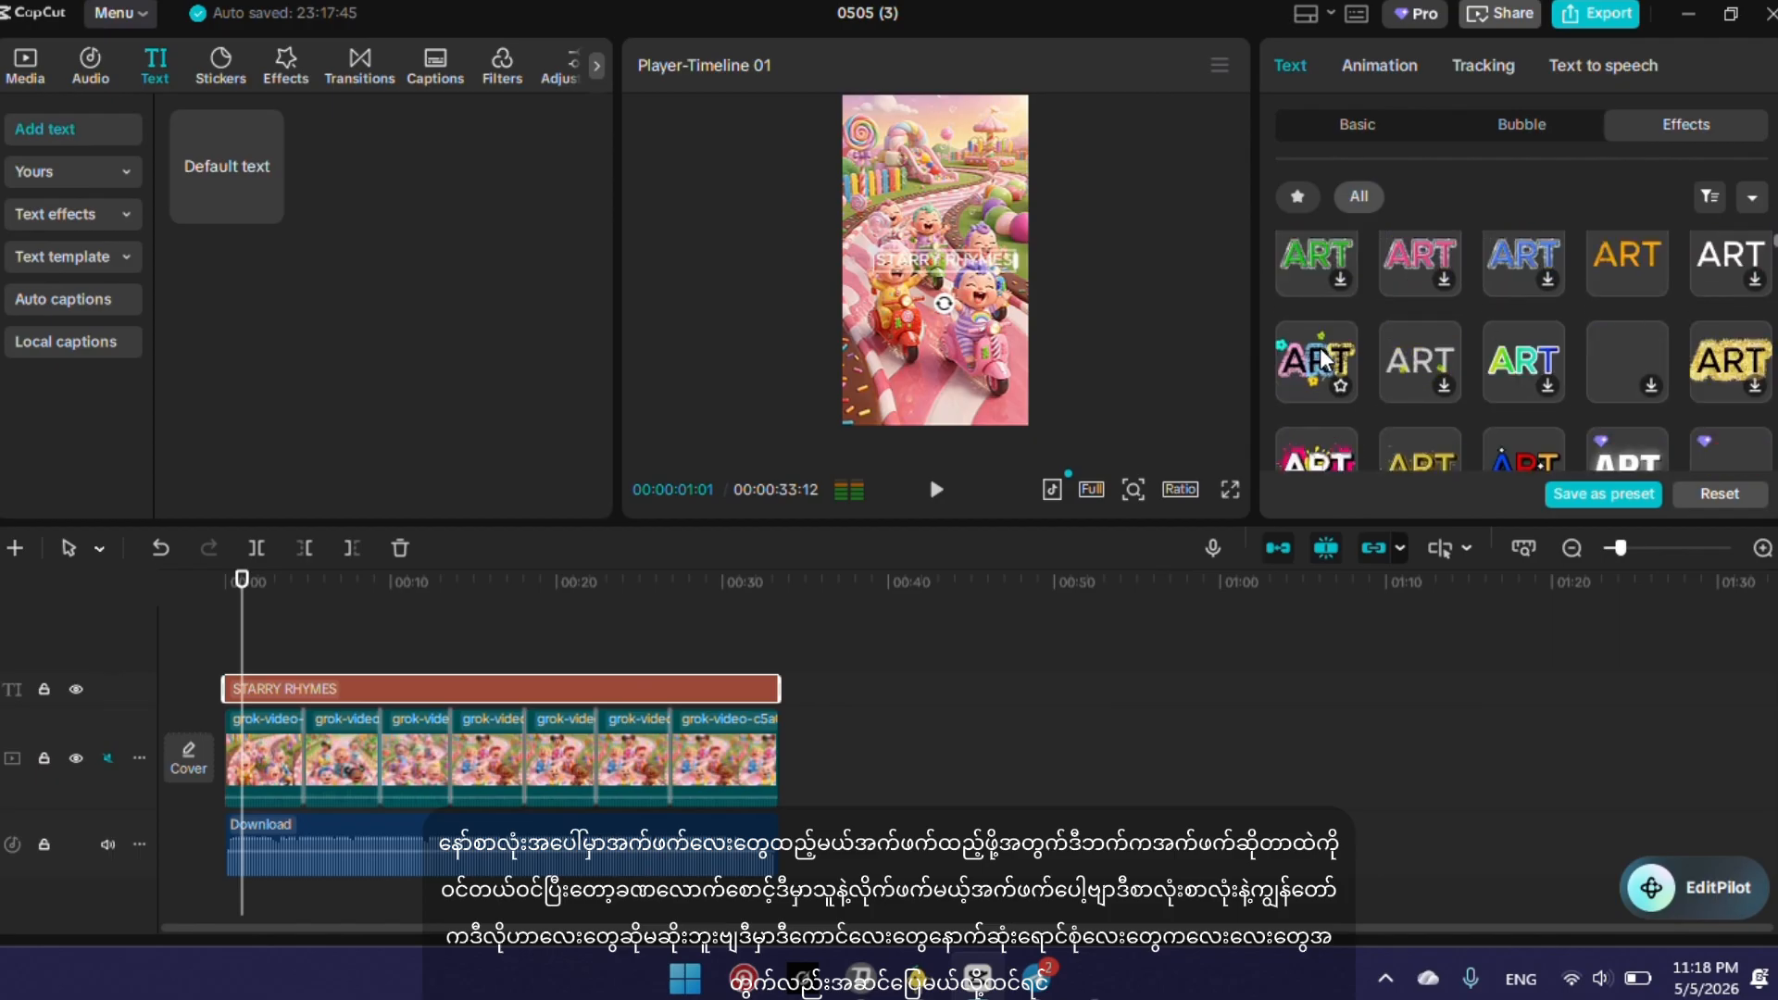
left_click(1319, 357)
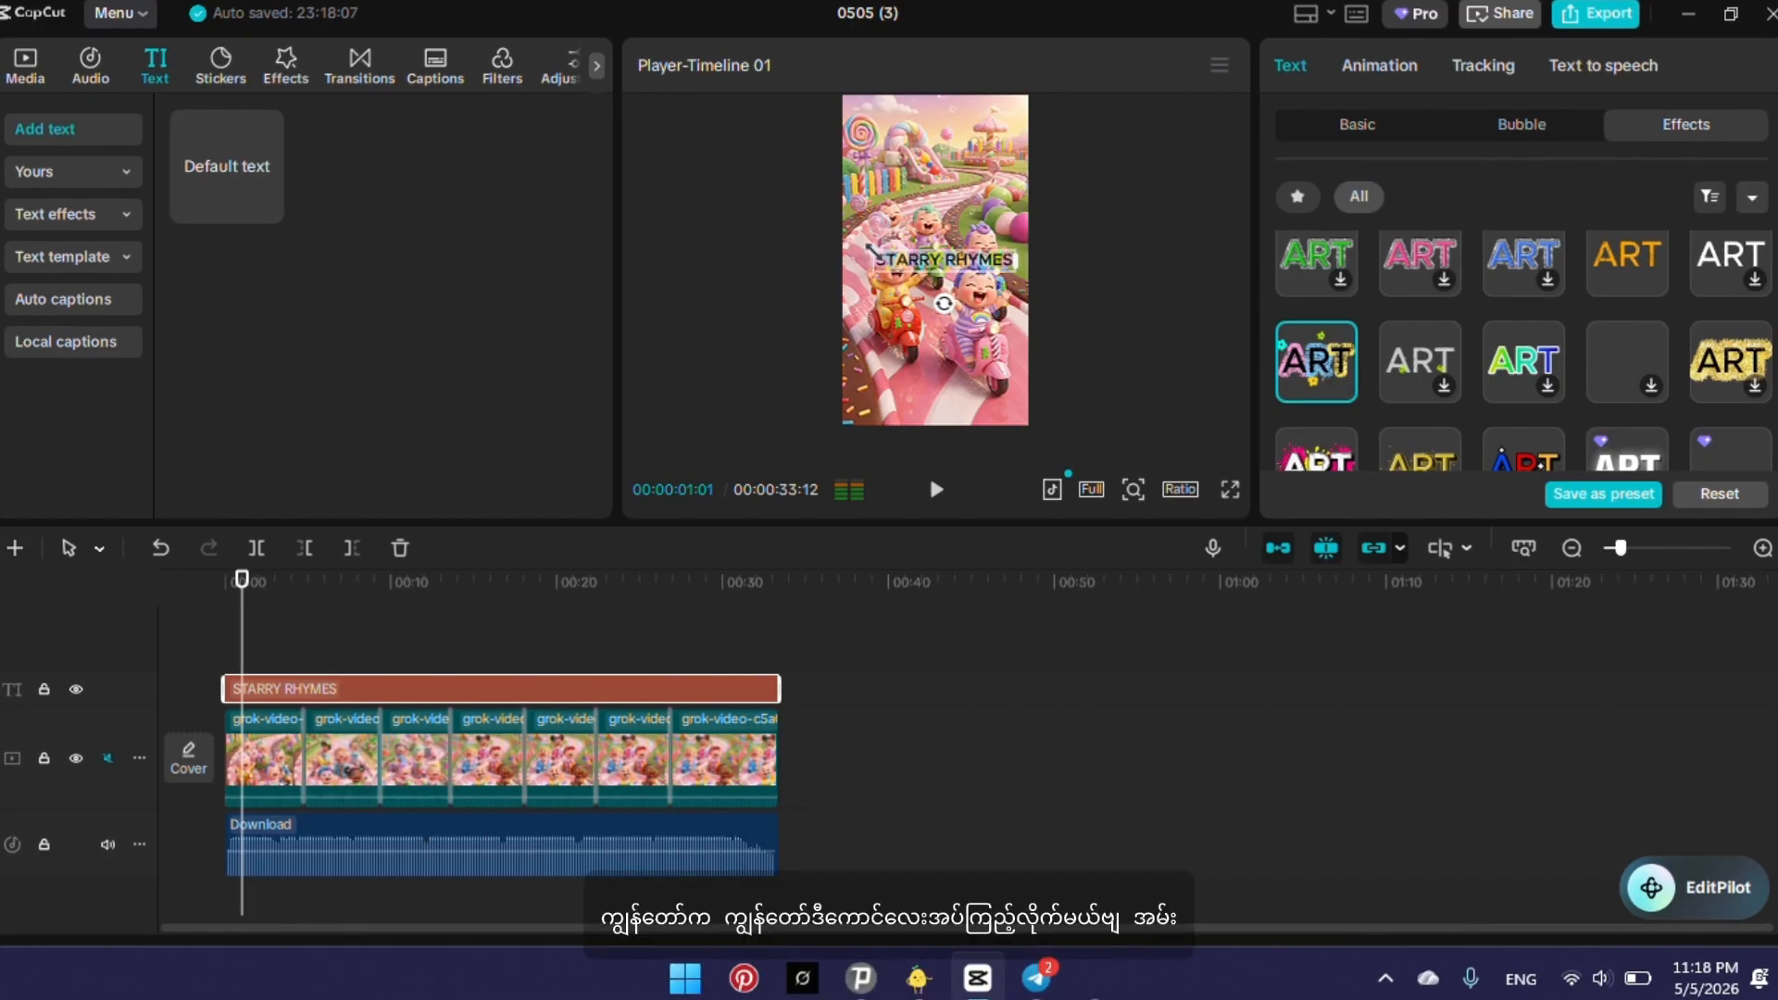
left_click_drag(870, 246, 929, 262)
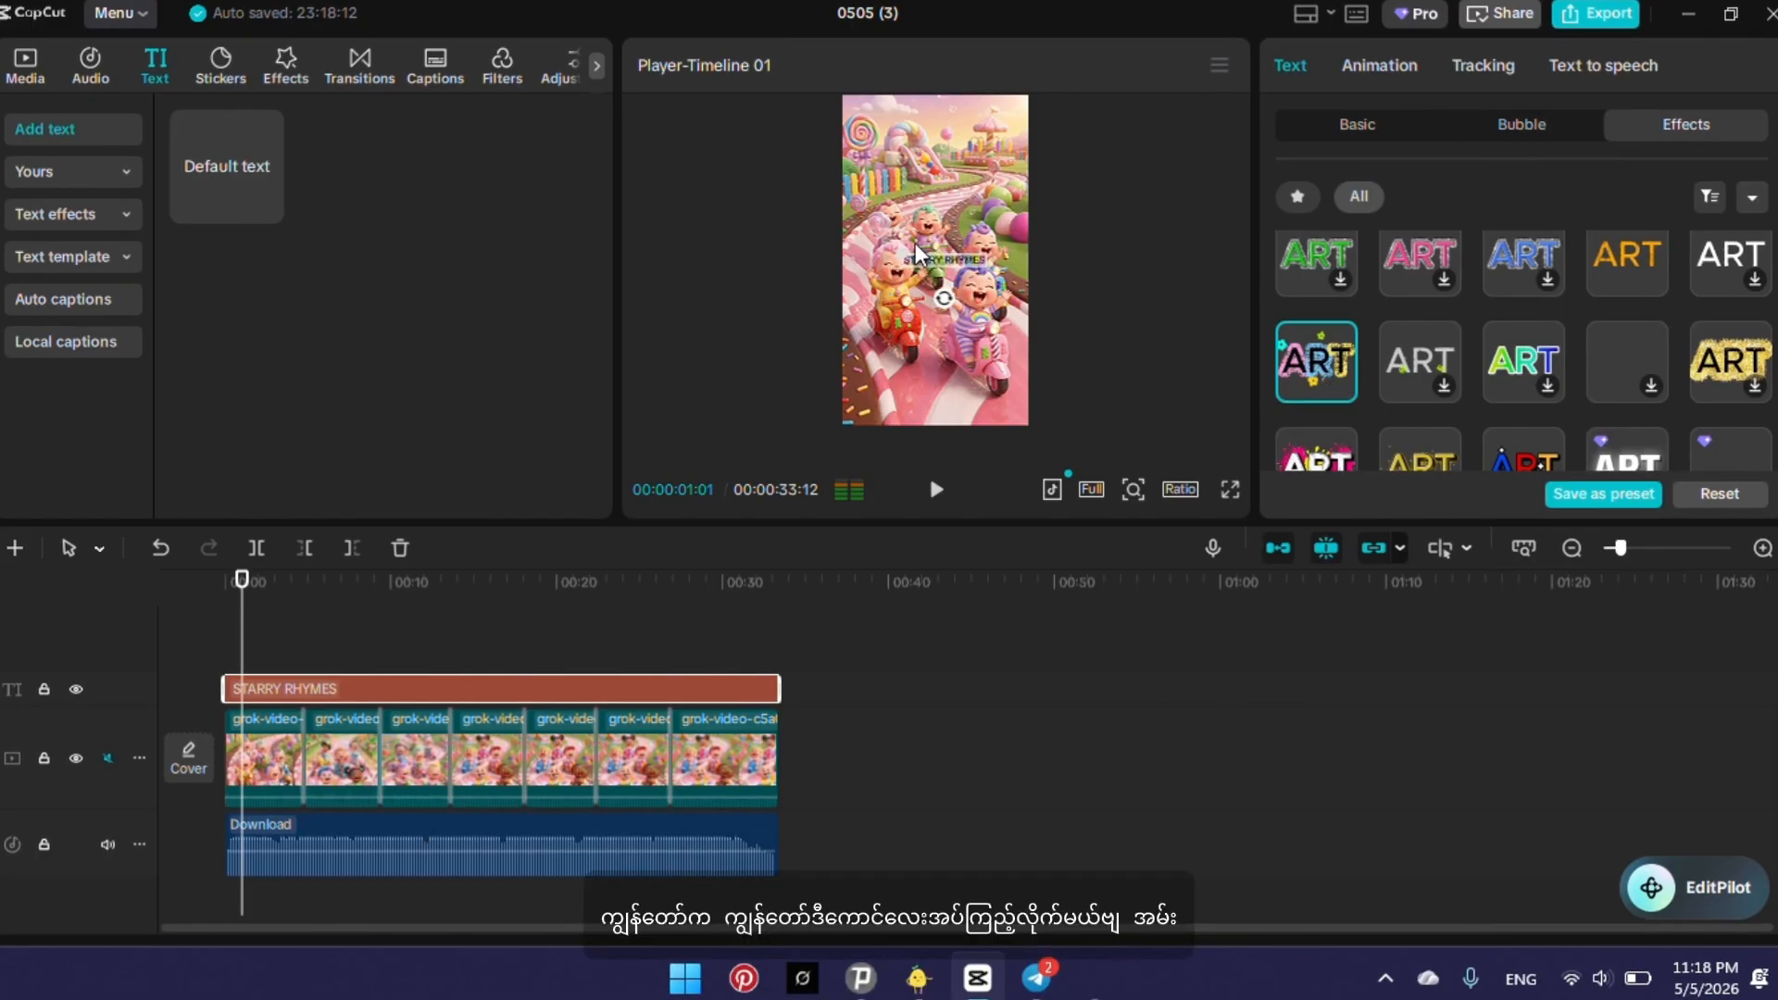
left_click(898, 242)
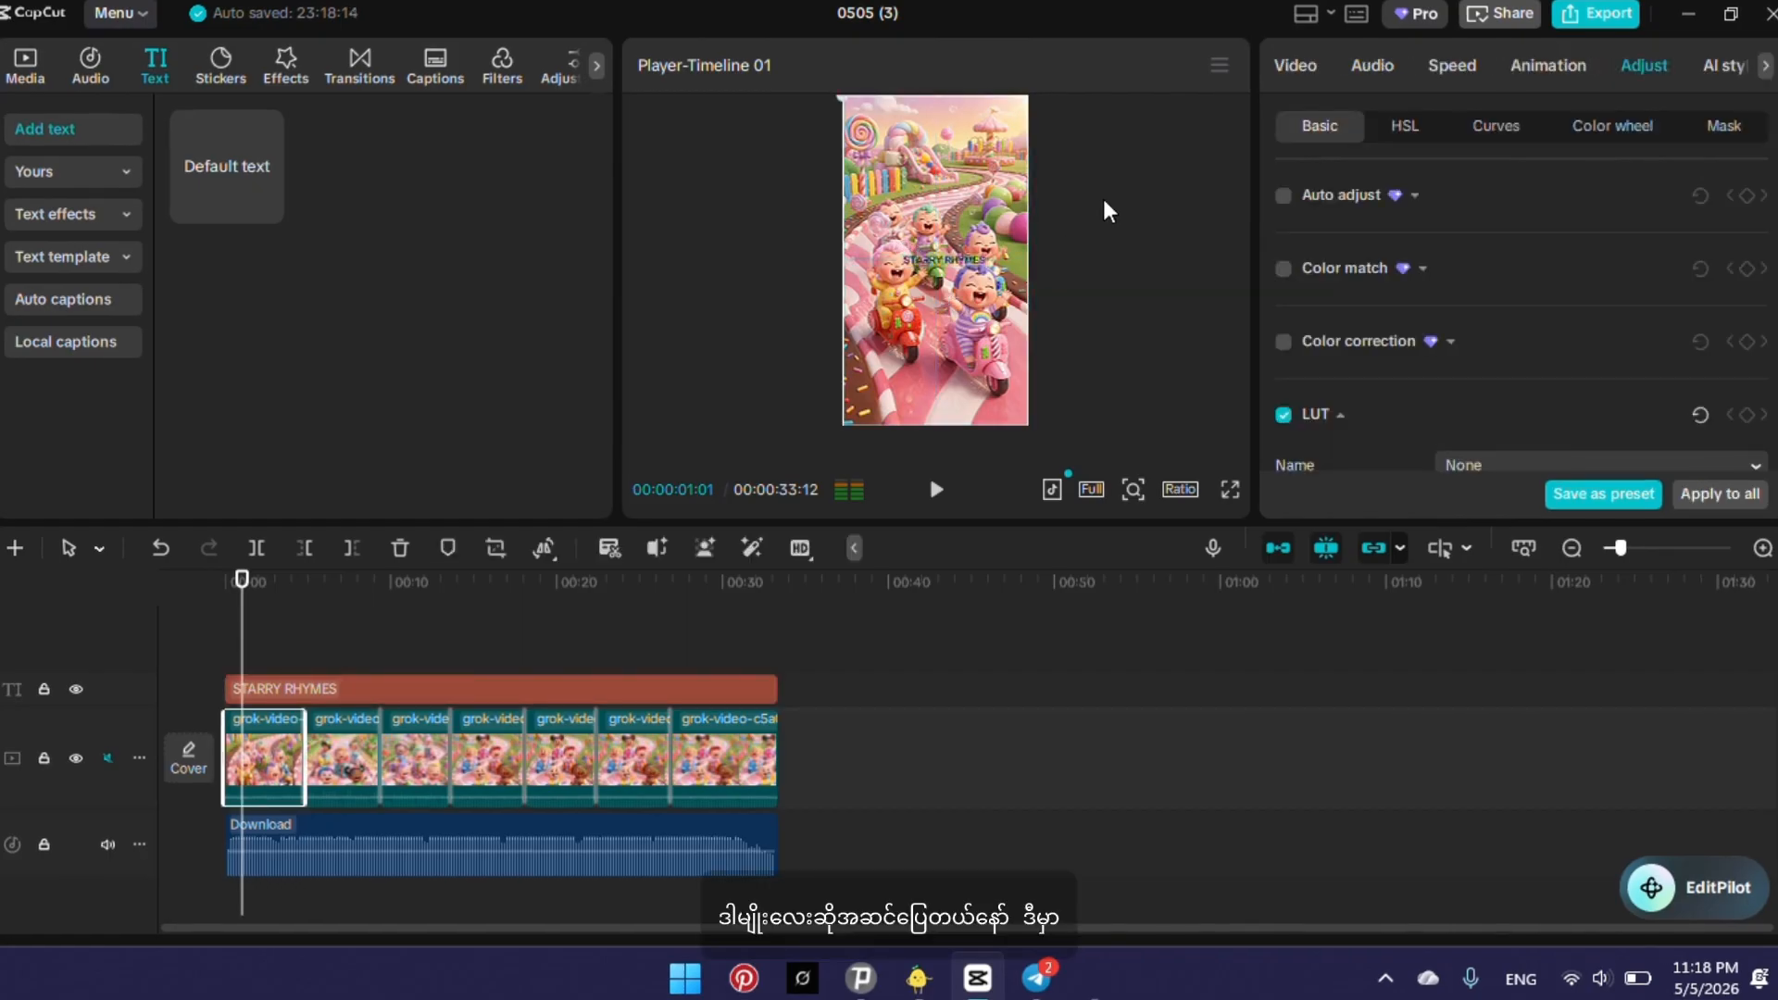
left_click(160, 547)
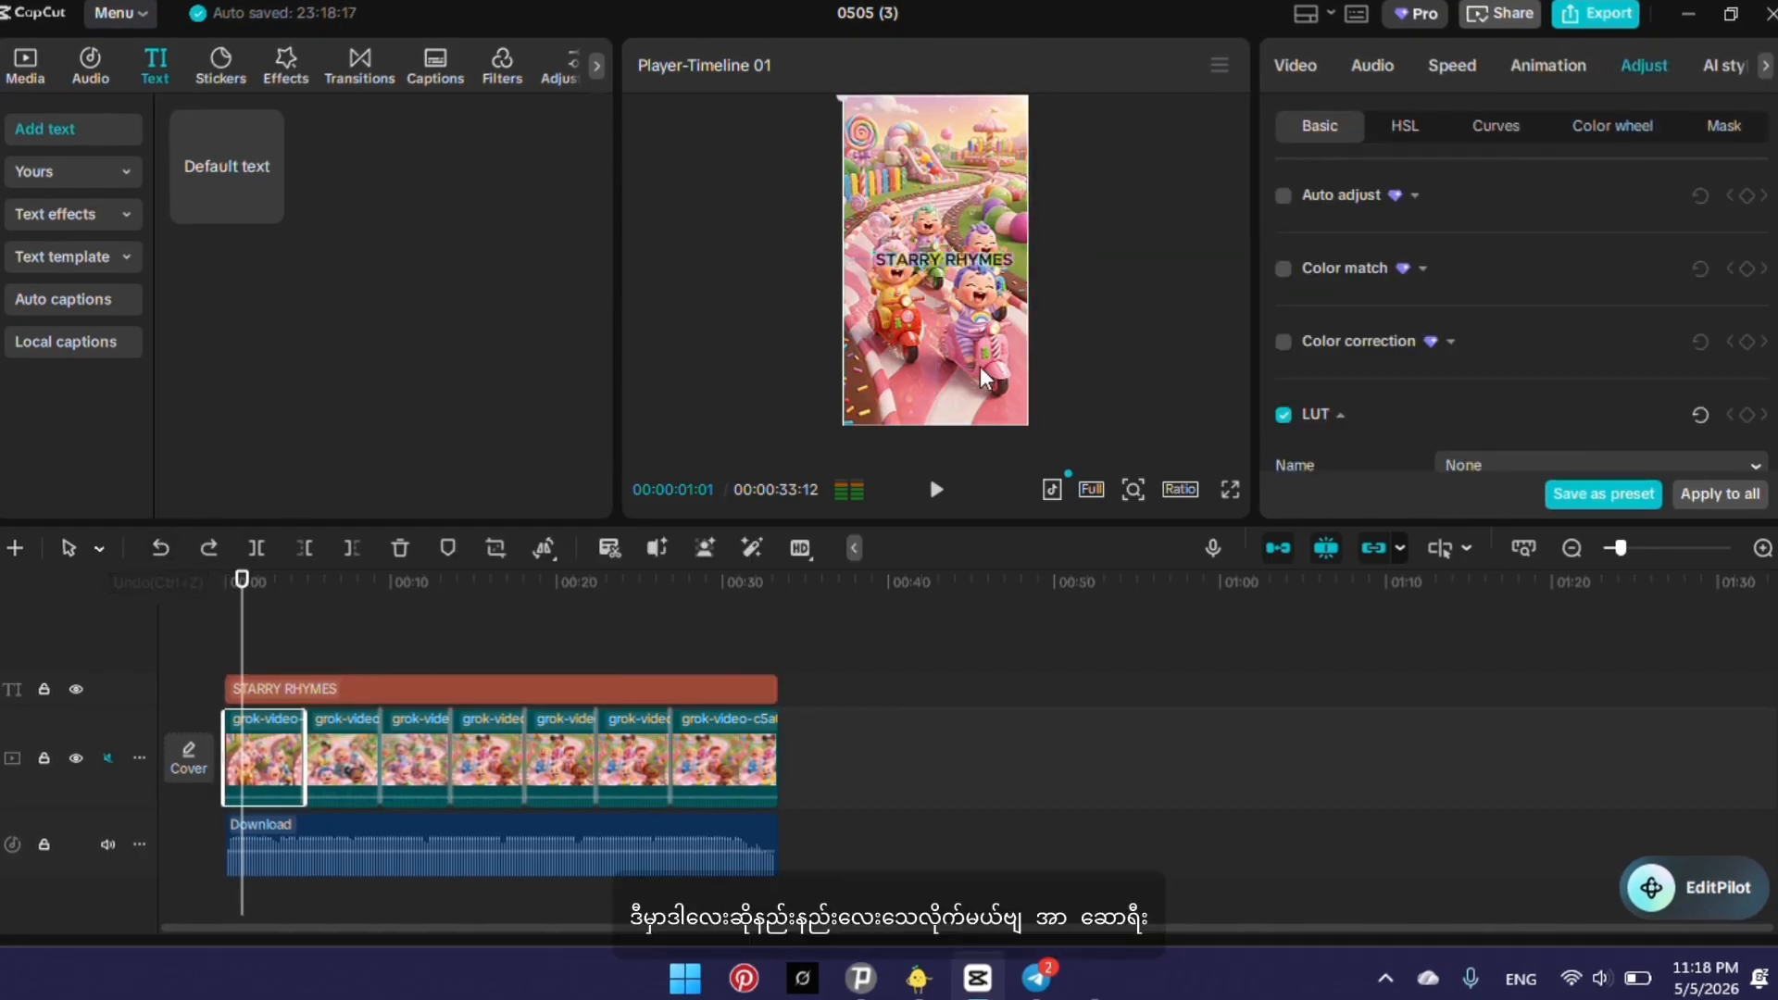
Shrink the STARRY RHYMES text into the lower-right corner of the video frame and return the playhead to the start.
left_click(950, 270)
left_click_drag(871, 251, 978, 402)
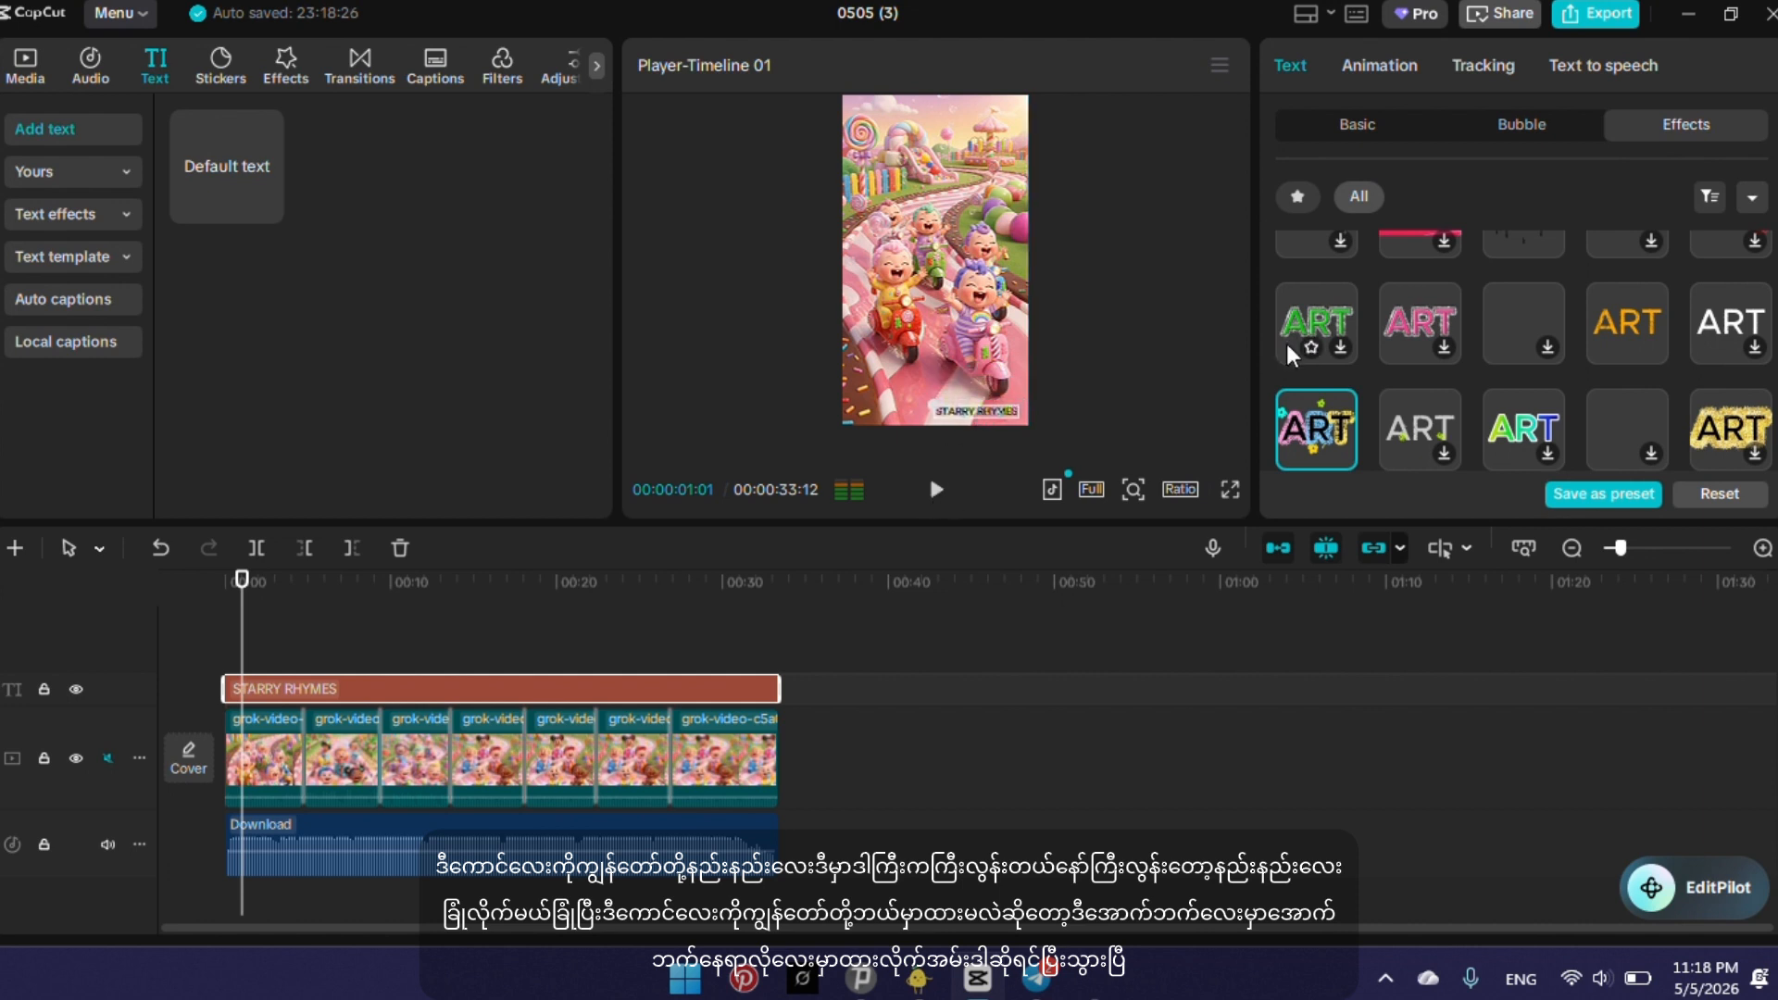
left_click(896, 821)
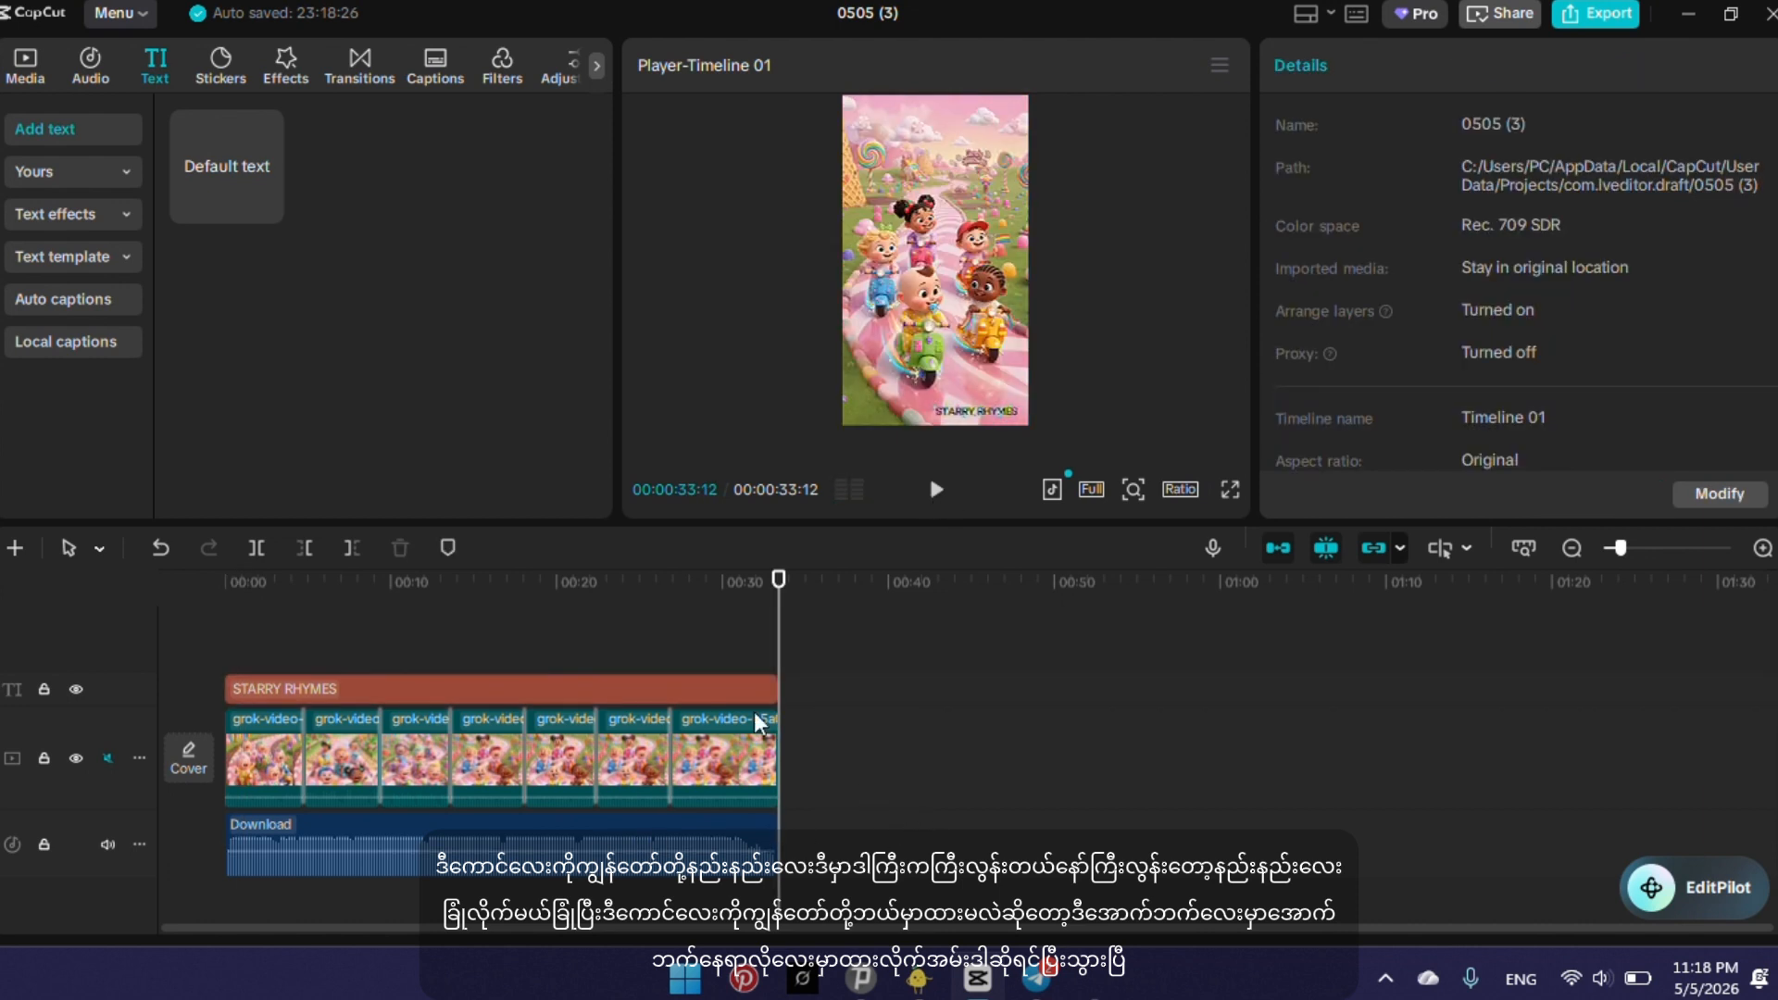
left_click_drag(772, 624, 34, 755)
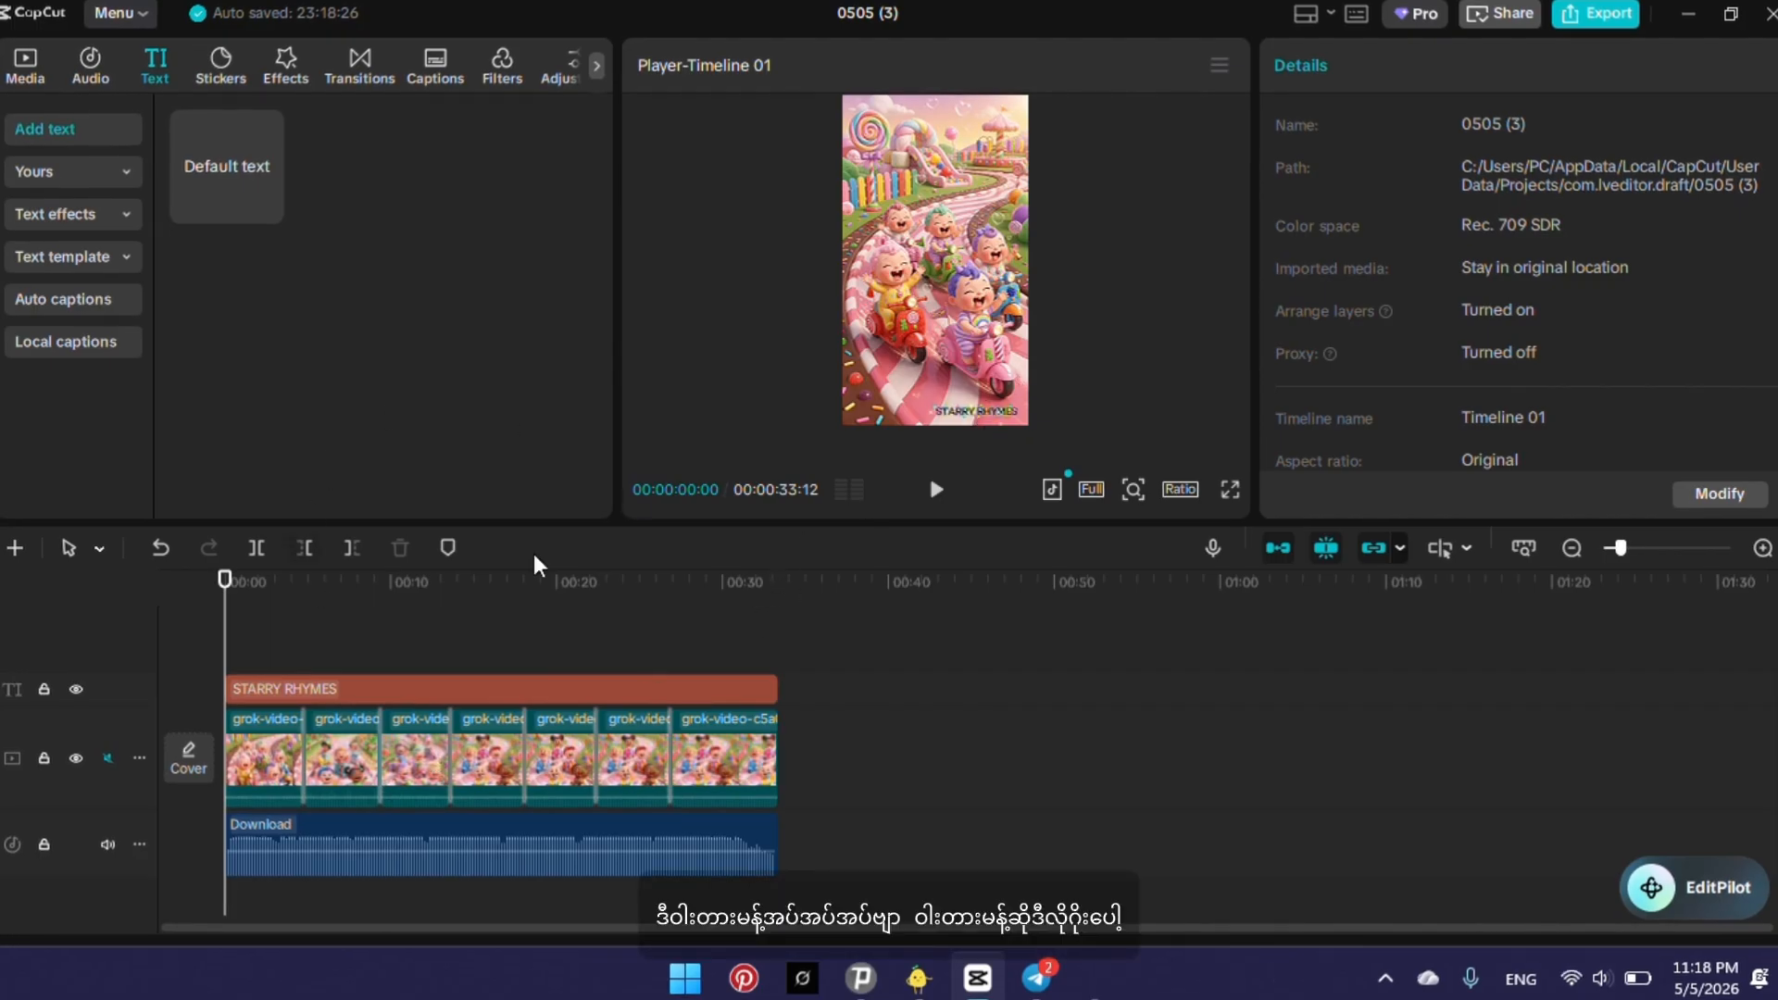
Look through the adjustment options and the Featured filters for one that suits the video.
left_click(596, 66)
left_click(591, 68)
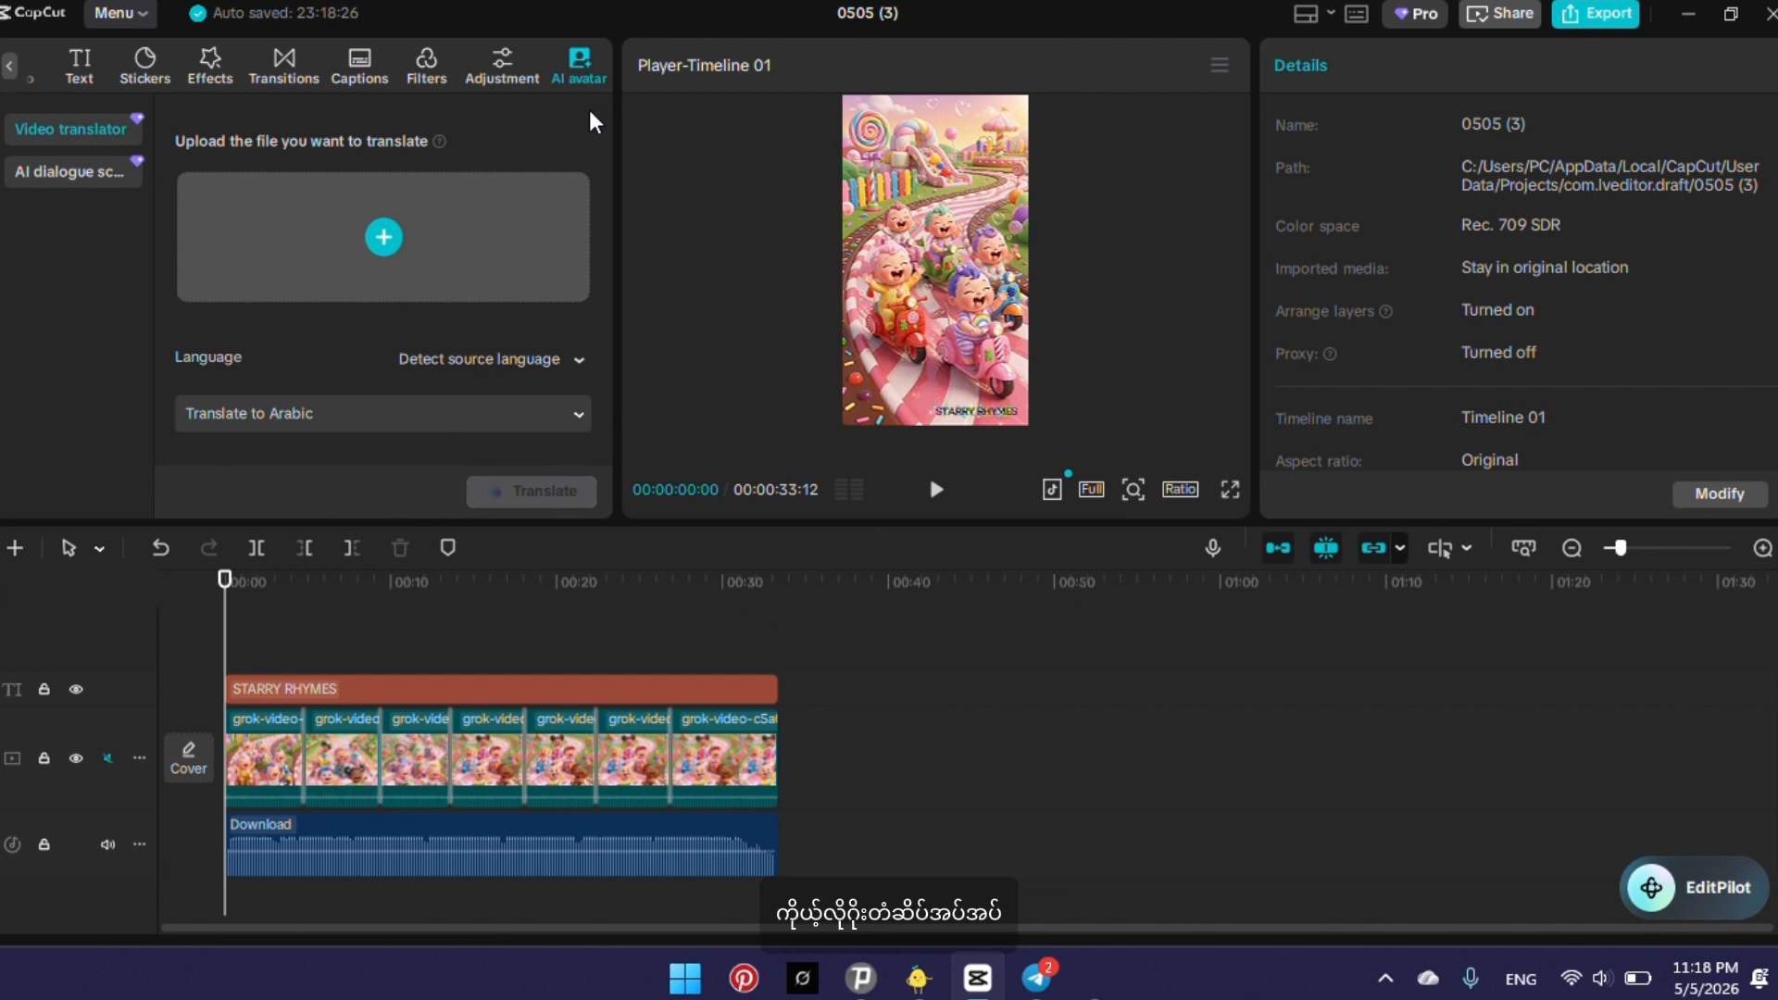
left_click(429, 65)
left_click(509, 72)
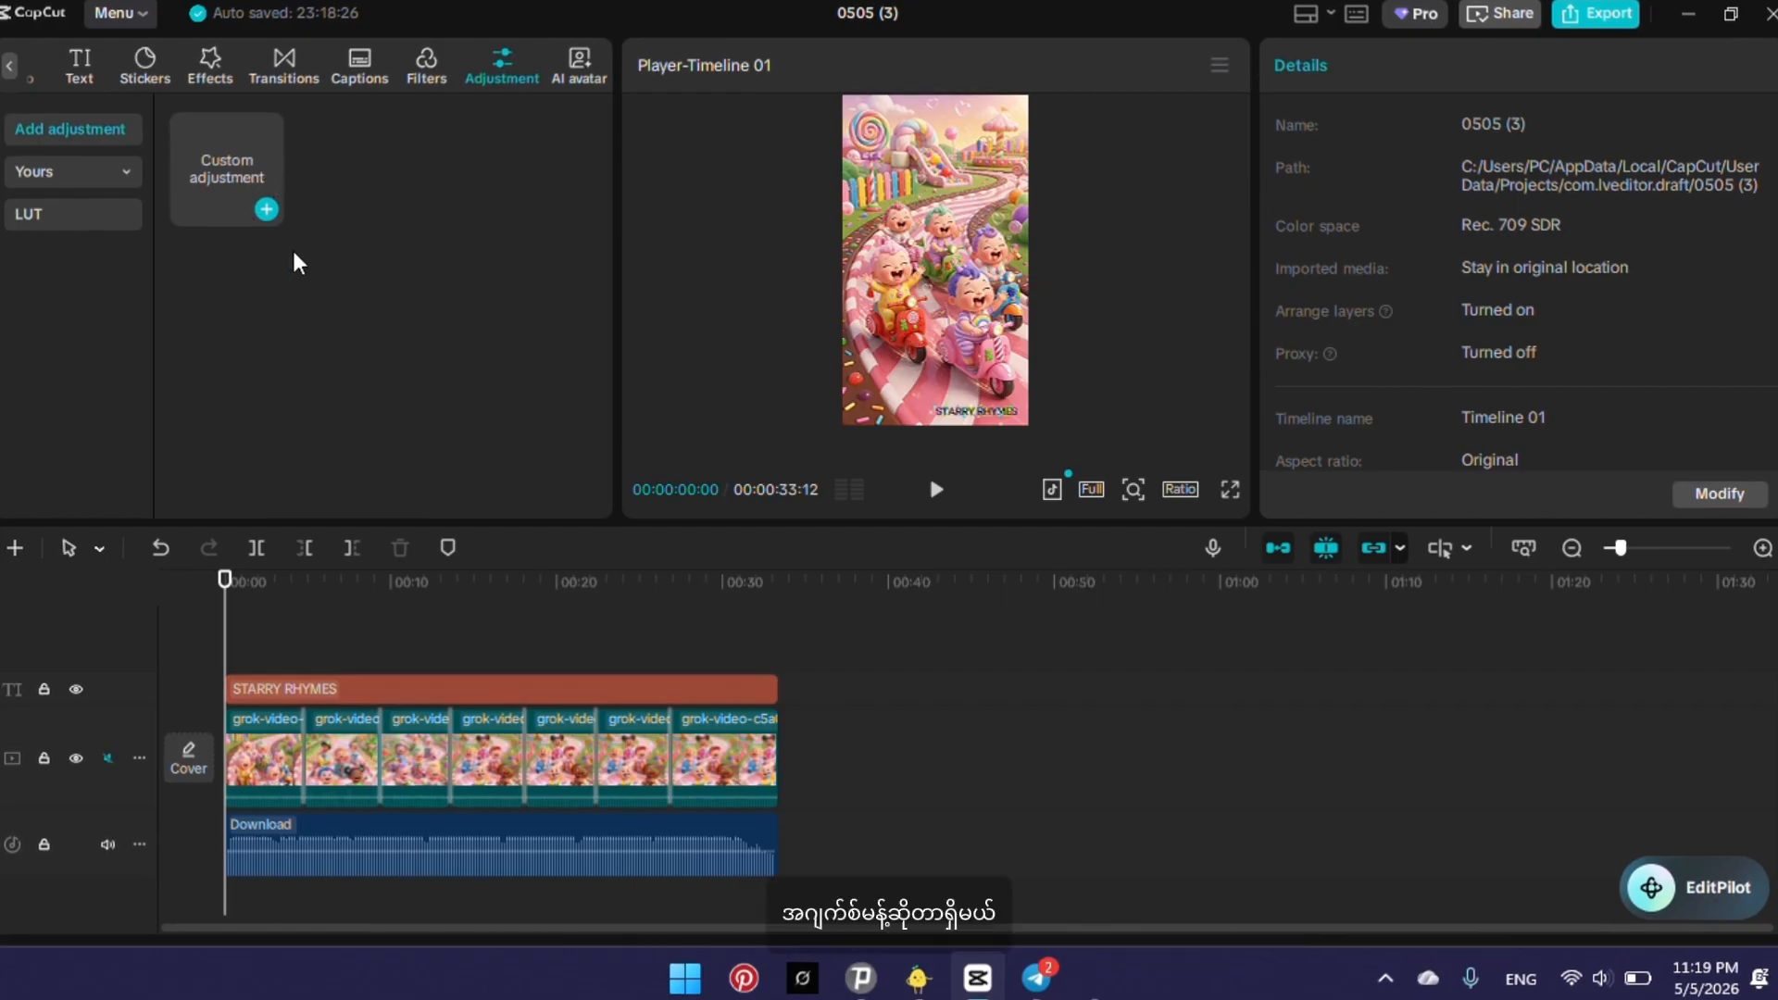
left_click(431, 65)
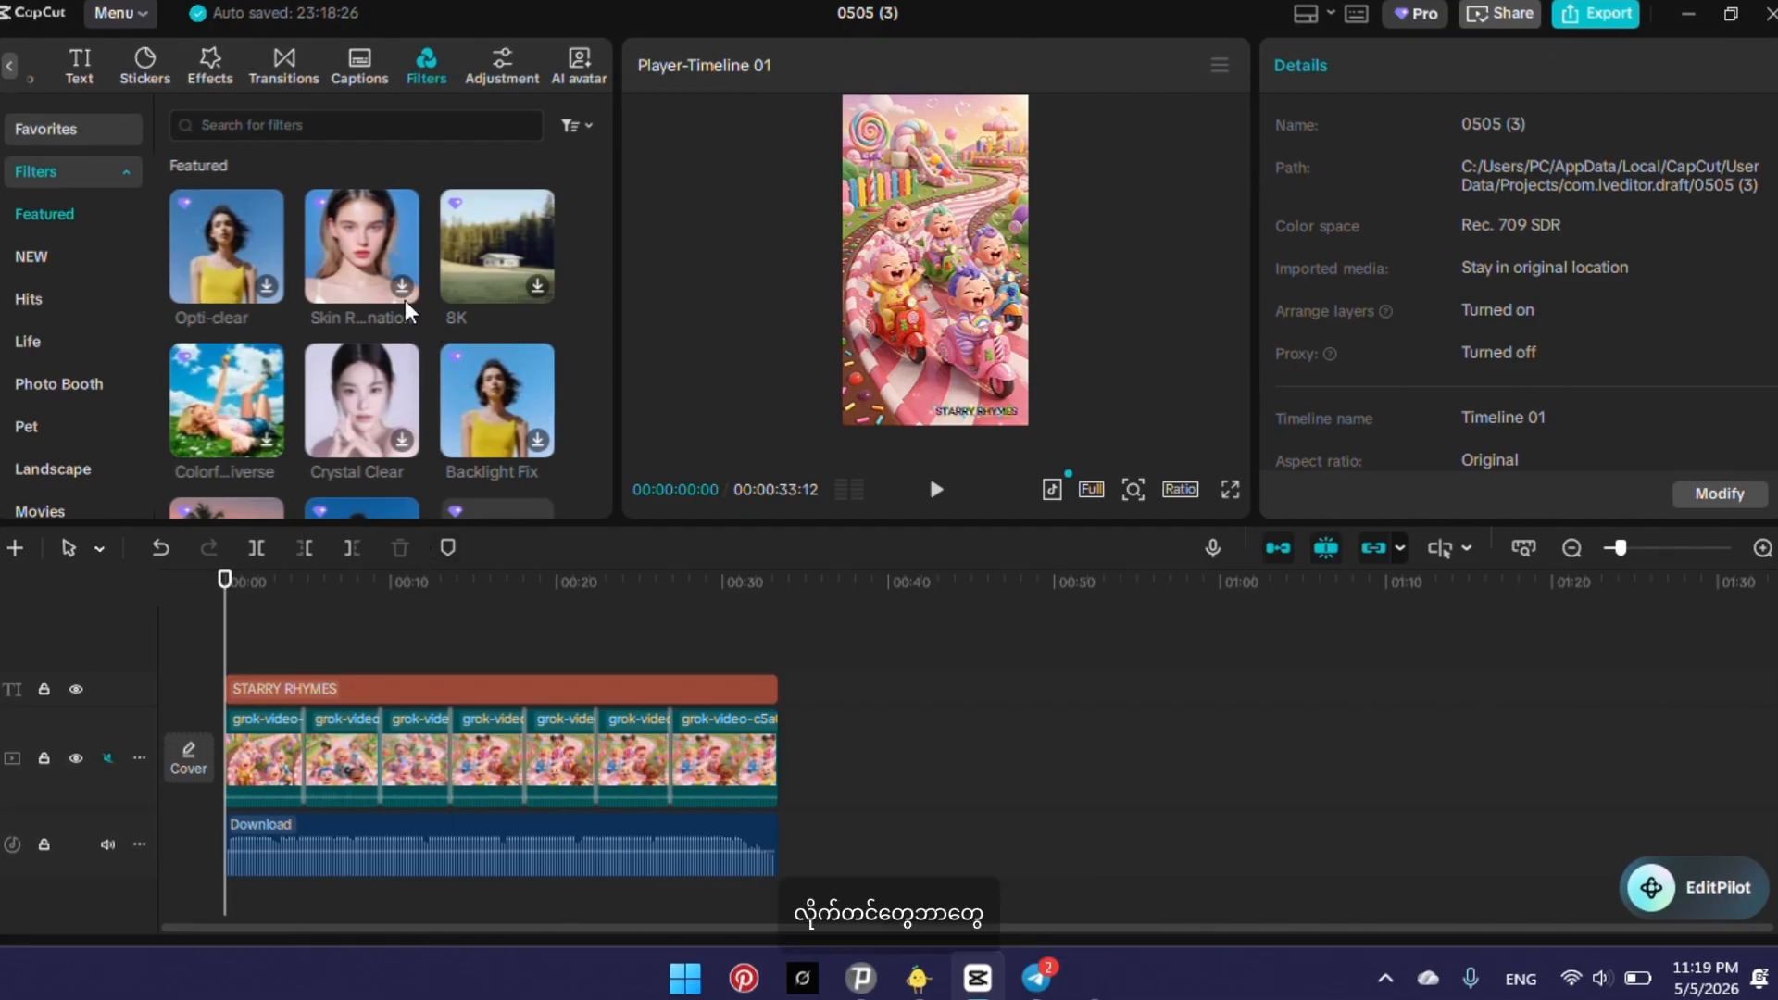
scroll(368, 313, "down", 4)
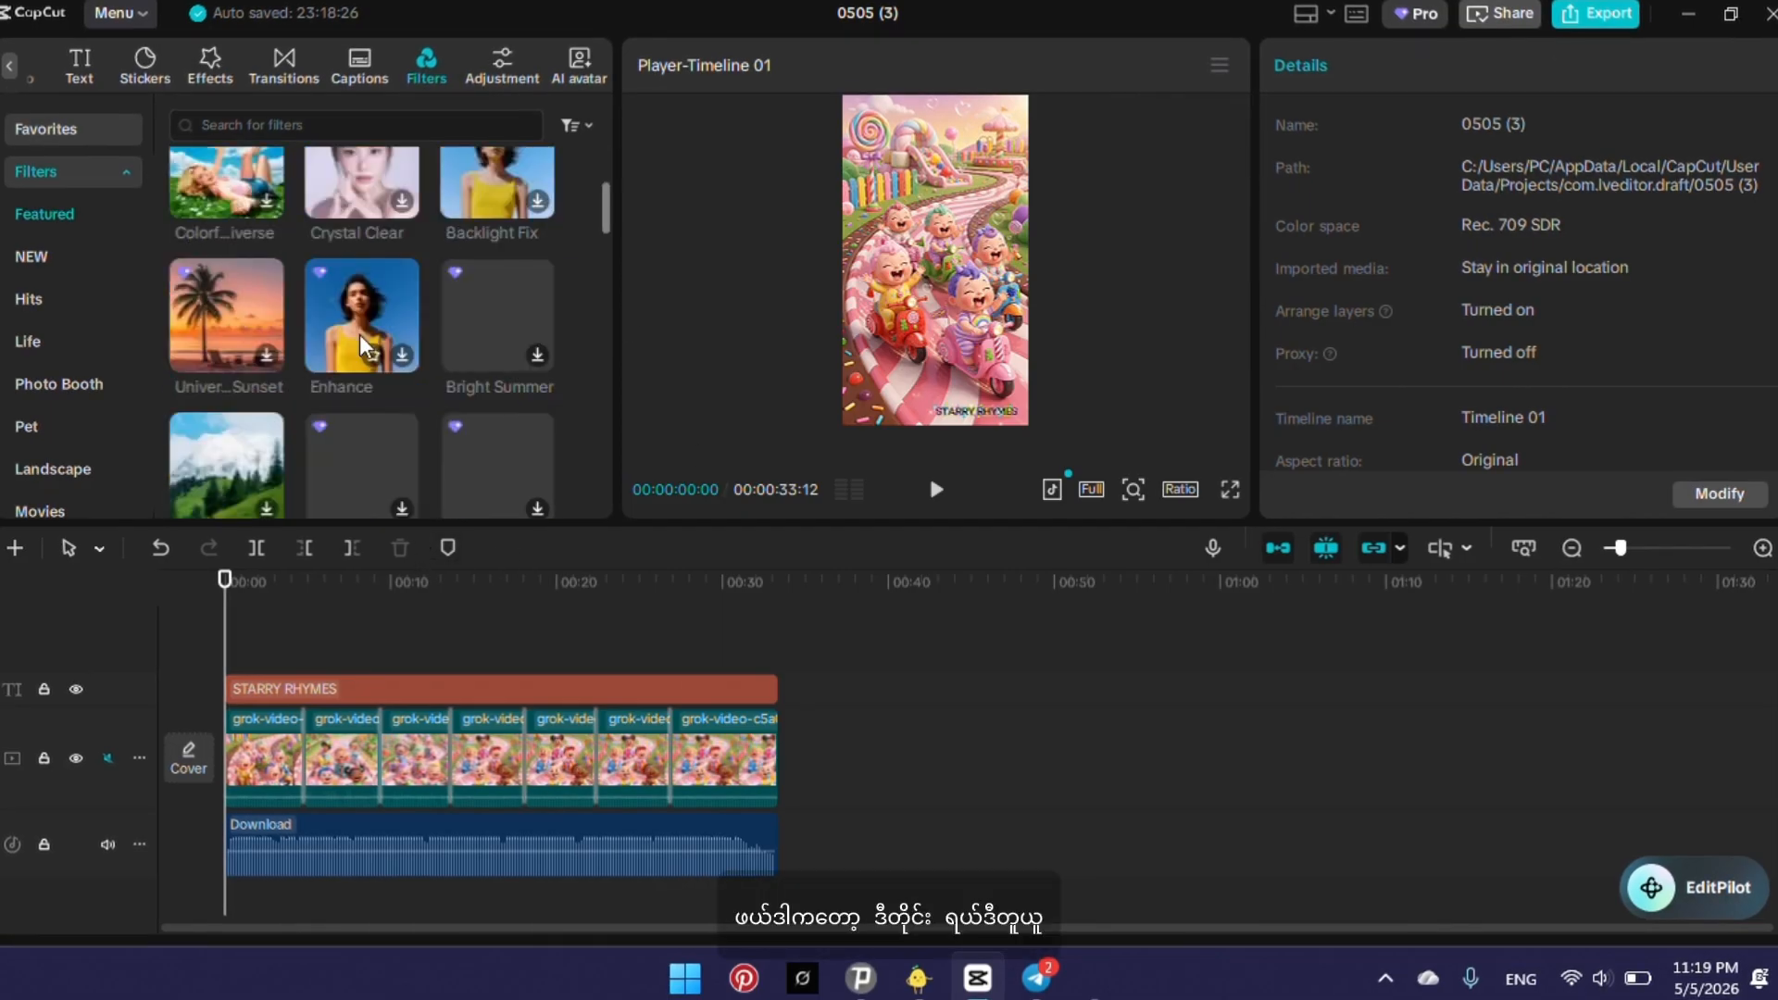
scroll(360, 337, "down", 3)
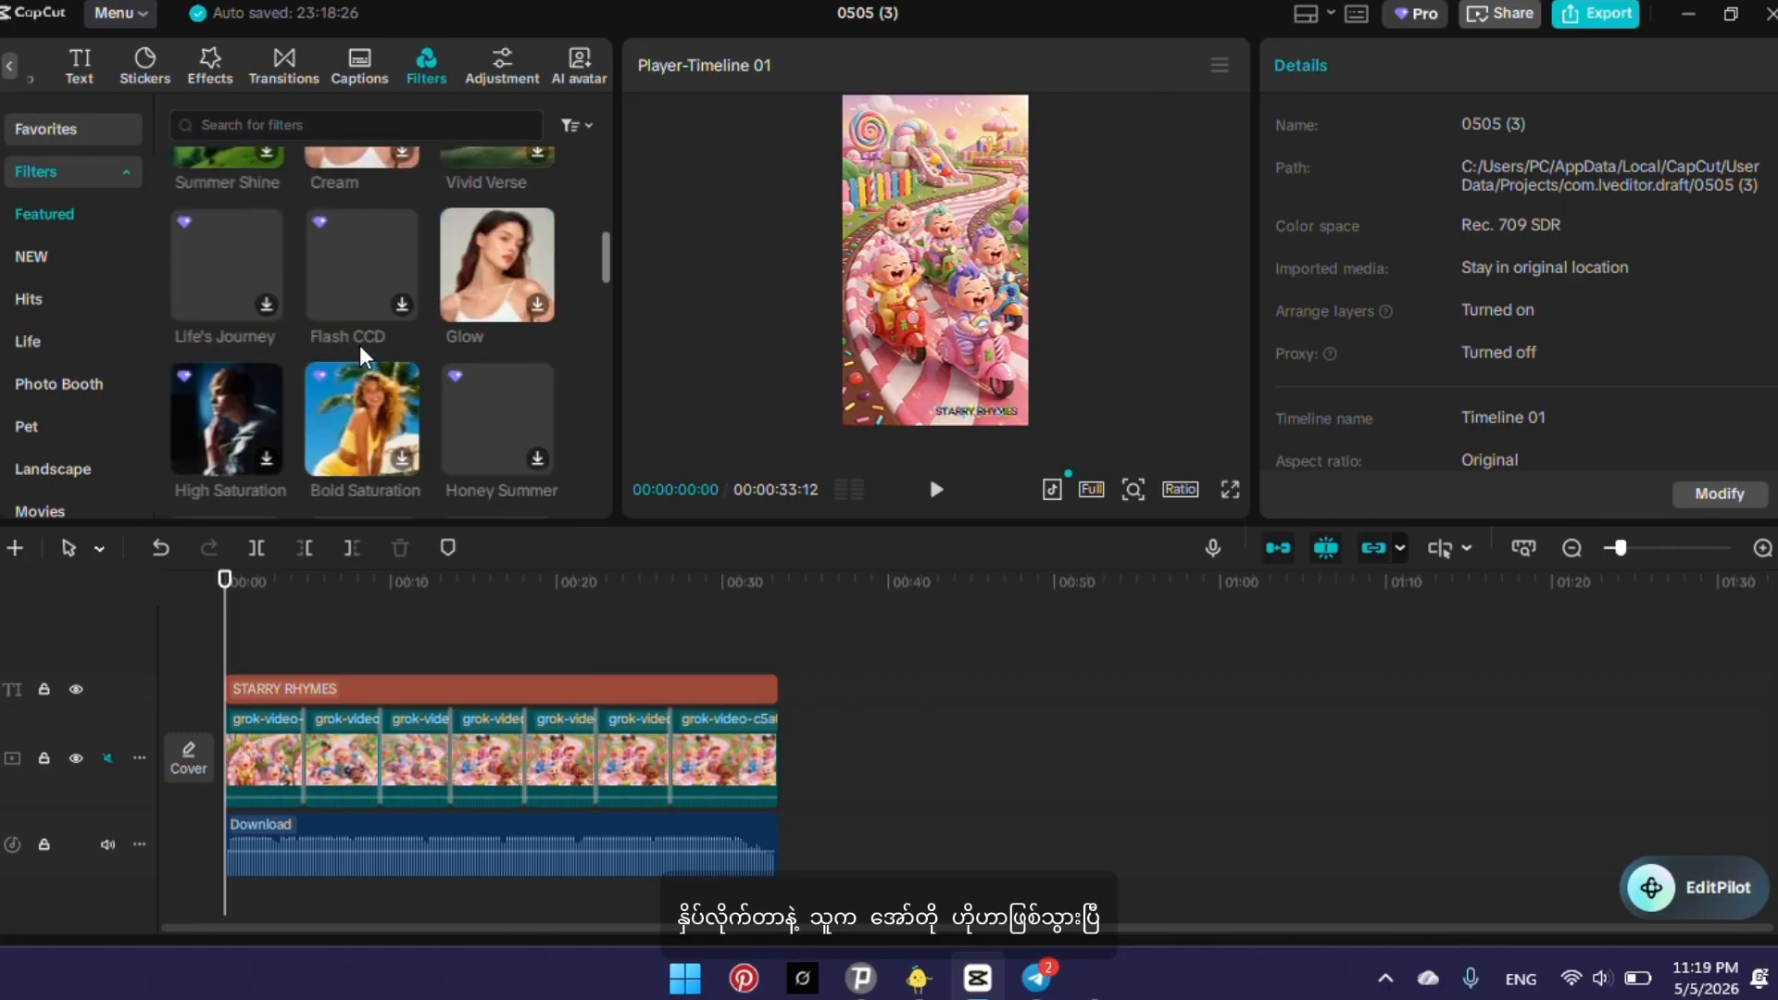
scroll(360, 345, "down", 5)
scroll(359, 346, "up", 1)
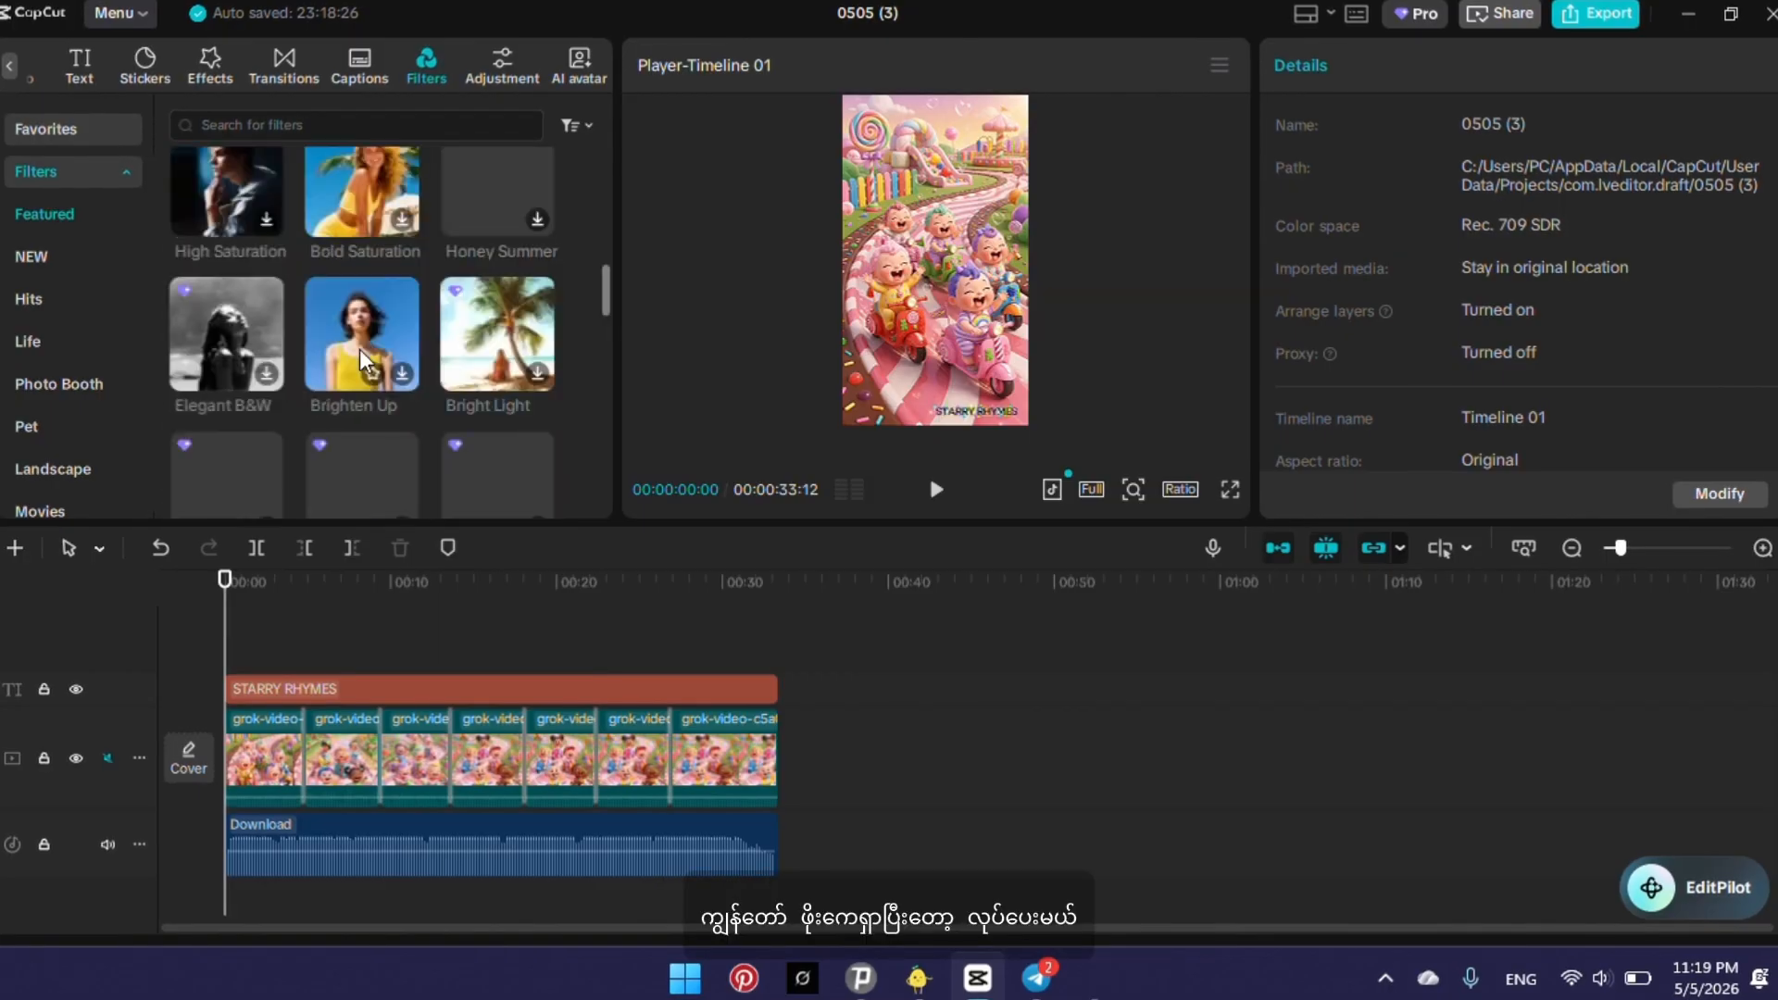
scroll(360, 348, "down", 1)
scroll(359, 348, "down", 5)
scroll(360, 348, "up", 4)
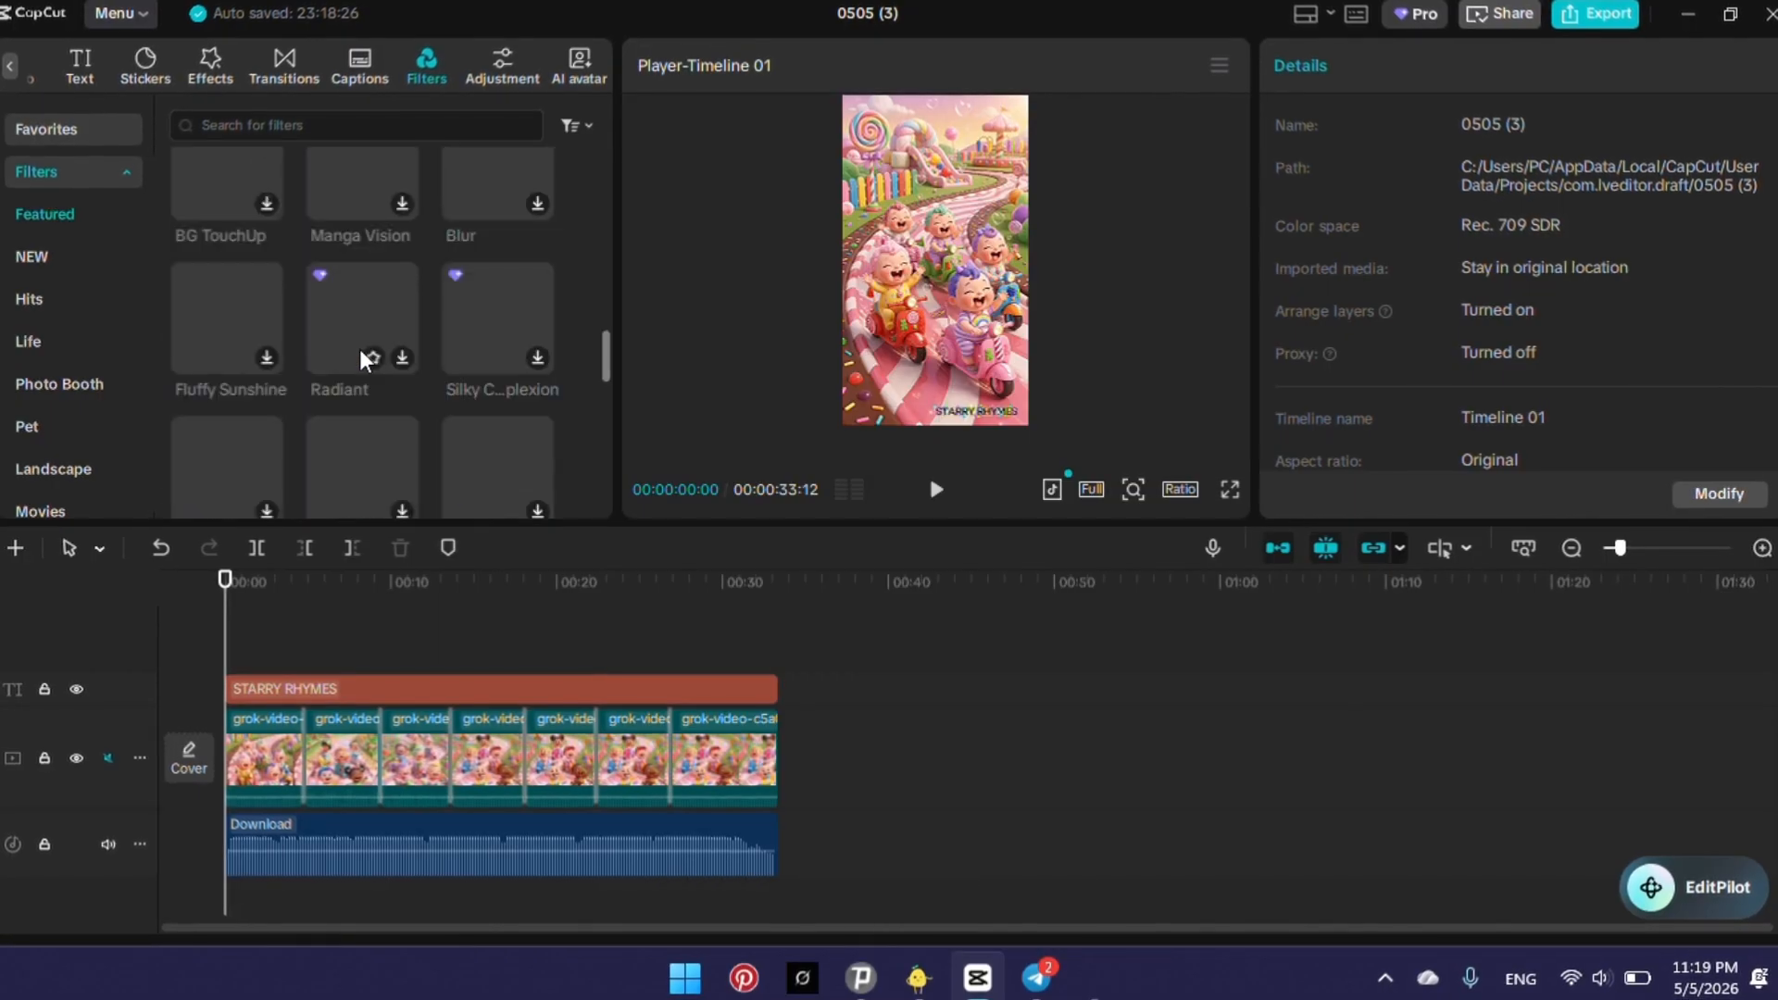
scroll(359, 348, "down", 8)
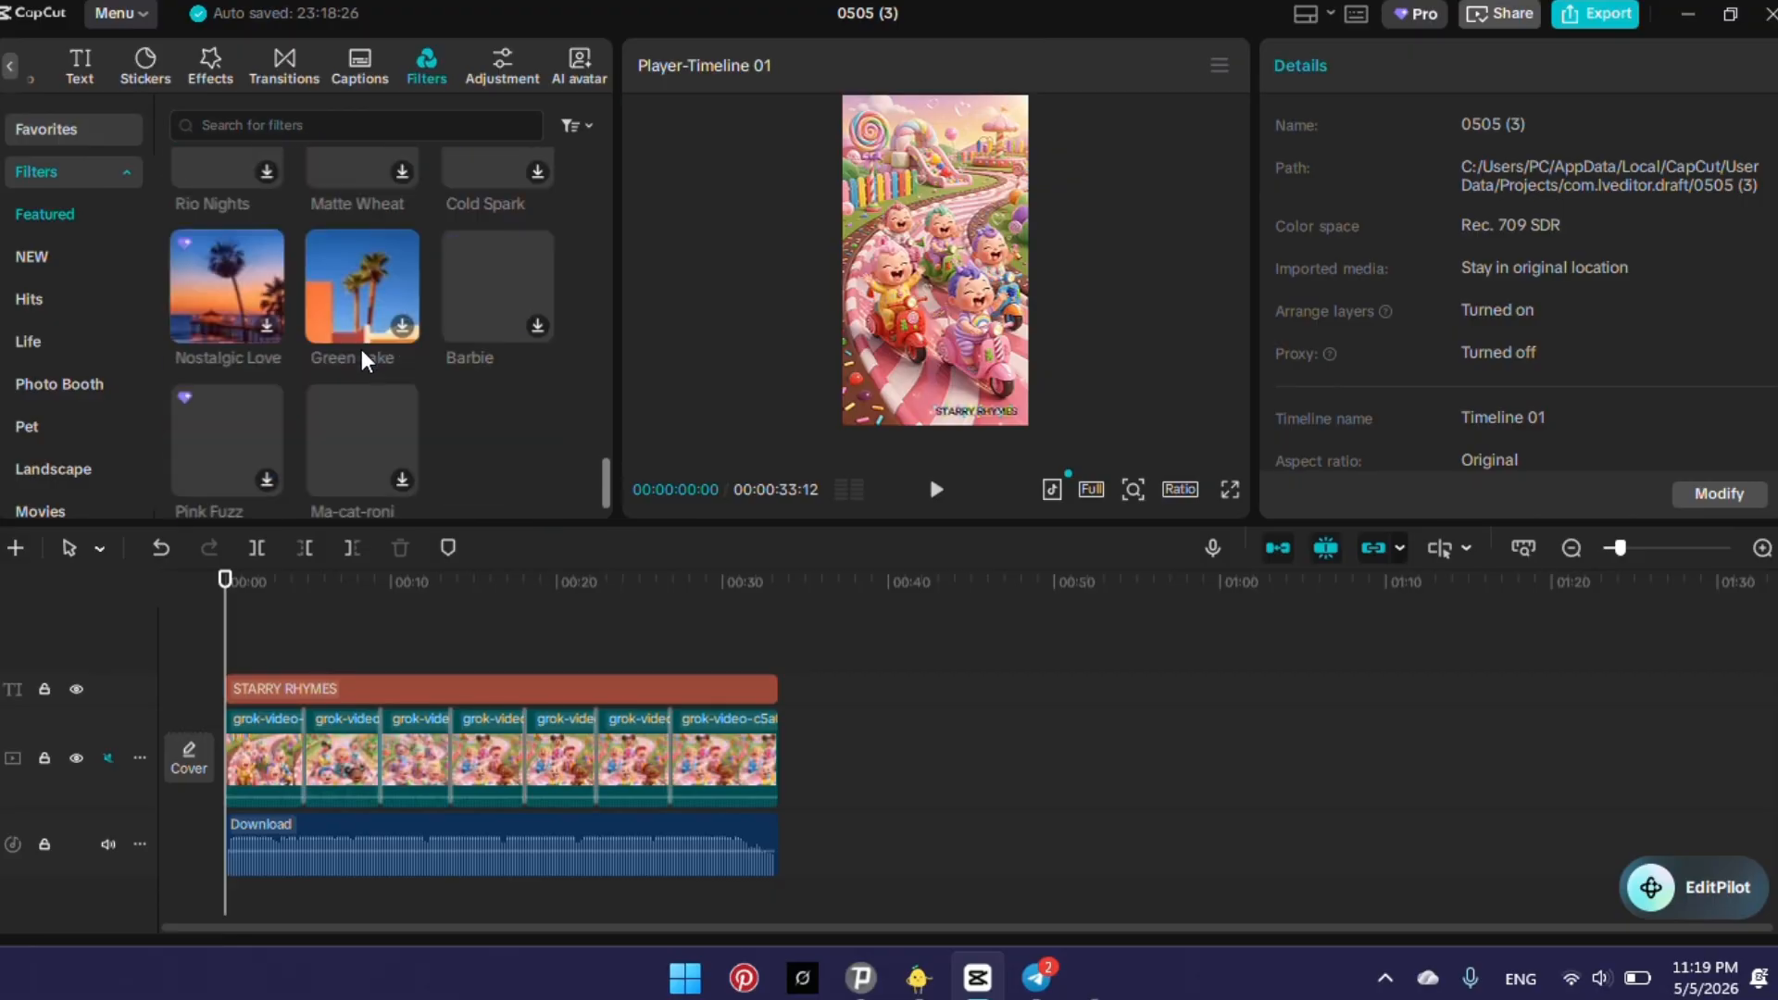
scroll(363, 359, "down", 1)
scroll(376, 328, "up", 15)
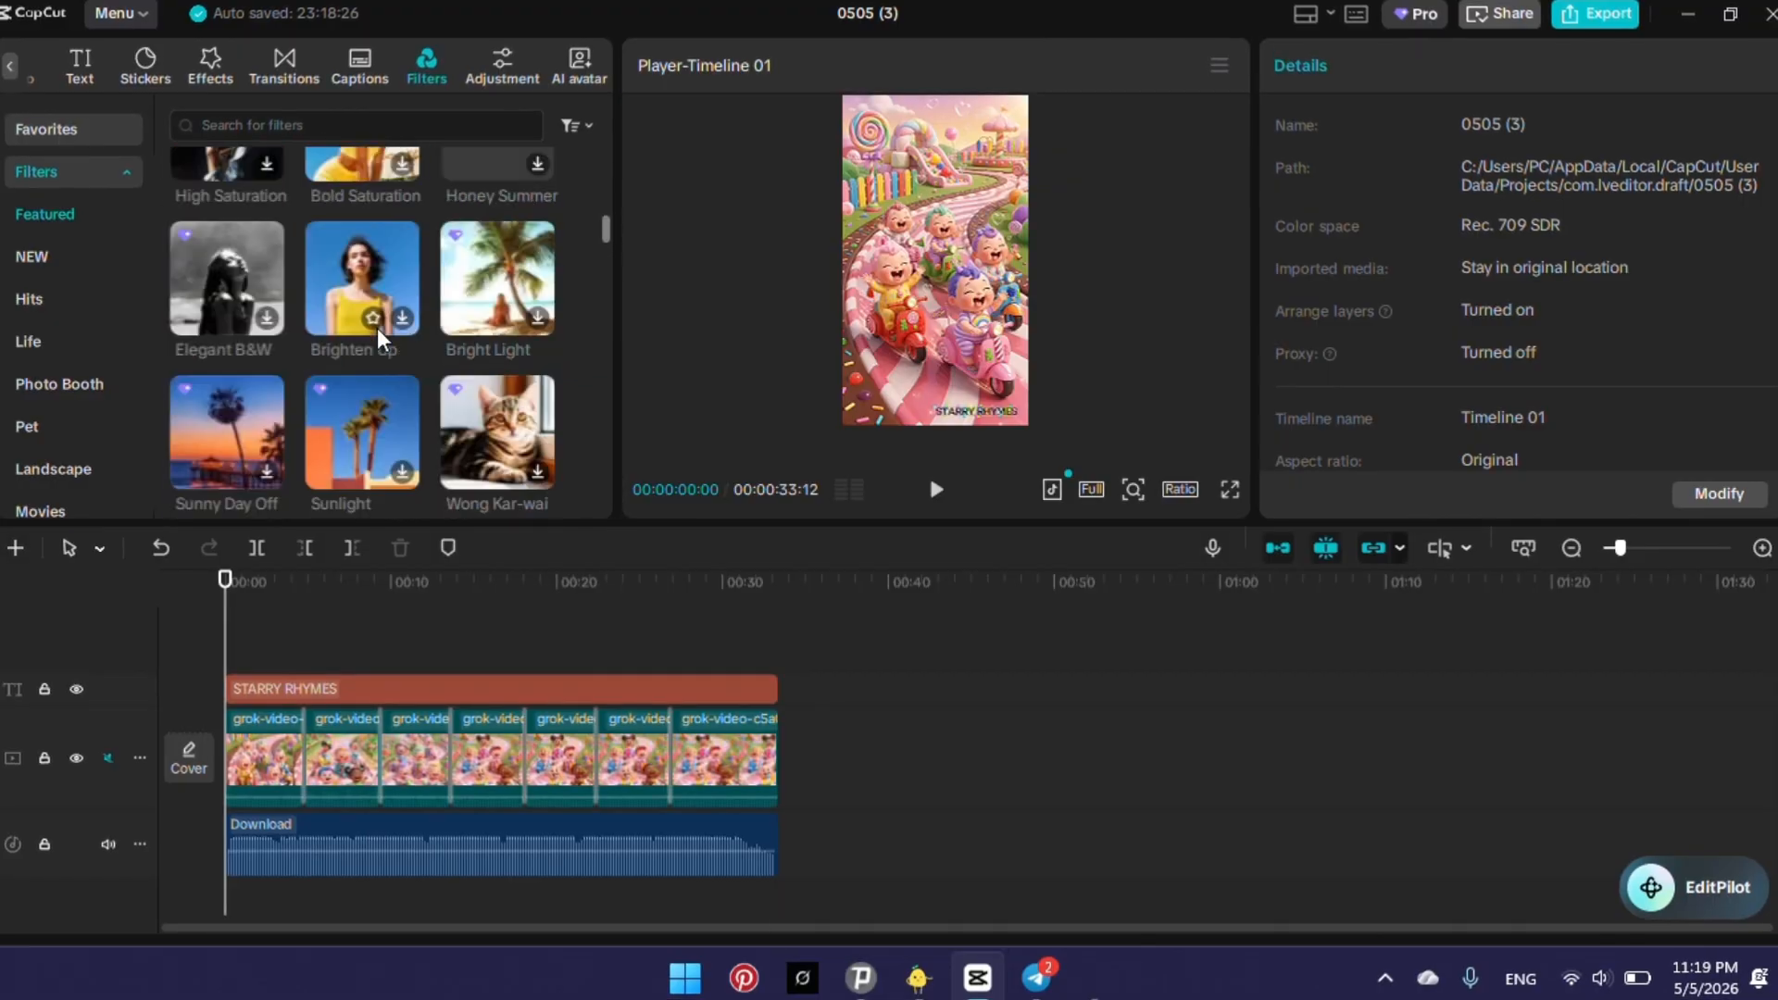
Preview the first two Featured filters on the video, the skin filter and Opti-clear.
scroll(380, 325, "up", 2)
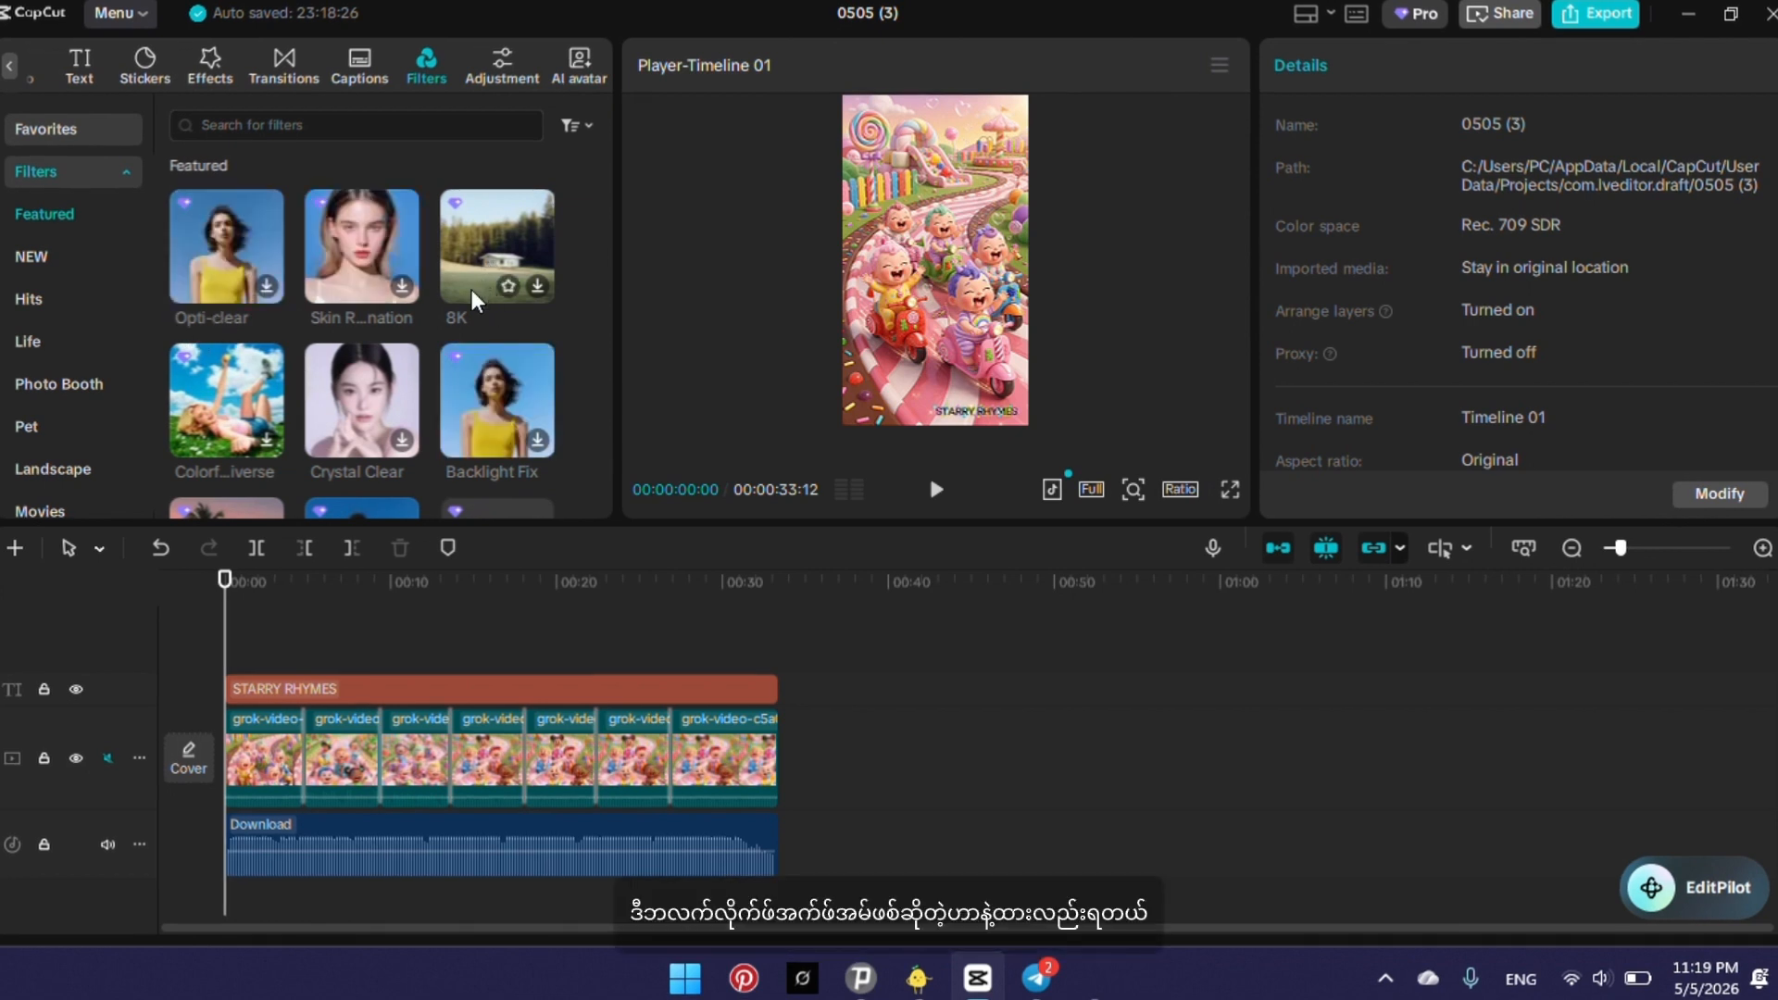
left_click(348, 270)
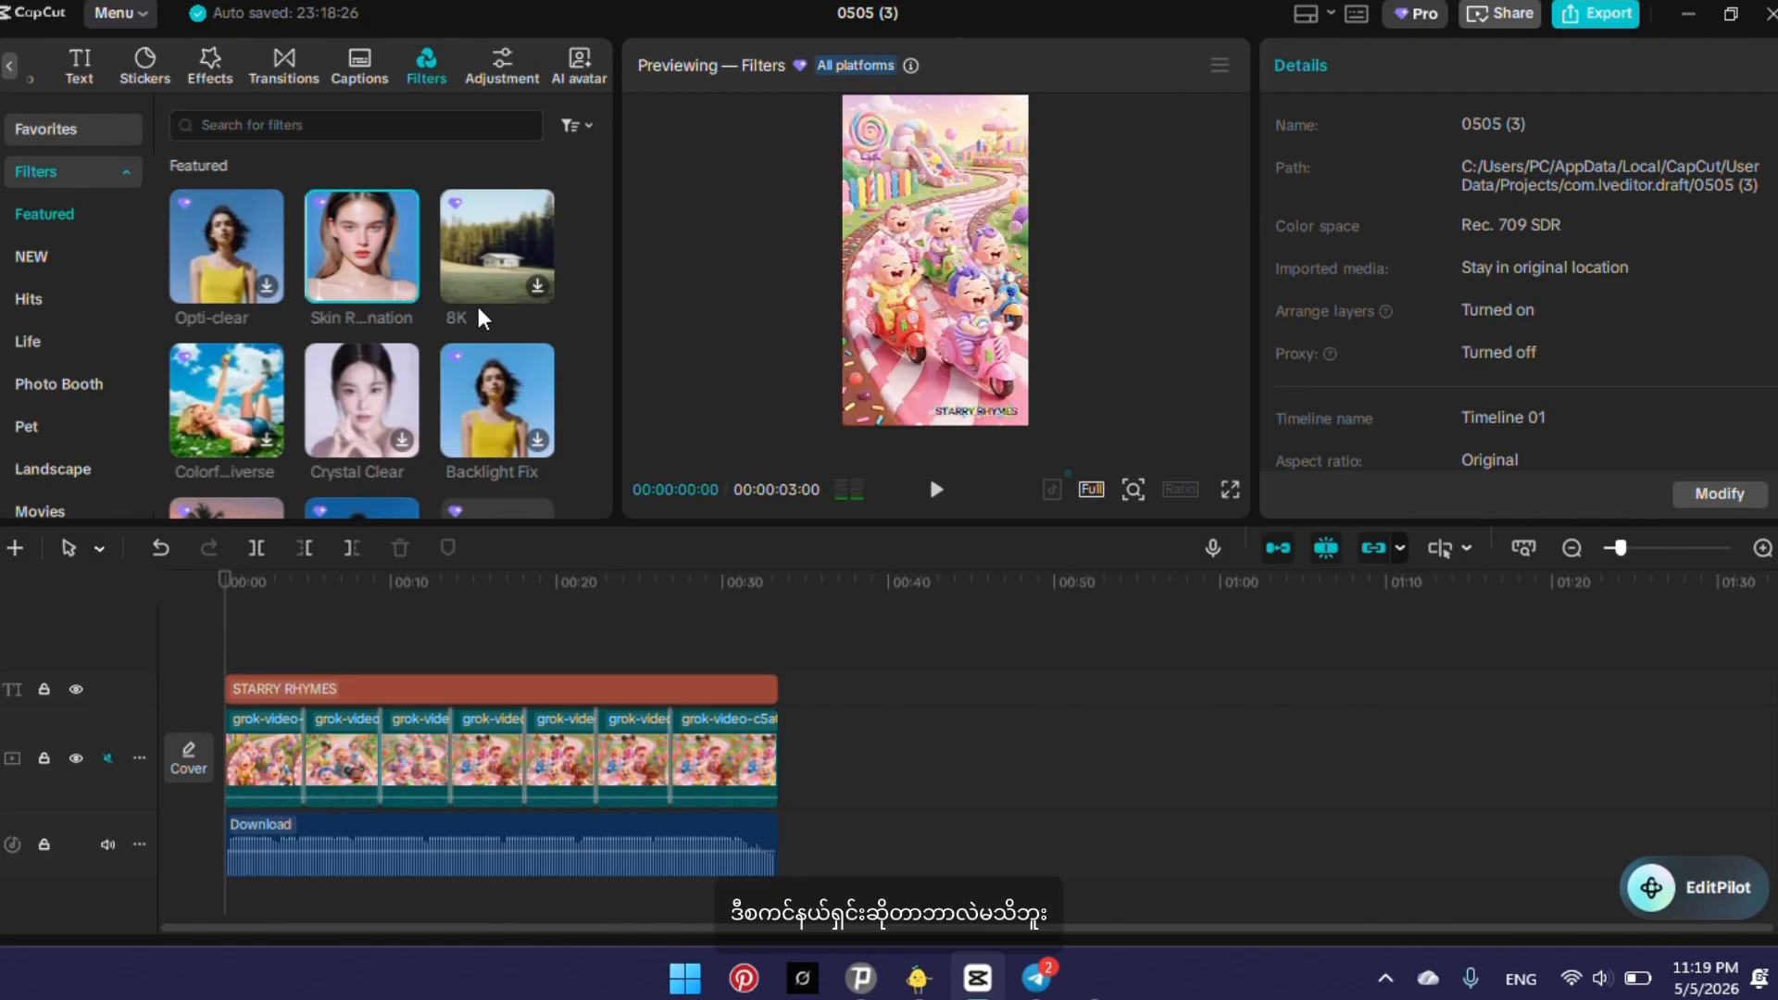
left_click(254, 229)
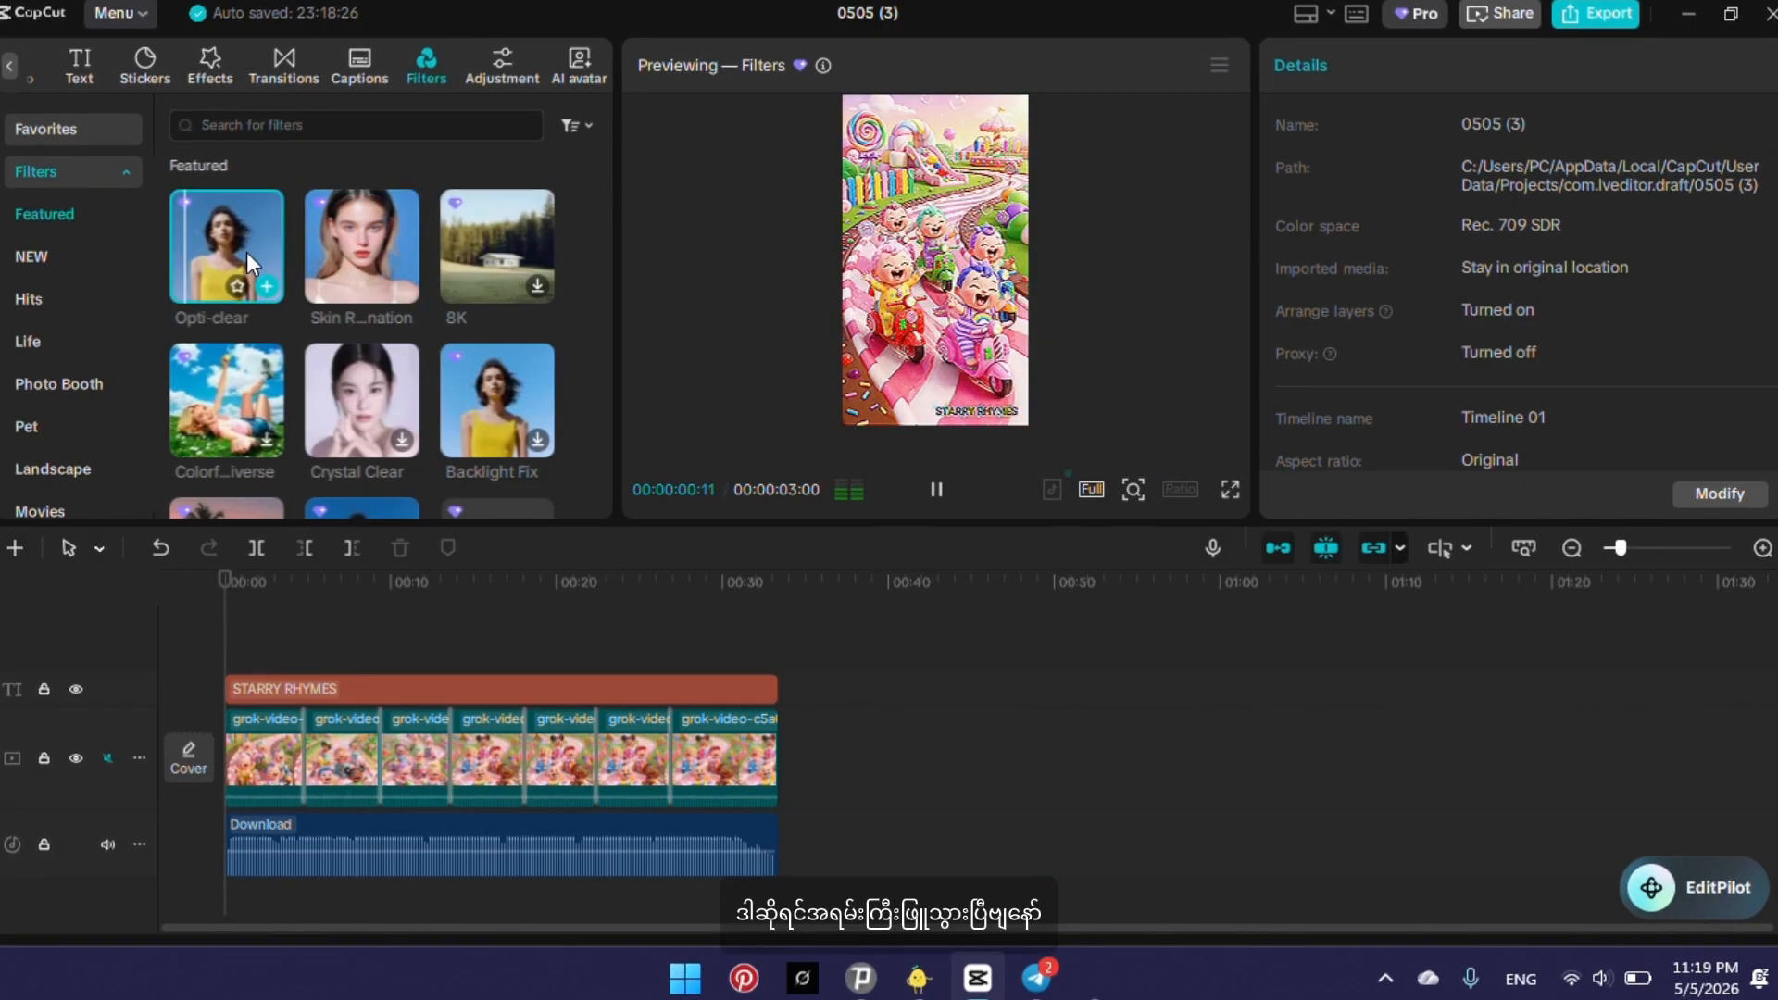
Preview the 8K filter and add it over the full length of the video, returning the playhead to the start.
left_click(485, 252)
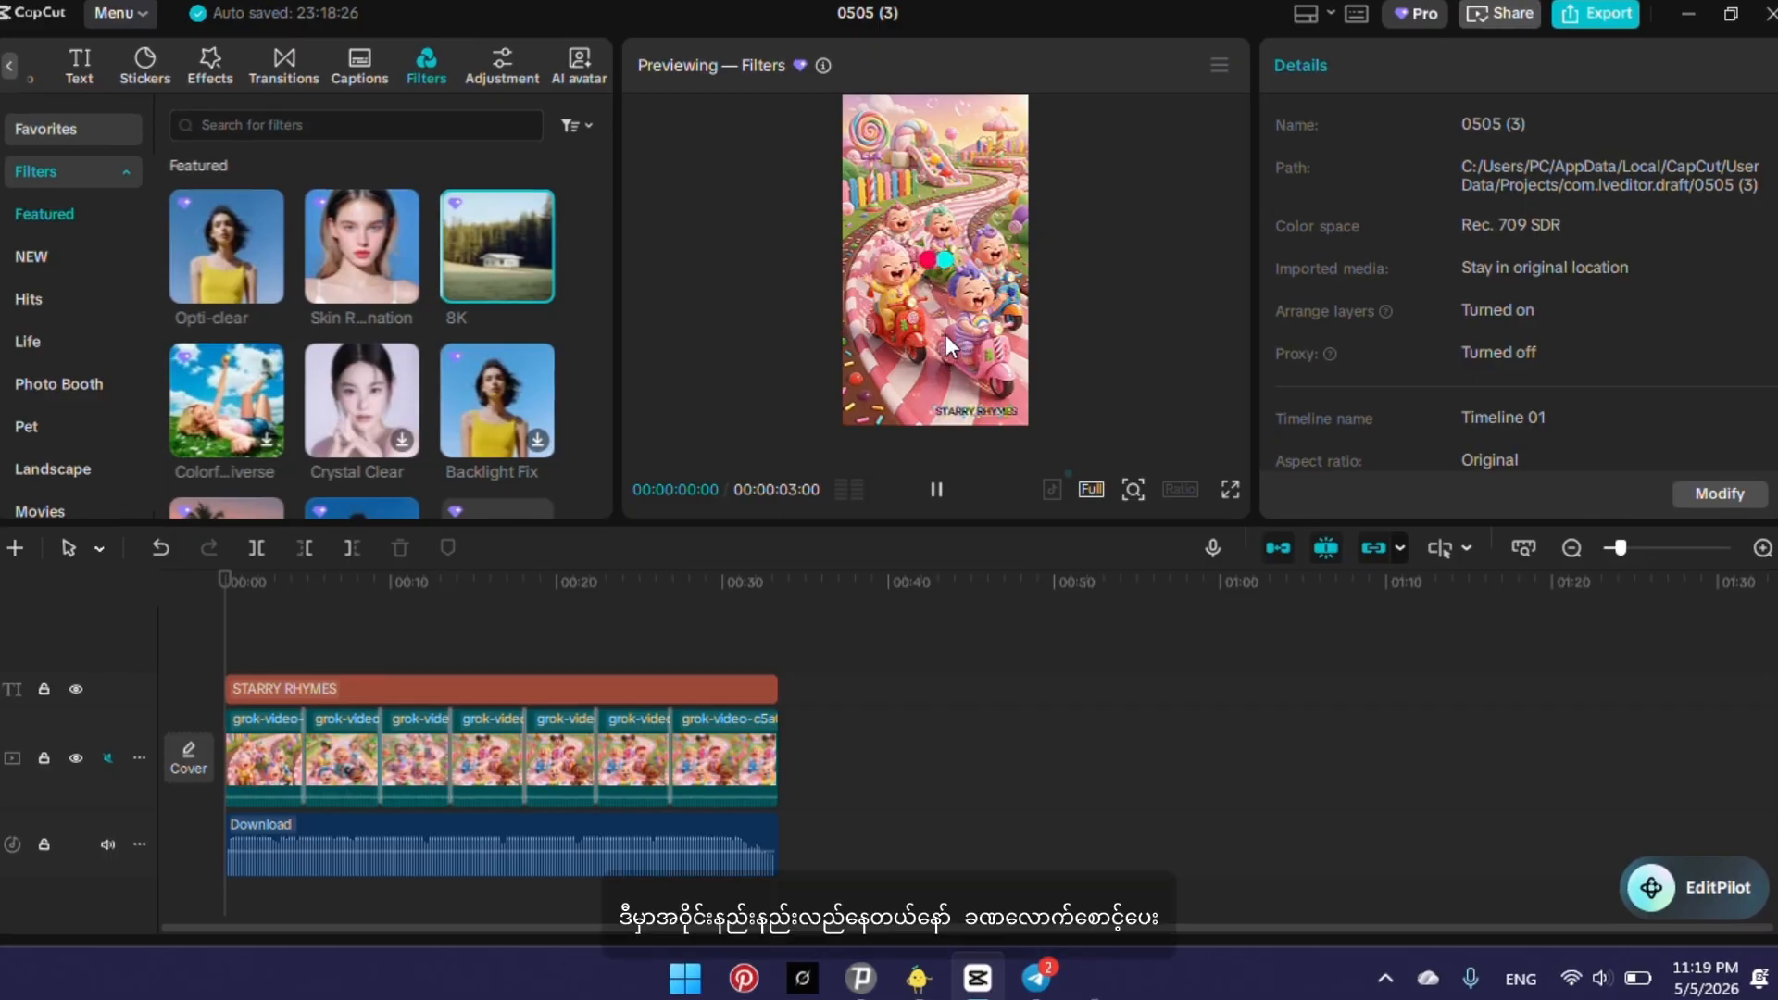
left_click(937, 490)
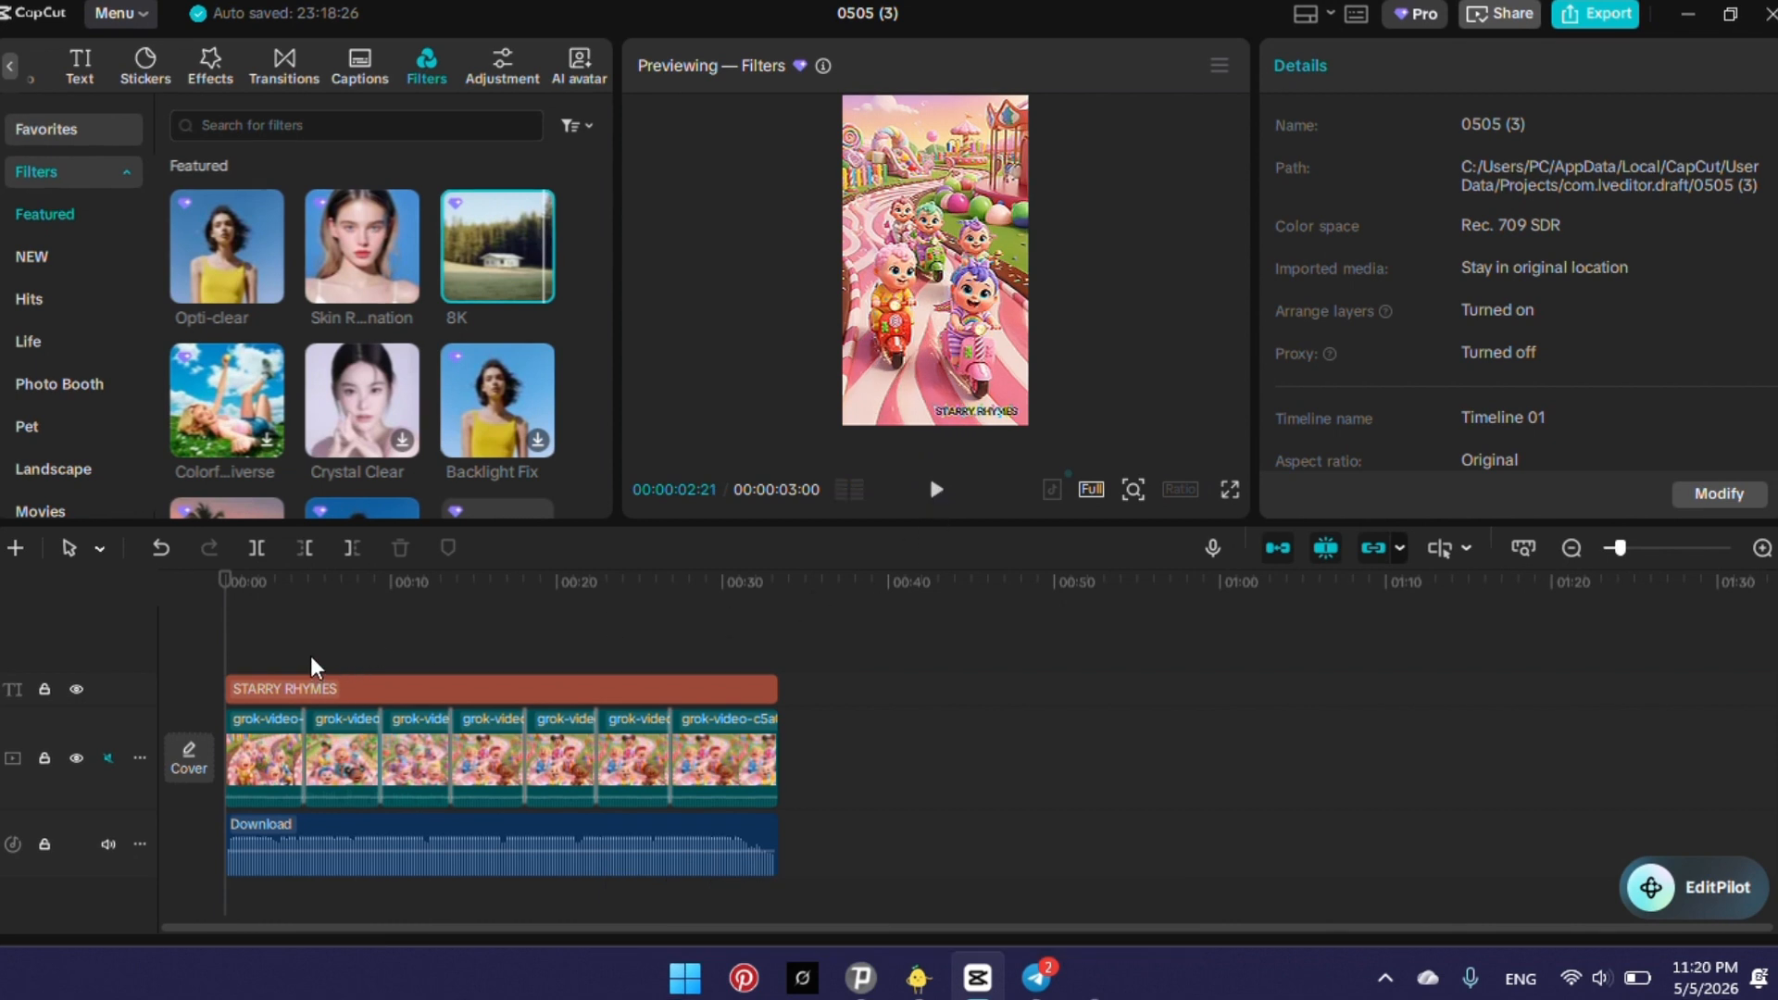
left_click_drag(491, 235, 770, 701)
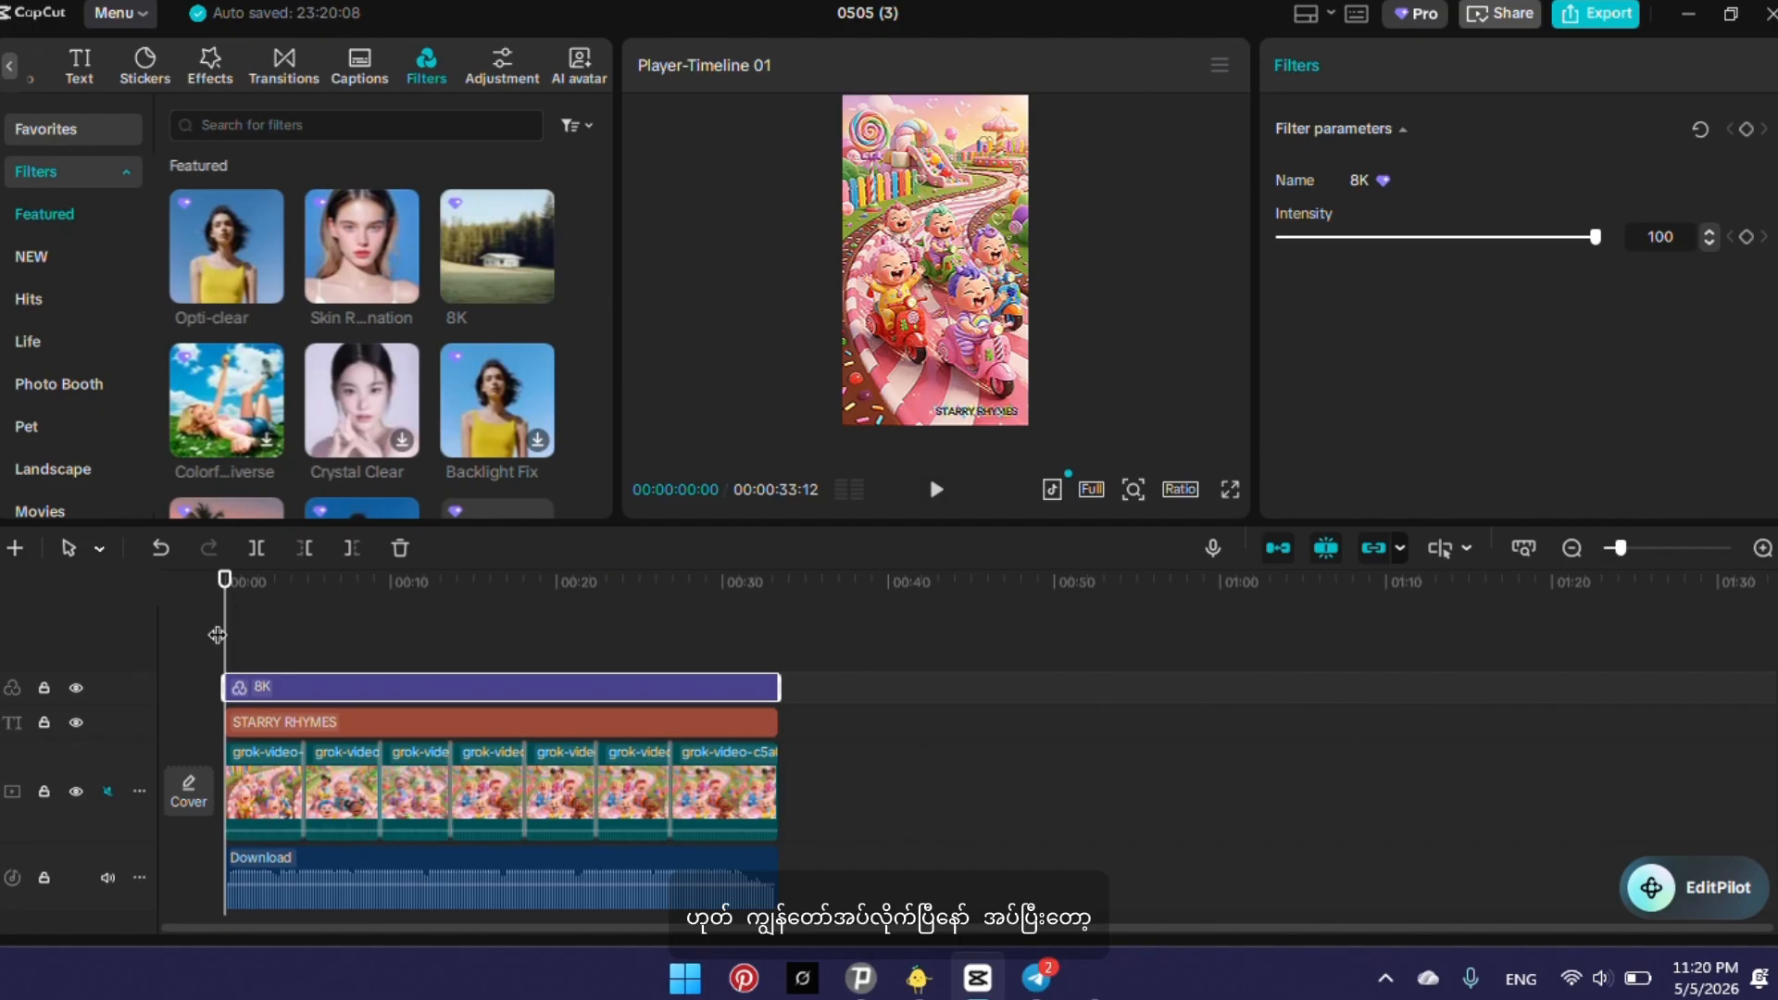
left_click_drag(216, 635, 394, 648)
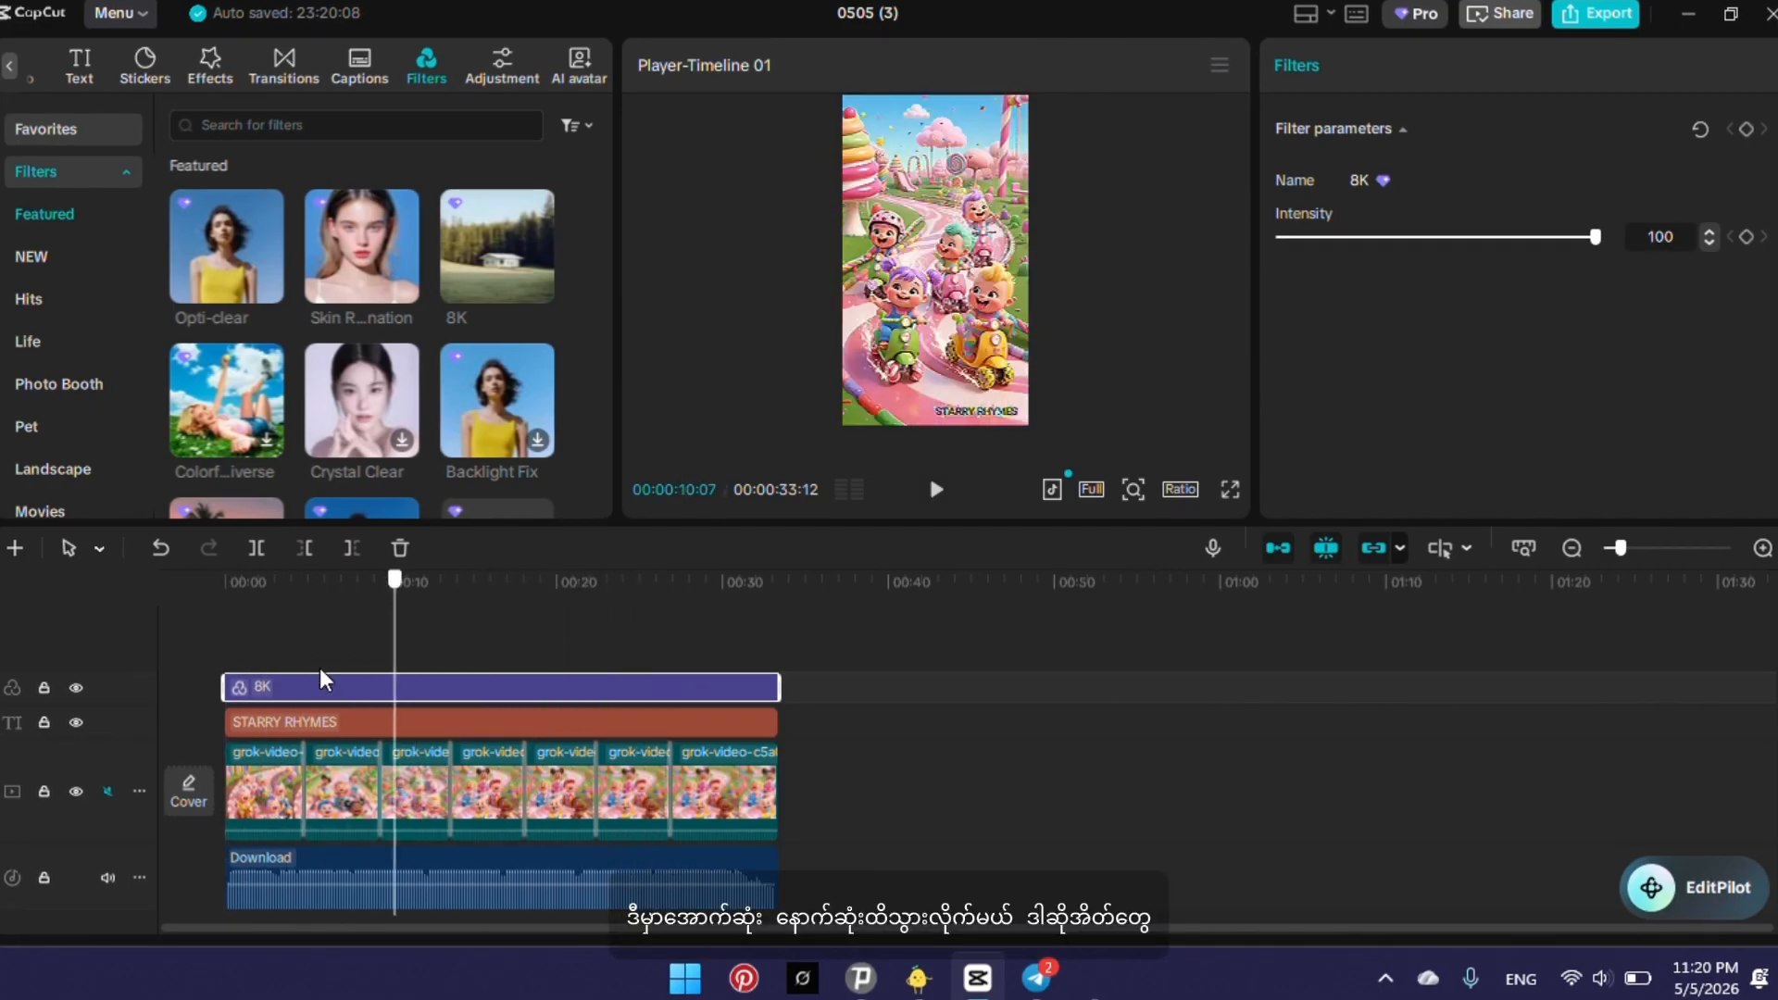
left_click_drag(211, 673, 86, 742)
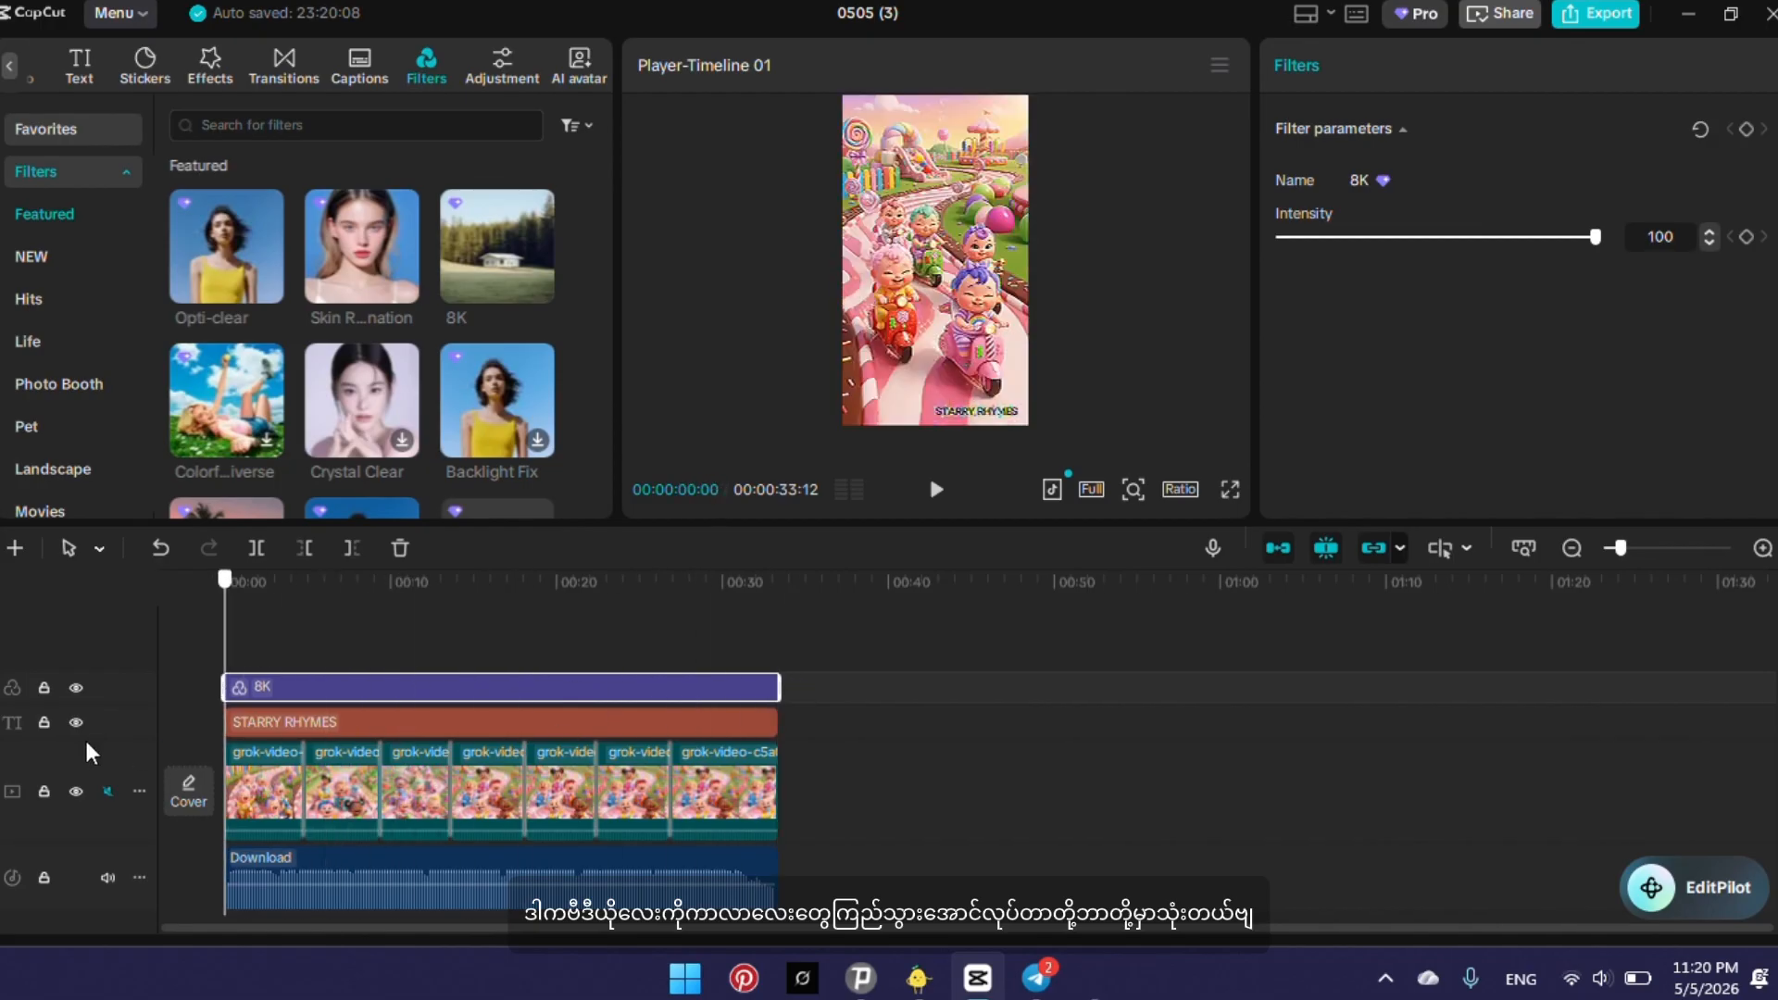
Export the video as an HEVC mp4 at 1080P with the Recommended bit rate and a frame rate of 30fps.
left_click(1598, 15)
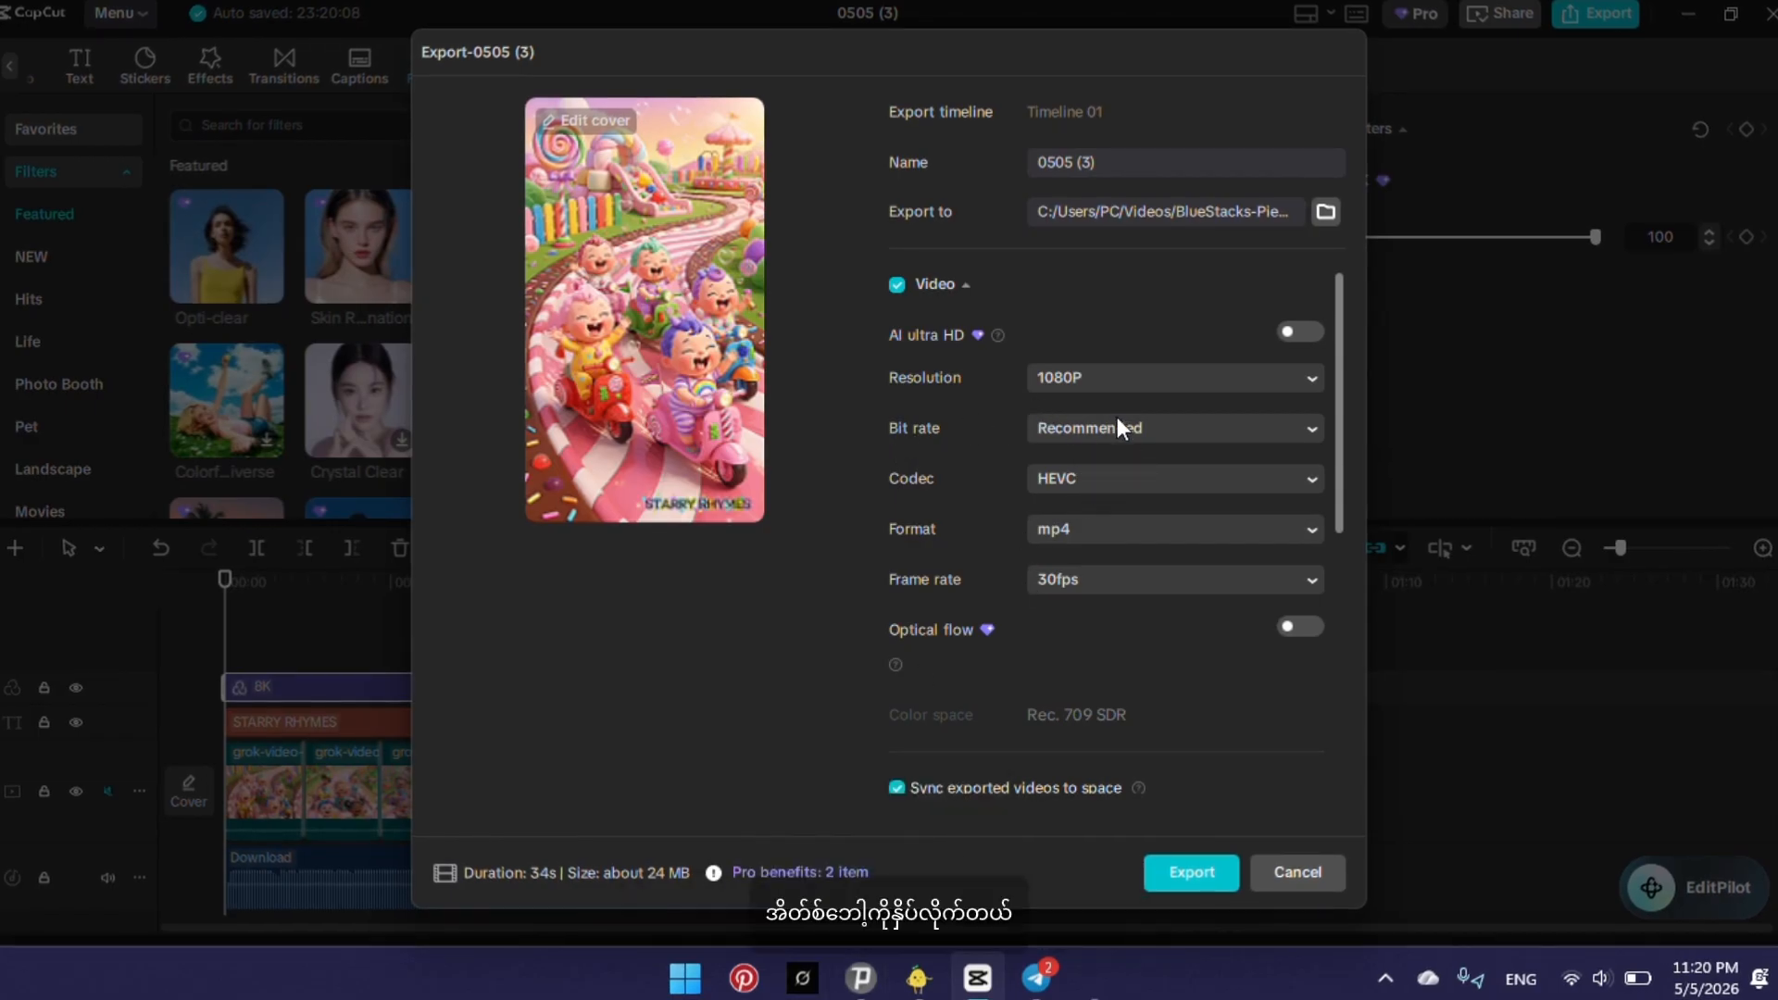
left_click(1247, 430)
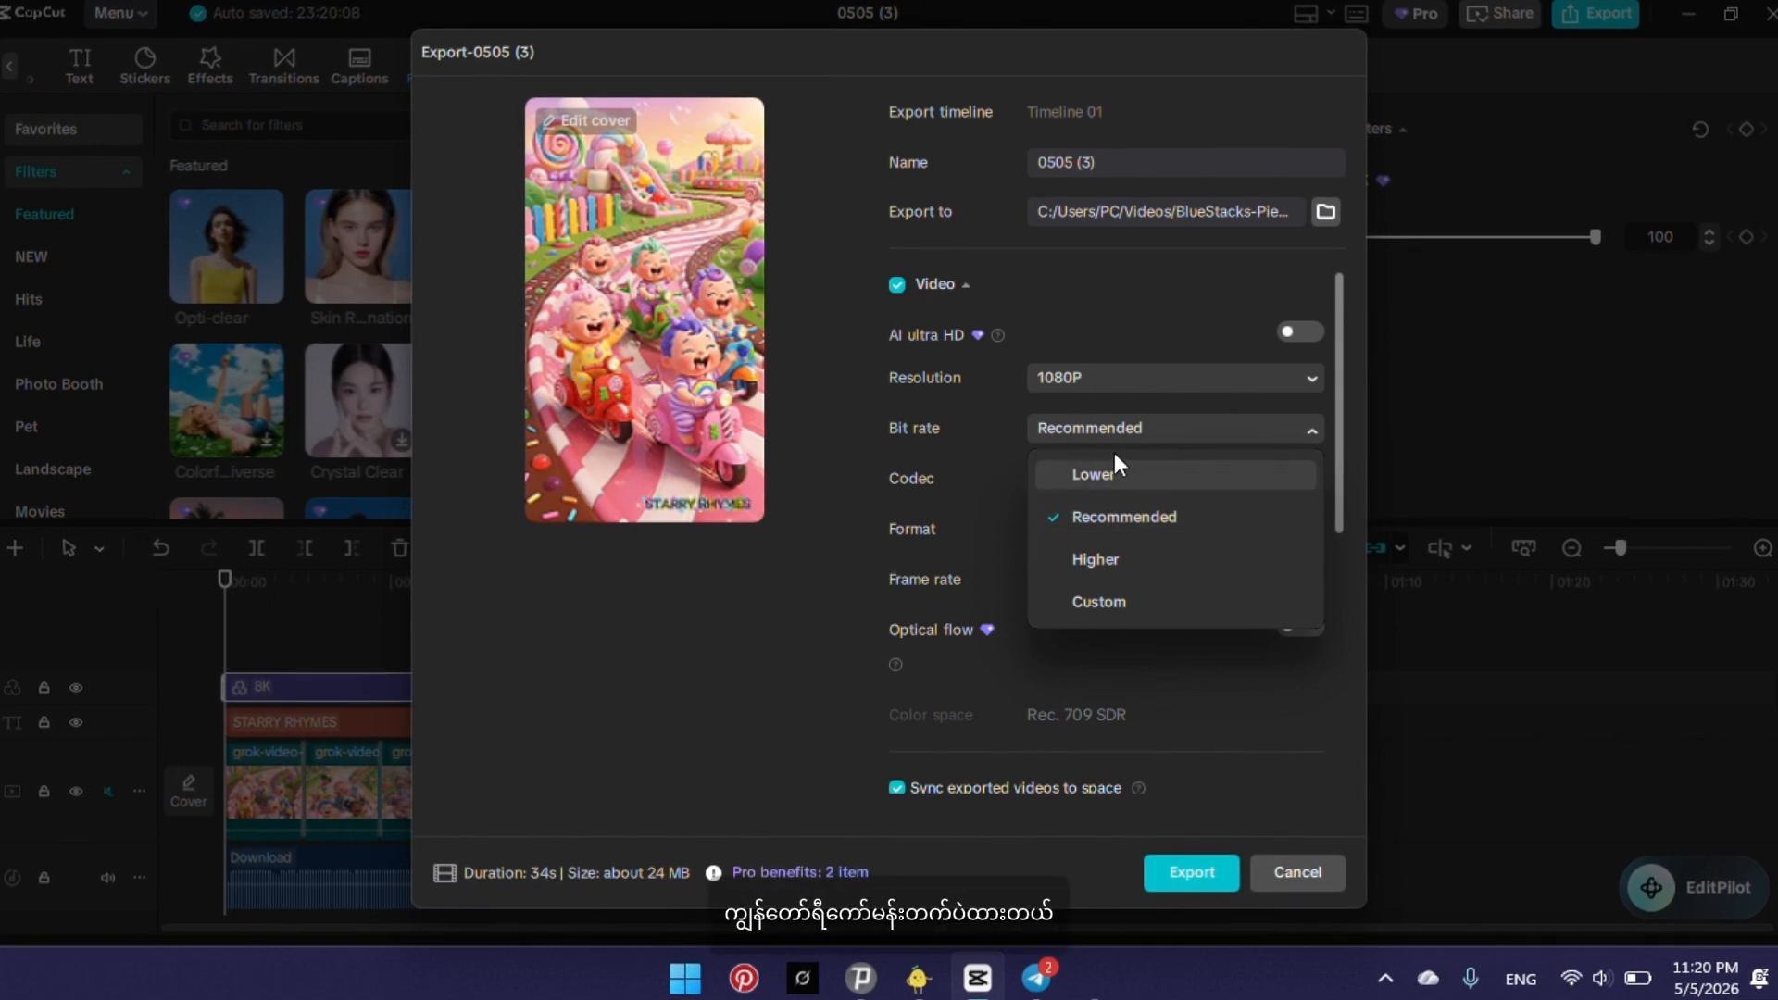
left_click(1315, 429)
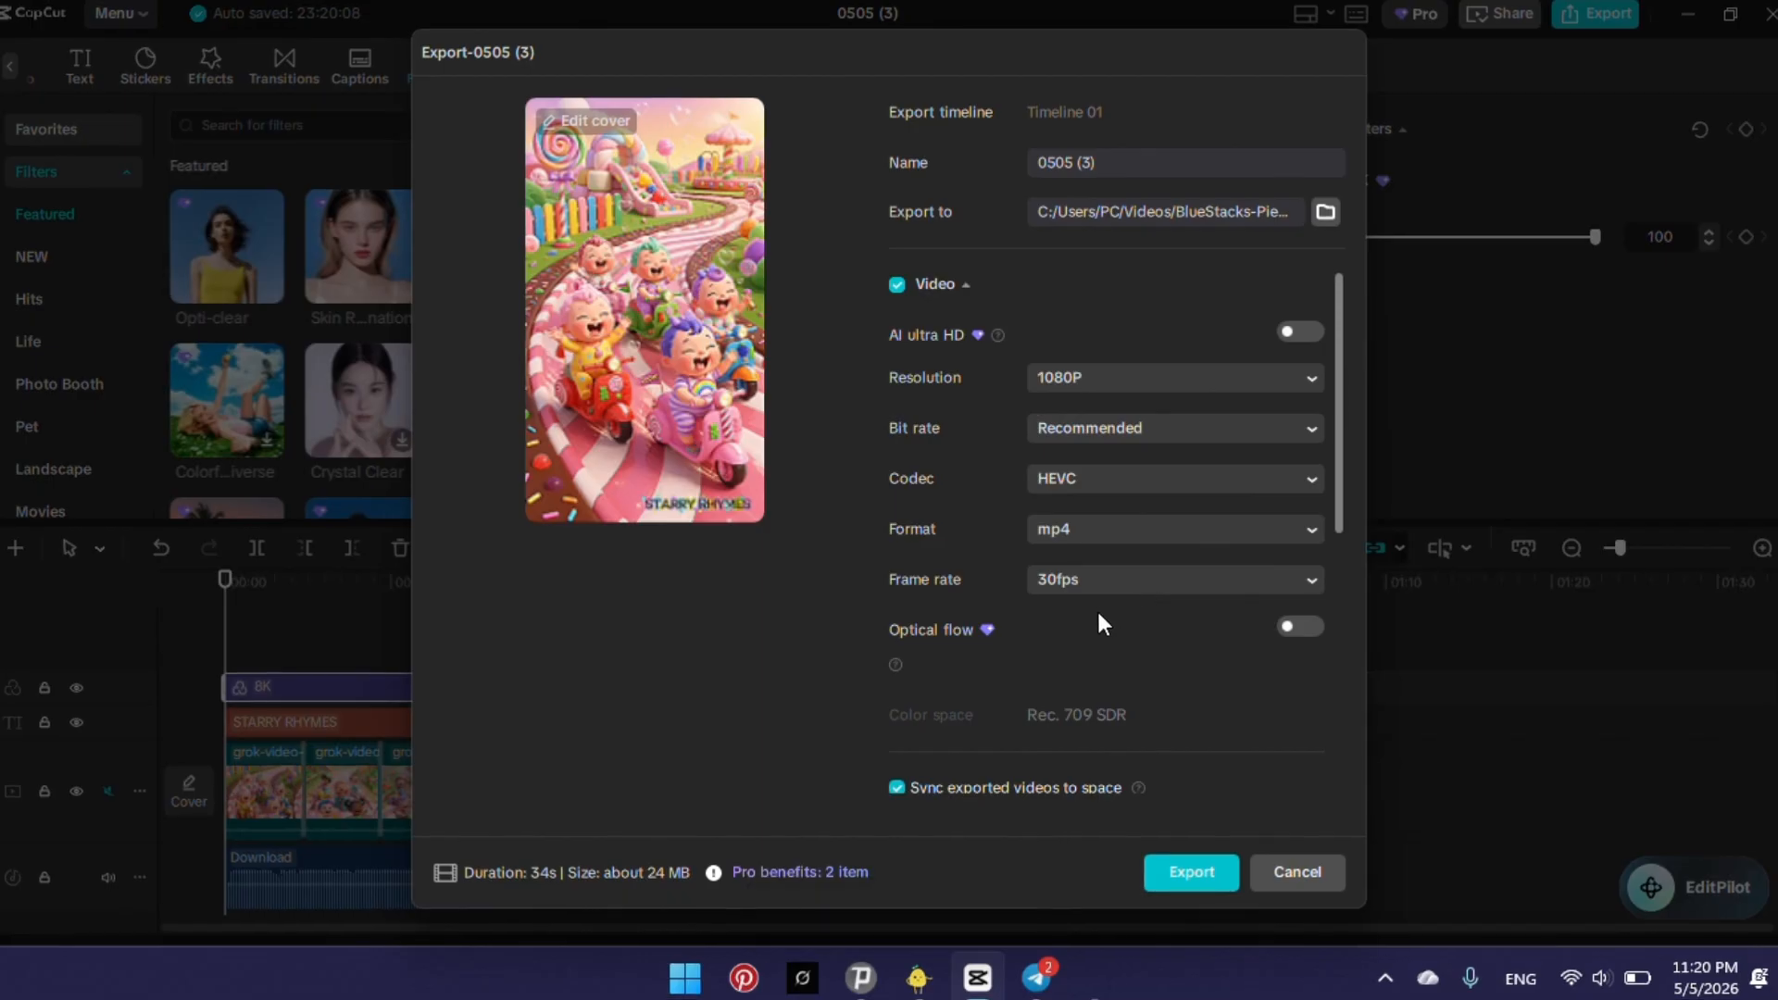
left_click(1310, 580)
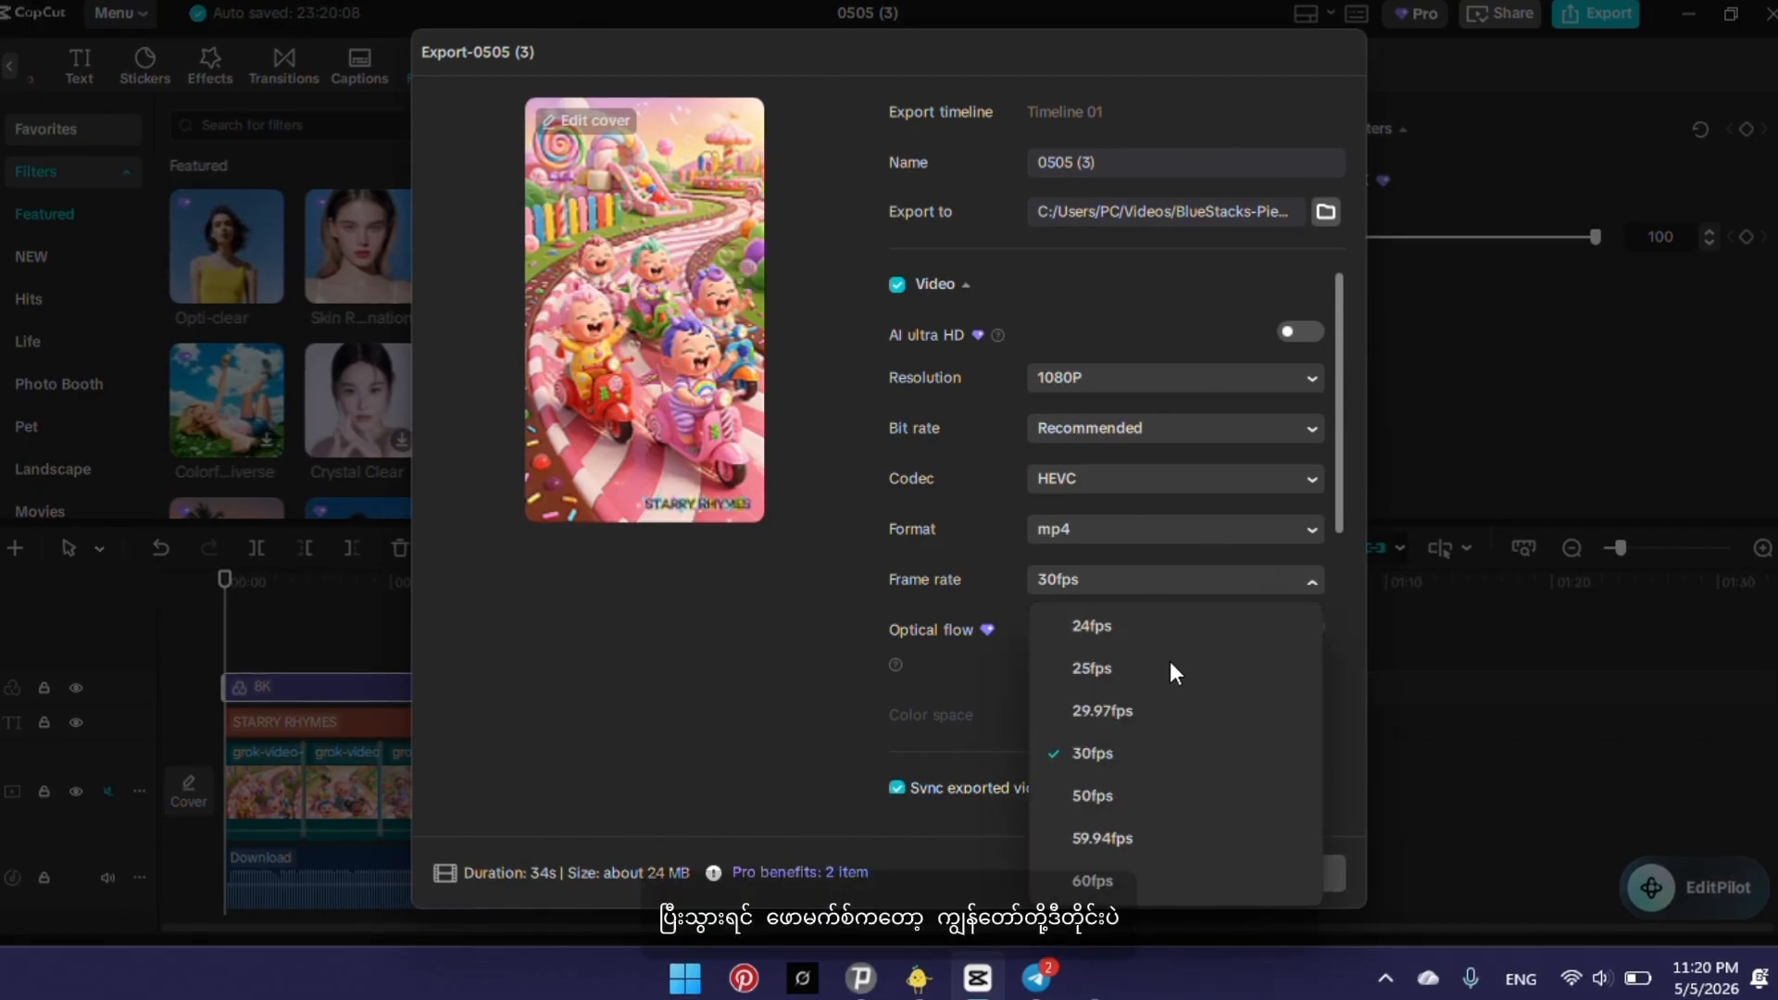
scroll(1117, 819, "down", 1)
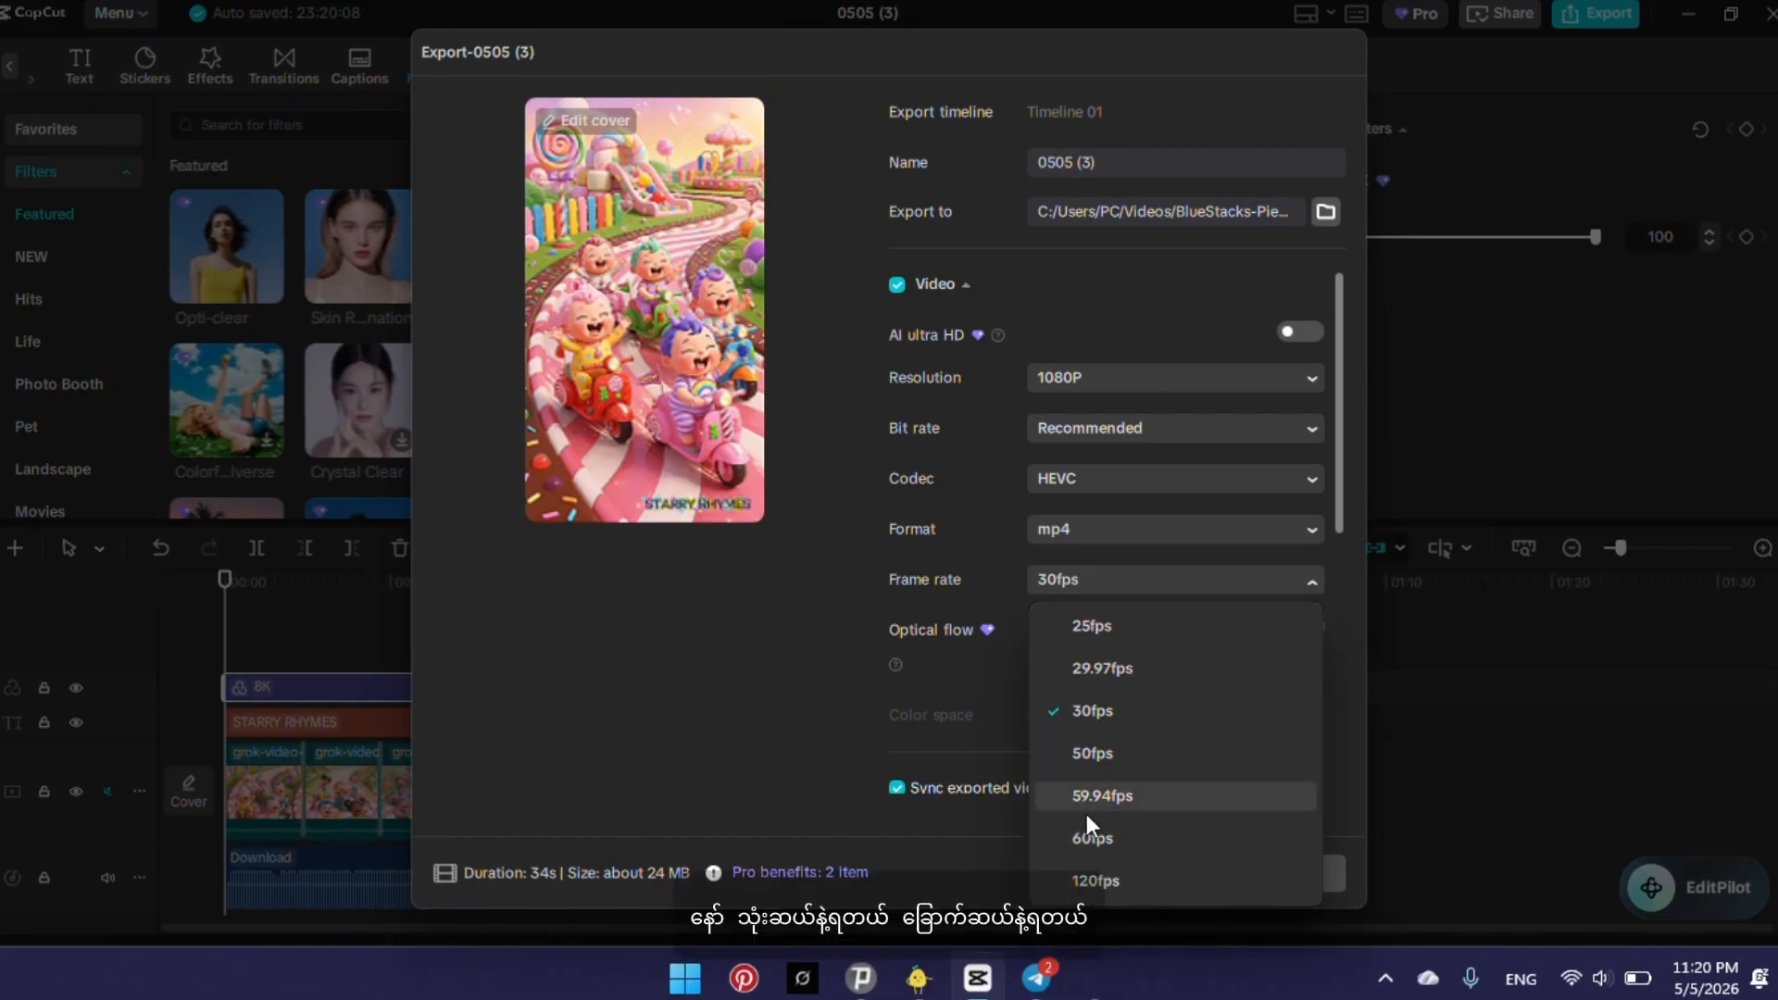
left_click(1081, 711)
scroll(1105, 620, "down", 1)
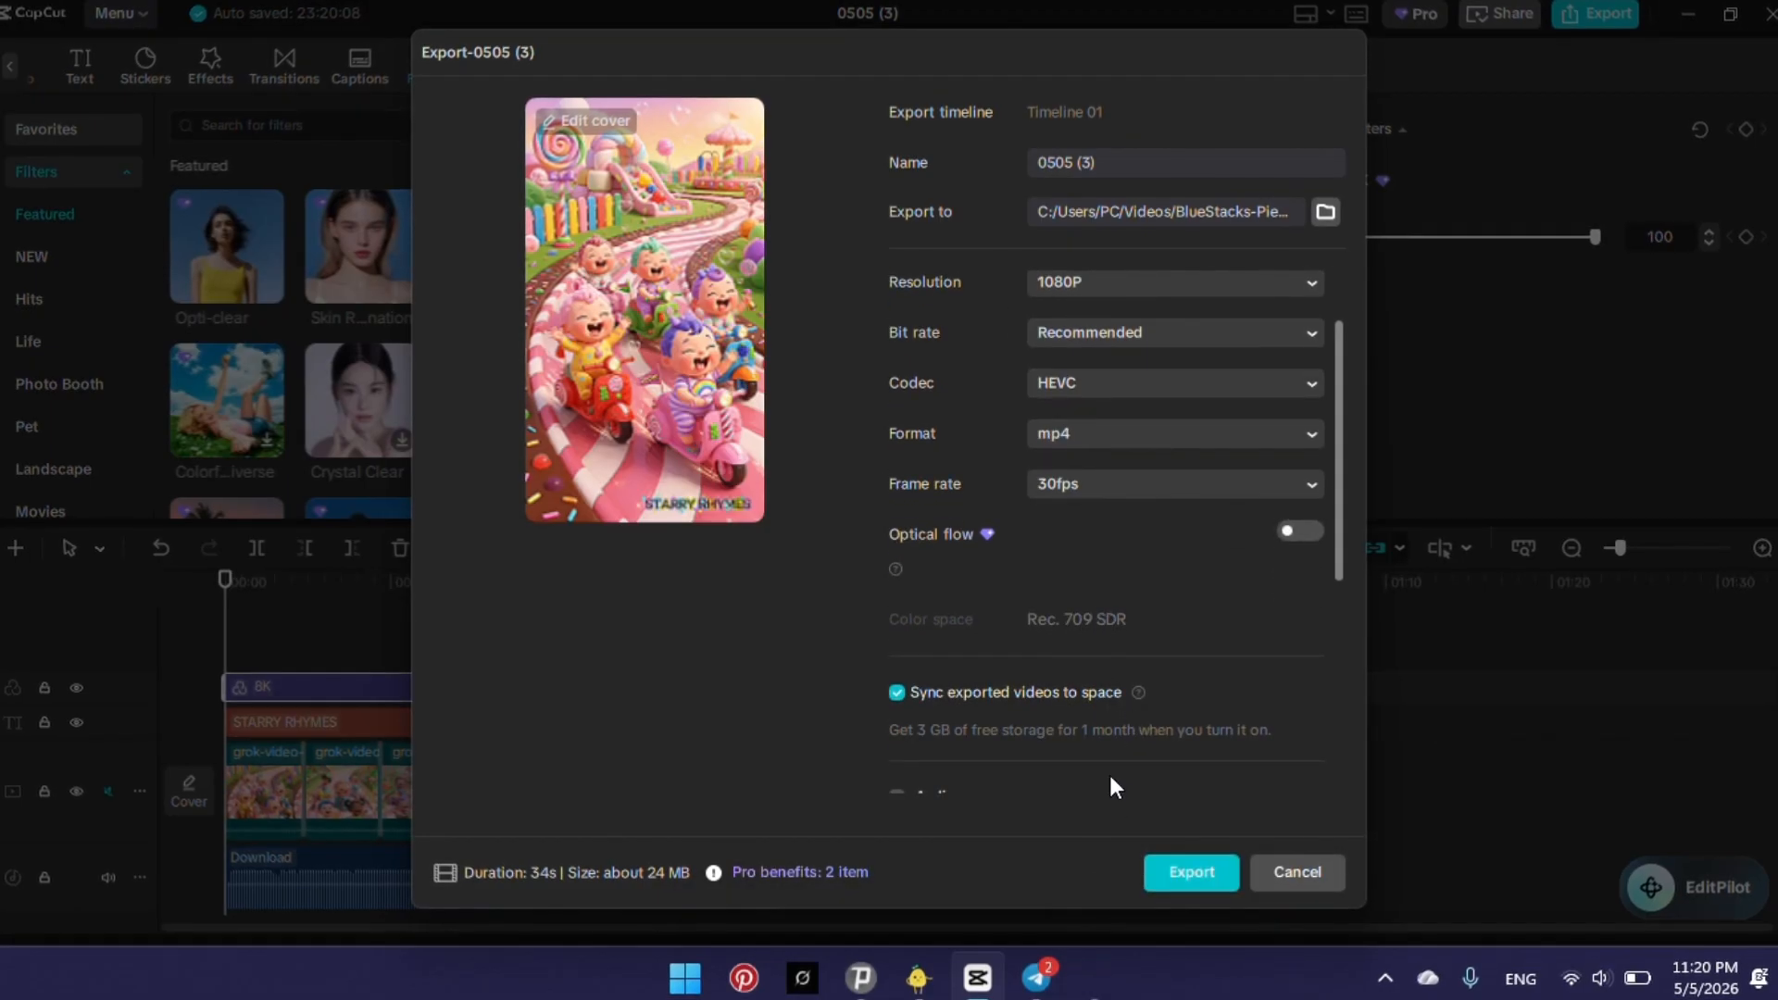
left_click(1200, 885)
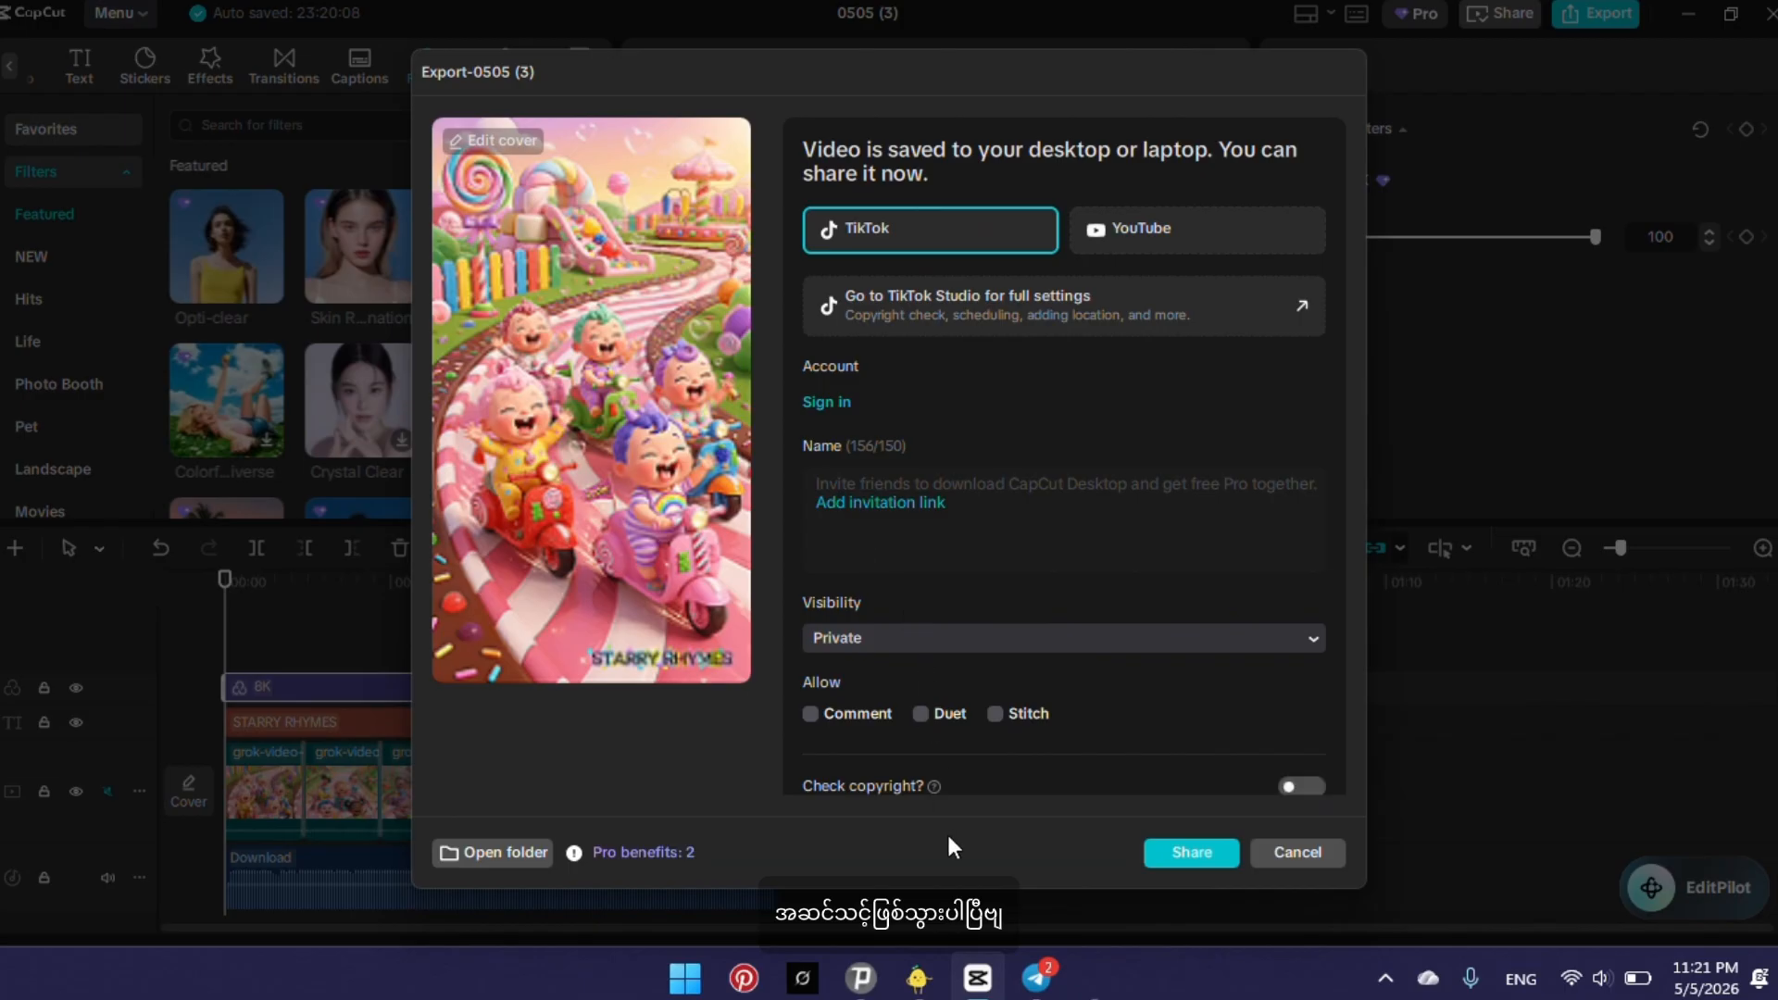
Dismiss the sharing options for the exported video without publishing, and close both CapCut and the Telegram window behind it.
scroll(1037, 570, "down", 3)
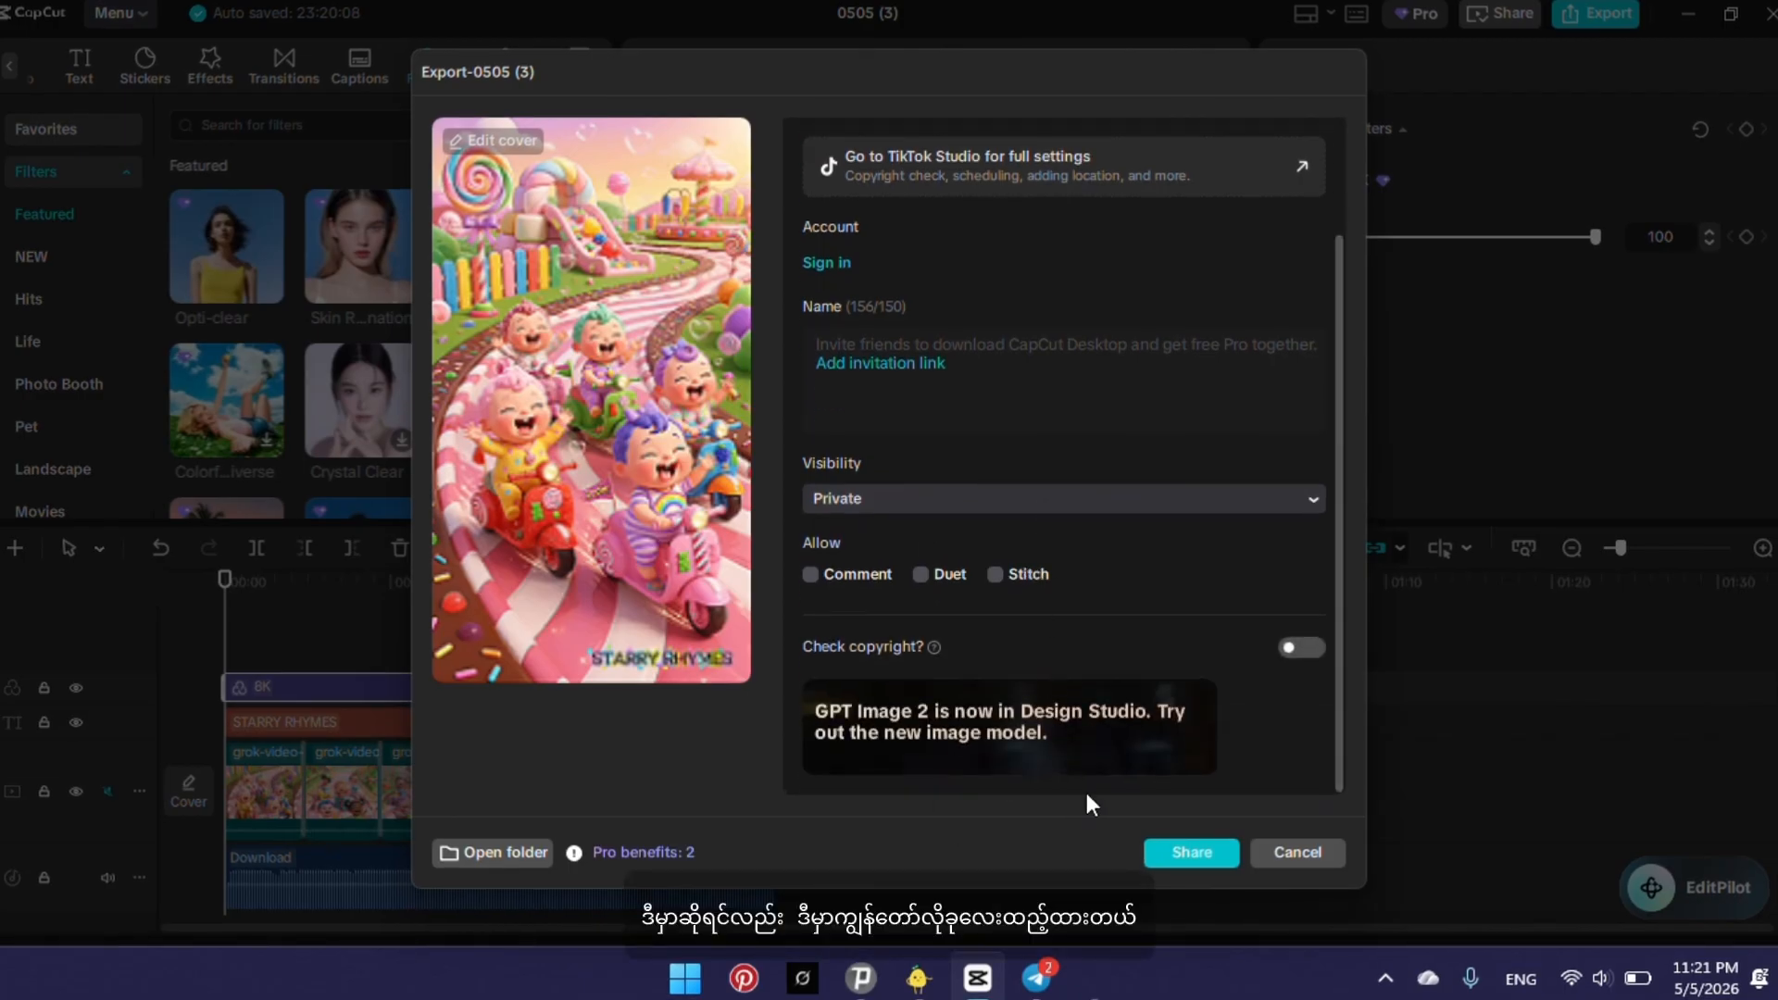
left_click(1284, 851)
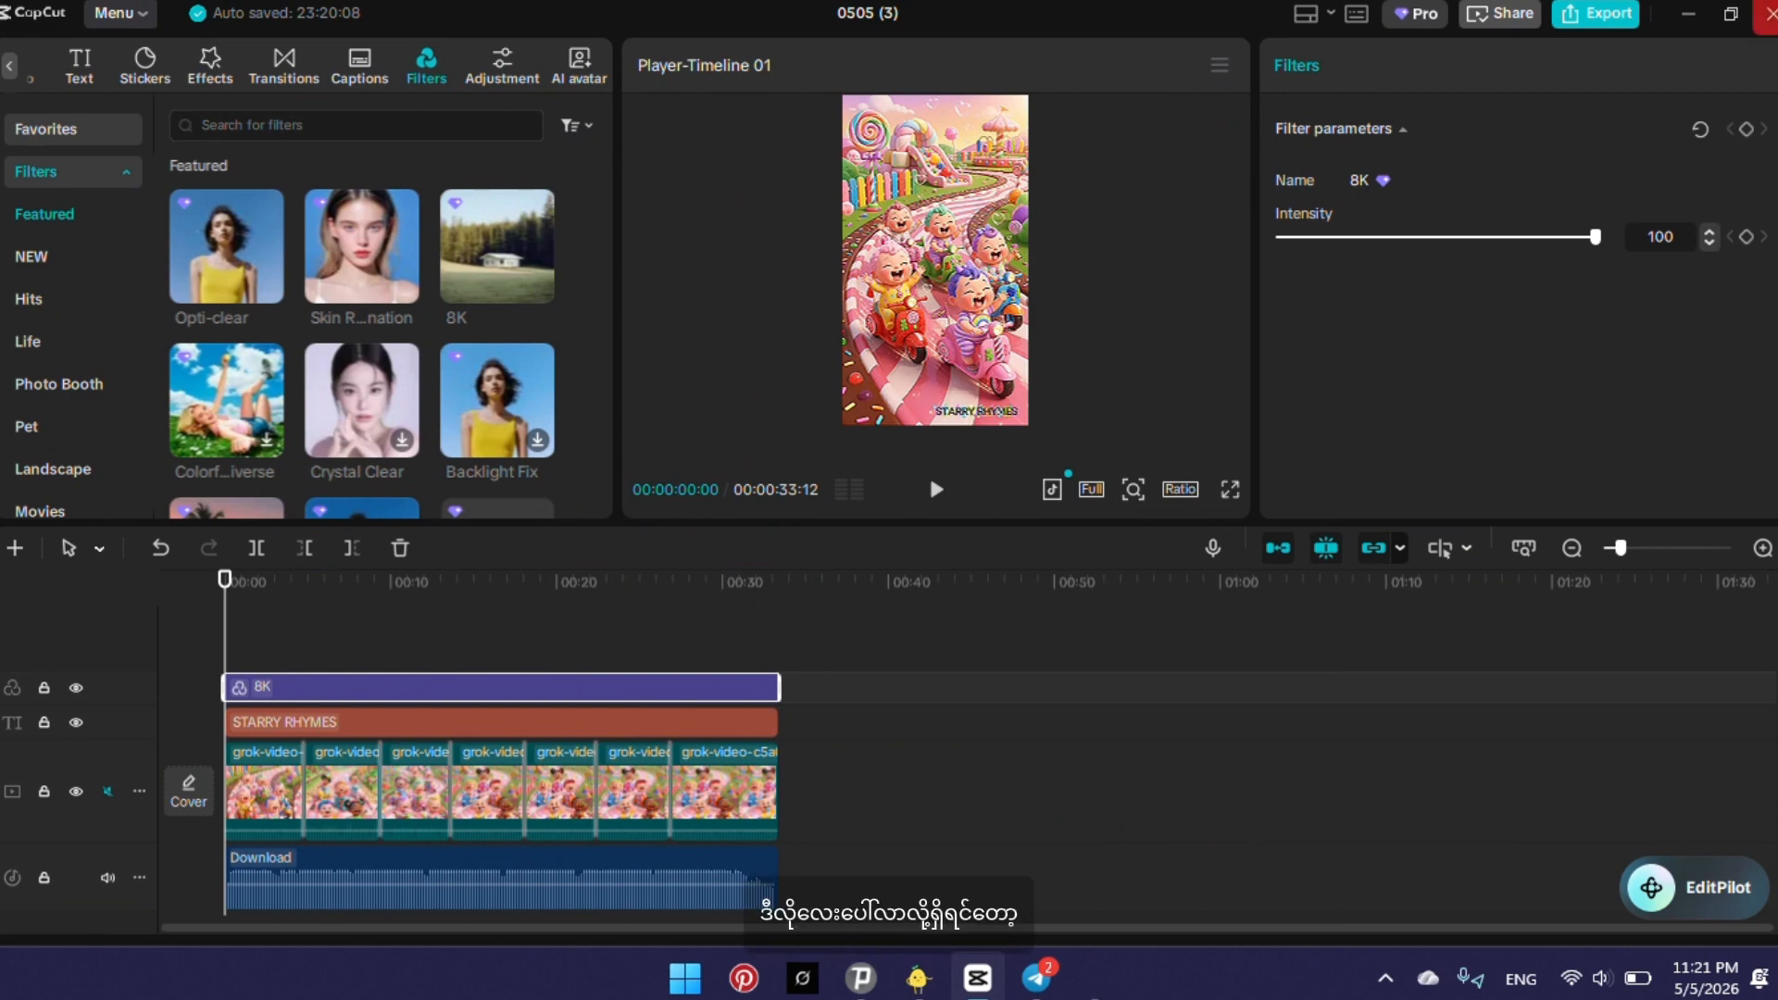
left_click(1769, 14)
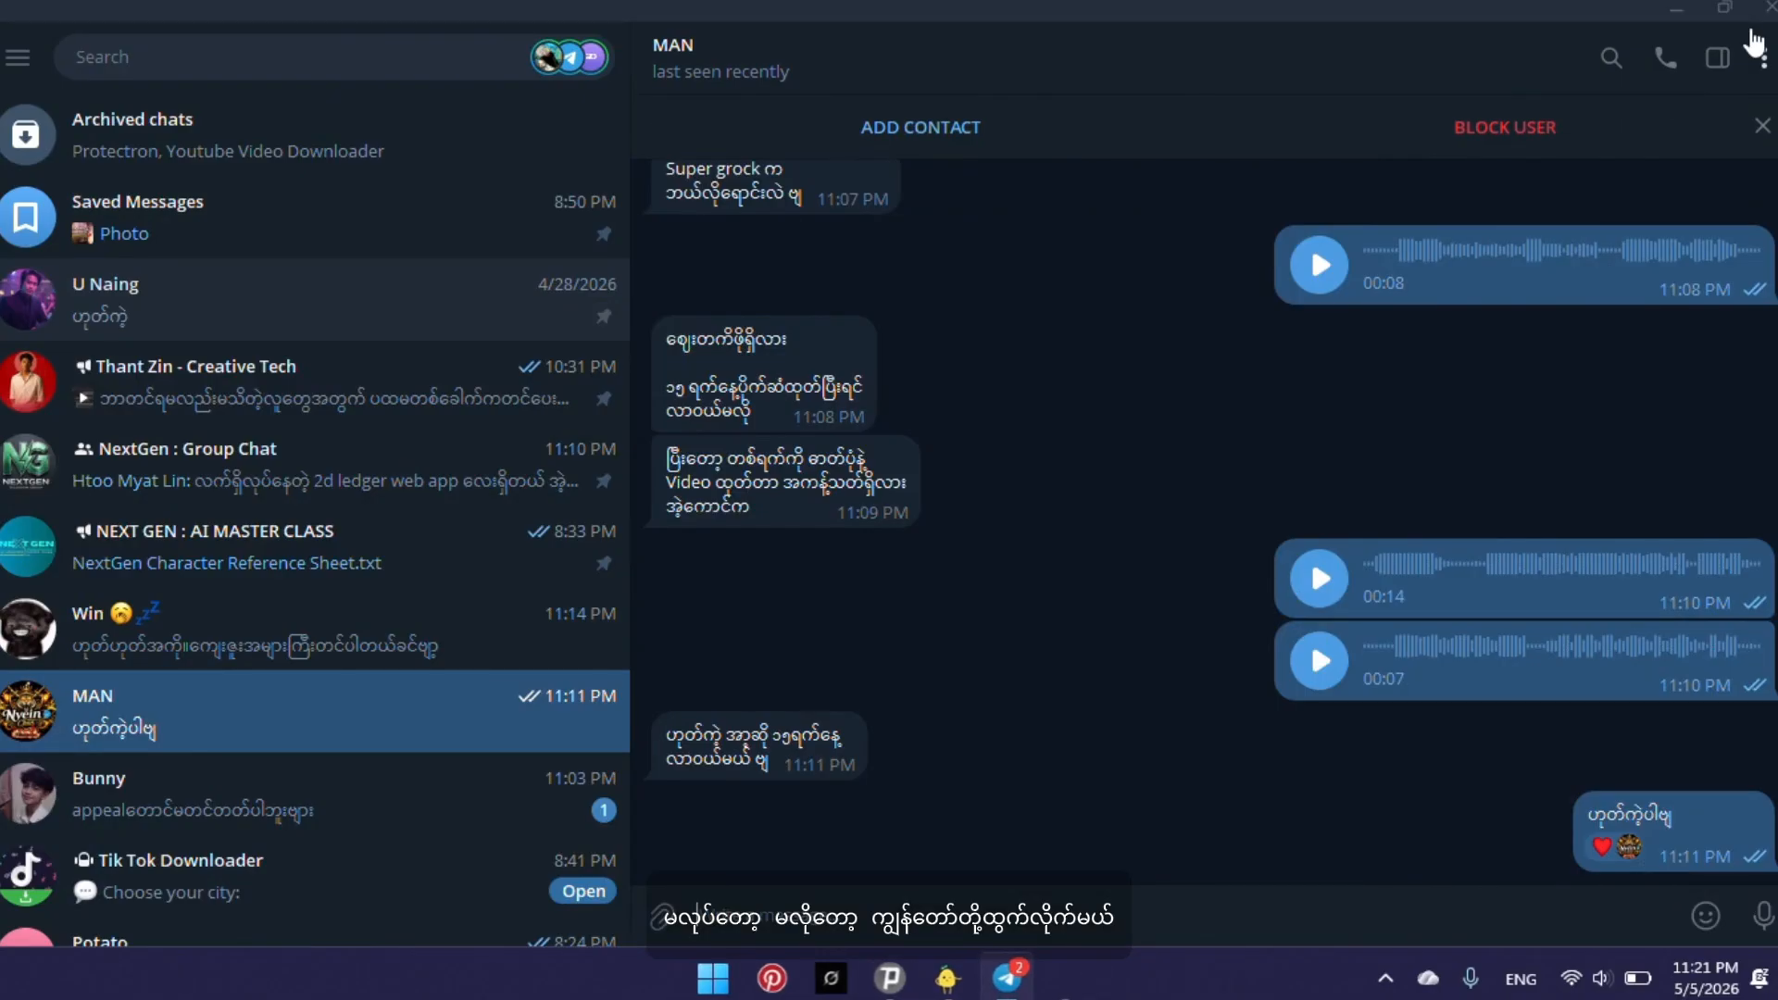
left_click(1767, 8)
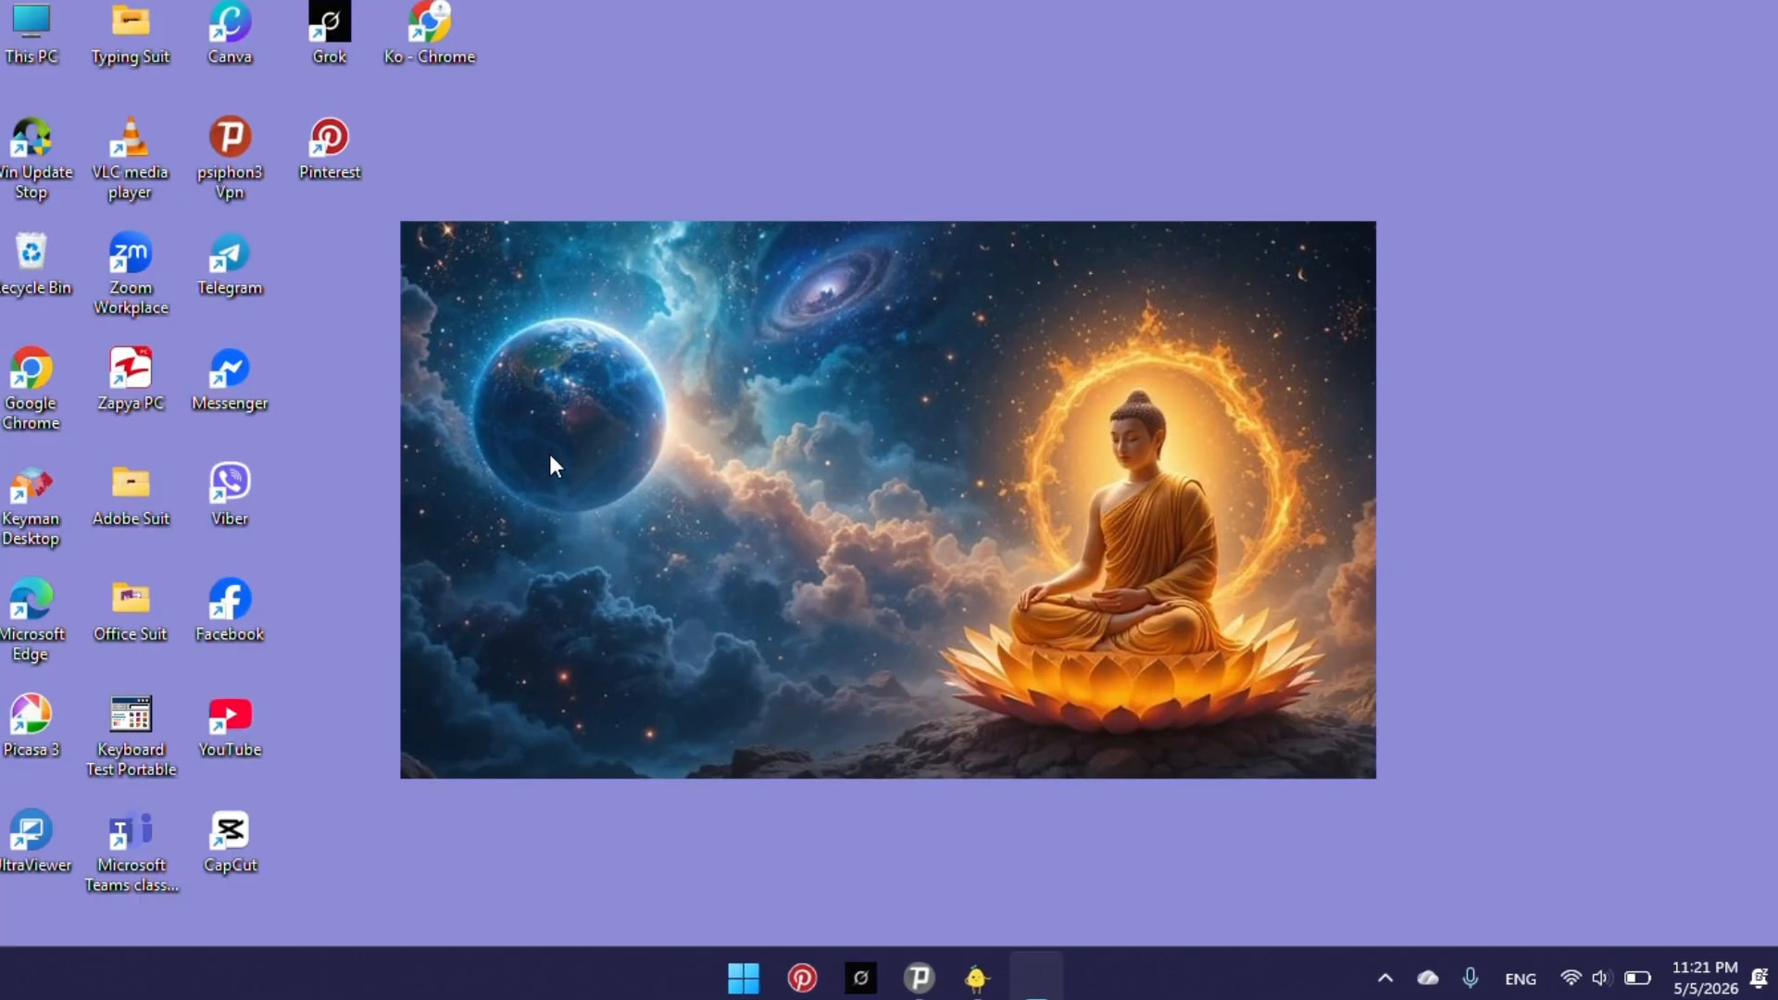